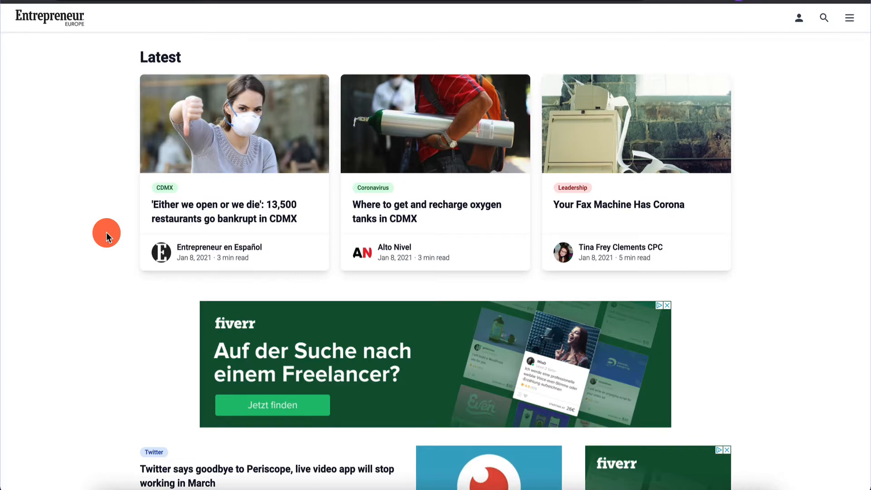
- Examine the Entrepreneur website's latest articles and the App Store page of the Entrepreneur Magazine app with its screenshots
{"action": "scroll", "coordinate": [106, 232], "scroll_direction": "down", "scroll_amount": 12}
{"action": "scroll", "coordinate": [106, 232], "scroll_direction": "down", "scroll_amount": 5}
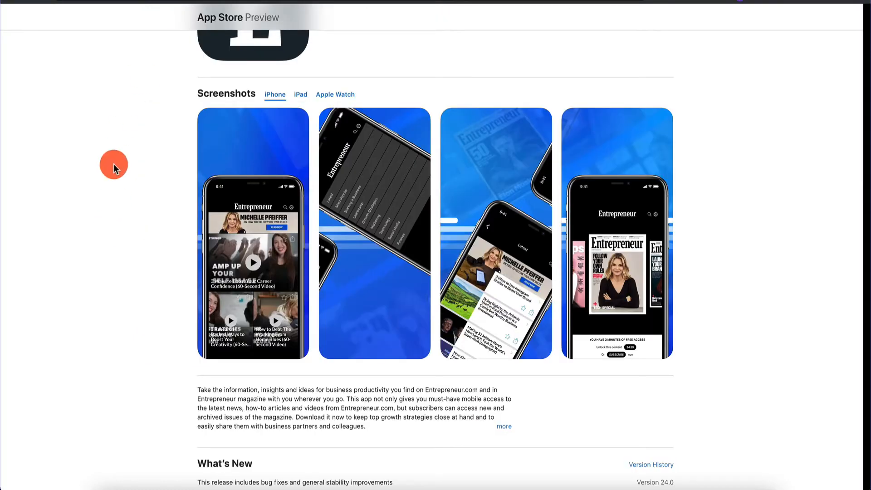
{"action": "scroll", "coordinate": [113, 164], "scroll_direction": "up", "scroll_amount": 4}
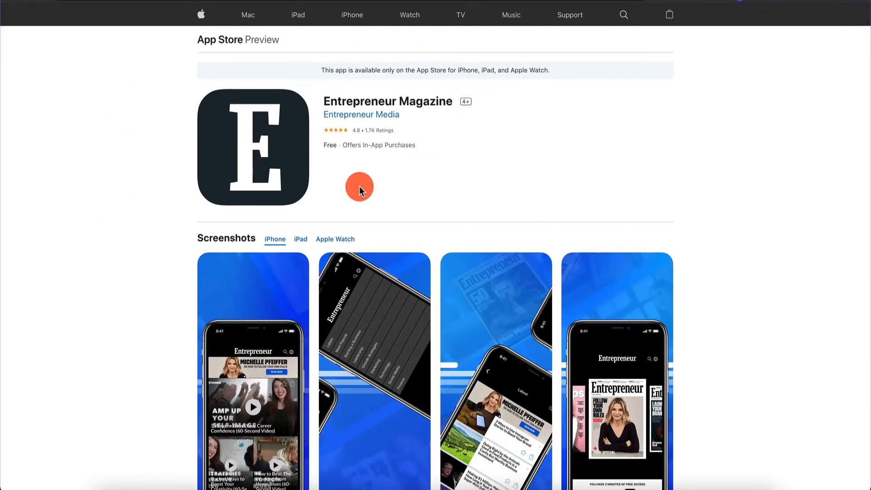
{"action": "scroll", "coordinate": [407, 213], "scroll_direction": "down", "scroll_amount": 3}
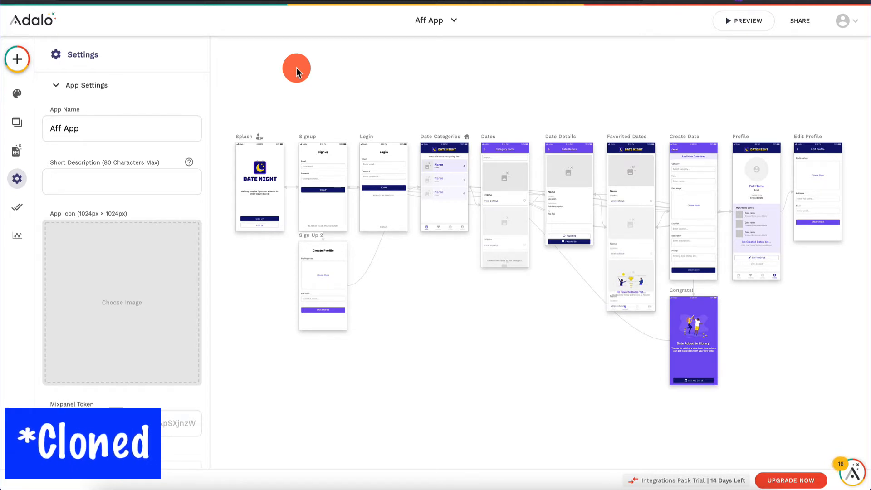
{"action": "left_click", "coordinate": [435, 25]}
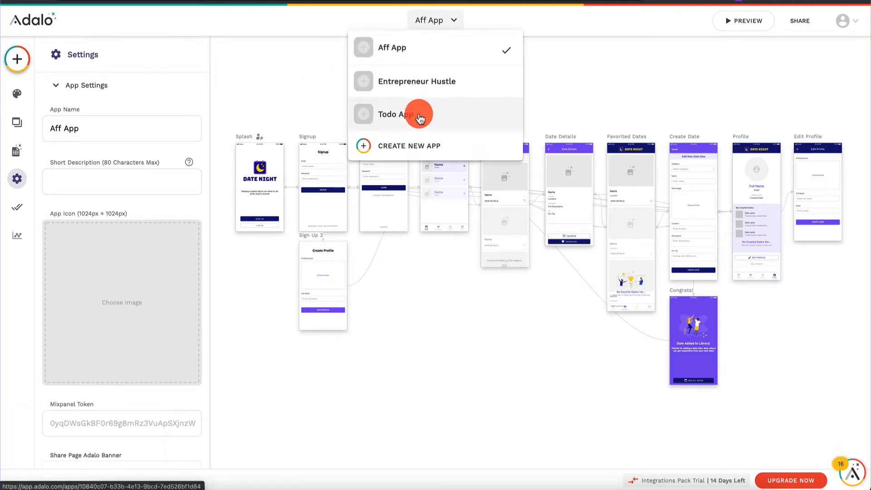
{"action": "left_click", "coordinate": [410, 141]}
{"action": "left_click", "coordinate": [384, 252]}
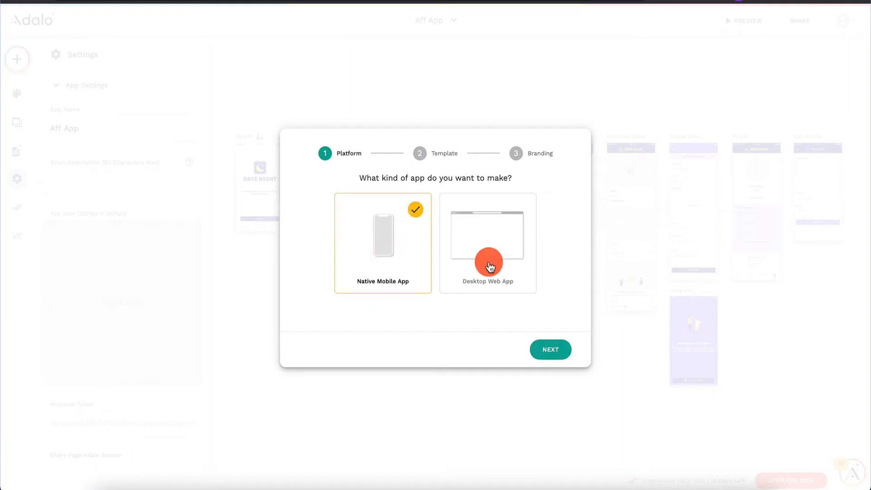
{"action": "left_click", "coordinate": [563, 359]}
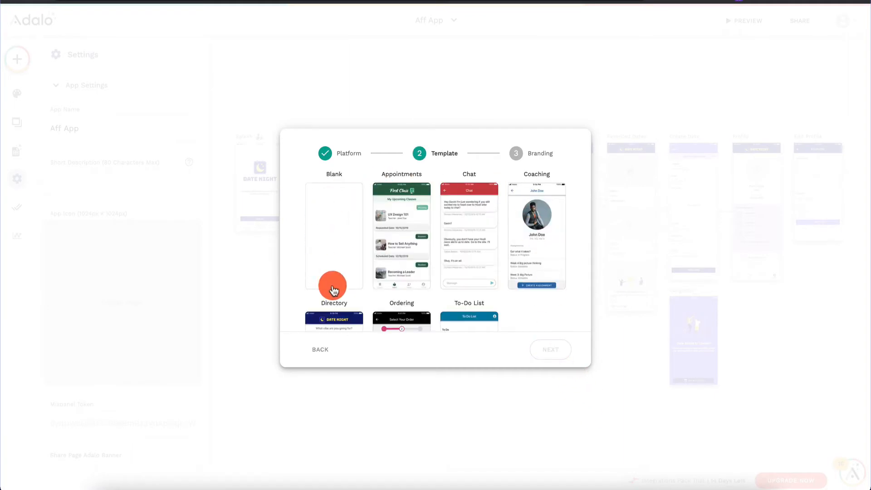
{"action": "scroll", "coordinate": [446, 225], "scroll_direction": "down", "scroll_amount": 3}
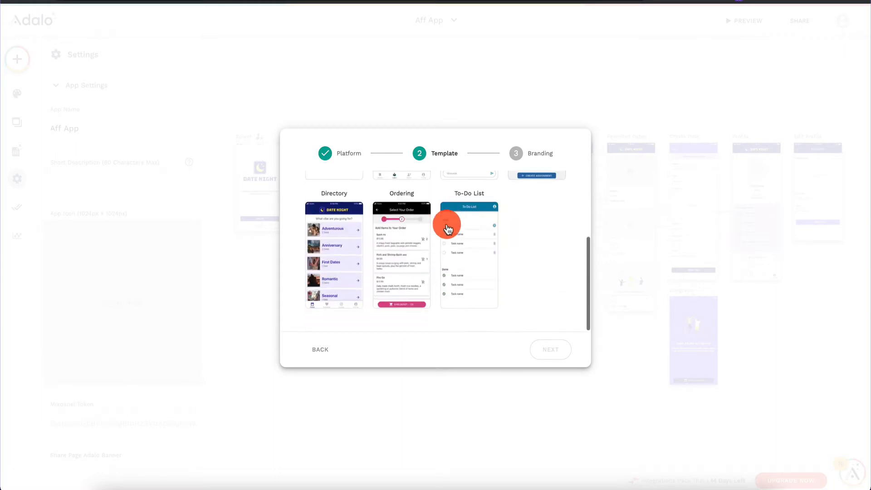
{"action": "scroll", "coordinate": [448, 229], "scroll_direction": "up", "scroll_amount": 3}
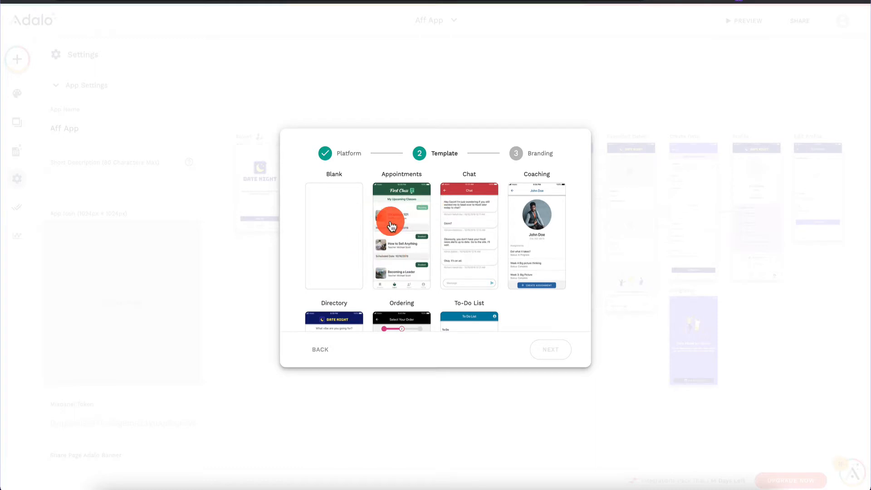
{"action": "scroll", "coordinate": [391, 226], "scroll_direction": "down", "scroll_amount": 3}
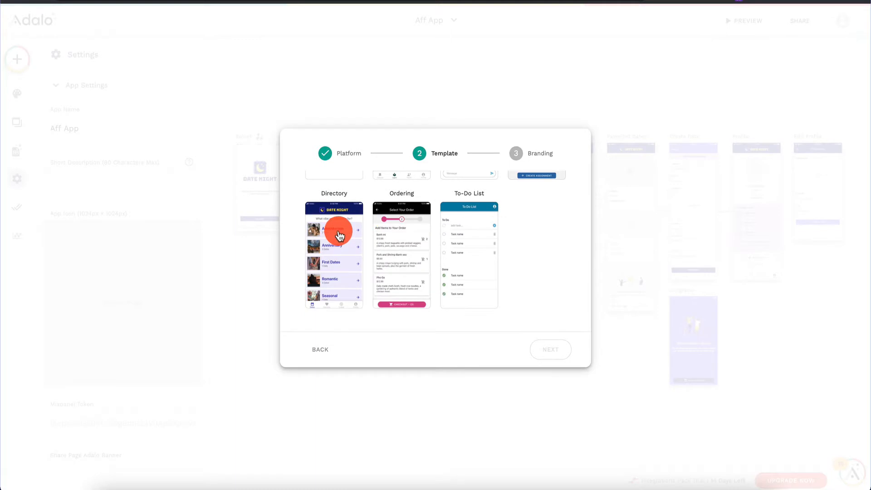
{"action": "left_click", "coordinate": [339, 235]}
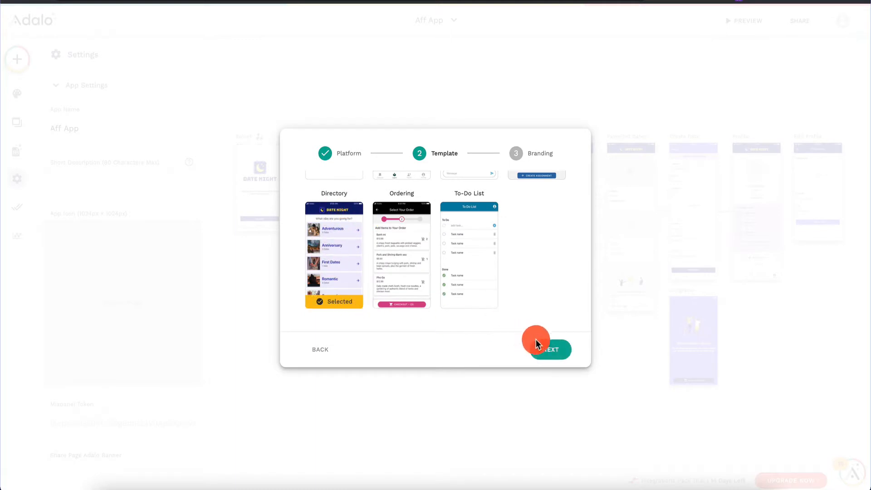
{"action": "left_click", "coordinate": [639, 198]}
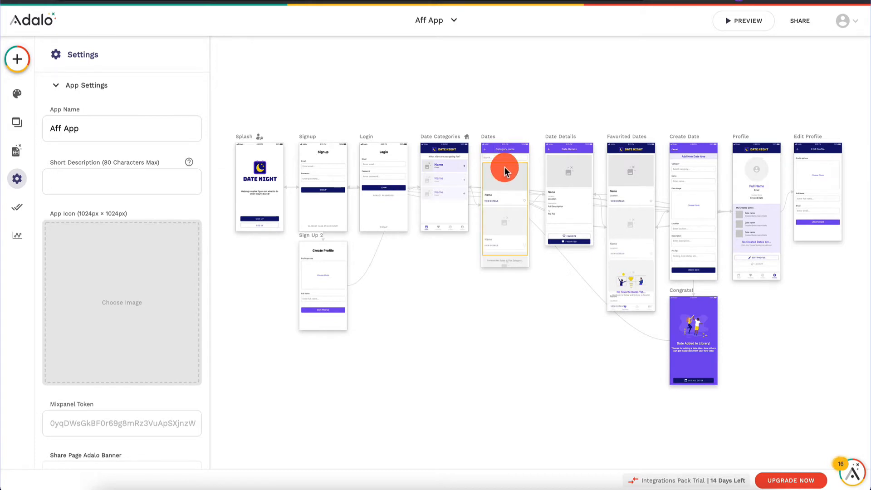
{"action": "left_click", "coordinate": [262, 154]}
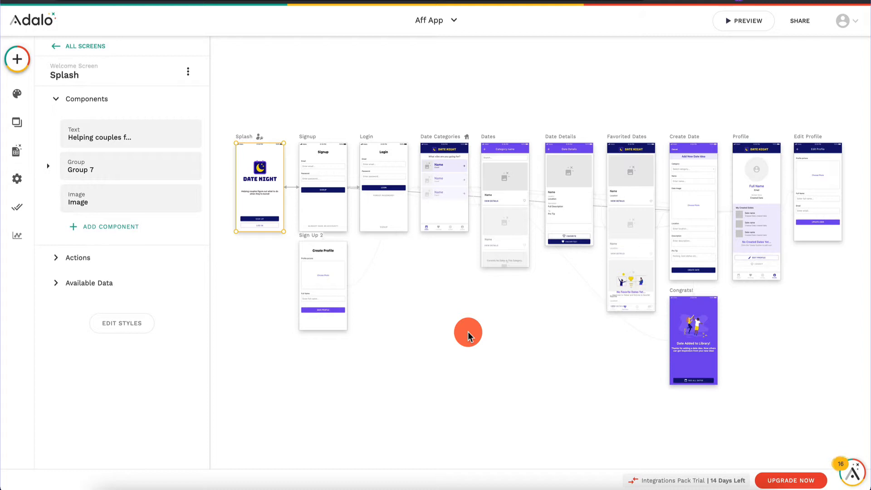
- Create a new native mobile app from the Blank template and name it Entrepreneur Magazine
{"action": "left_click", "coordinate": [449, 25]}
{"action": "left_click", "coordinate": [414, 152]}
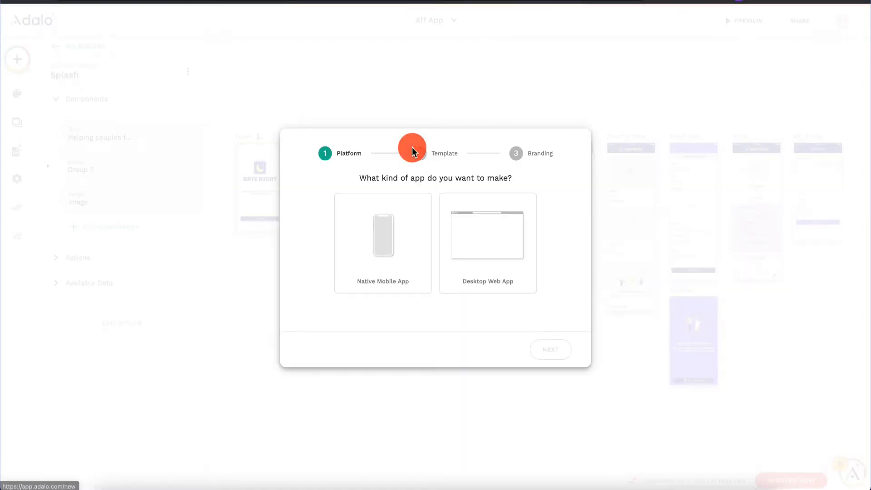
{"action": "left_click", "coordinate": [388, 222]}
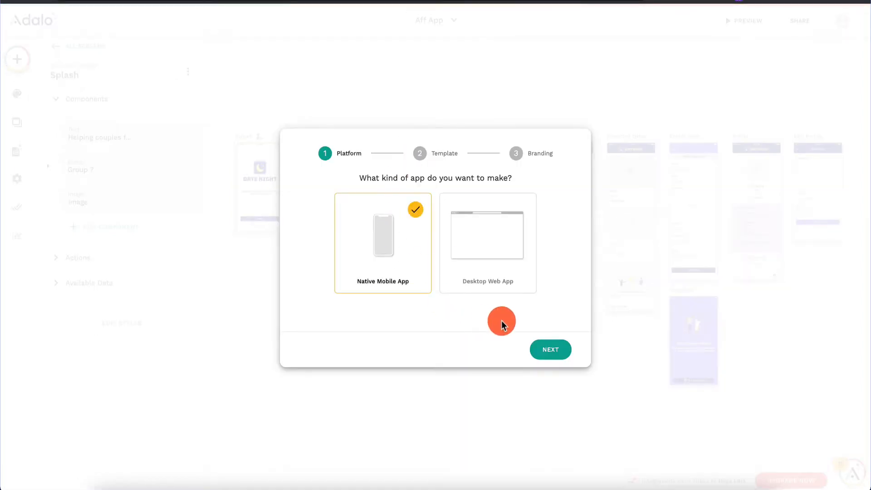
{"action": "left_click", "coordinate": [554, 350]}
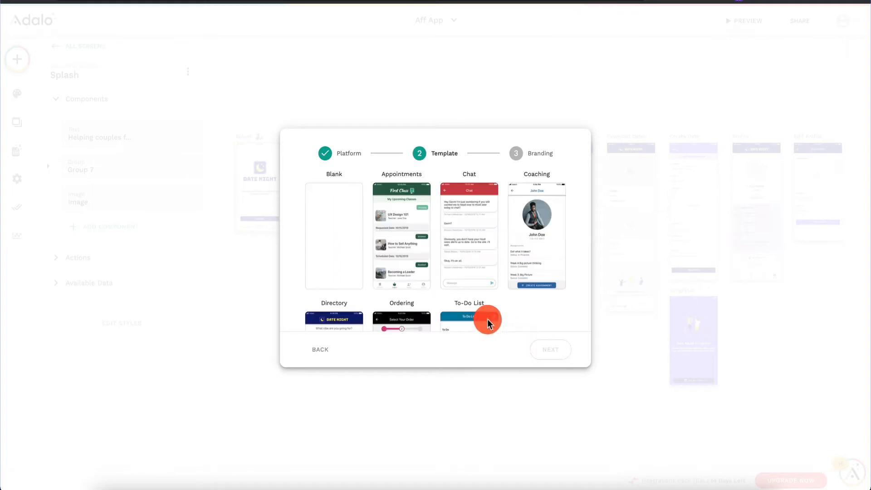
{"action": "left_click", "coordinate": [340, 210]}
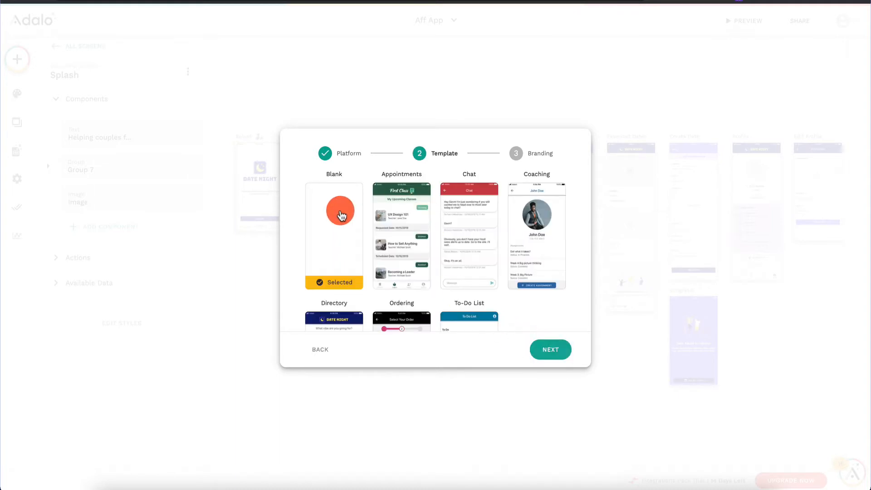
{"action": "left_click", "coordinate": [552, 349]}
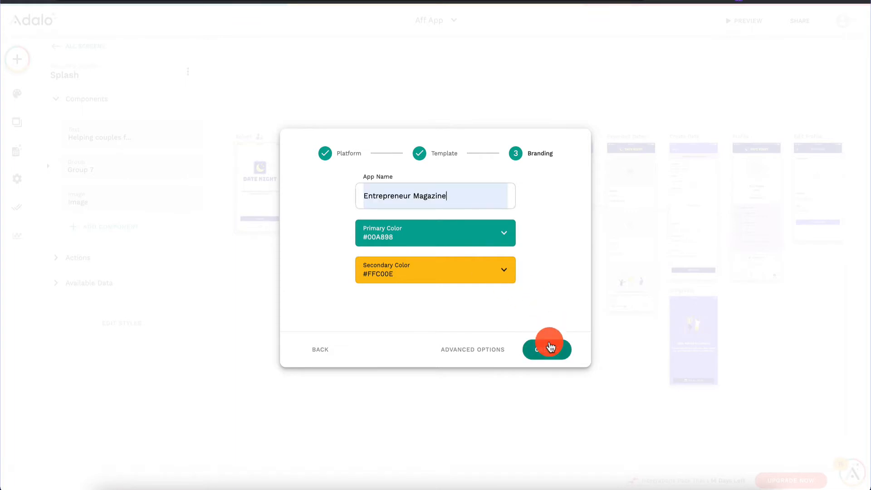
{"action": "left_click", "coordinate": [550, 342]}
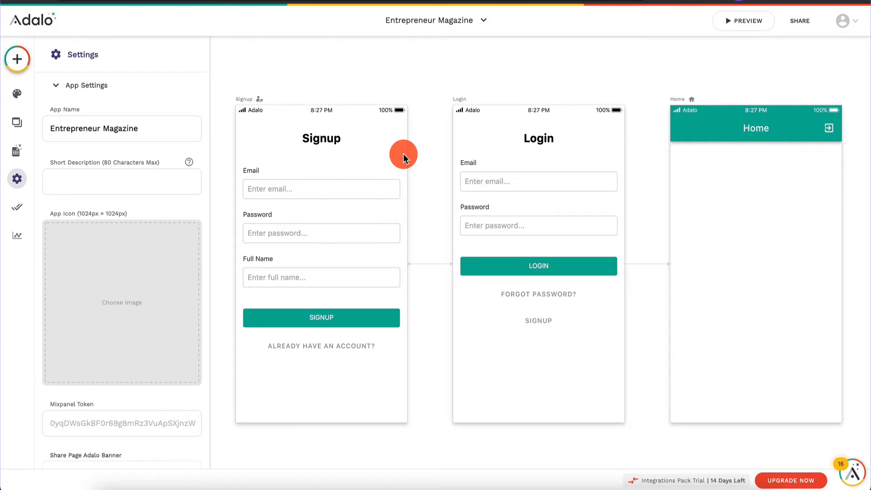
- Try deleting the Signup screen from the canvas and undo the deletion
{"action": "key", "text": "ctrl+minus"}
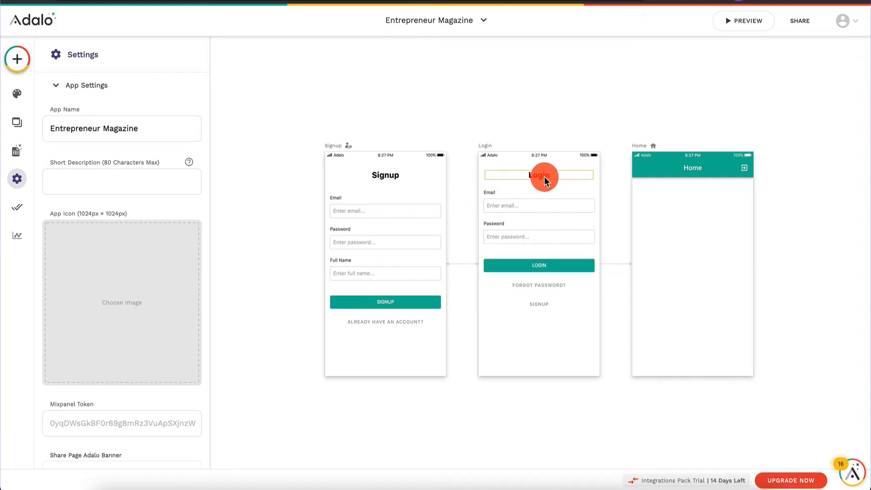
{"action": "left_click", "coordinate": [398, 149]}
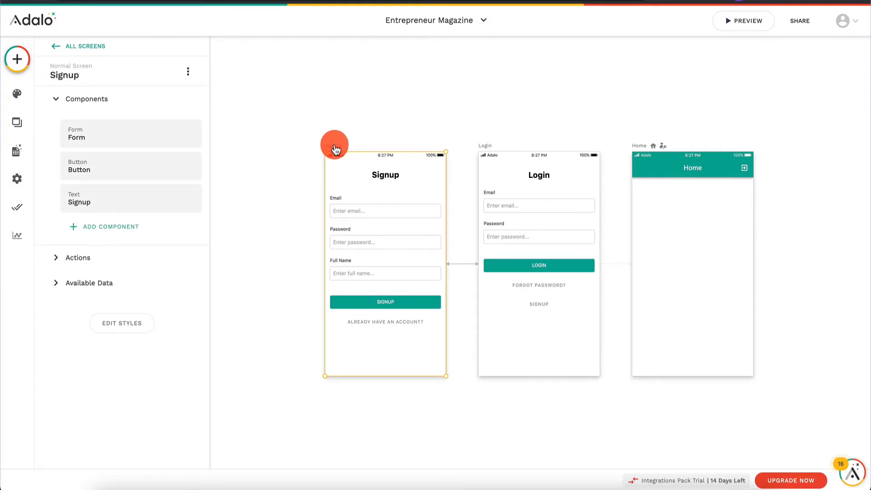
{"action": "key", "text": "Delete"}
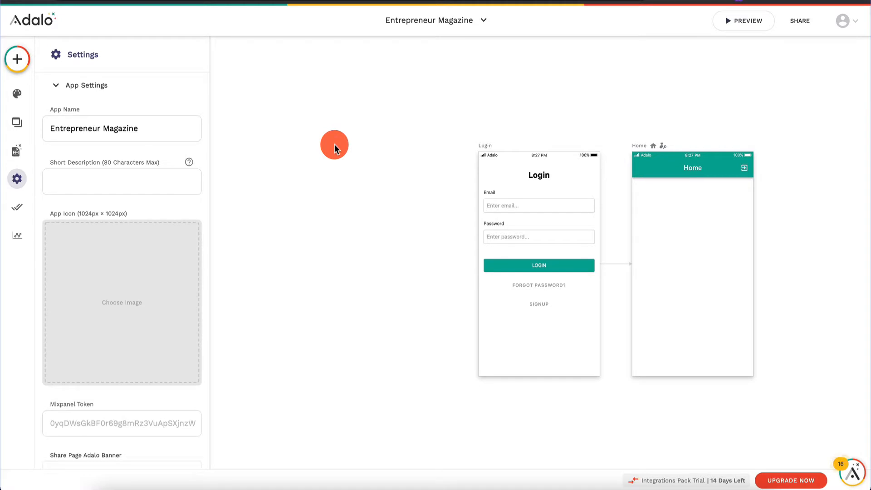
{"action": "key", "text": "ctrl+z"}
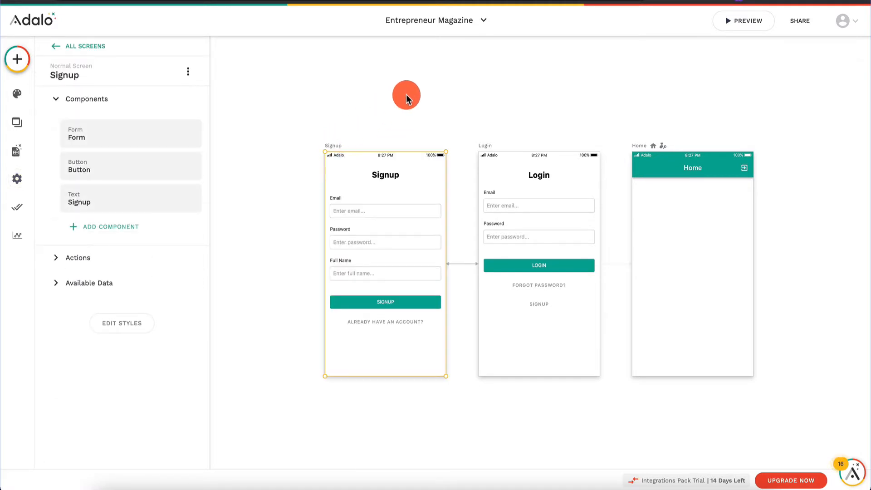
{"action": "left_click", "coordinate": [406, 94]}
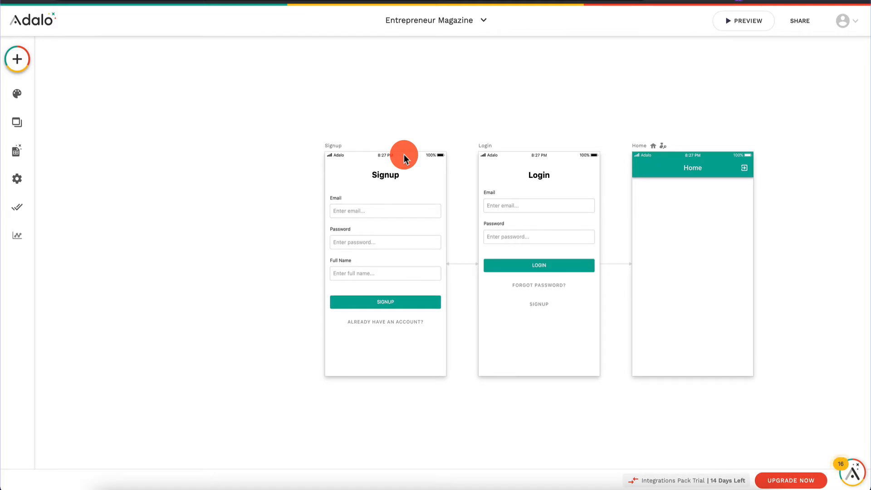
{"action": "left_click", "coordinate": [334, 148]}
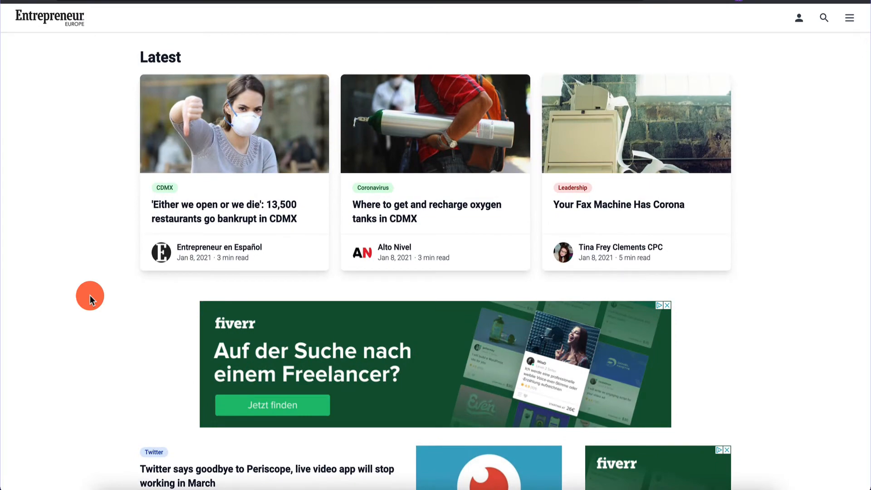
- Switch to the Entrepreneur website and examine the homepage's Latest article cards, article list and category labels
{"action": "scroll", "coordinate": [90, 295], "scroll_direction": "down", "scroll_amount": 5}
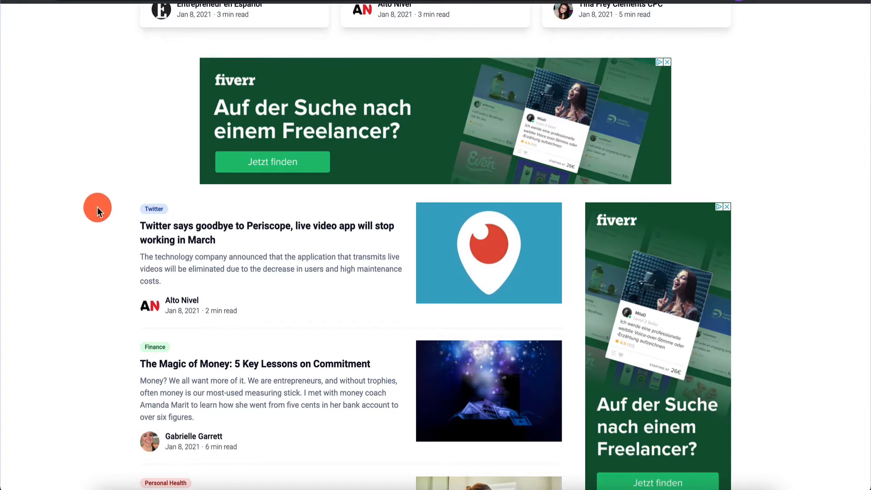
{"action": "scroll", "coordinate": [87, 200], "scroll_direction": "up", "scroll_amount": 5}
{"action": "scroll", "coordinate": [87, 200], "scroll_direction": "down", "scroll_amount": 1}
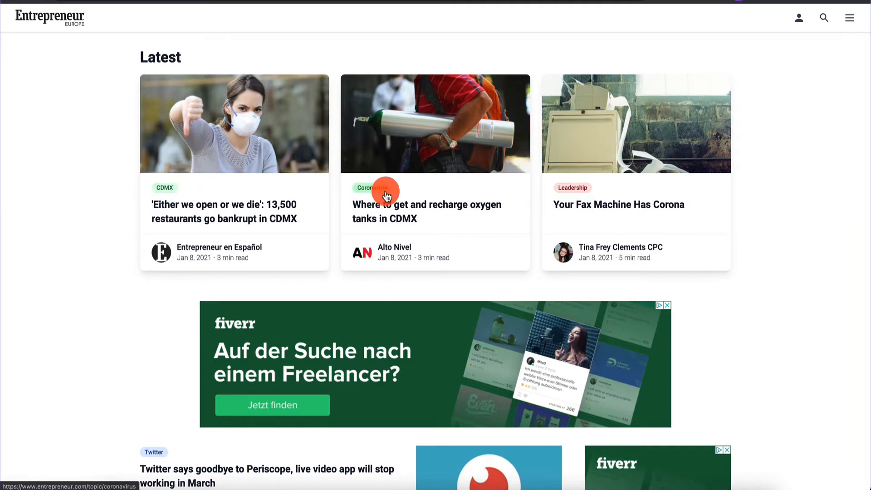
{"action": "scroll", "coordinate": [276, 321], "scroll_direction": "down", "scroll_amount": 6}
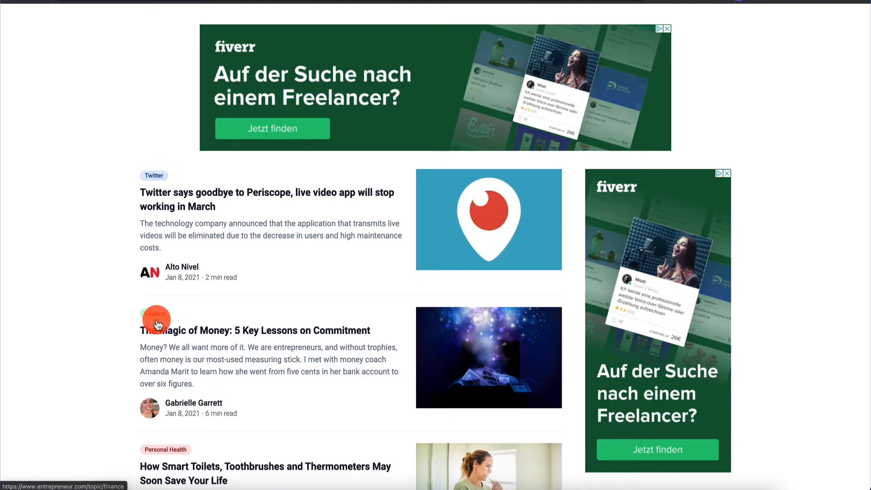
{"action": "scroll", "coordinate": [109, 395], "scroll_direction": "down", "scroll_amount": 4}
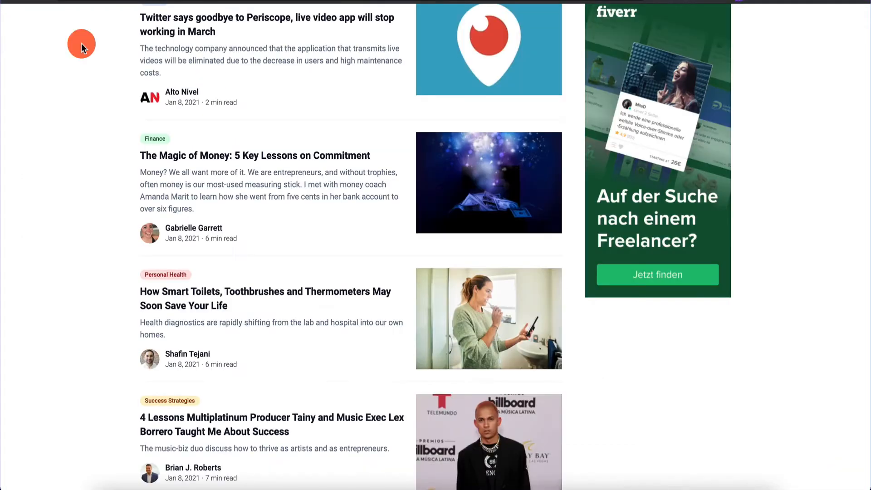
{"action": "scroll", "coordinate": [65, 287], "scroll_direction": "down", "scroll_amount": 6}
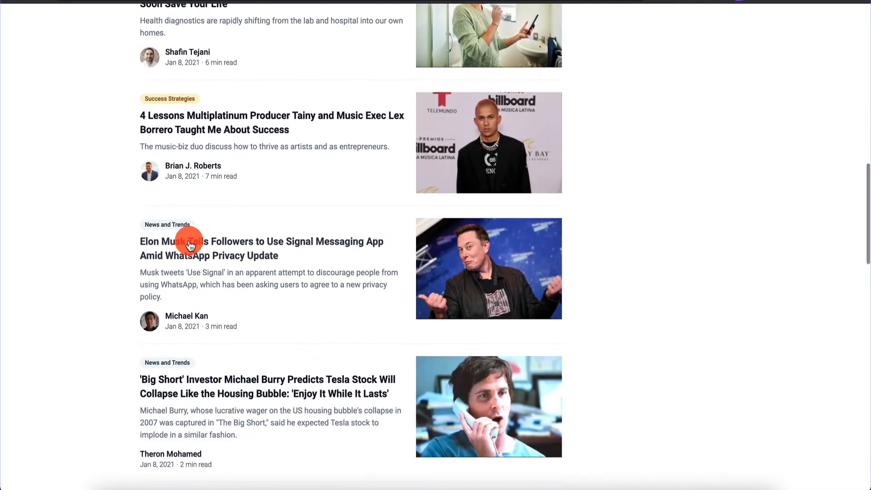
- Examine the layout and articles of the News and Trends and Finance category pages on the Entrepreneur website
{"action": "left_click", "coordinate": [203, 14]}
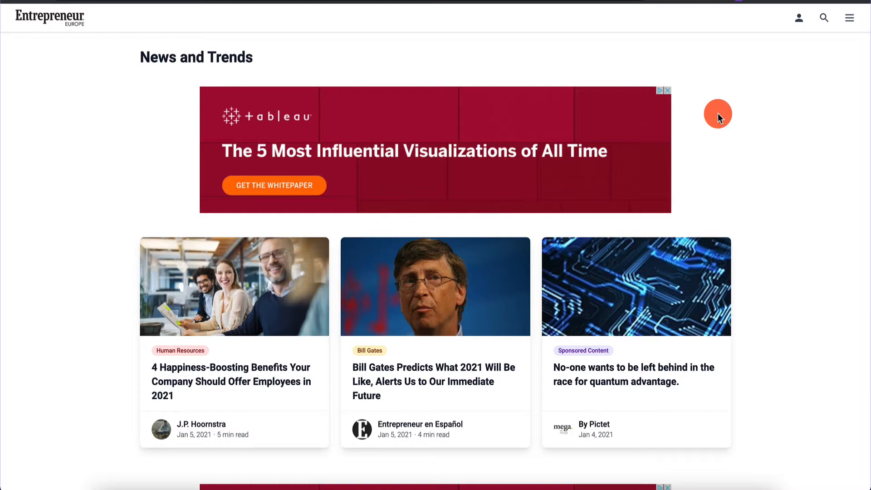
{"action": "scroll", "coordinate": [718, 113], "scroll_direction": "down", "scroll_amount": 10}
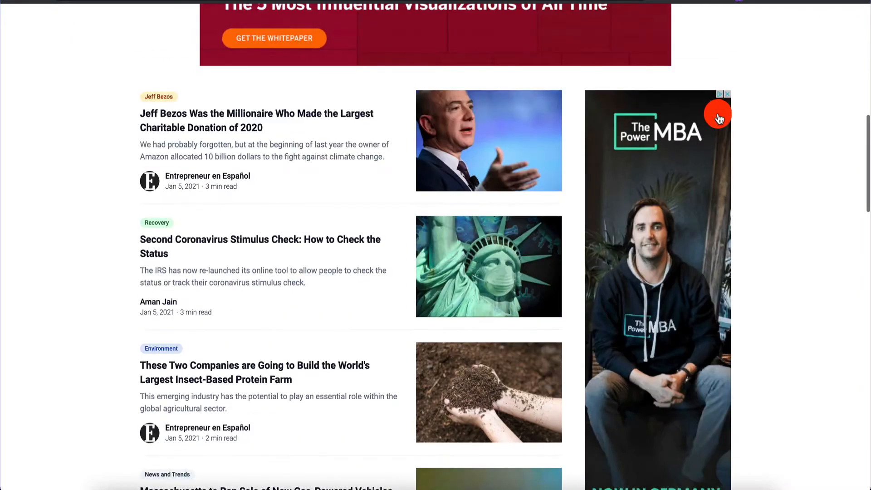
{"action": "scroll", "coordinate": [348, 132], "scroll_direction": "up", "scroll_amount": 10}
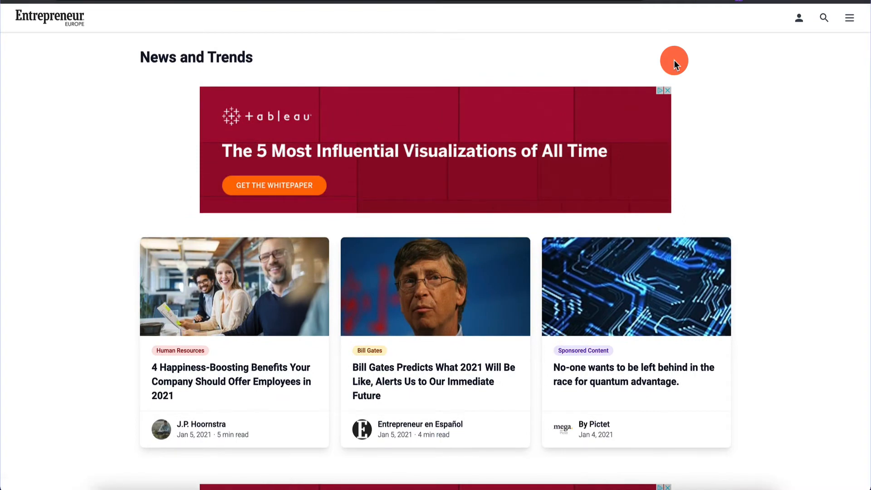
{"action": "left_click", "coordinate": [362, 1]}
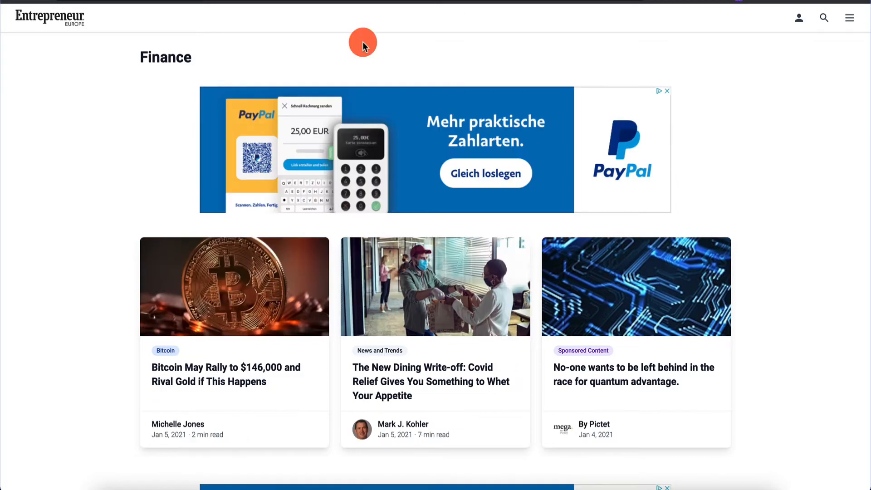
{"action": "scroll", "coordinate": [94, 228], "scroll_direction": "down", "scroll_amount": 2}
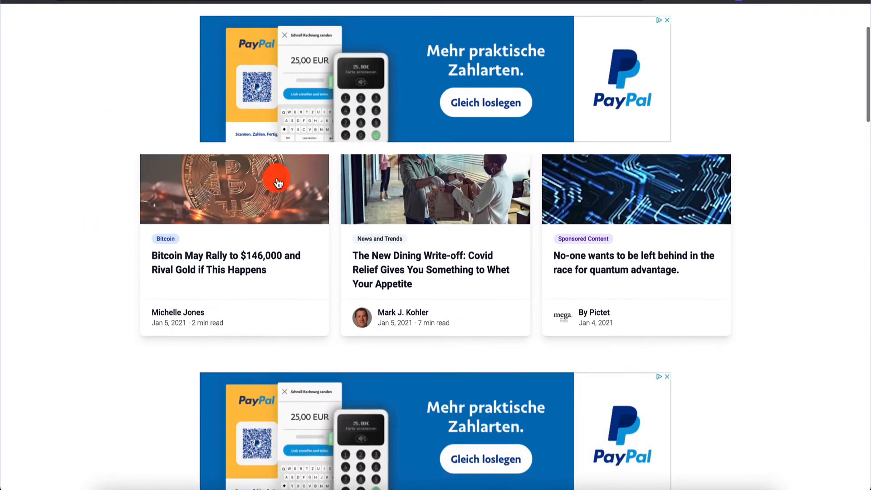
{"action": "scroll", "coordinate": [168, 376], "scroll_direction": "down", "scroll_amount": 8}
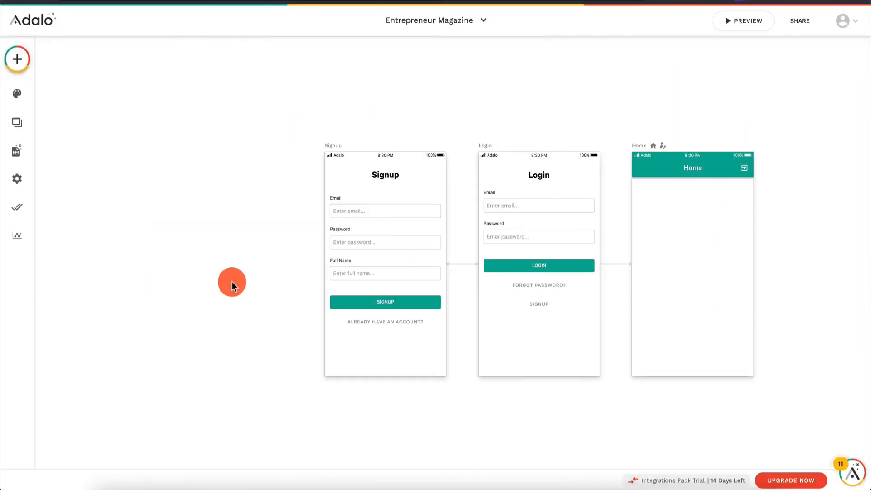
- Open the app's database and examine the properties of the Users collection
{"action": "scroll", "coordinate": [200, 149], "scroll_direction": "right", "scroll_amount": 1}
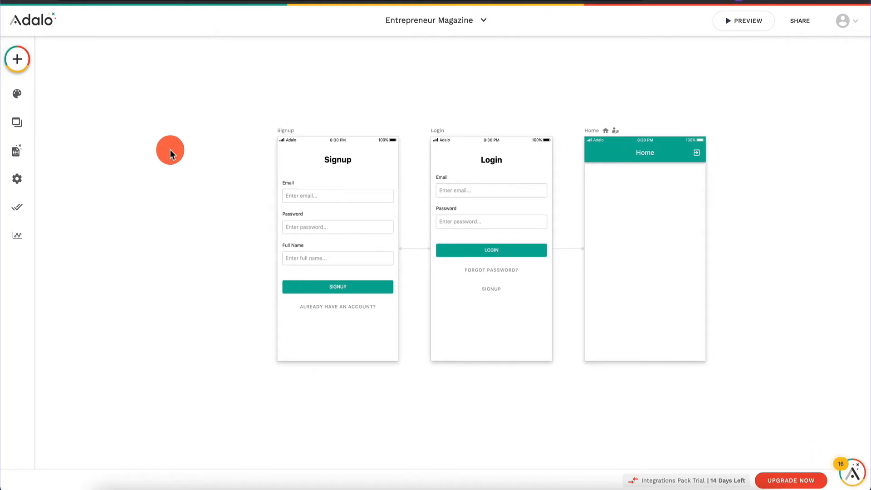
{"action": "left_click", "coordinate": [16, 153]}
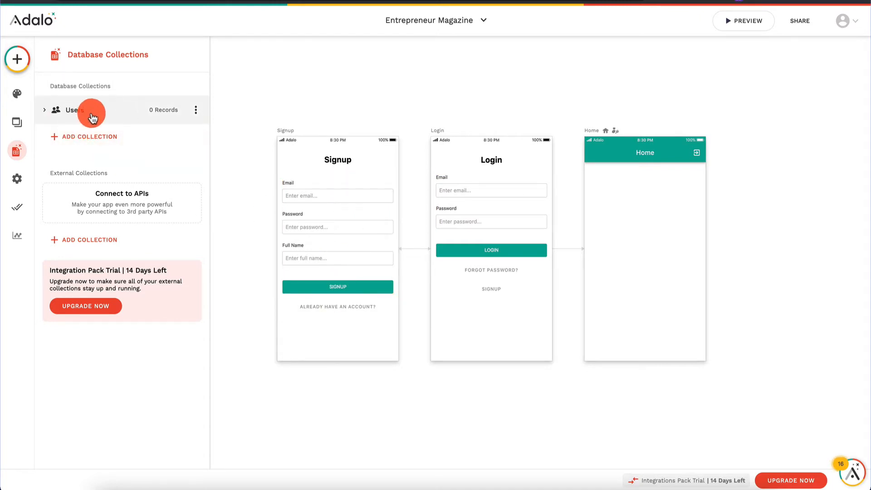
{"action": "left_click", "coordinate": [65, 114]}
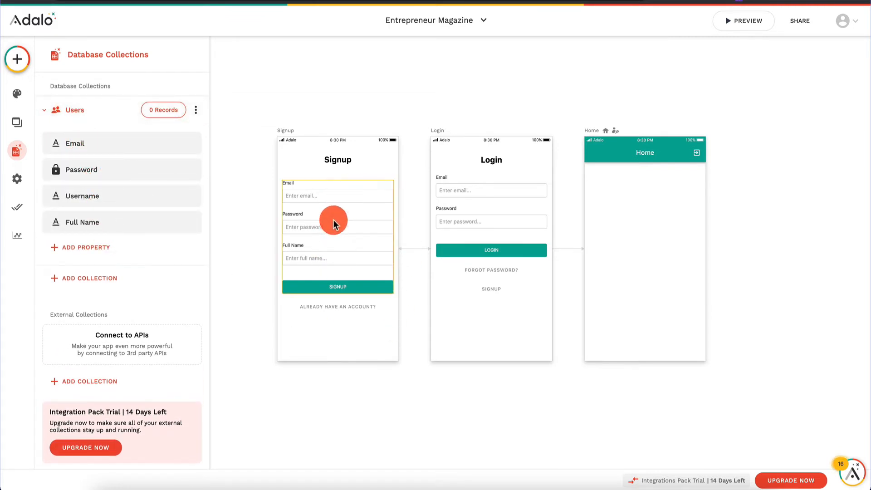
{"action": "left_click", "coordinate": [75, 110]}
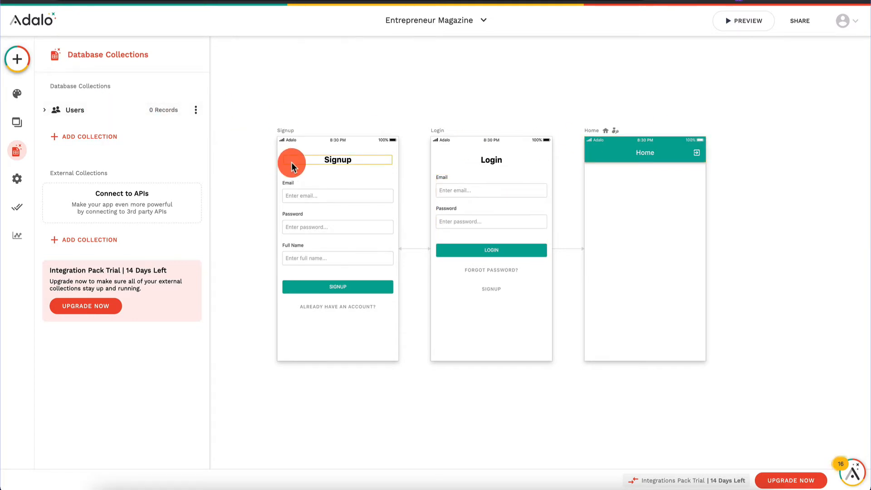
- Add a new database collection named Articles
{"action": "left_click", "coordinate": [81, 143]}
{"action": "left_click", "coordinate": [109, 155]}
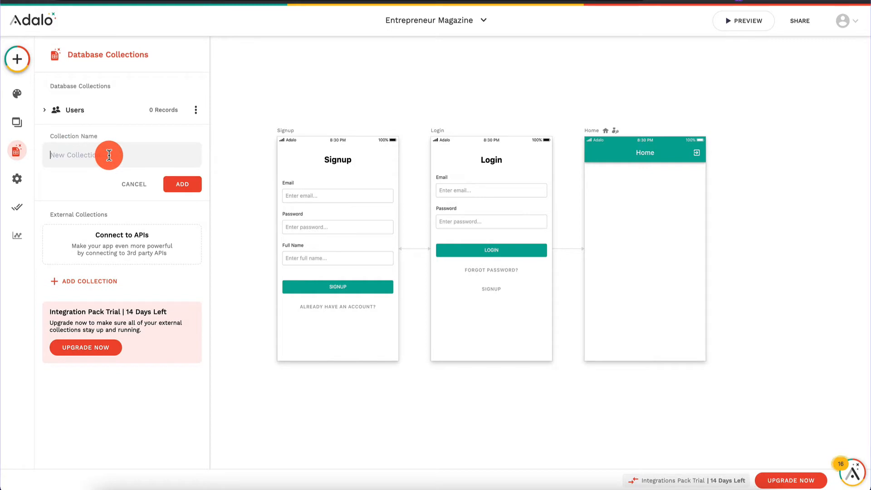
{"action": "type", "text": "Articles"}
{"action": "left_click", "coordinate": [177, 185]}
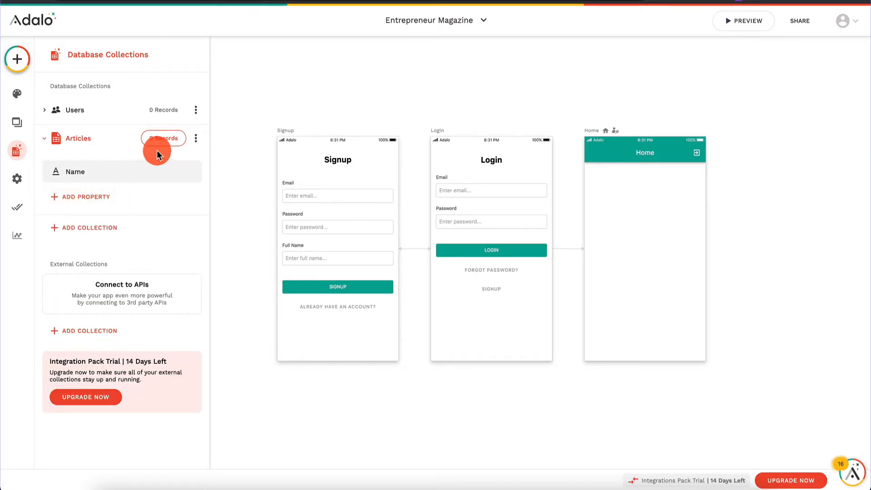
- Look at the records table of the Articles collection and its new-article form without adding a record
{"action": "left_click", "coordinate": [168, 141]}
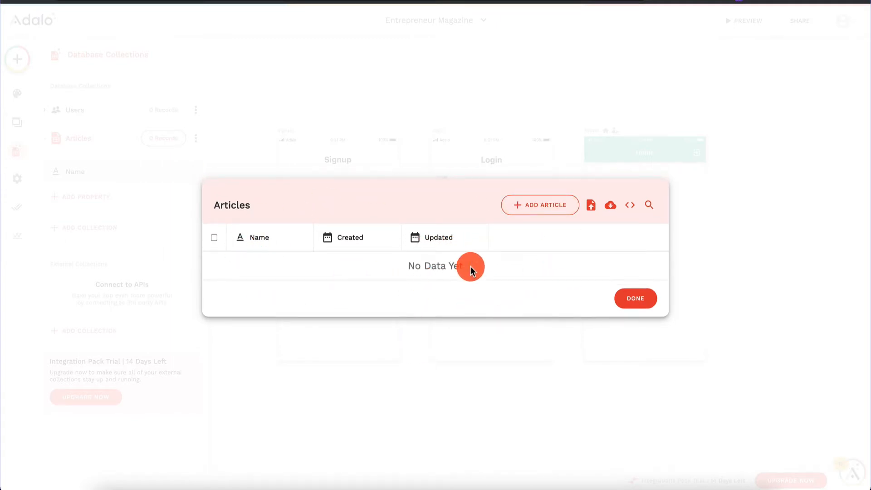
{"action": "left_click", "coordinate": [544, 206]}
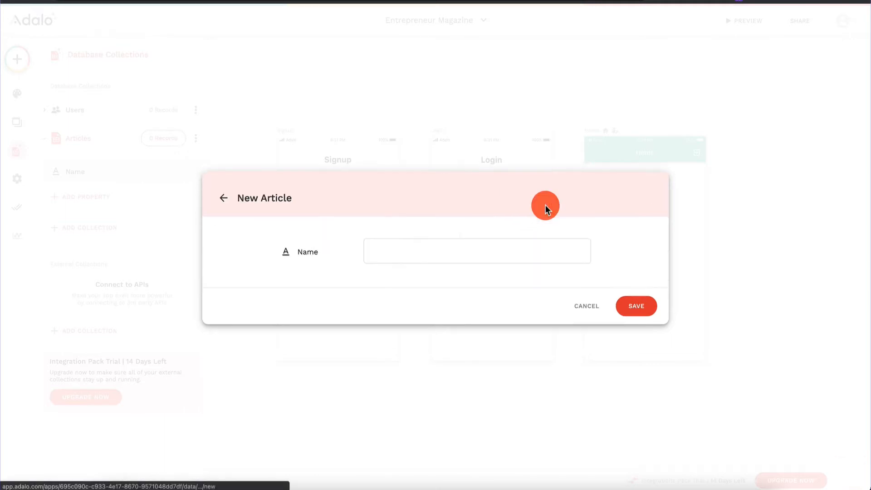
{"action": "left_click", "coordinate": [225, 200]}
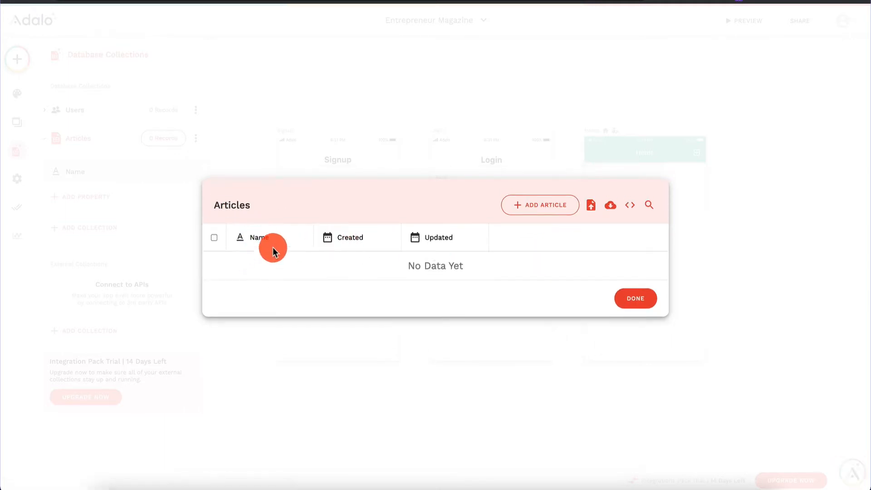
{"action": "left_click", "coordinate": [636, 300]}
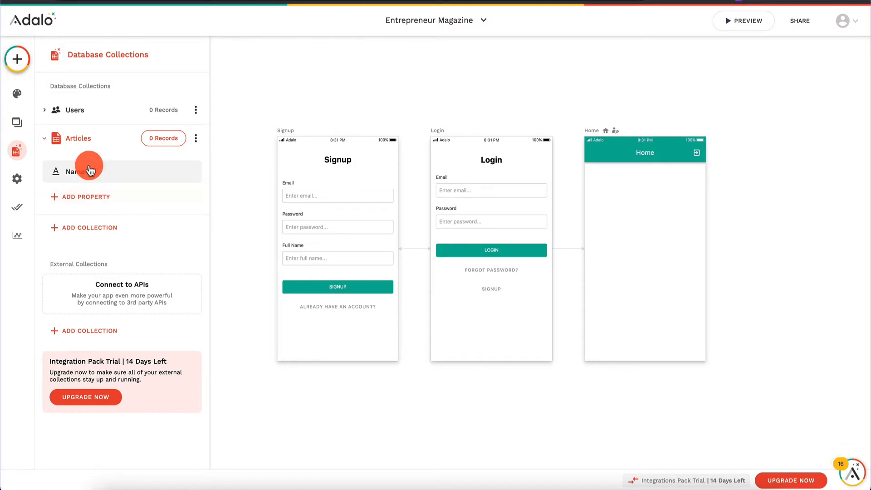
- Add a Text property named Body to the Articles collection
{"action": "left_click", "coordinate": [89, 196]}
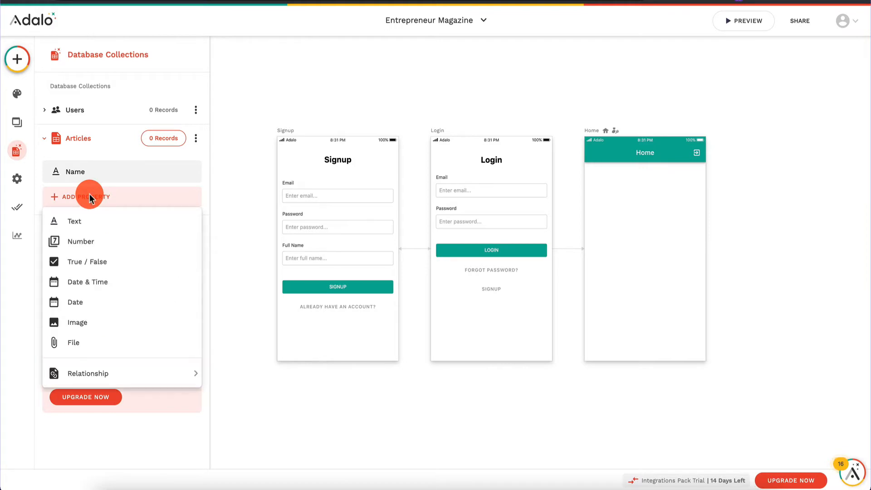
{"action": "left_click", "coordinate": [112, 227]}
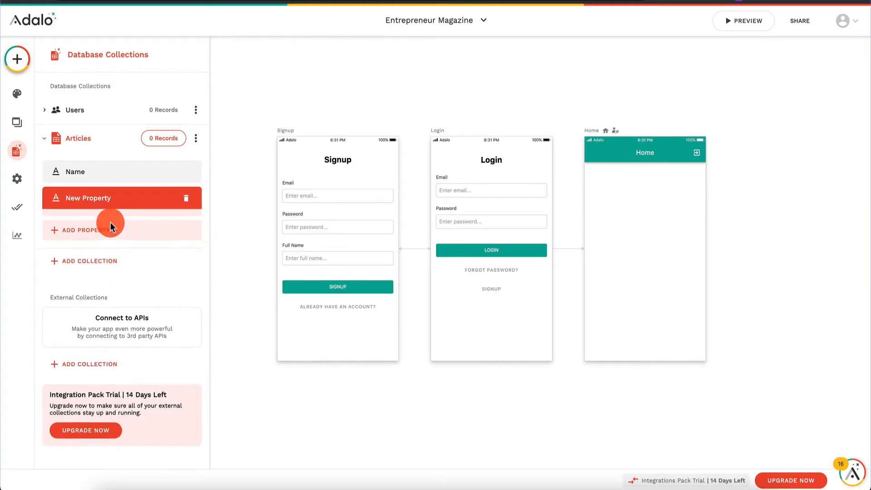
{"action": "key", "text": "super+BackSpace"}
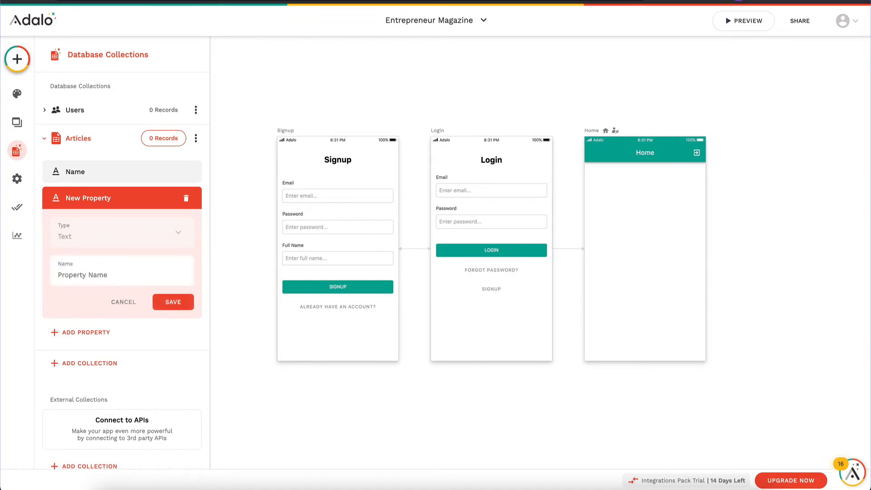
{"action": "type", "text": "Body"}
{"action": "left_click", "coordinate": [187, 304]}
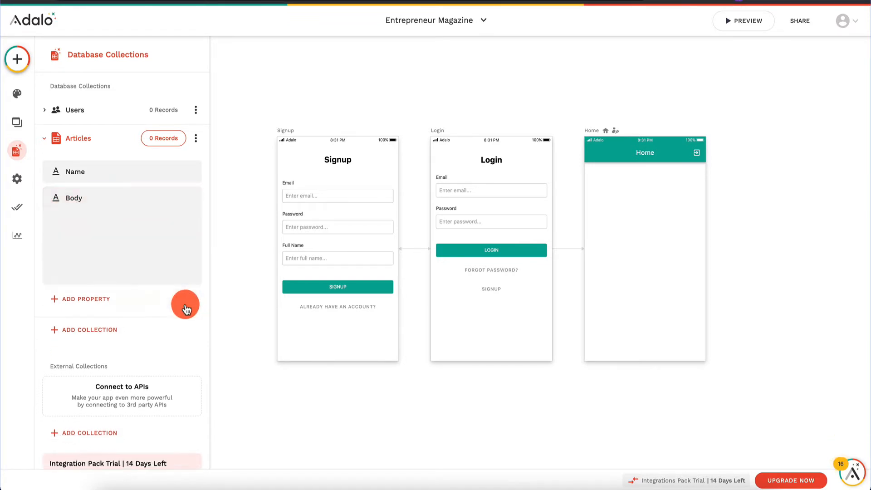
- Add a Text property named Topic to the Articles collection
{"action": "left_click", "coordinate": [99, 226]}
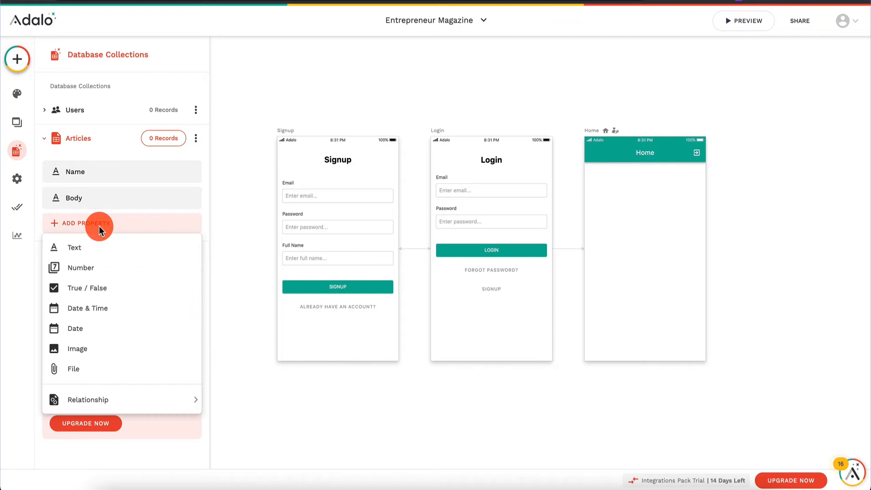
{"action": "left_click", "coordinate": [95, 250]}
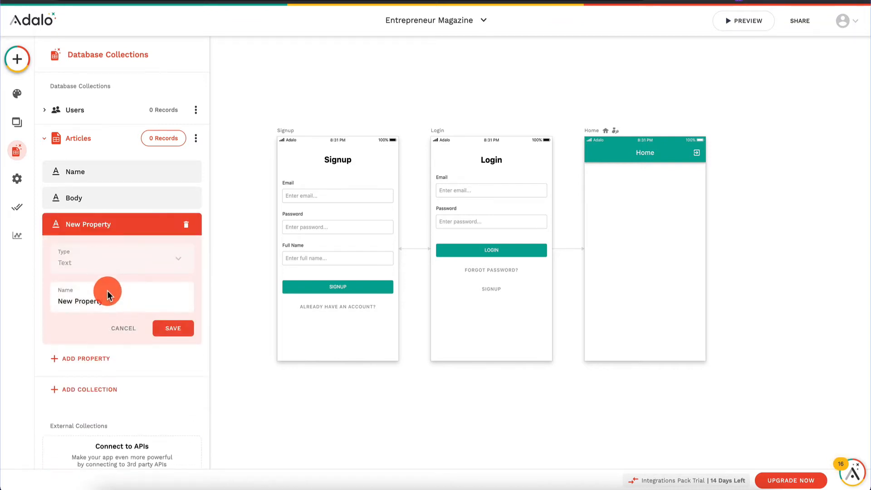
{"action": "key", "text": "ctrl+a"}
{"action": "type", "text": "Topic"}
{"action": "left_click", "coordinate": [173, 318]}
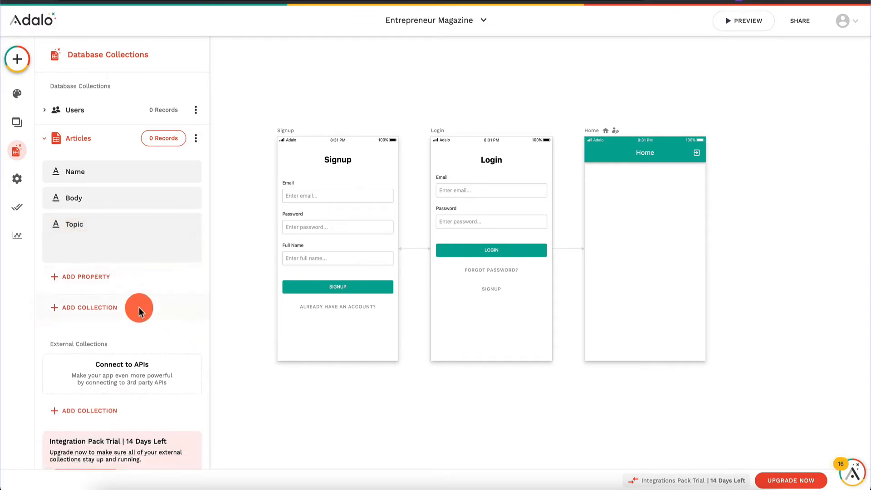
- Add a Date property named Published to the Articles collection
{"action": "left_click", "coordinate": [93, 251]}
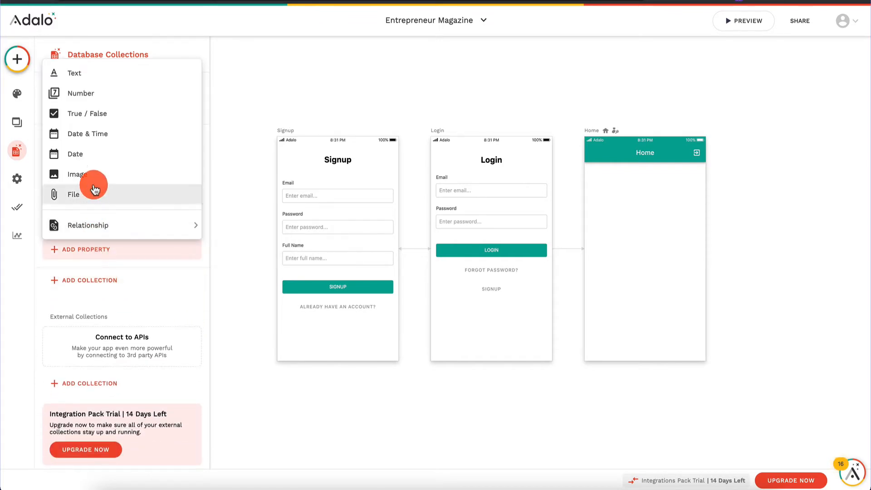
{"action": "left_click", "coordinate": [97, 153]}
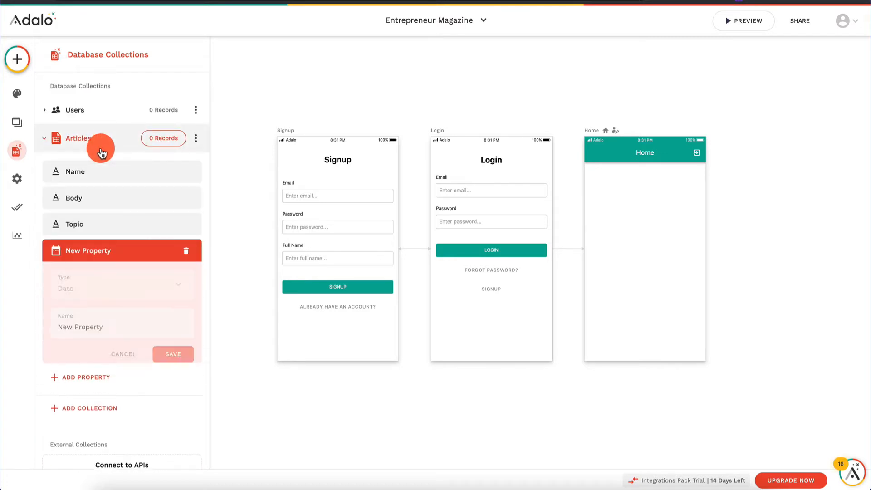
{"action": "triple_click", "coordinate": [123, 335]}
{"action": "type", "text": "Published"}
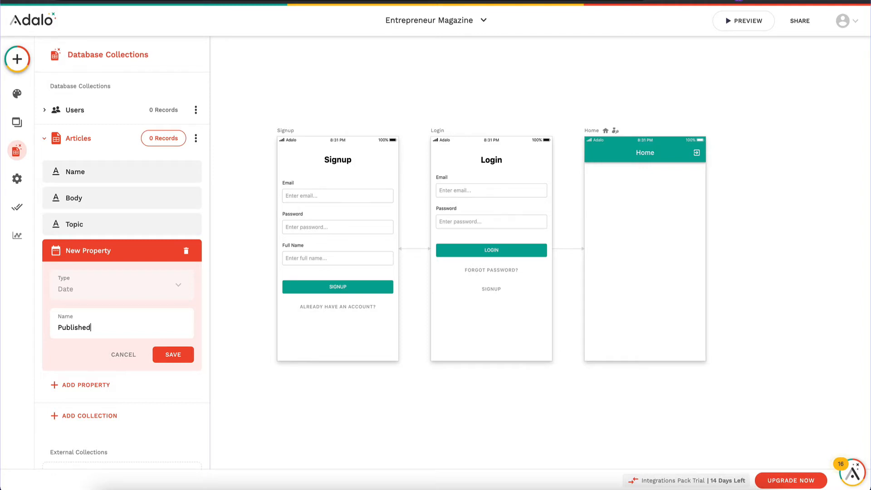
{"action": "left_click", "coordinate": [183, 357]}
{"action": "left_click", "coordinate": [180, 363]}
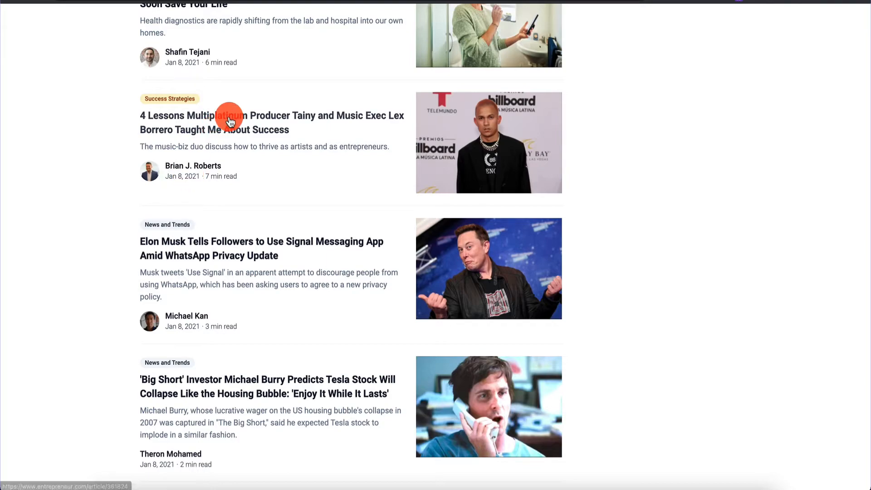
- Switch to the Entrepreneur website and examine the article list and the layout of the article about Twitter closing Periscope
{"action": "scroll", "coordinate": [216, 126], "scroll_direction": "up", "scroll_amount": 3}
{"action": "scroll", "coordinate": [233, 211], "scroll_direction": "up", "scroll_amount": 10}
{"action": "scroll", "coordinate": [234, 208], "scroll_direction": "down", "scroll_amount": 7}
{"action": "scroll", "coordinate": [230, 170], "scroll_direction": "up", "scroll_amount": 2}
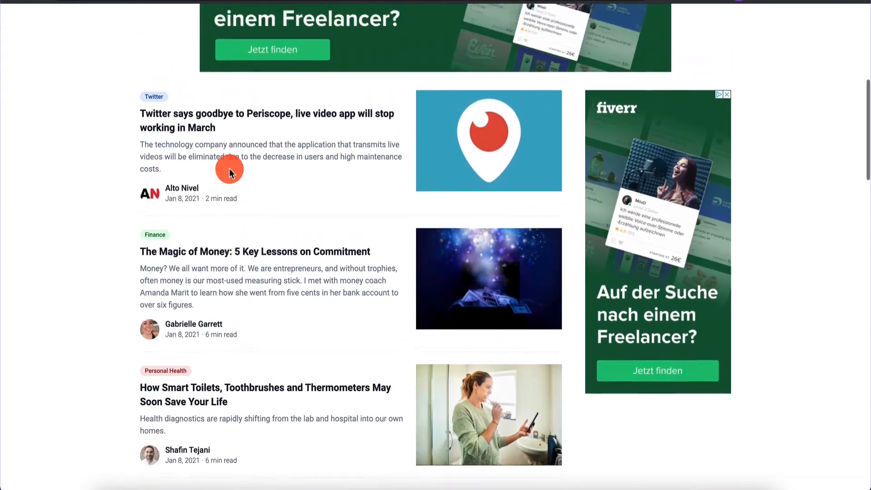
{"action": "left_click", "coordinate": [245, 123]}
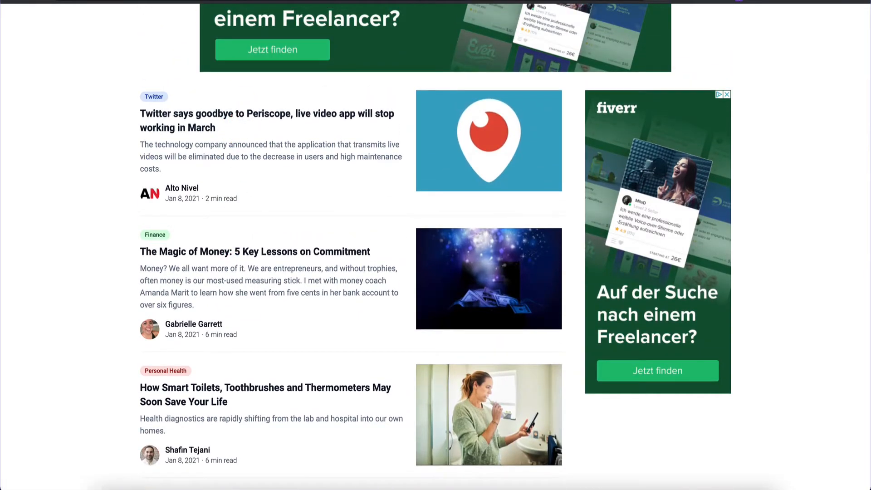
{"action": "scroll", "coordinate": [161, 253], "scroll_direction": "down", "scroll_amount": 8}
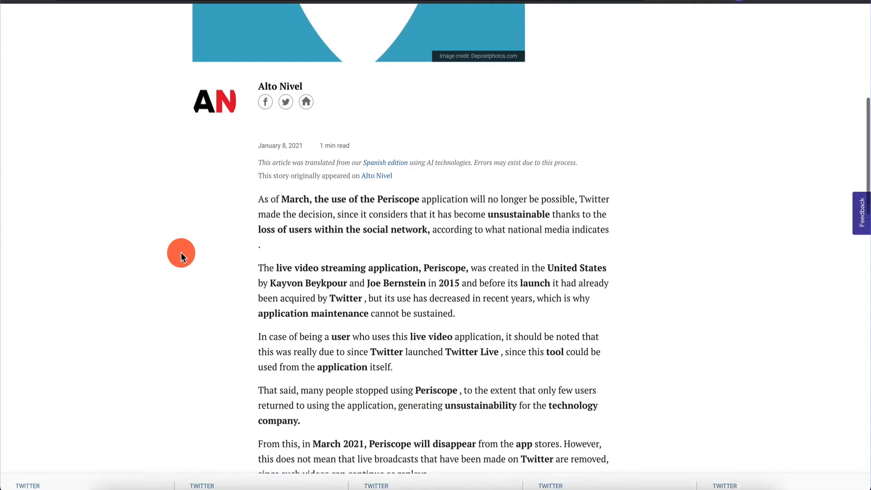
{"action": "scroll", "coordinate": [298, 243], "scroll_direction": "down", "scroll_amount": 20}
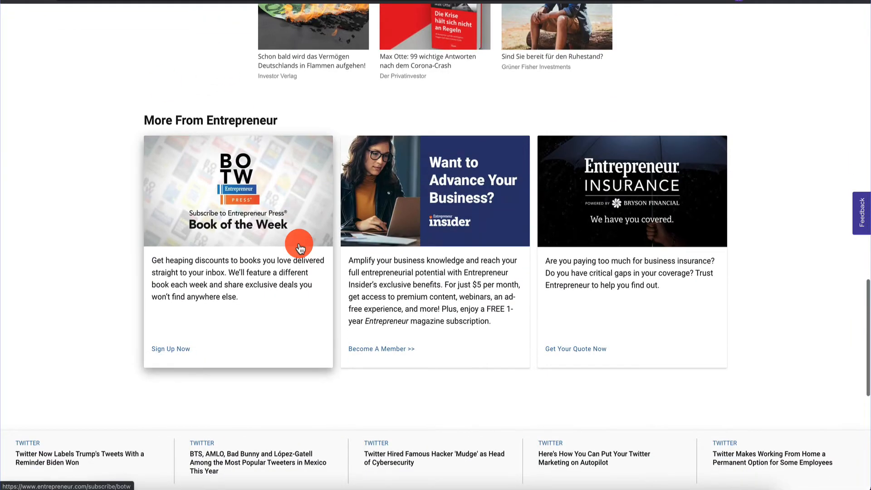
{"action": "scroll", "coordinate": [298, 245], "scroll_direction": "down", "scroll_amount": 8}
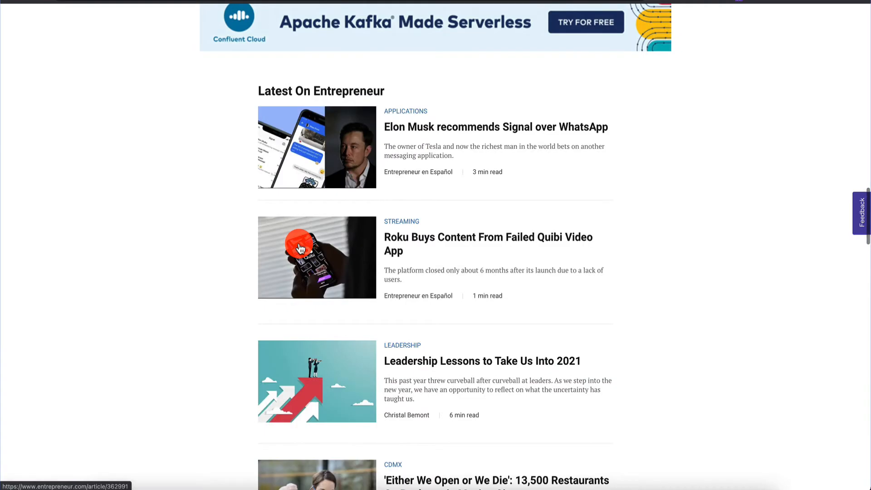
{"action": "scroll", "coordinate": [300, 247], "scroll_direction": "up", "scroll_amount": 13}
{"action": "scroll", "coordinate": [299, 247], "scroll_direction": "up", "scroll_amount": 12}
{"action": "scroll", "coordinate": [298, 247], "scroll_direction": "down", "scroll_amount": 6}
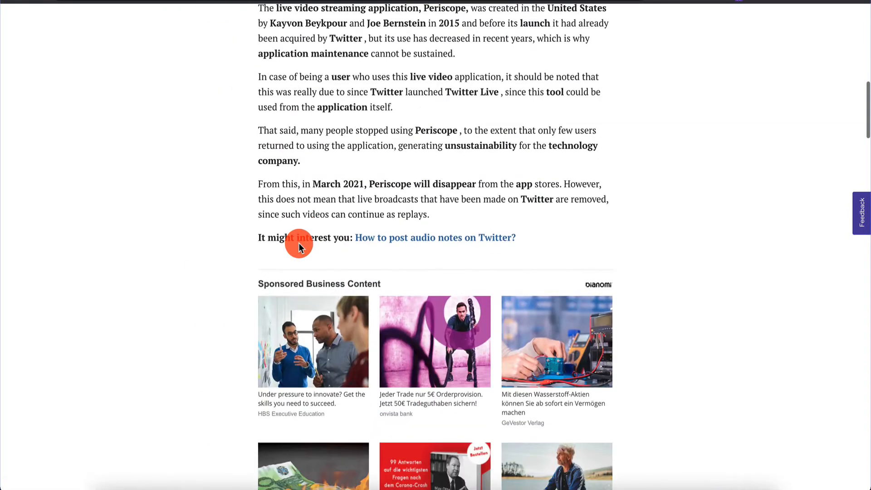
{"action": "scroll", "coordinate": [298, 243], "scroll_direction": "up", "scroll_amount": 15}
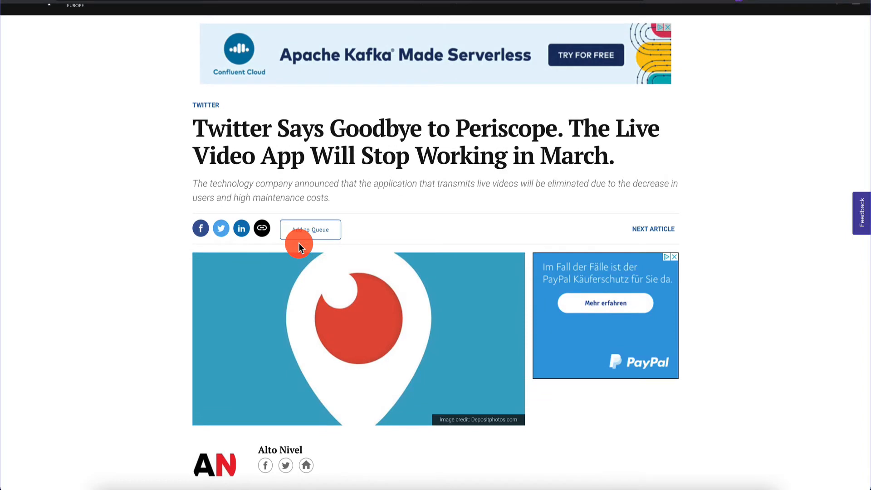
{"action": "scroll", "coordinate": [145, 277], "scroll_direction": "down", "scroll_amount": 4}
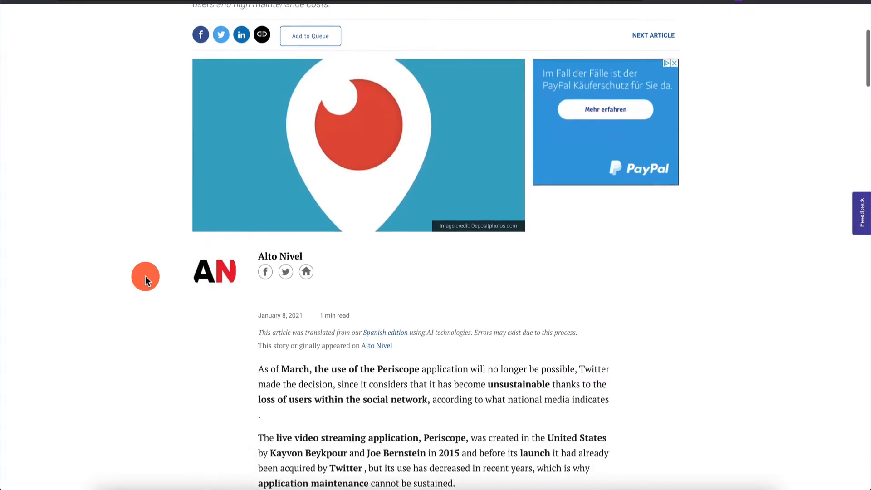
{"action": "scroll", "coordinate": [145, 276], "scroll_direction": "down", "scroll_amount": 1}
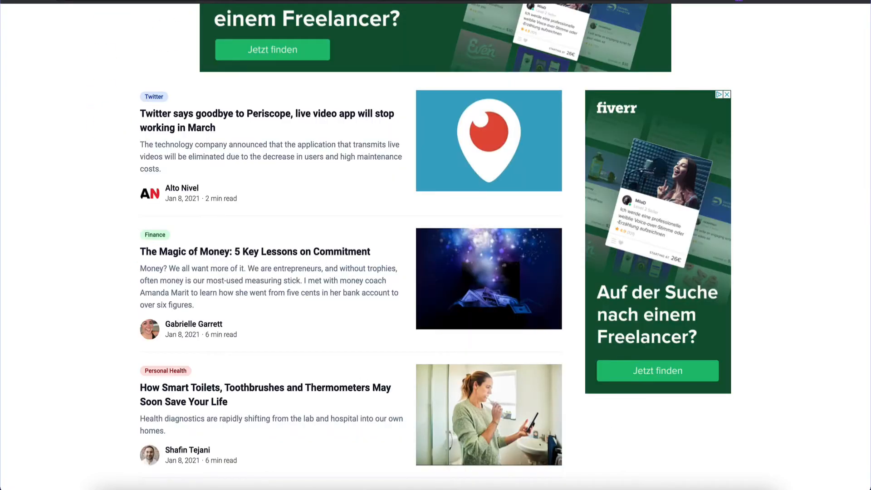
{"action": "scroll", "coordinate": [358, 135], "scroll_direction": "up", "scroll_amount": 8}
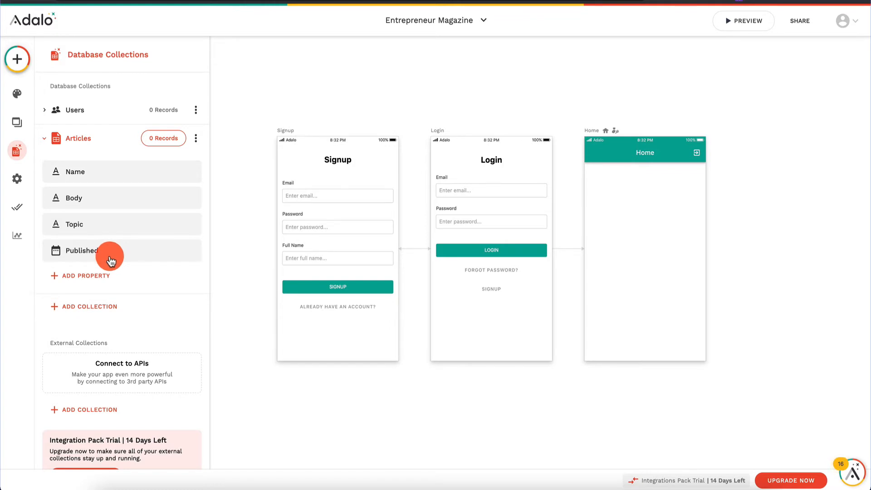
- Add an Image property named Features Image to the Articles collection
{"action": "left_click", "coordinate": [96, 273]}
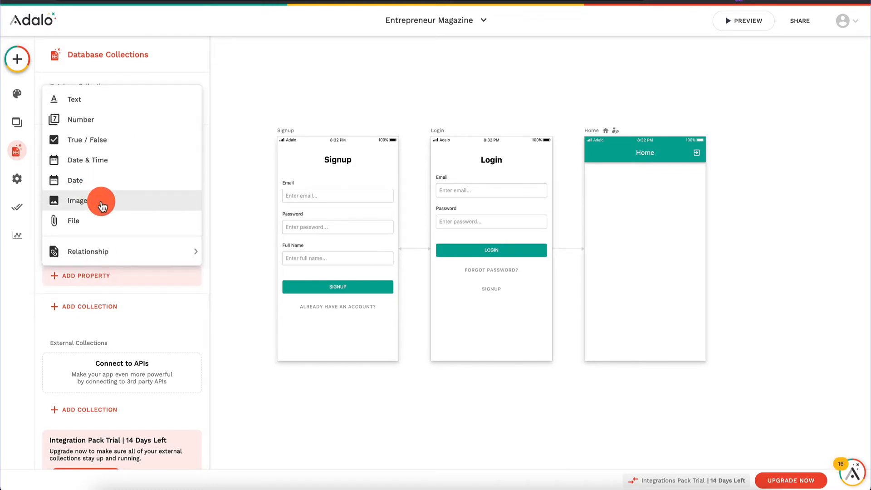
{"action": "left_click", "coordinate": [102, 205]}
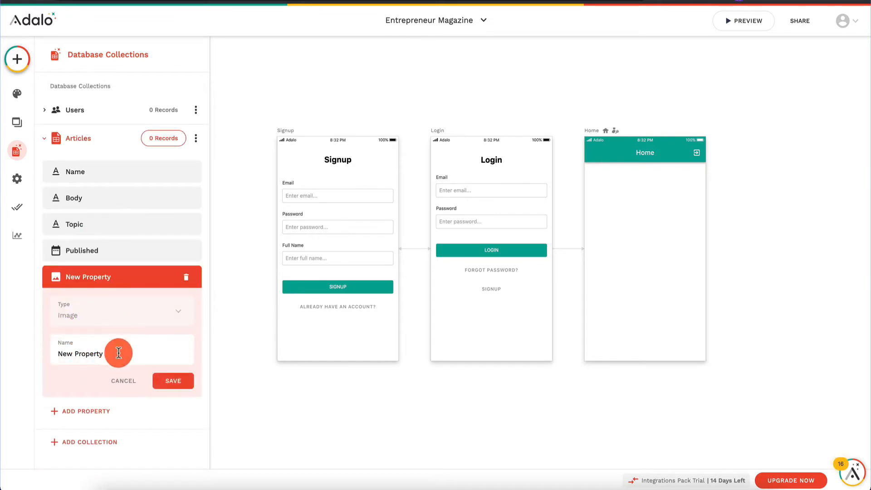
{"action": "triple_click", "coordinate": [126, 348]}
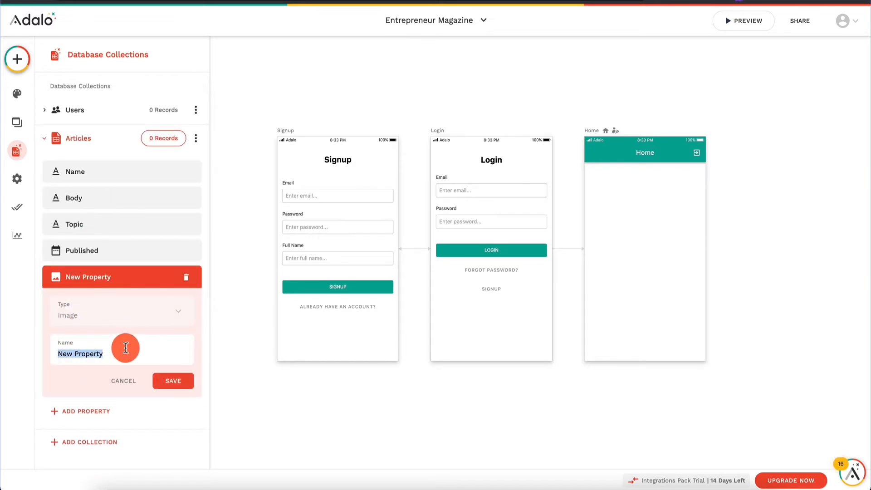
{"action": "type", "text": "Feature"}
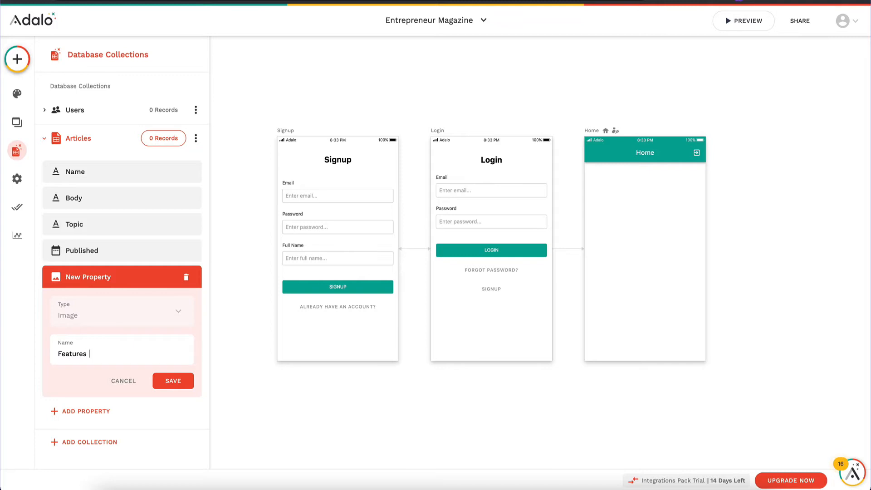
{"action": "type", "text": "s Image"}
{"action": "left_click", "coordinate": [181, 381]}
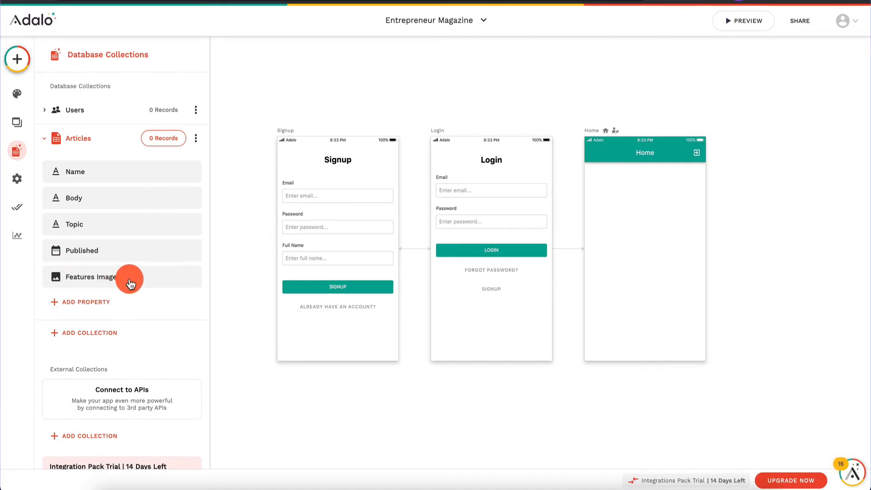
- Examine the Articles record table and the fields of the new article form, closing both without adding a record
{"action": "left_click", "coordinate": [164, 142]}
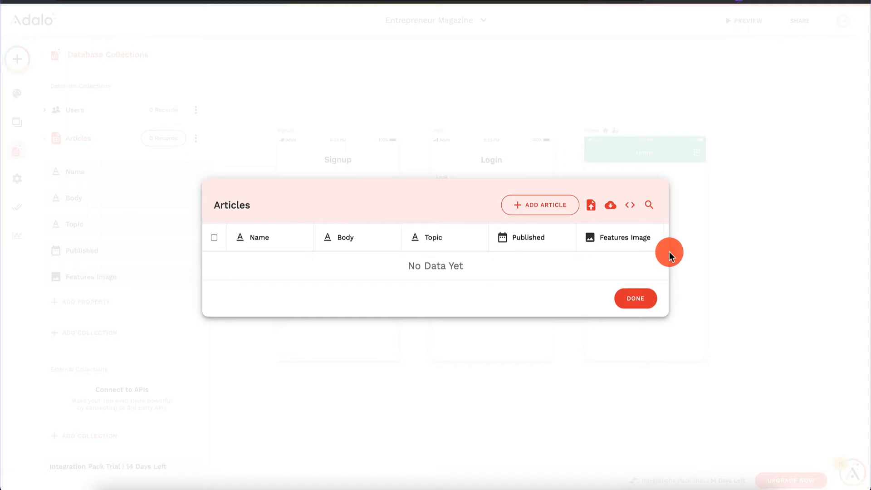
{"action": "left_click", "coordinate": [565, 208]}
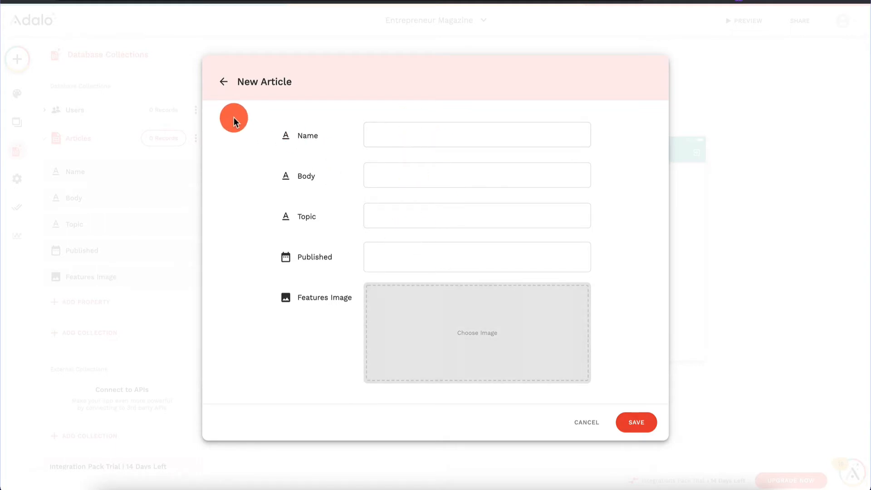
{"action": "left_click", "coordinate": [586, 420]}
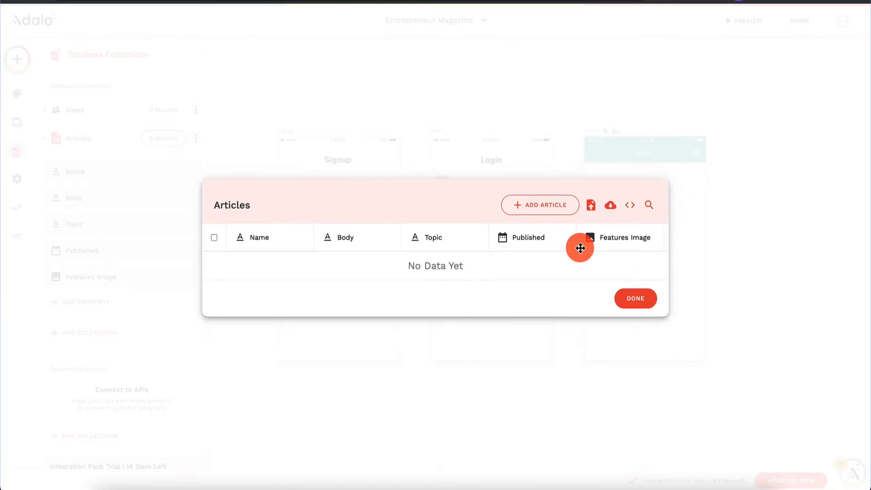
{"action": "left_click", "coordinate": [743, 202]}
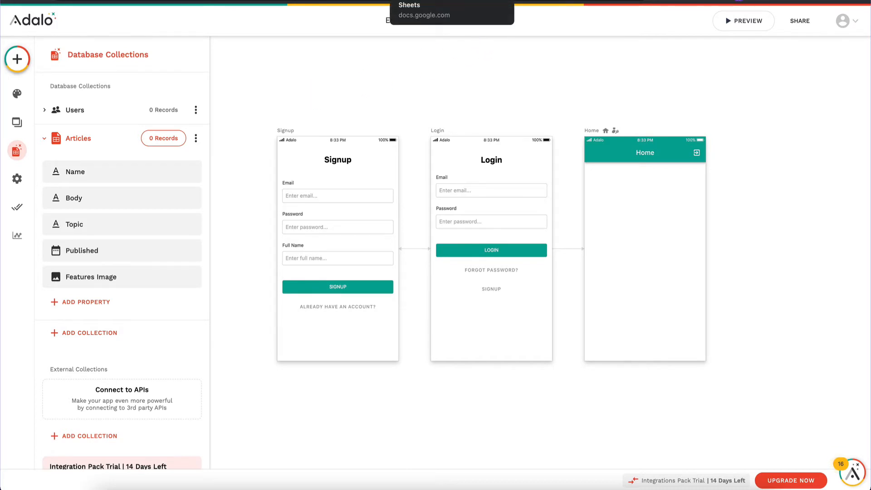
- Switch to the Entrepreneur website and examine the Finance article list and the article about identifying the best stocks to invest in
{"action": "left_click", "coordinate": [518, 1]}
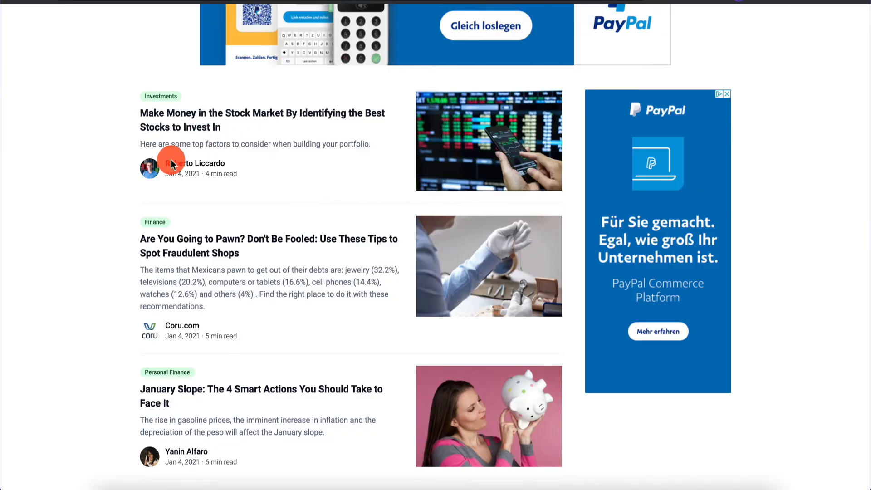
{"action": "scroll", "coordinate": [128, 197], "scroll_direction": "down", "scroll_amount": 10}
{"action": "scroll", "coordinate": [128, 197], "scroll_direction": "up", "scroll_amount": 15}
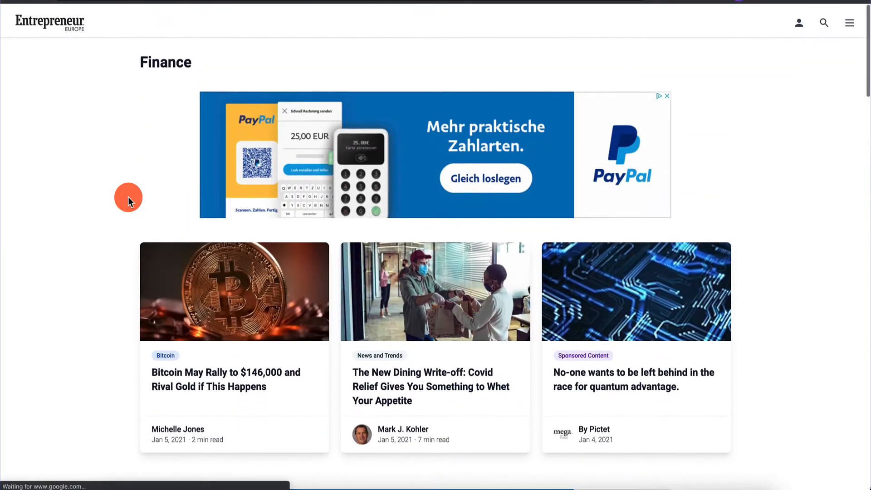
{"action": "scroll", "coordinate": [110, 185], "scroll_direction": "down", "scroll_amount": 10}
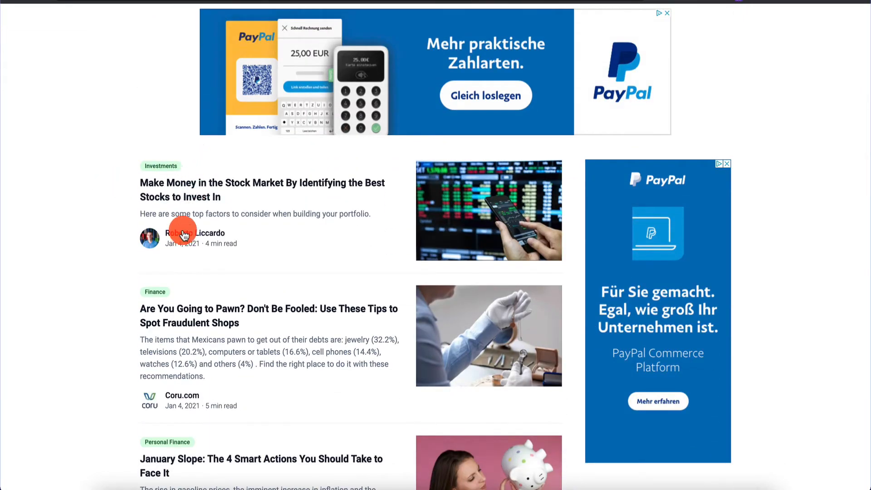
{"action": "scroll", "coordinate": [130, 452], "scroll_direction": "down", "scroll_amount": 10}
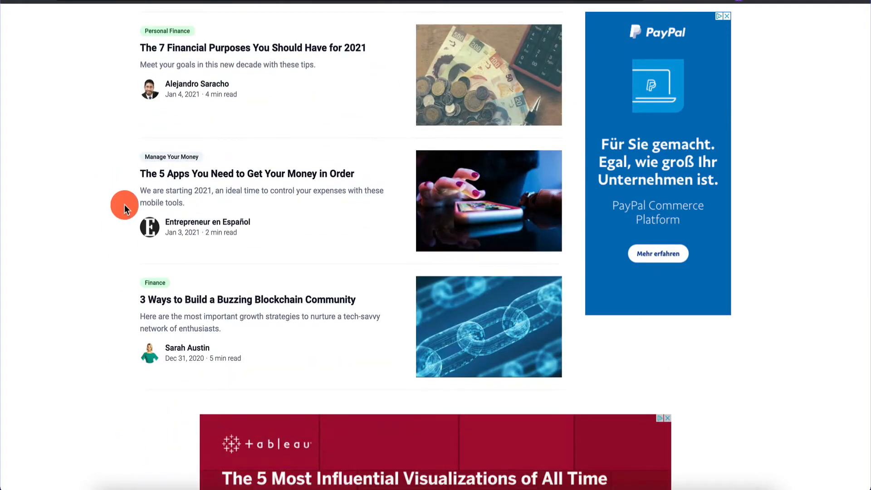
{"action": "scroll", "coordinate": [125, 204], "scroll_direction": "up", "scroll_amount": 10}
{"action": "scroll", "coordinate": [98, 382], "scroll_direction": "down", "scroll_amount": 7}
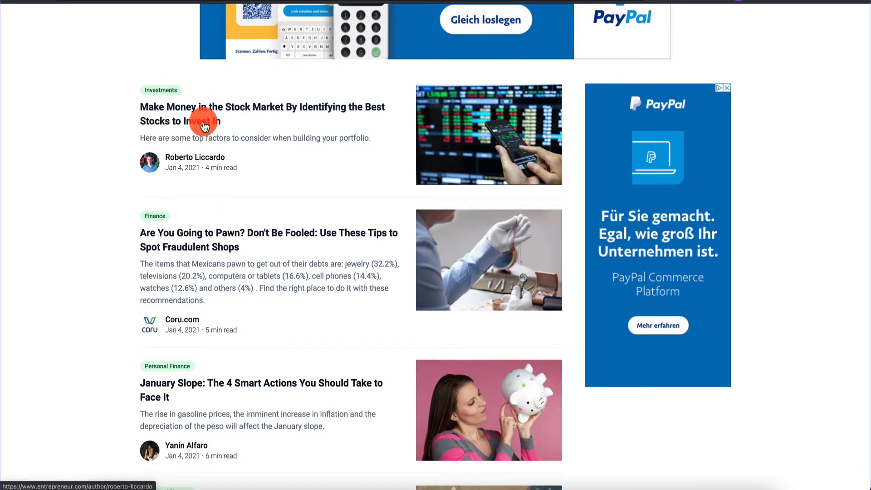
{"action": "scroll", "coordinate": [181, 379], "scroll_direction": "down", "scroll_amount": 1}
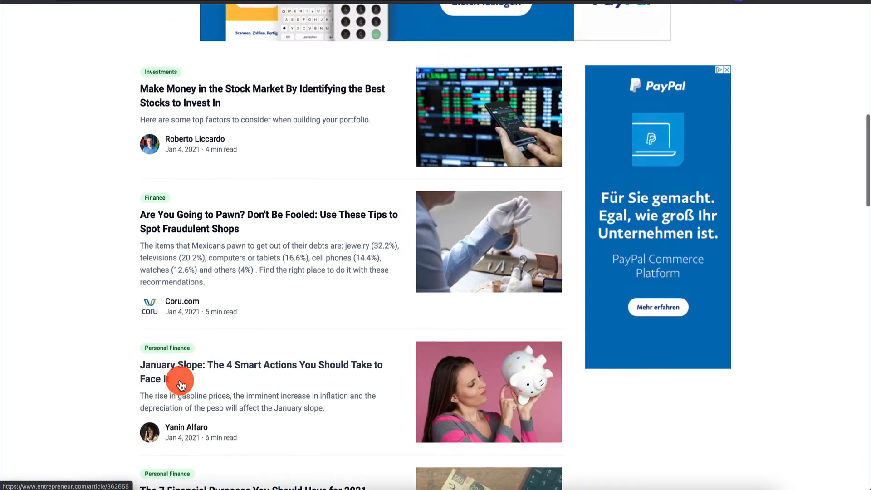
{"action": "scroll", "coordinate": [181, 384], "scroll_direction": "up", "scroll_amount": 1}
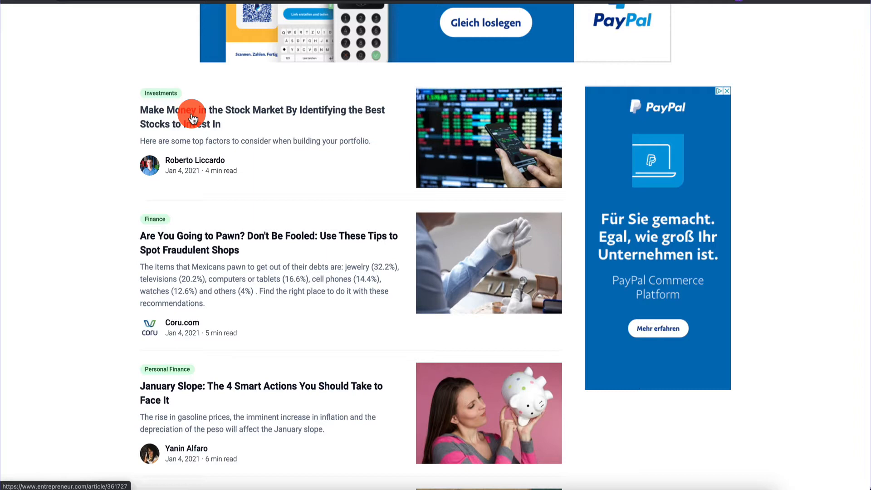
{"action": "left_click", "coordinate": [193, 118]}
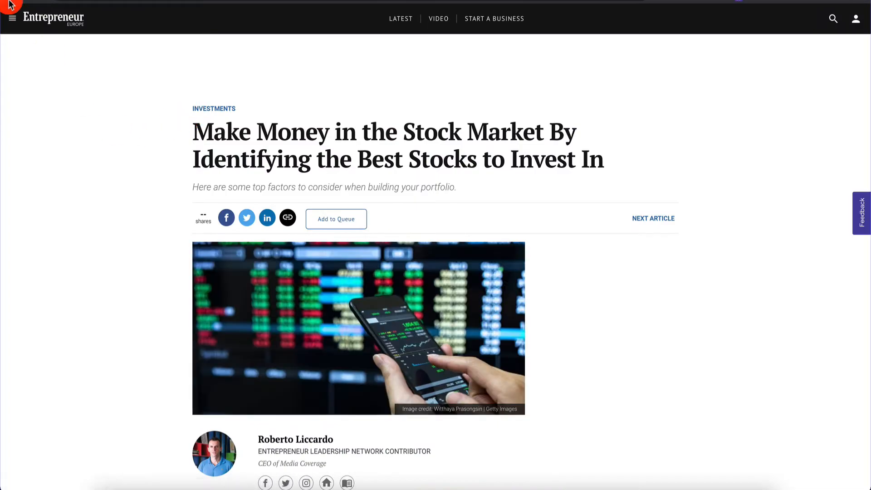
{"action": "left_click", "coordinate": [14, 5]}
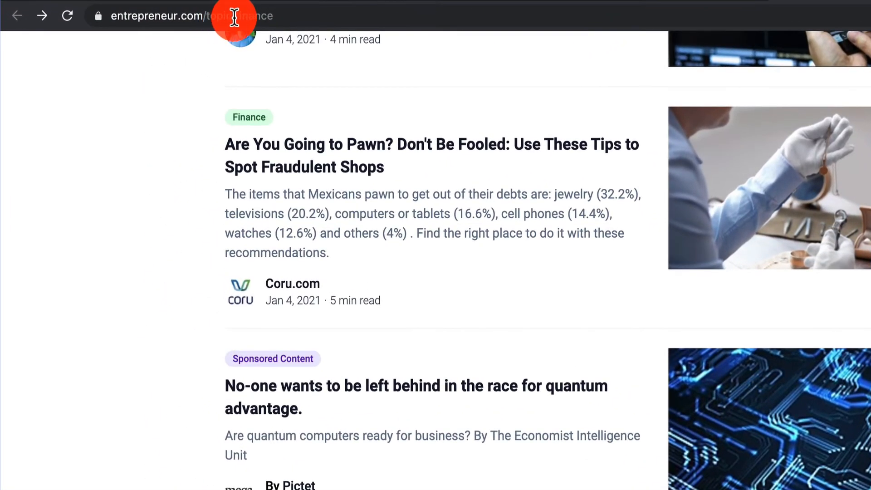
- Scrape all titles similar to the pawn shop article's heading from the Finance list and copy the results to the clipboard
{"action": "scroll", "coordinate": [135, 268], "scroll_direction": "up", "scroll_amount": 2}
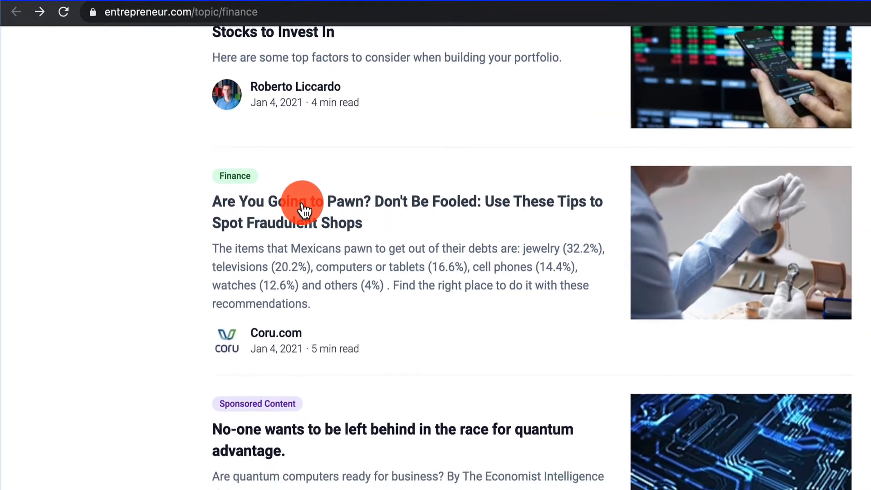
{"action": "right_click", "coordinate": [303, 210]}
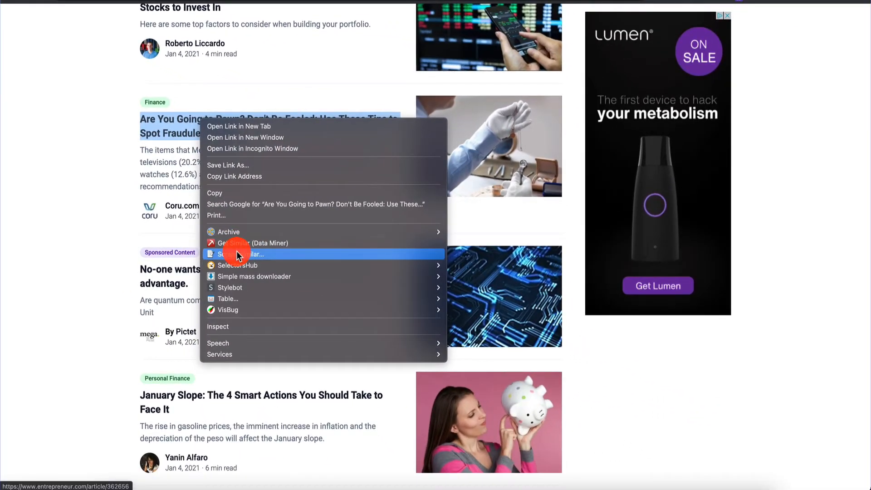
{"action": "left_click", "coordinate": [235, 255]}
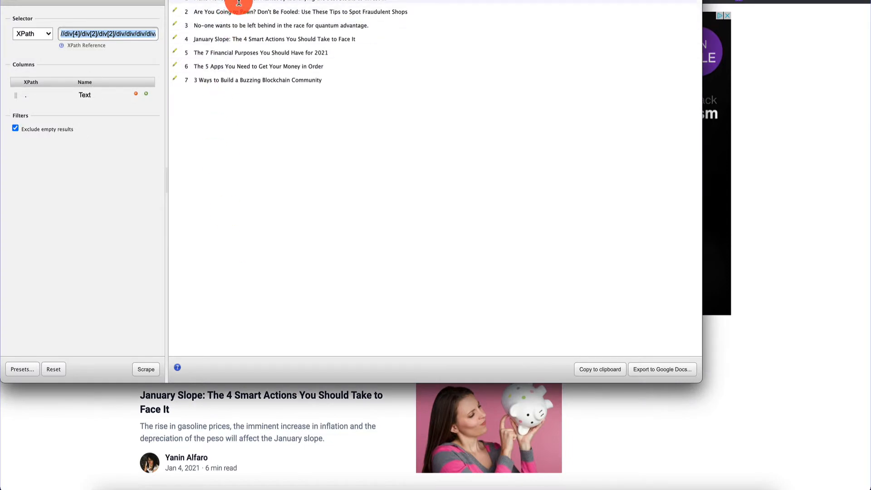
{"action": "left_click", "coordinate": [598, 369]}
{"action": "left_click", "coordinate": [417, 149]}
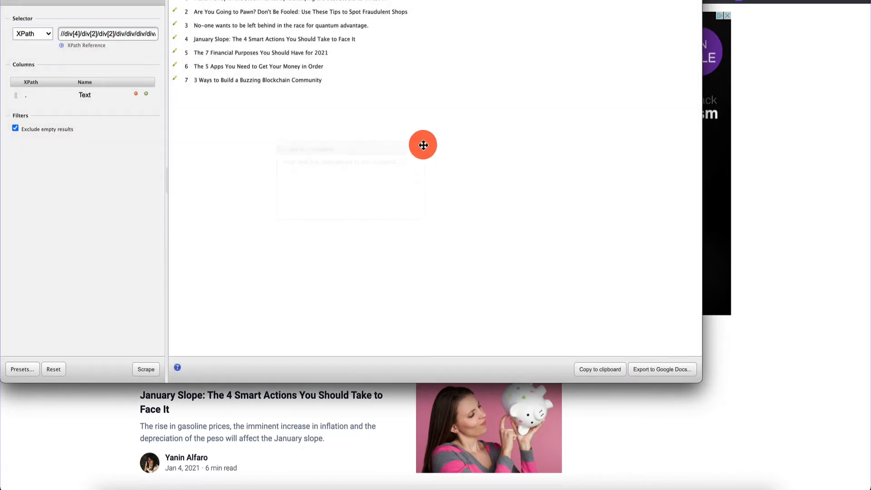
{"action": "key", "text": "super+w"}
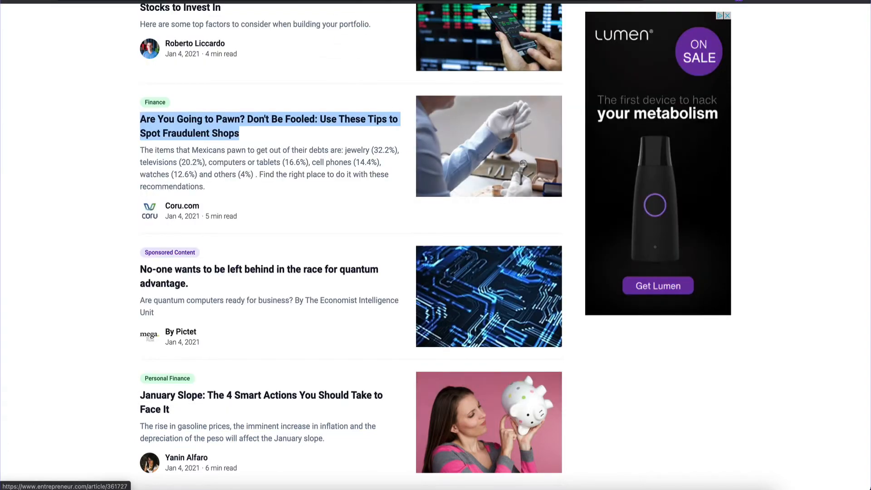
- Switch to the Google Sheets spreadsheet and rename it Entrpereneur.com
{"action": "left_click", "coordinate": [393, 1]}
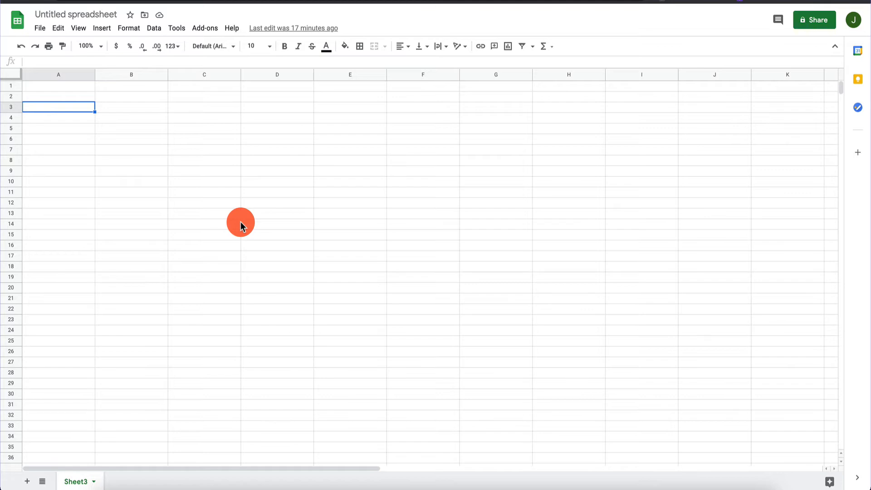
{"action": "left_click", "coordinate": [75, 16]}
{"action": "type", "text": "Entrpe"}
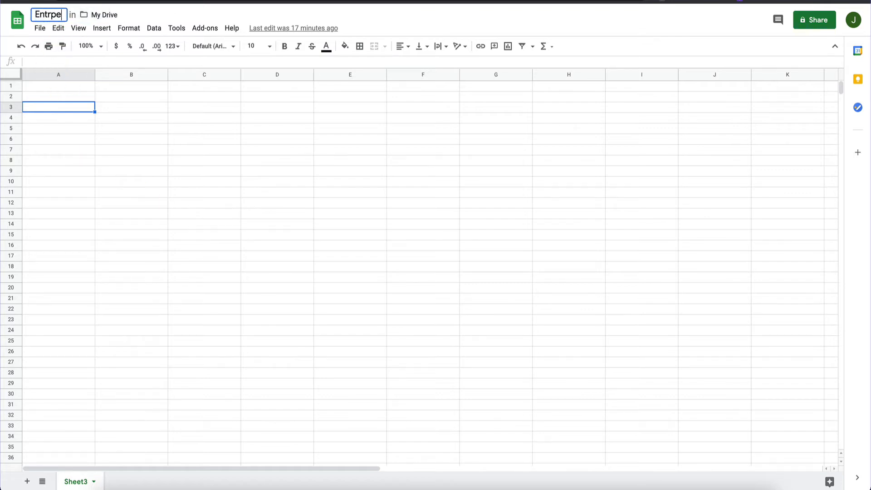
{"action": "type", "text": "reneur.com"}
{"action": "key", "text": "Return"}
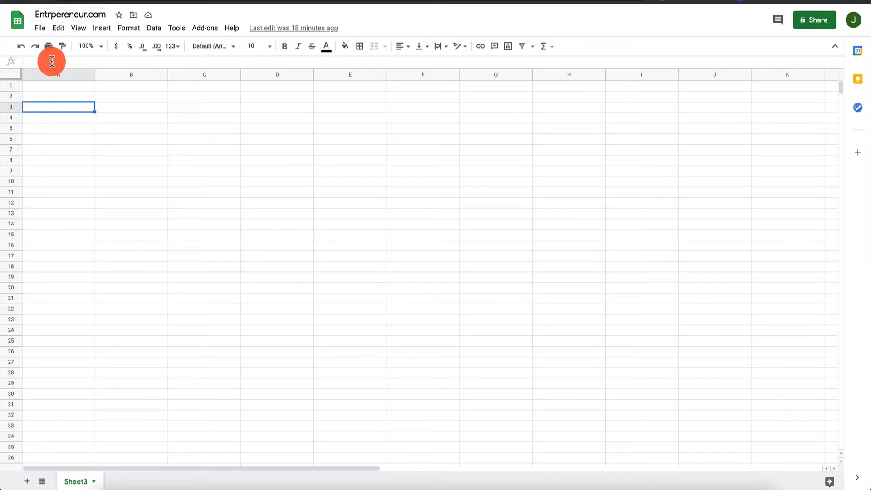
- Enter the column headers Title in A1 and Body in B1
{"action": "left_click", "coordinate": [68, 85]}
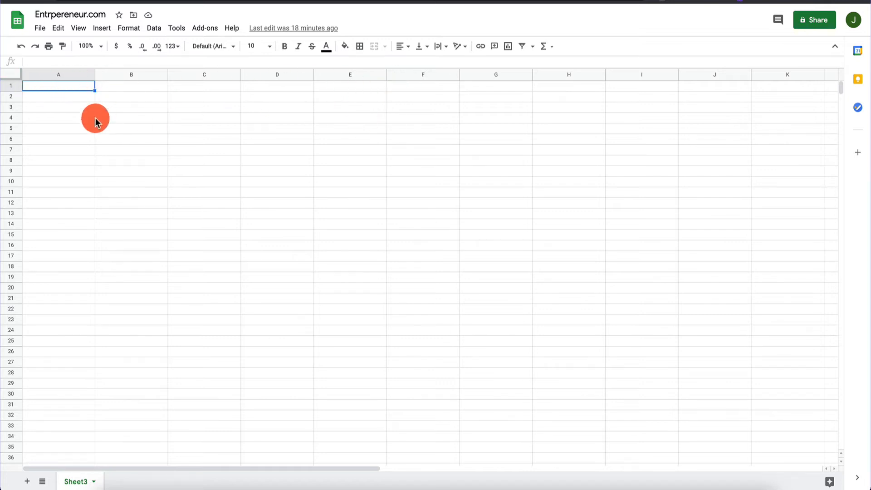
{"action": "type", "text": "Title"}
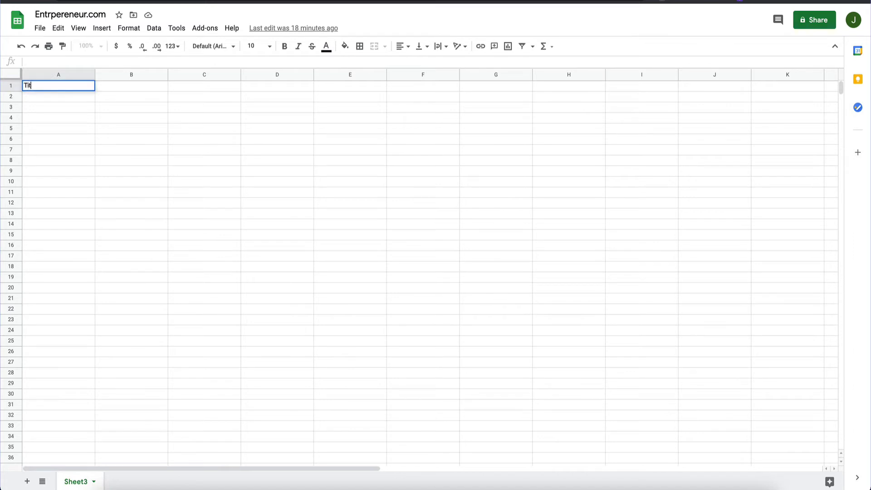
{"action": "key", "text": "Return"}
{"action": "key", "text": "Up"}
{"action": "key", "text": "Right"}
{"action": "type", "text": "B"}
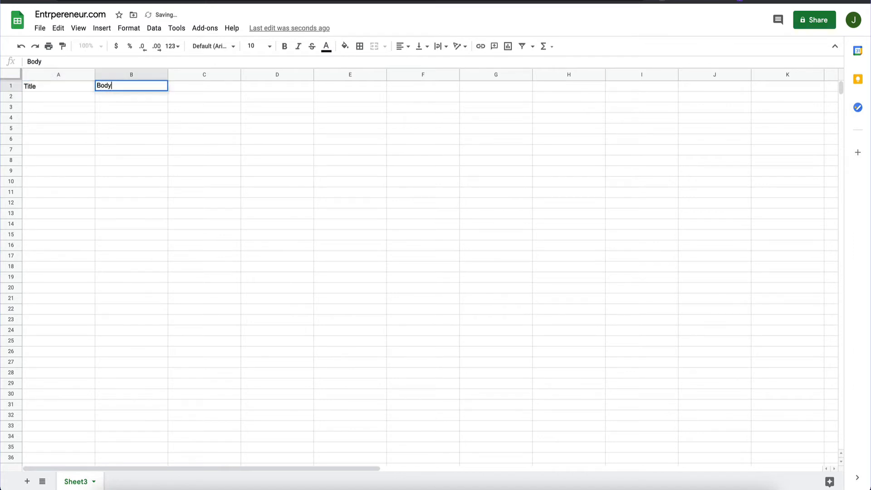
{"action": "type", "text": "ody"}
{"action": "key", "text": "Tab"}
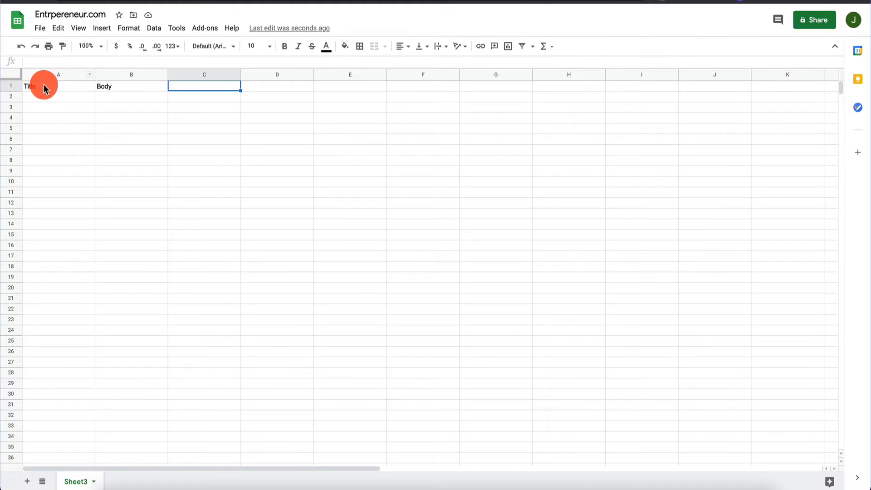
- Change the header in A1 to Name
{"action": "left_click", "coordinate": [43, 86]}
{"action": "type", "text": "Na"}
{"action": "key", "text": "Tab"}
{"action": "key", "text": "Tab"}
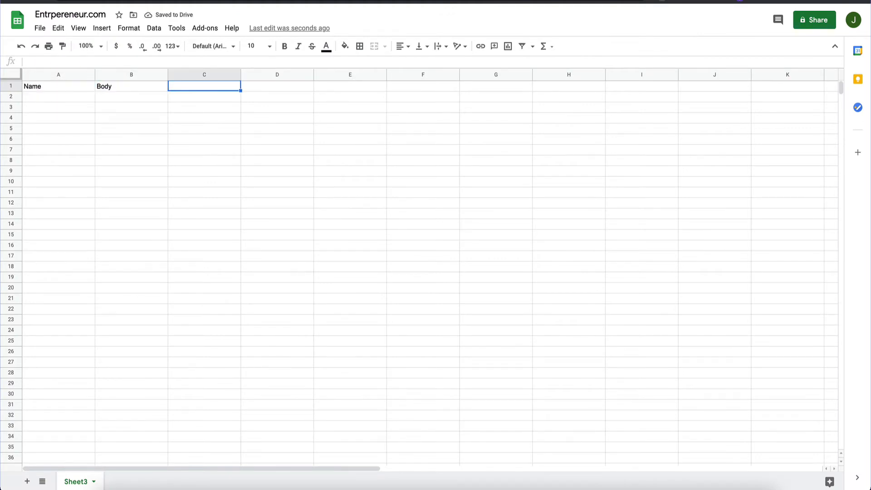
- Enter the column headers Topic, Date and Image in C1 to E1
{"action": "type", "text": "Topic"}
{"action": "key", "text": "Tab"}
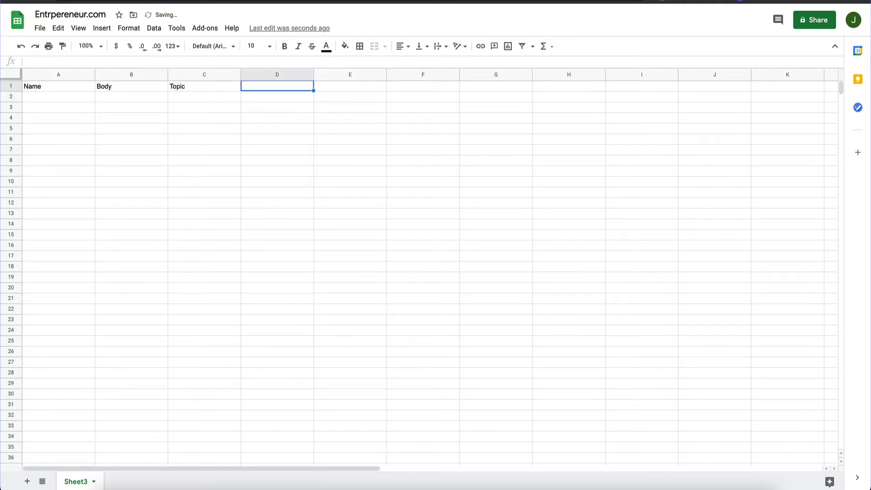
{"action": "type", "text": "Date"}
{"action": "key", "text": "Tab"}
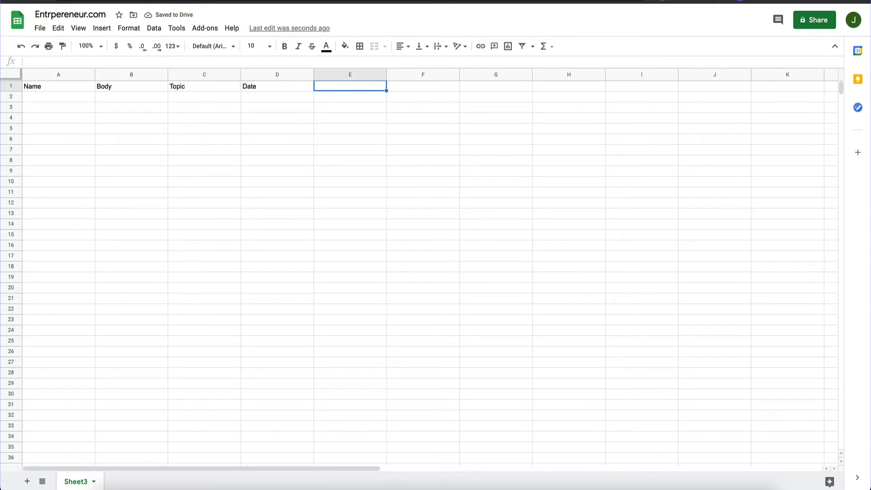
{"action": "type", "text": "Image"}
{"action": "key", "text": "Return"}
- Paste the scraped article titles into the Name column starting at A2
{"action": "key", "text": "Left"}
{"action": "key", "text": "Left"}
{"action": "key", "text": "Left"}
{"action": "key", "text": "Left"}
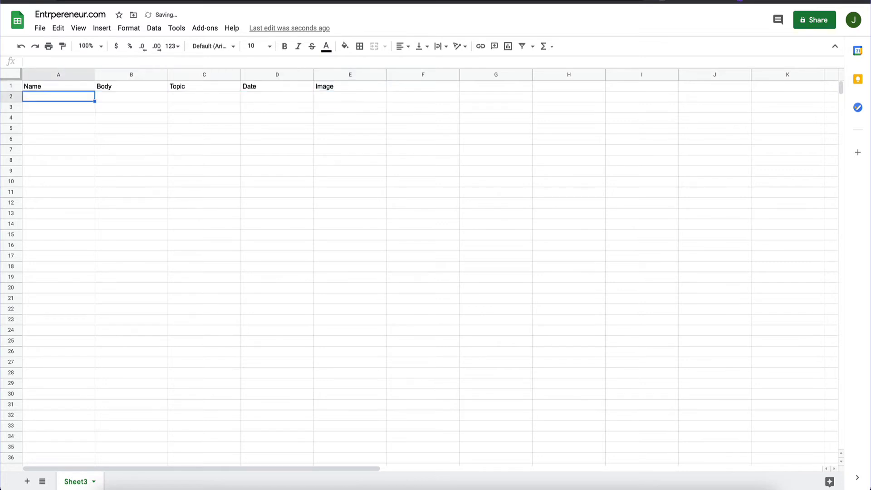
{"action": "type", "text": "Text Make Money in the Stock Market By Identifying the Best Stocks to Invest In Are You Going to Pawn? Don't Be Fooled: Use These Tips to Spot Fraudulent Shops No-one wants to be left behind in the race for quantum advantage. January Slope: The 4 Smart Actions You Should Take to Face It The 7 Financial Purposes You Should Have for 2021 The 5 Apps You Need to Get Your Money in Order 3 Ways to Build a Buzzing Blockchain Community"}
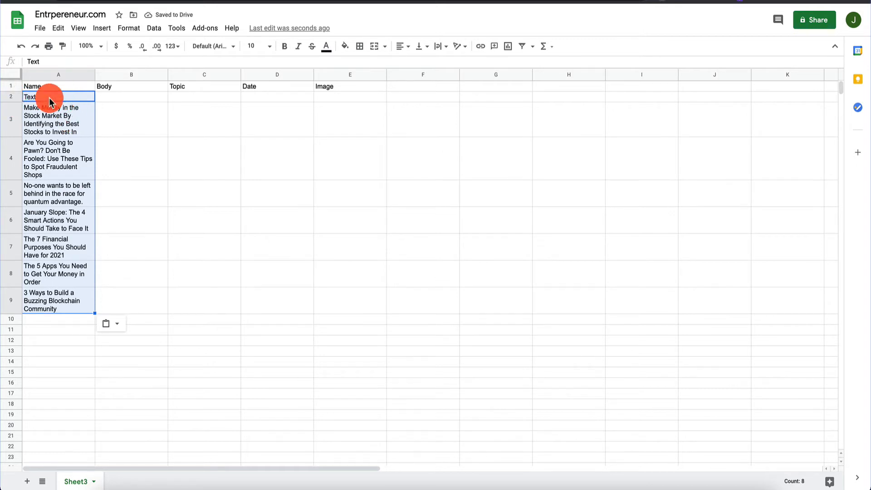
- Delete row 2, which holds the scraper's Text label above the article titles
{"action": "left_click", "coordinate": [68, 122]}
{"action": "left_click", "coordinate": [67, 88]}
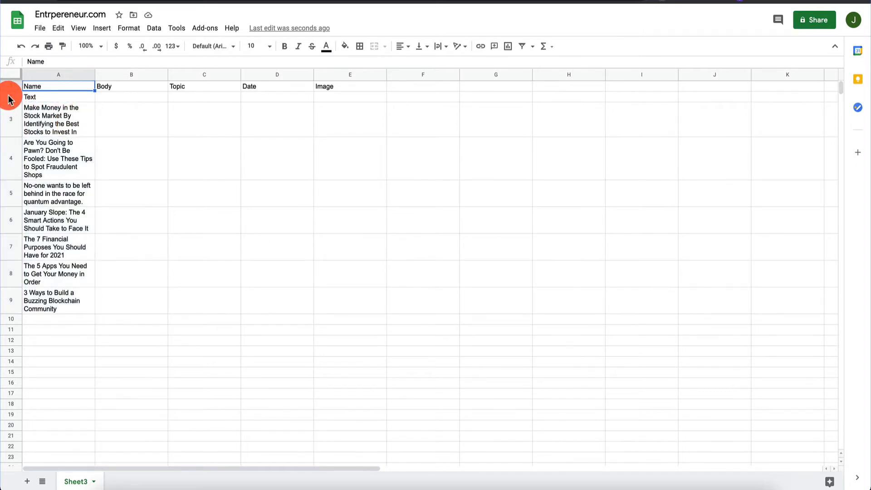
{"action": "left_click", "coordinate": [8, 98]}
{"action": "right_click", "coordinate": [8, 98]}
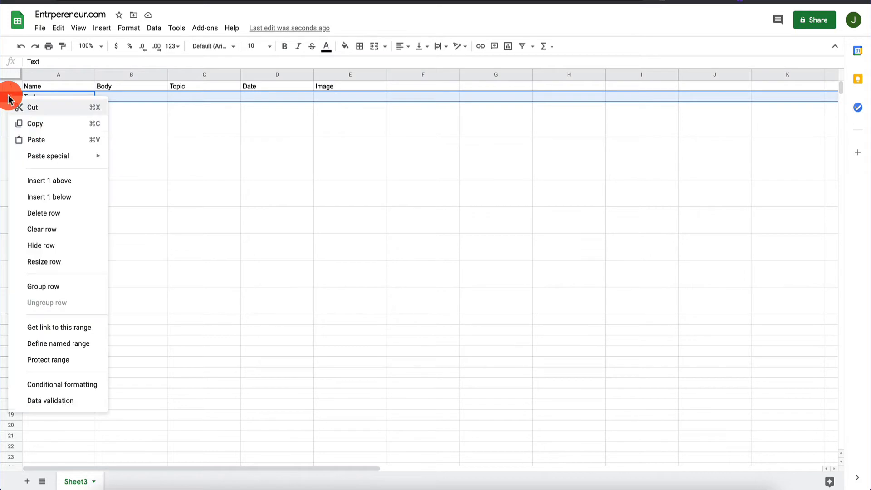
{"action": "left_click", "coordinate": [46, 217]}
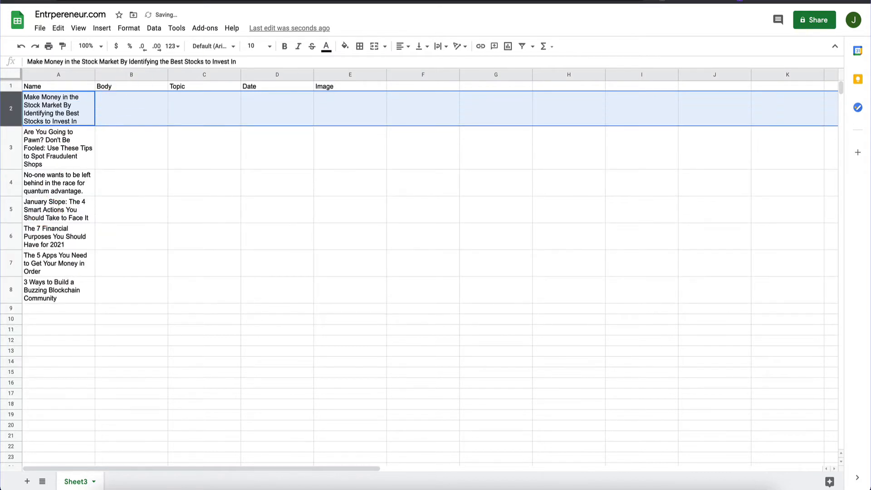
- On the Entrepreneur article list, scrape all descriptions similar to the first article's summary and copy the results to the clipboard
{"action": "left_click", "coordinate": [499, 1]}
{"action": "scroll", "coordinate": [47, 178], "scroll_direction": "up", "scroll_amount": 4}
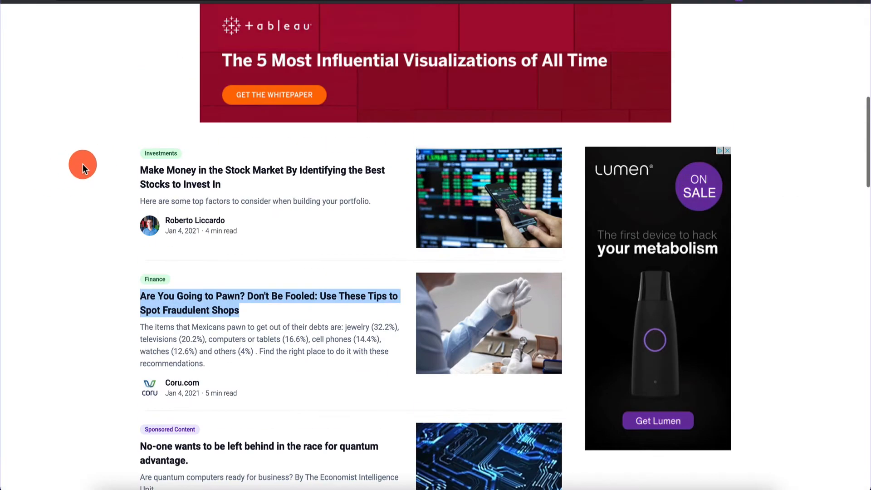
{"action": "left_click", "coordinate": [83, 164]}
{"action": "scroll", "coordinate": [82, 165], "scroll_direction": "down", "scroll_amount": 3}
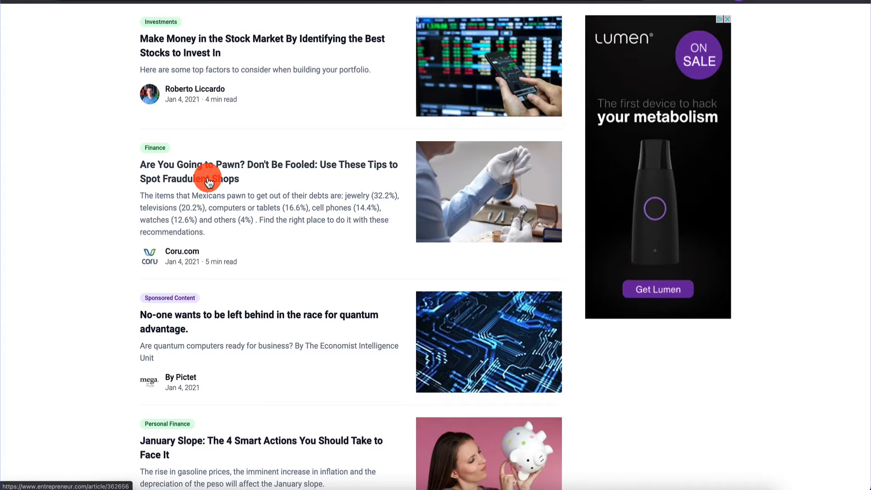
{"action": "scroll", "coordinate": [75, 178], "scroll_direction": "up", "scroll_amount": 3}
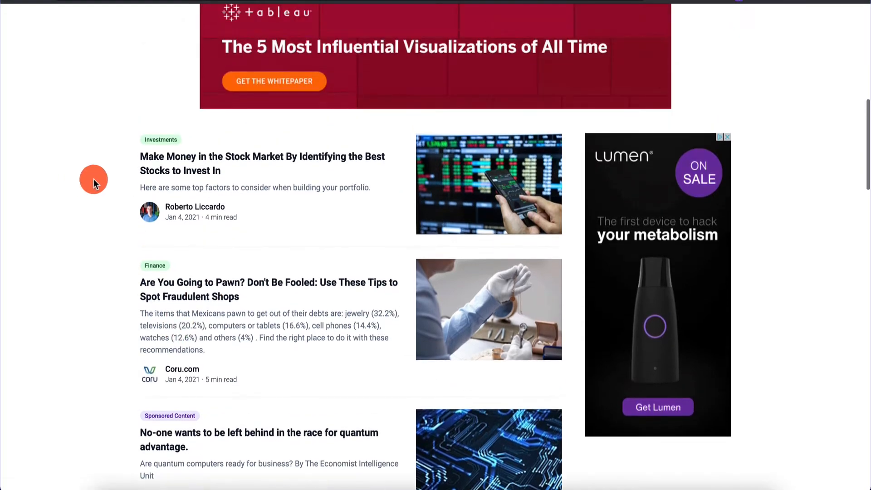
{"action": "scroll", "coordinate": [159, 182], "scroll_direction": "up", "scroll_amount": 10}
{"action": "scroll", "coordinate": [159, 185], "scroll_direction": "down", "scroll_amount": 9}
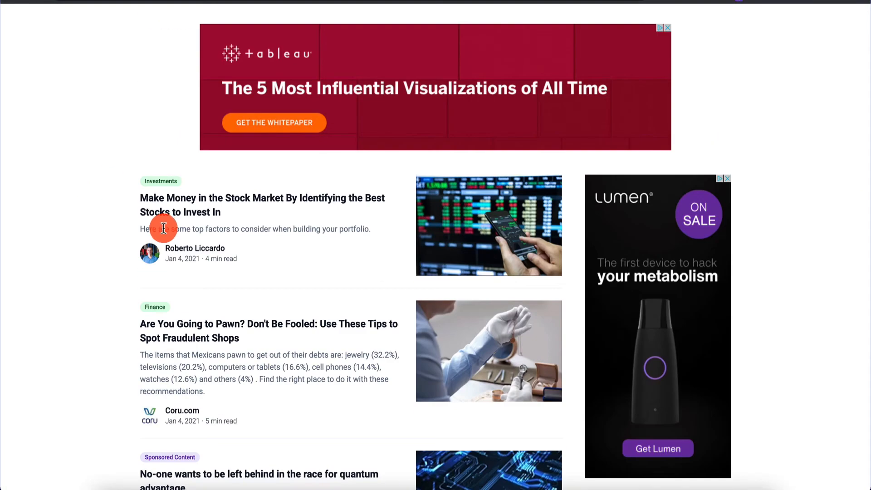
{"action": "right_click", "coordinate": [161, 228]}
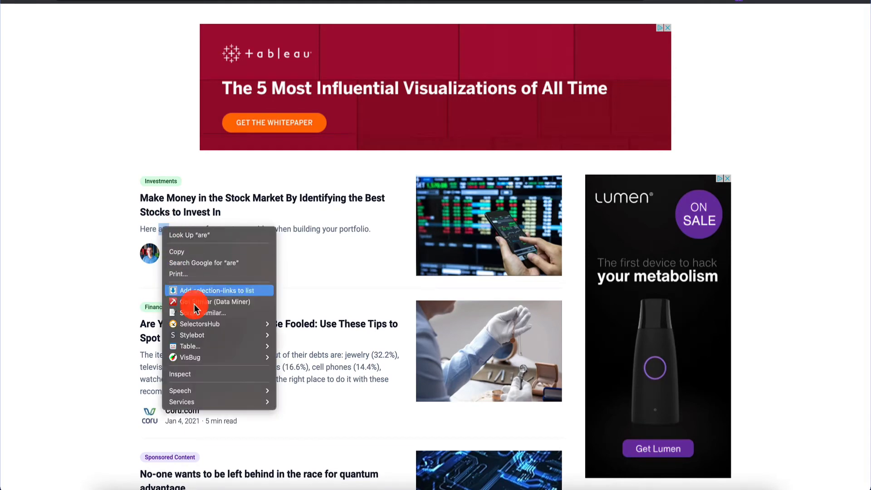
{"action": "left_click", "coordinate": [213, 313]}
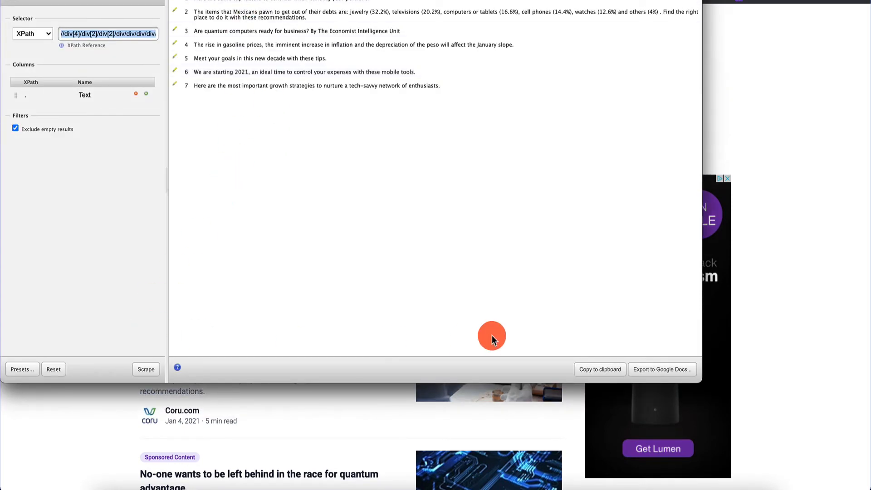
{"action": "left_click", "coordinate": [607, 369]}
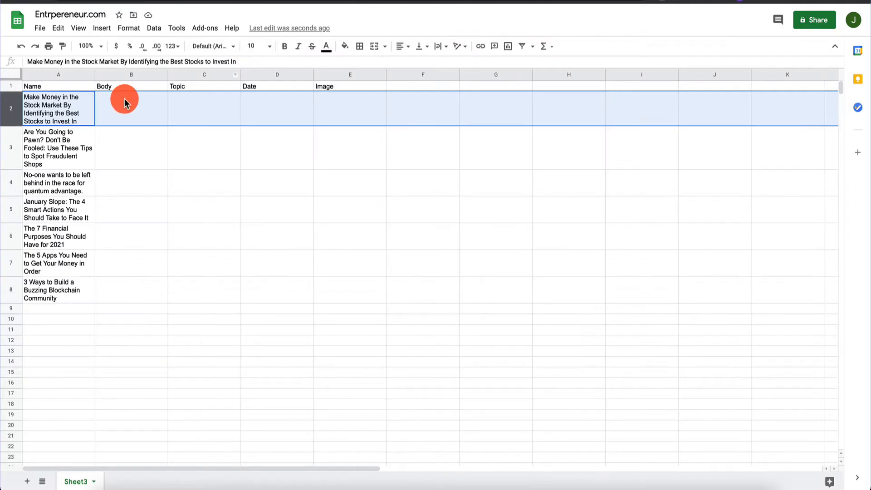
- Paste the scraped descriptions into the Body column starting at B2 and clear the Text label from B2
{"action": "key", "text": "ctrl+v"}
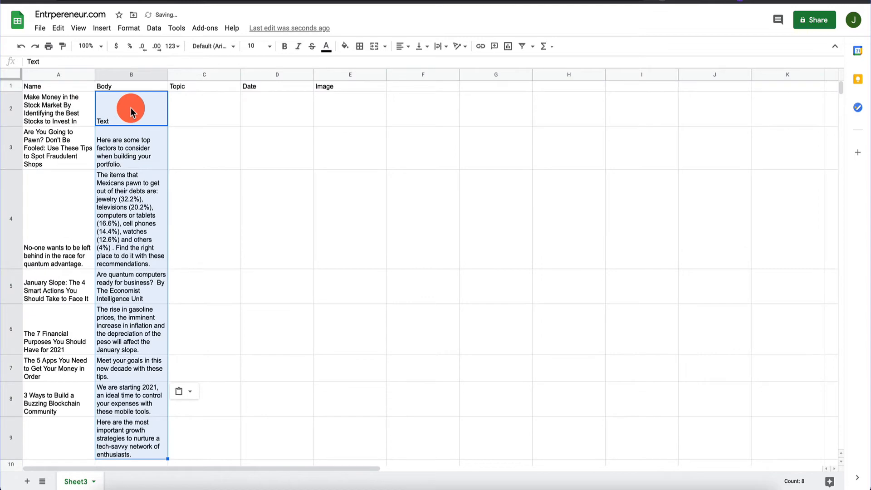
{"action": "left_click", "coordinate": [130, 107]}
{"action": "key", "text": "Delete"}
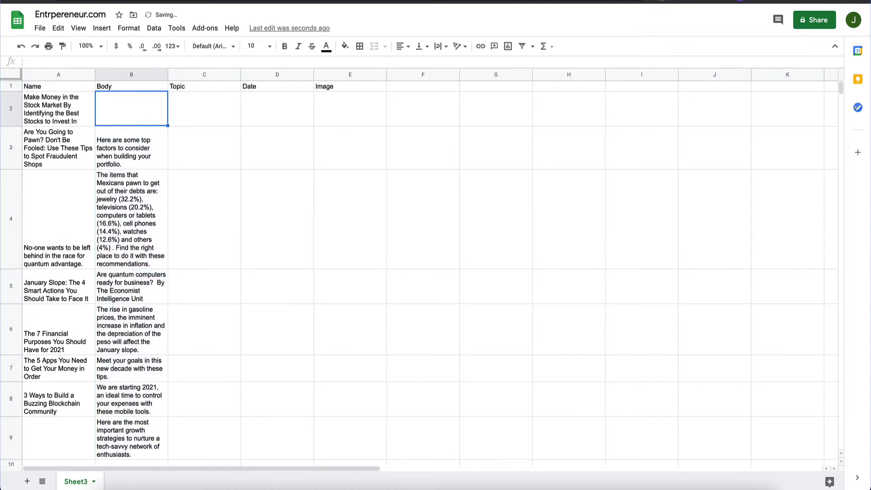
- Move the descriptions in B3:B9 up one row to start at B2
{"action": "left_click", "coordinate": [130, 149]}
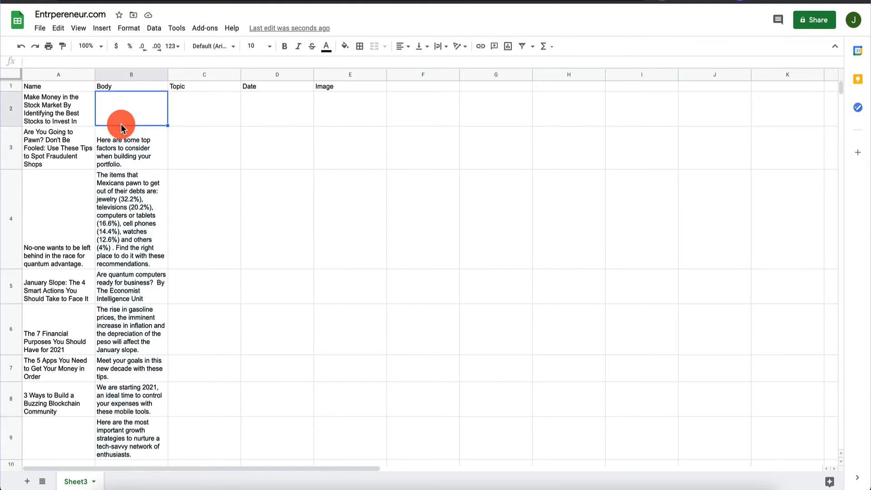
{"action": "scroll", "coordinate": [135, 363], "scroll_direction": "down", "scroll_amount": 2}
{"action": "left_click", "coordinate": [135, 363], "text": "shift"}
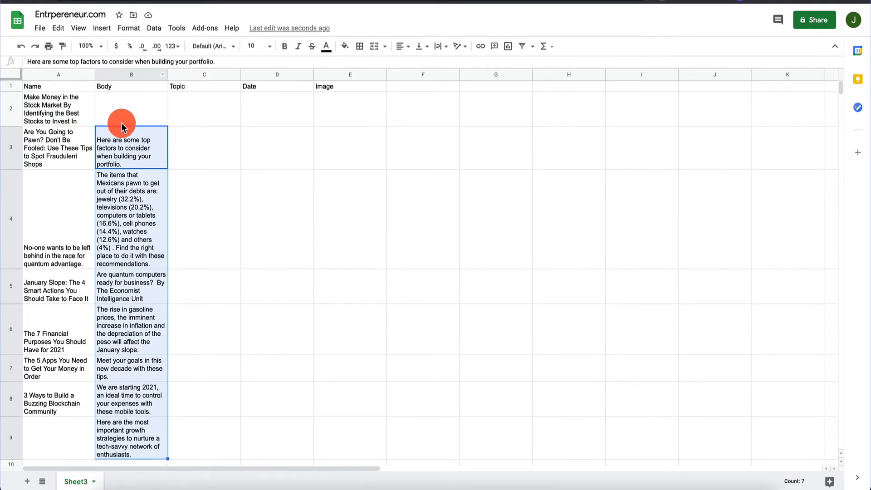
{"action": "left_click_drag", "start_coordinate": [121, 125], "coordinate": [120, 110]}
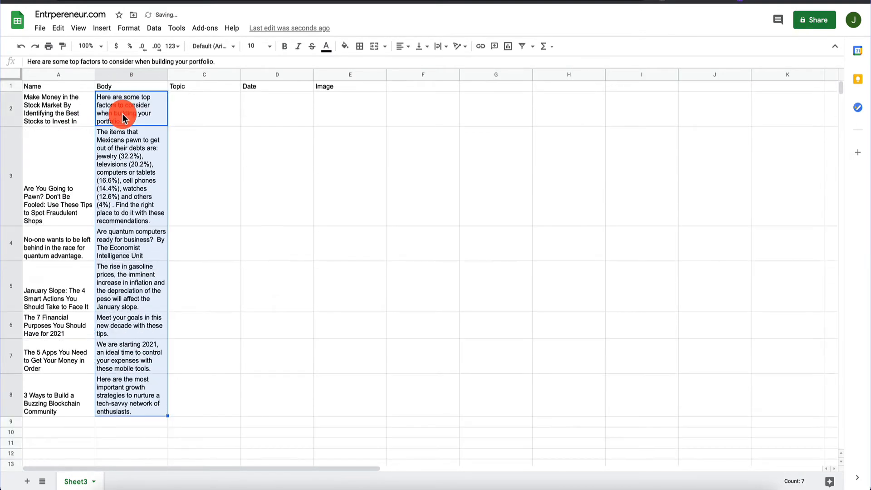
- Enter the topic Finance in C2 and fill it down through C8
{"action": "left_click", "coordinate": [203, 104]}
{"action": "type", "text": "Finance"}
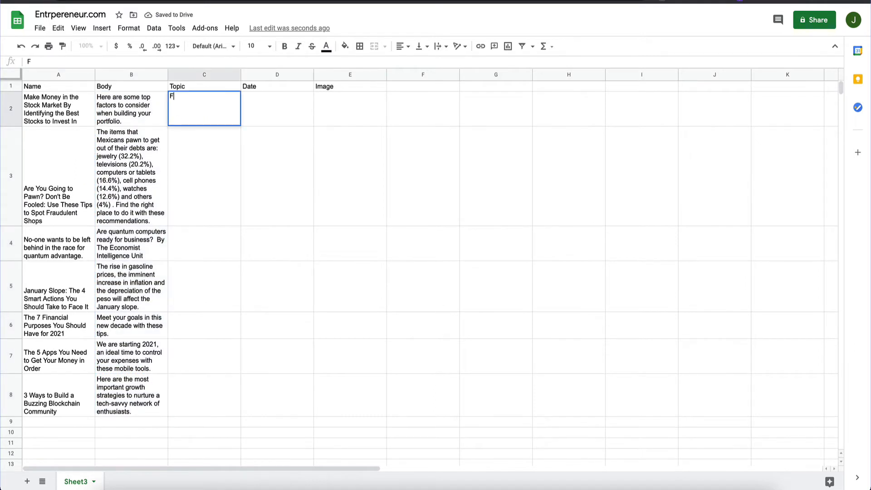
{"action": "key", "text": "Return"}
{"action": "left_click", "coordinate": [216, 111]}
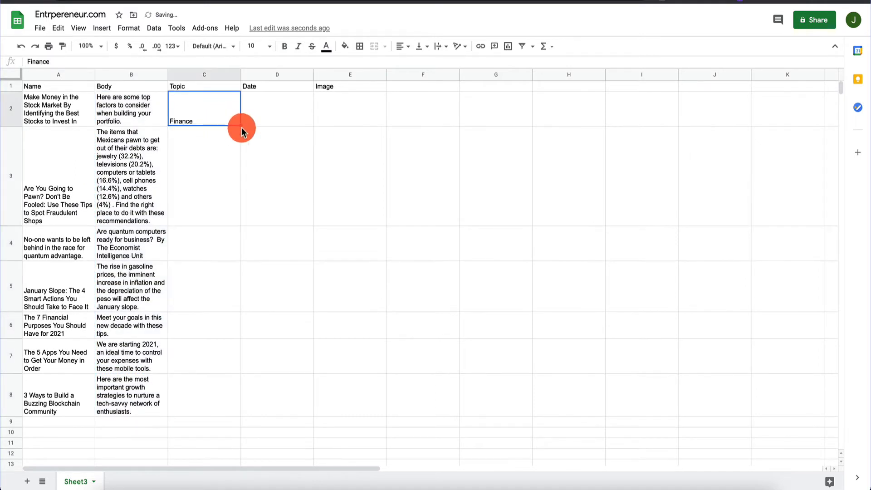
{"action": "double_click", "coordinate": [241, 125]}
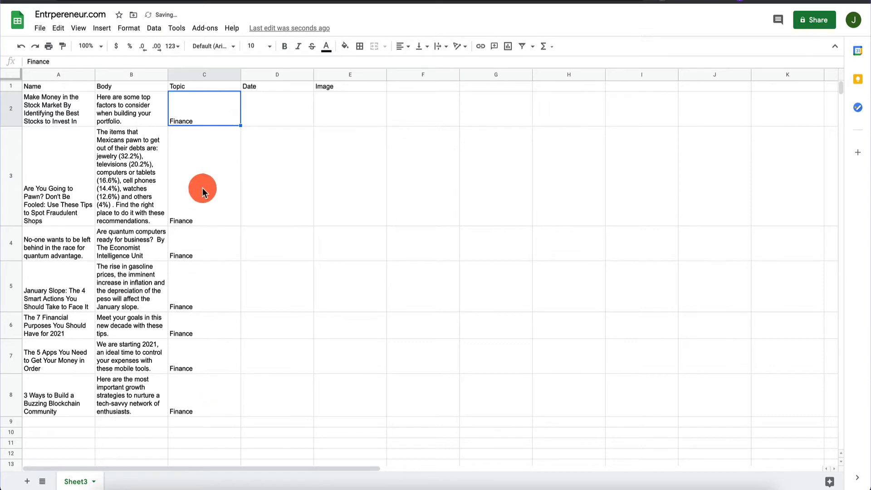
- On the Entrepreneur article list, scrape all dates similar to the first article's date and copy the results to the clipboard
{"action": "left_click", "coordinate": [291, 105]}
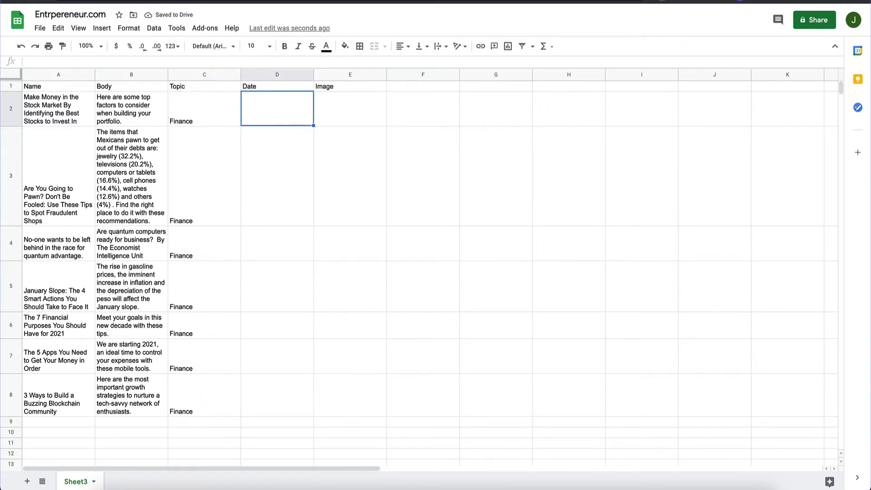
{"action": "left_click", "coordinate": [505, 0]}
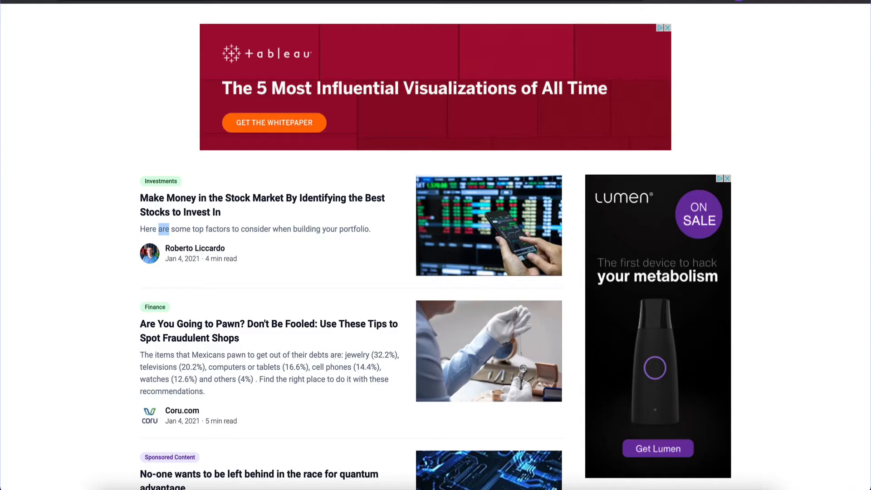
{"action": "right_click", "coordinate": [182, 261]}
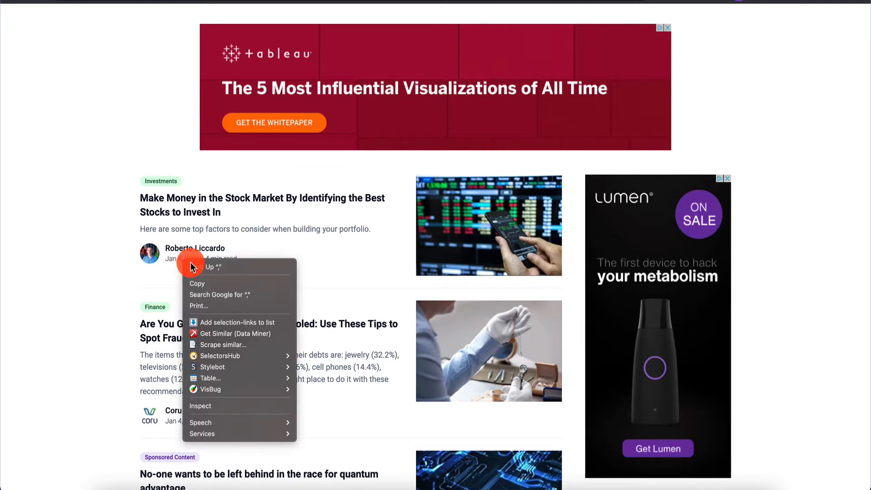
{"action": "left_click", "coordinate": [226, 344]}
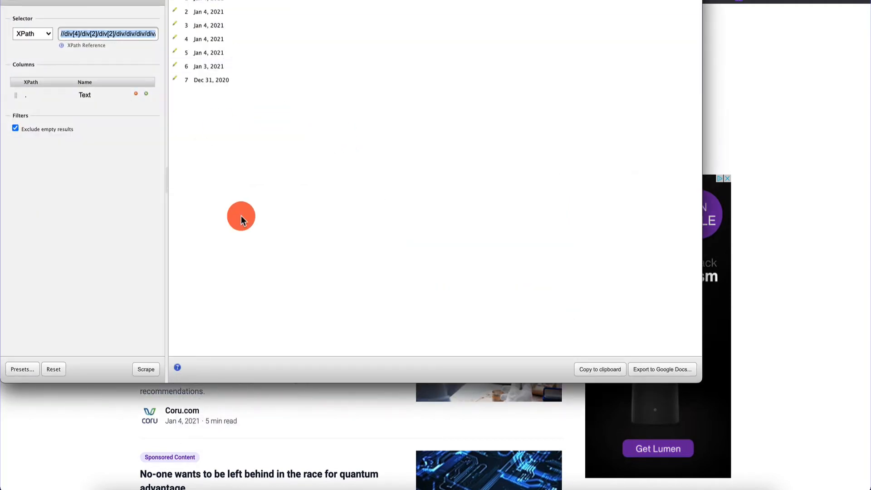
{"action": "left_click", "coordinate": [595, 369]}
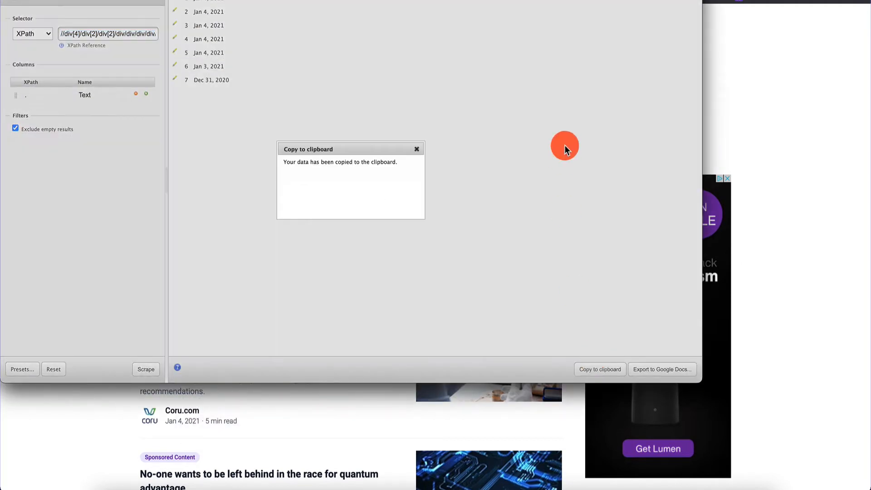
{"action": "key", "text": "super+w"}
- Paste the scraped dates into the Date column starting at D2 and clear the Text label from D2
{"action": "key", "text": "ctrl+Tab"}
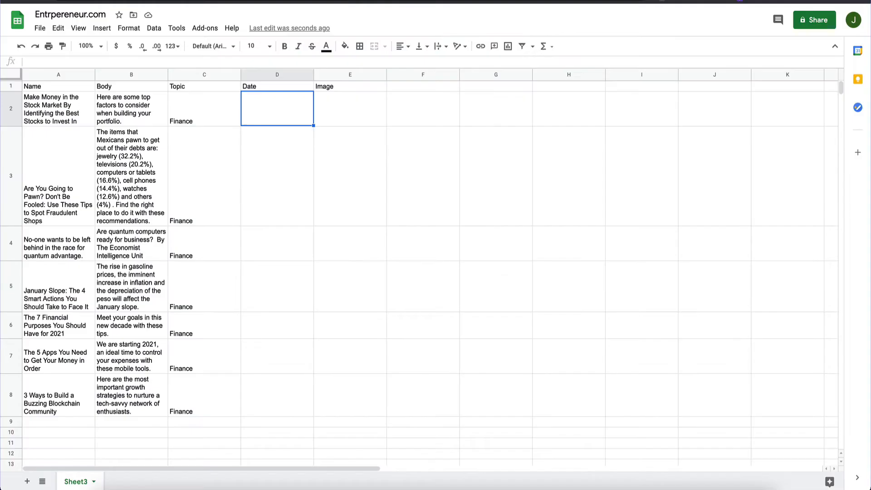
{"action": "key", "text": "super+v"}
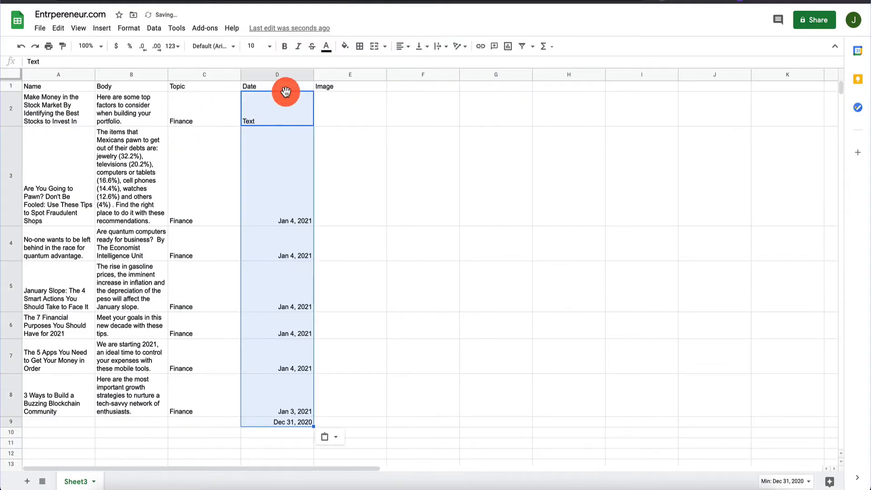
{"action": "left_click", "coordinate": [287, 99]}
{"action": "key", "text": "Delete"}
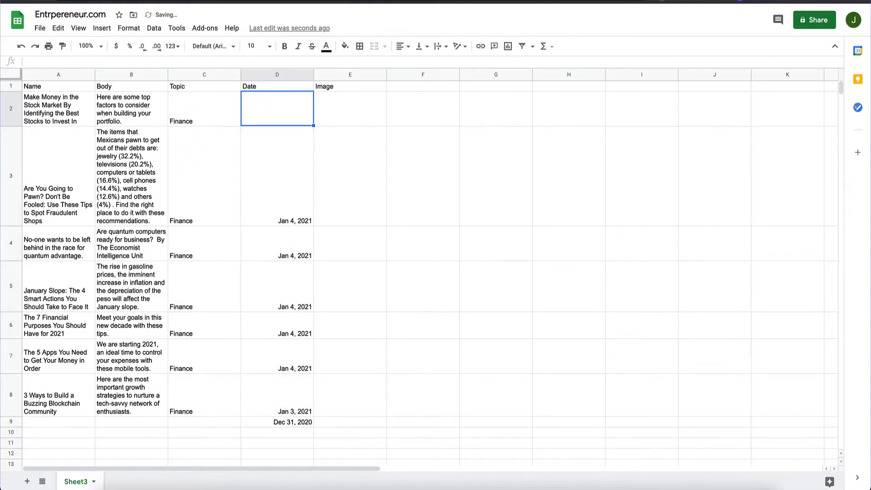
- Move the dates in D3:D9 up one row to start at D2
{"action": "left_click", "coordinate": [285, 422]}
{"action": "left_click", "coordinate": [273, 132], "text": "shift"}
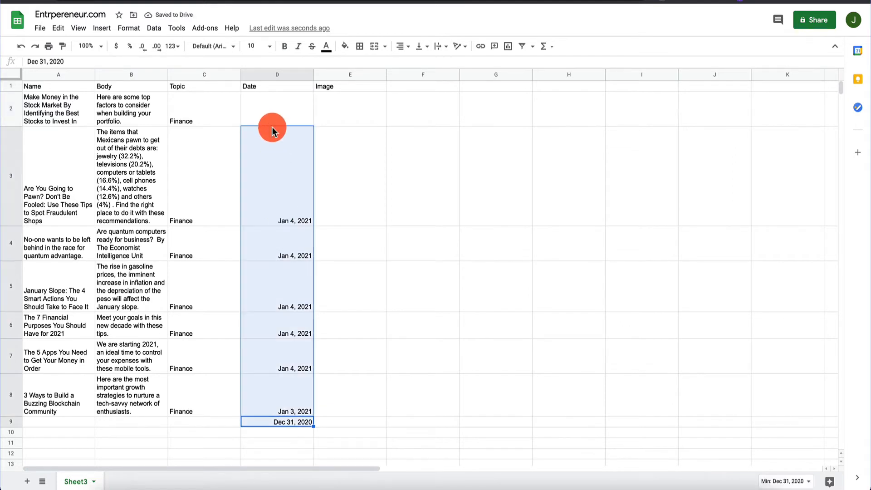
{"action": "left_click_drag", "start_coordinate": [273, 132], "coordinate": [274, 113]}
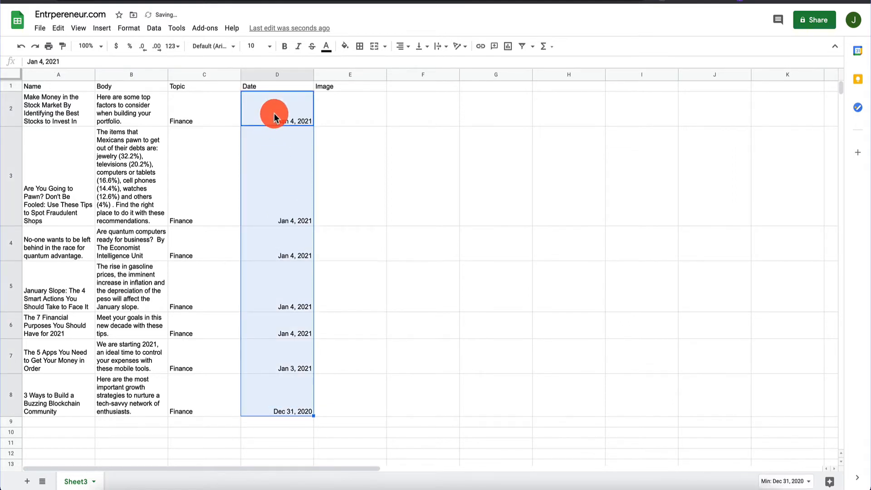
- On the Entrepreneur article list, scrape all images similar to the first article's picture and copy their title and source data
{"action": "left_click", "coordinate": [382, 121]}
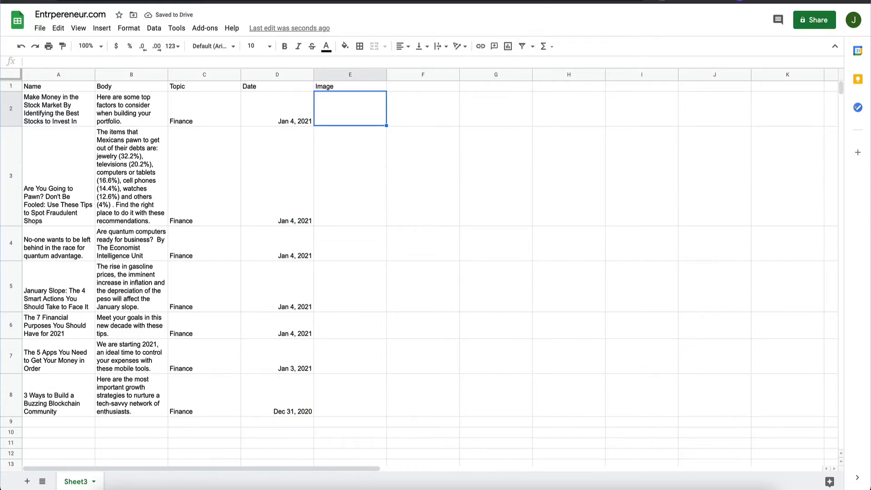
{"action": "right_click", "coordinate": [458, 148]}
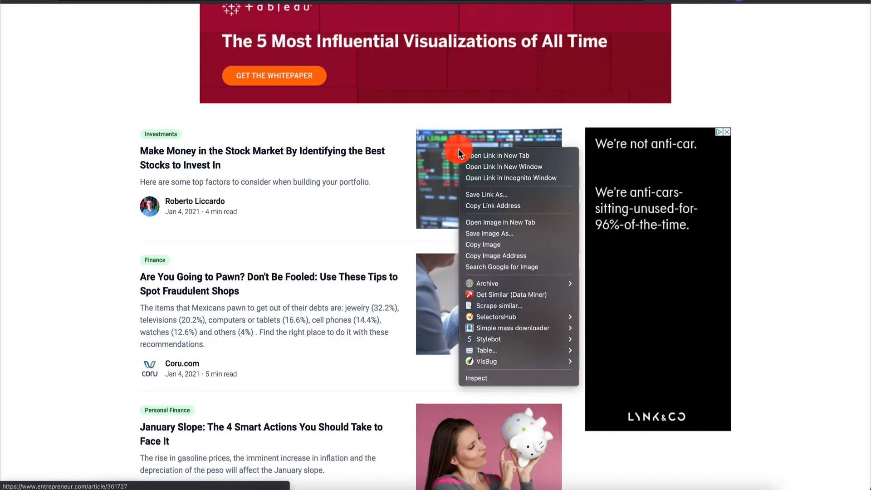
{"action": "left_click", "coordinate": [493, 304]}
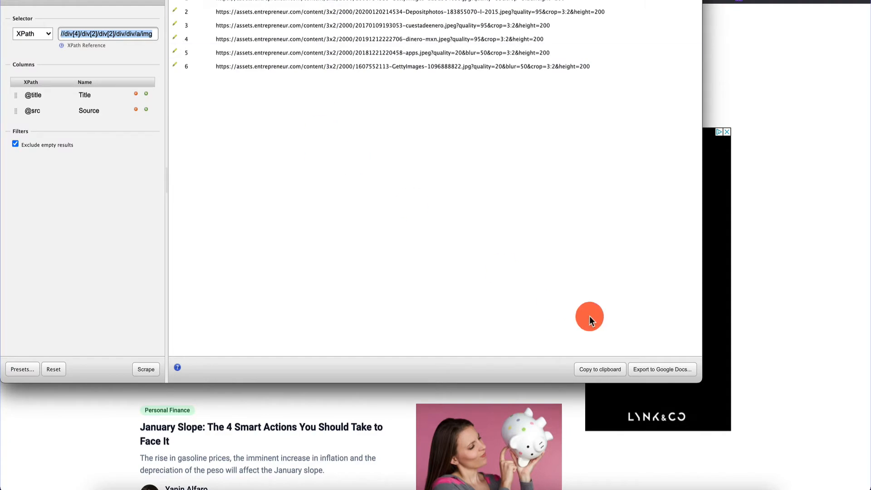
{"action": "left_click", "coordinate": [611, 371]}
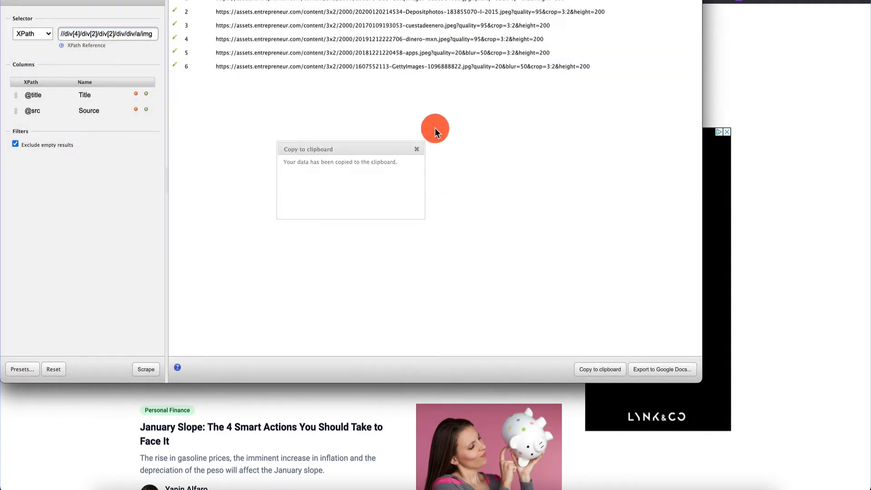
{"action": "key", "text": "super+w"}
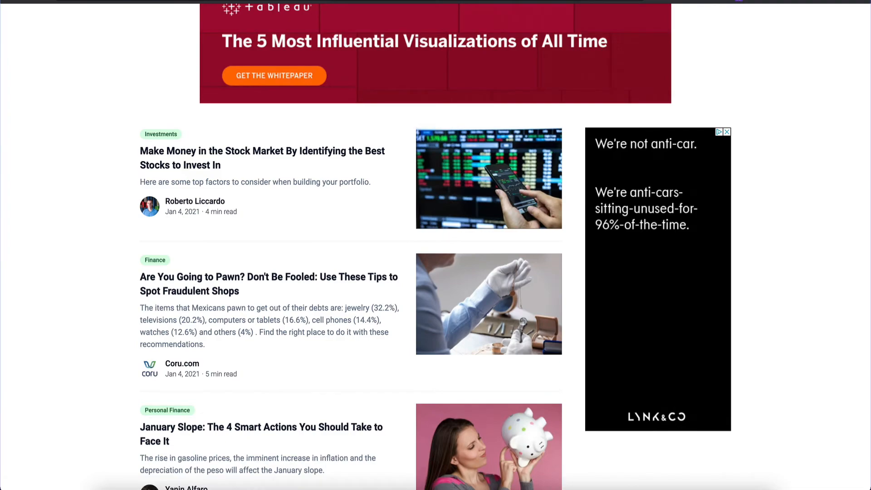
- Paste the scraped image titles and source URLs into the sheet starting at E2
{"action": "left_click", "coordinate": [408, 2]}
{"action": "left_click", "coordinate": [368, 107]}
{"action": "key", "text": "ctrl+v"}
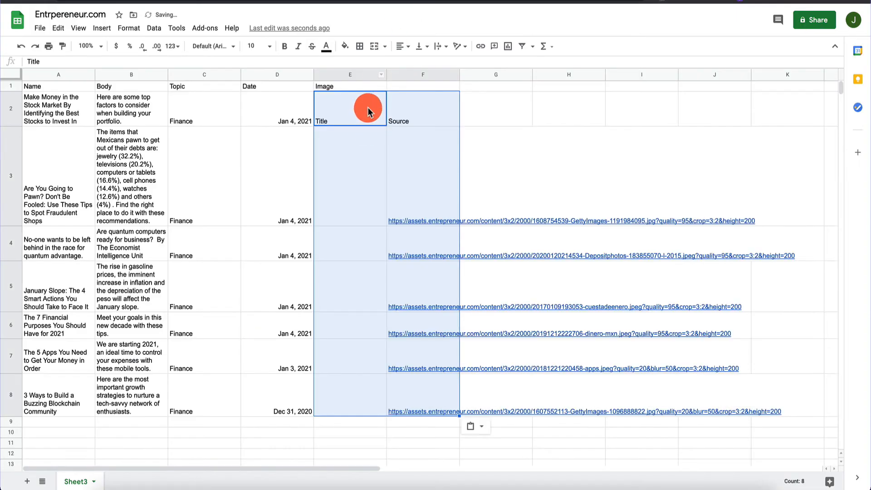
{"action": "left_click", "coordinate": [367, 107]}
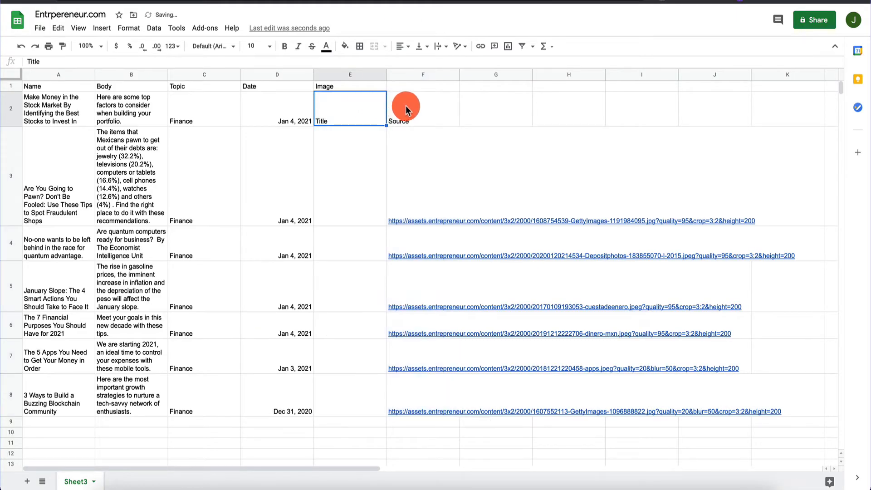
- Clear the Title label from E2 and the Source label from F2
{"action": "key", "text": "Delete"}
{"action": "key", "text": "Right"}
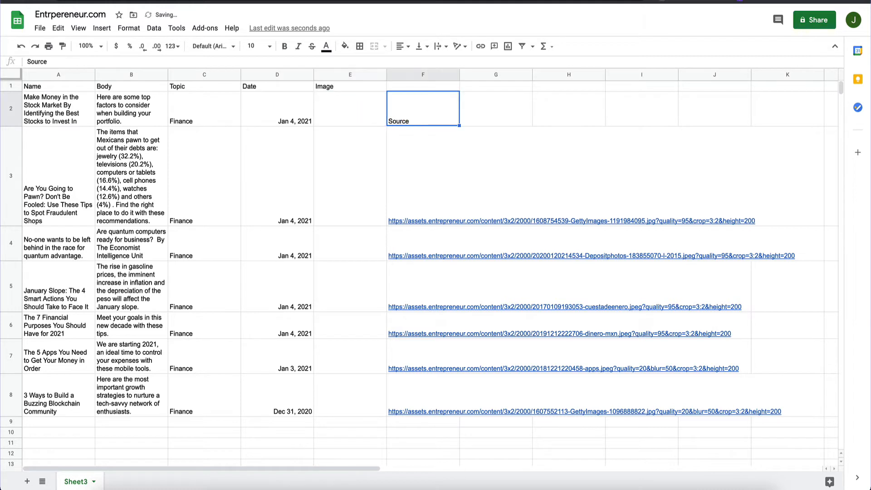
{"action": "key", "text": "Delete"}
- Move the image URLs in F3:F8 into the Image column starting at E2
{"action": "left_click", "coordinate": [418, 178]}
{"action": "key", "text": "shift+Down"}
{"action": "key", "text": "shift+Down"}
{"action": "key", "text": "shift+Down"}
{"action": "key", "text": "shift+Down"}
{"action": "key", "text": "shift+Down"}
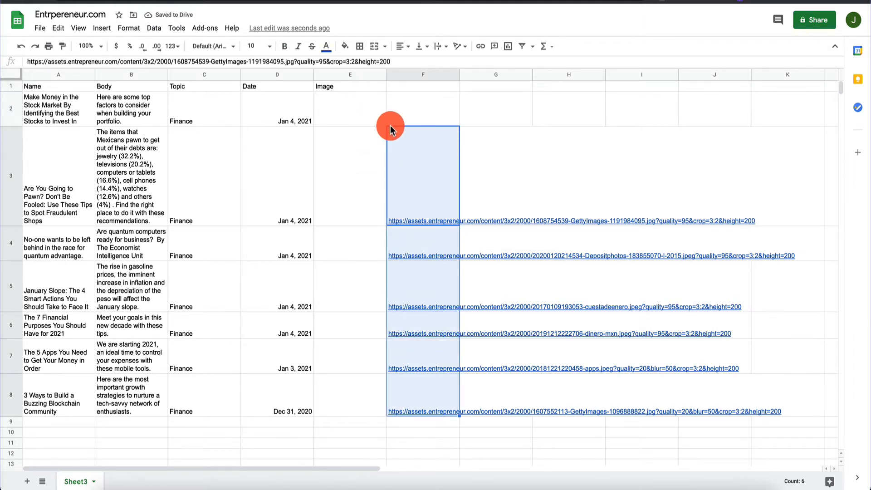
{"action": "left_click_drag", "start_coordinate": [390, 125], "coordinate": [360, 111]}
{"action": "left_click", "coordinate": [274, 143]}
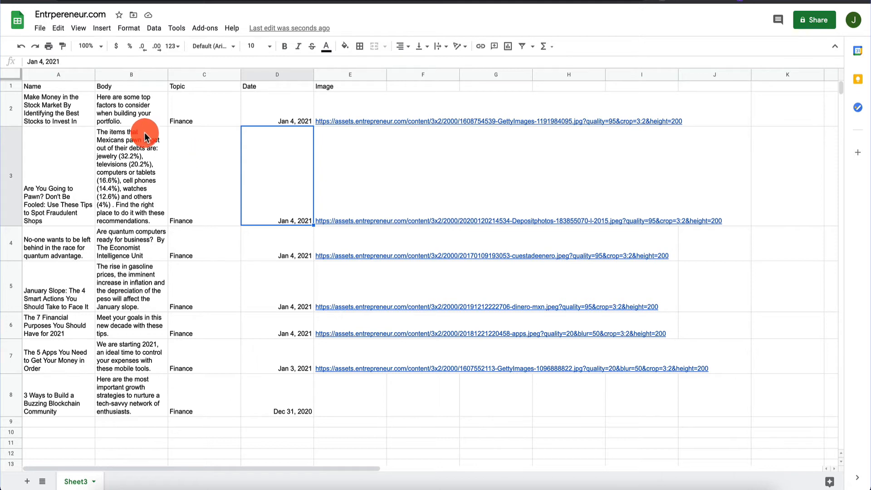
- Make the header row (row 1) of the sheet bold
{"action": "left_click", "coordinate": [12, 86]}
{"action": "key", "text": "ctrl+b"}
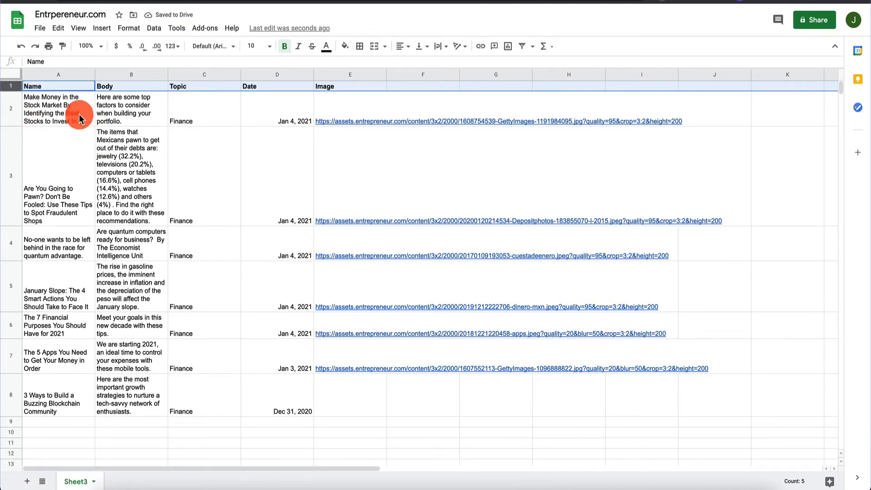
{"action": "left_click", "coordinate": [73, 119]}
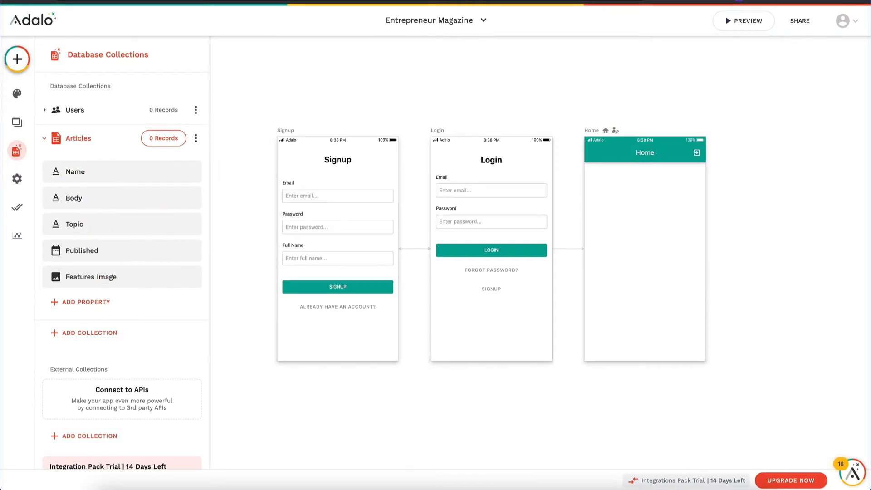
- Switch to Adalo and rename the Articles collection's Features Image property to Featured Image
{"action": "left_click", "coordinate": [118, 278]}
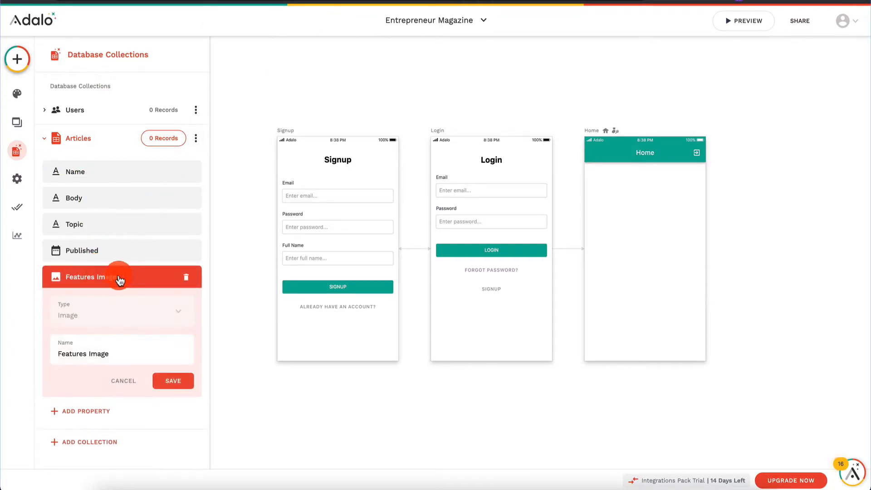
{"action": "left_click", "coordinate": [80, 354]}
{"action": "key", "text": "BackSpace"}
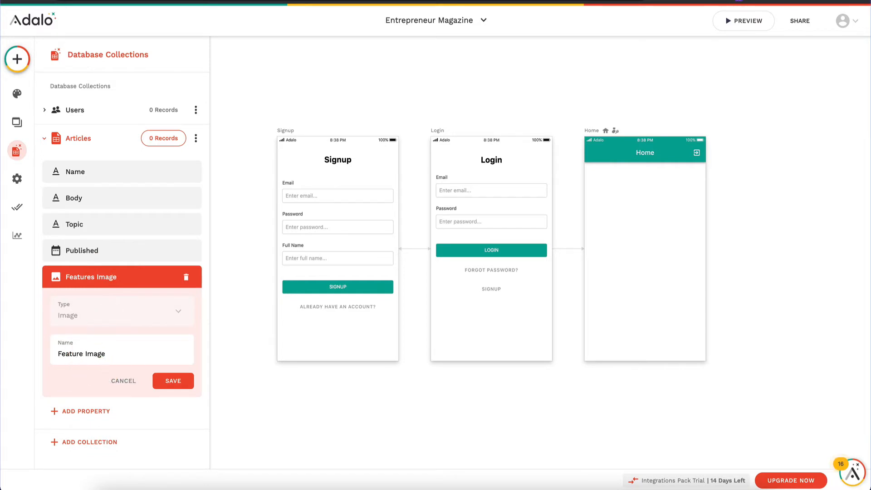
{"action": "type", "text": "D"}
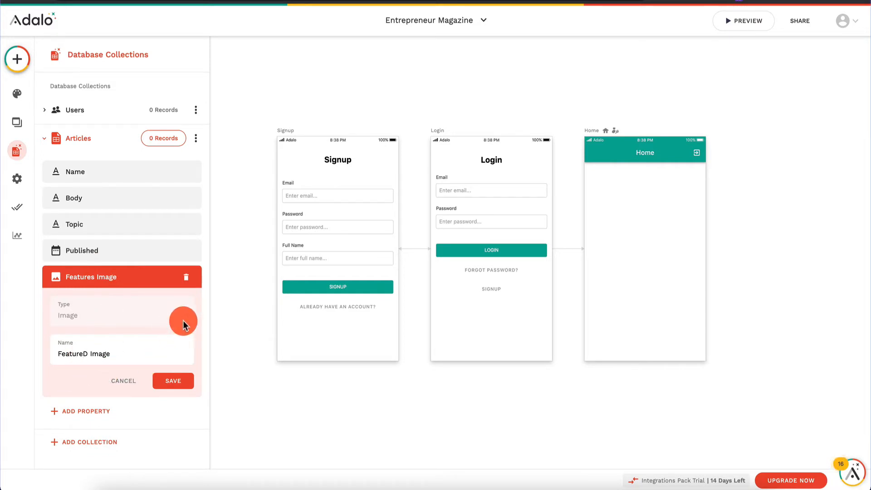
{"action": "key", "text": "BackSpace"}
{"action": "type", "text": "d"}
{"action": "left_click", "coordinate": [173, 381]}
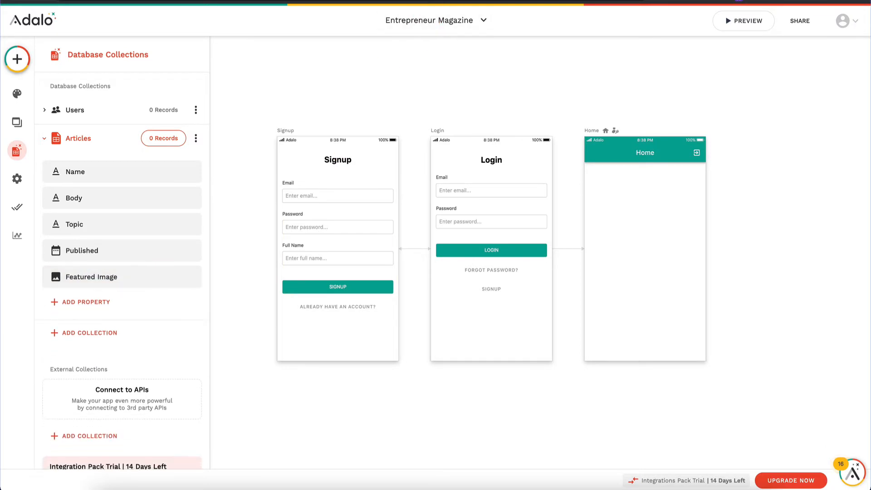
- Open the CSV import for the Articles records, then switch to the Google Sheet and download the current sheet as comma-separated values
{"action": "left_click", "coordinate": [166, 139]}
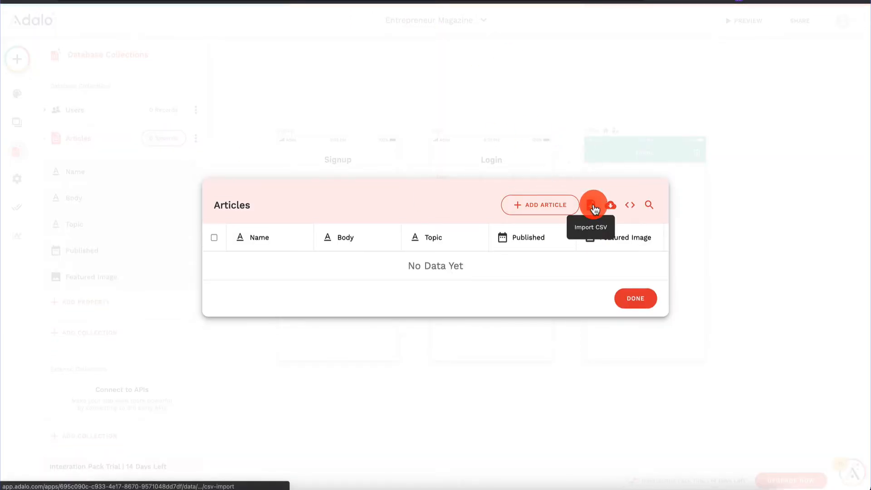
{"action": "left_click", "coordinate": [593, 208]}
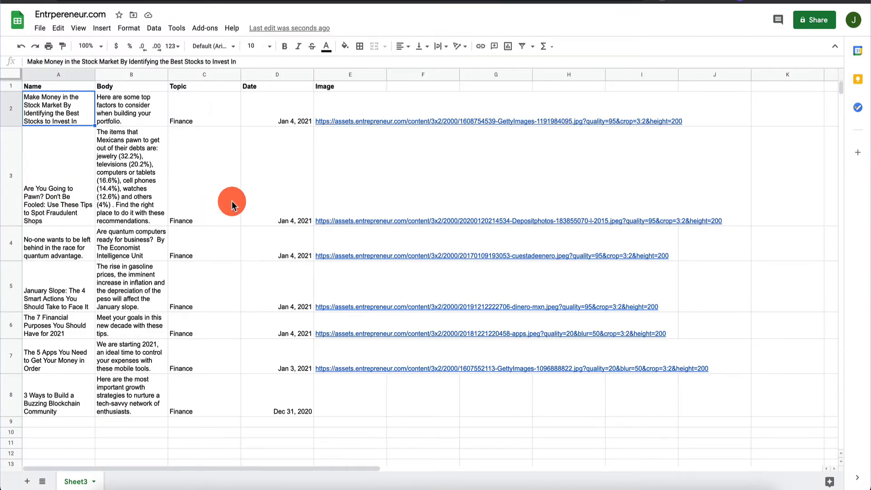
{"action": "left_click", "coordinate": [41, 30]}
{"action": "left_click", "coordinate": [41, 30]}
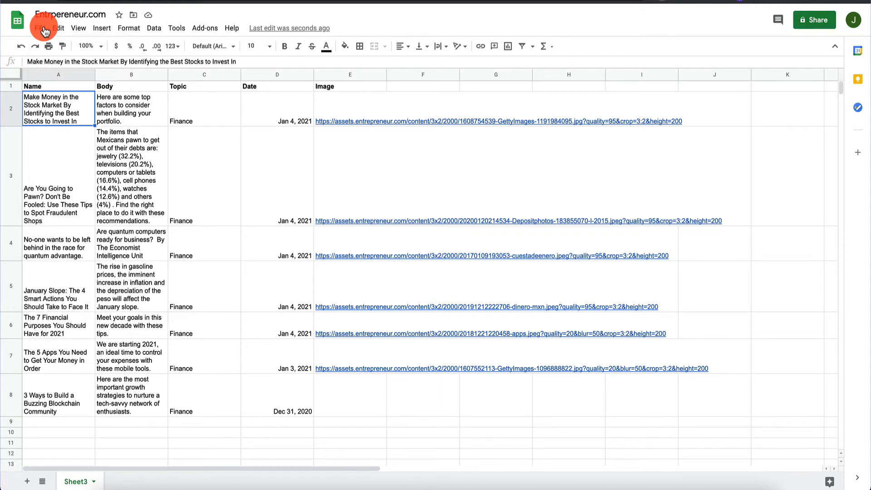
{"action": "left_click", "coordinate": [41, 29]}
{"action": "mouse_move", "coordinate": [83, 162]}
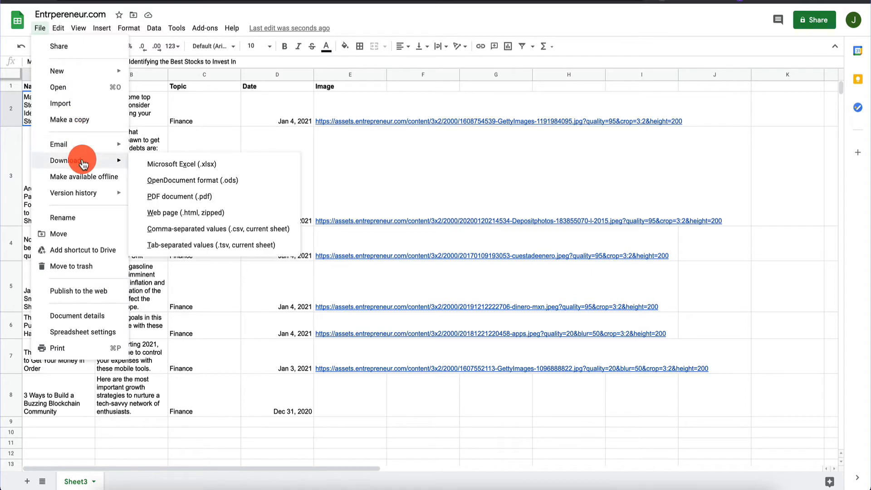
{"action": "left_click", "coordinate": [223, 232]}
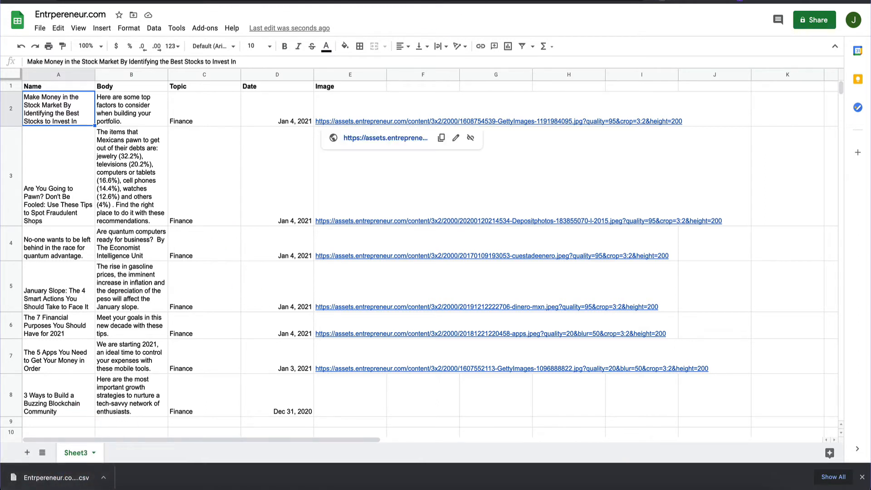
- Switch to Adalo and import the downloaded CSV into Articles, matching Date to Published and Image to Featured Image
{"action": "left_click", "coordinate": [340, 1]}
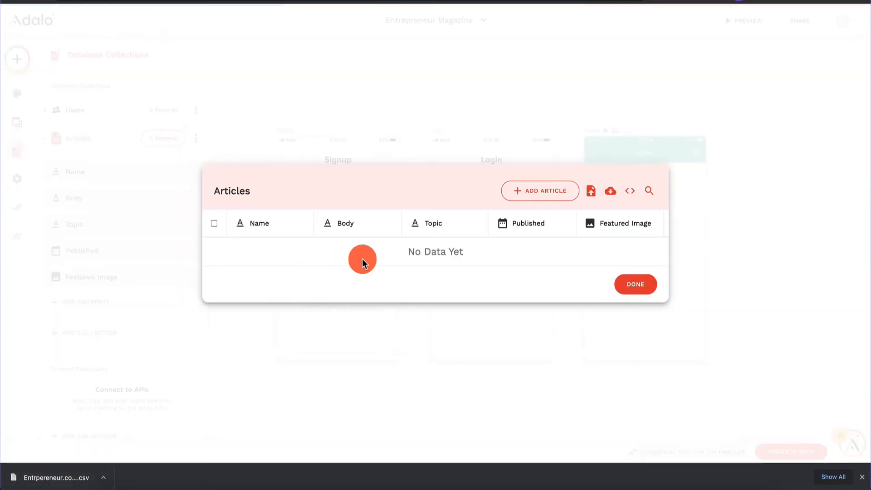
{"action": "left_click", "coordinate": [591, 191]}
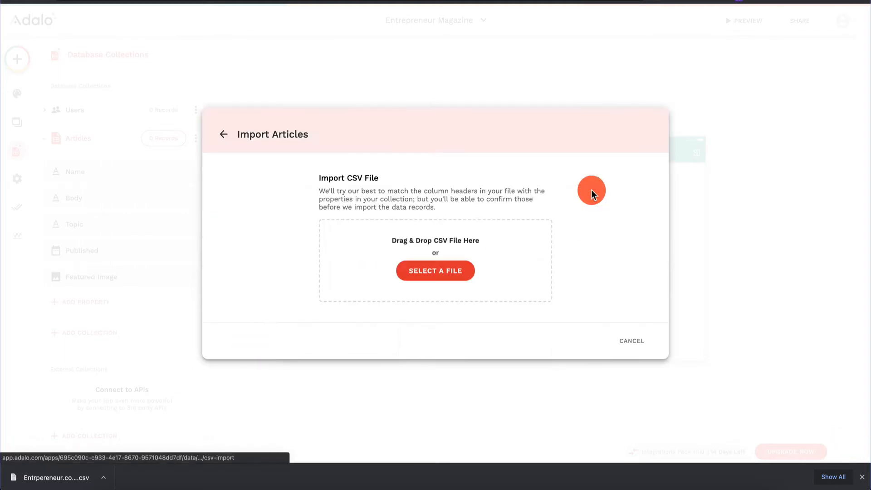
{"action": "left_click_drag", "start_coordinate": [32, 480], "coordinate": [420, 245]}
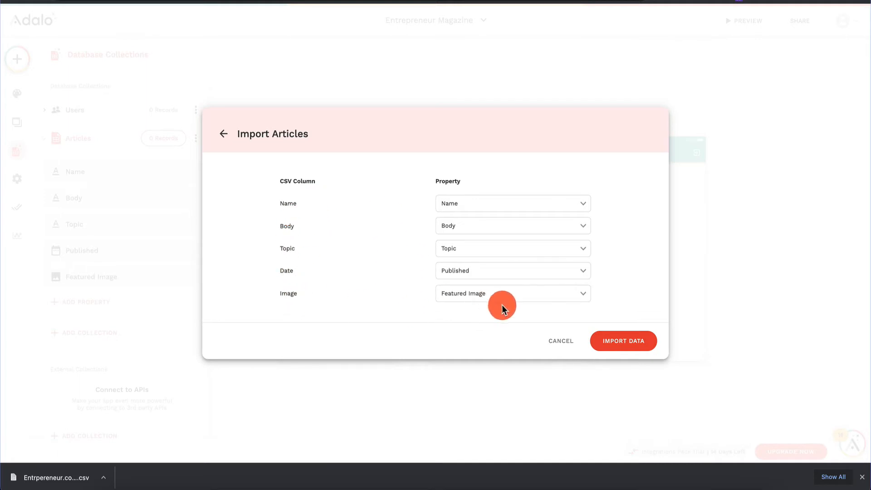
{"action": "left_click", "coordinate": [625, 340]}
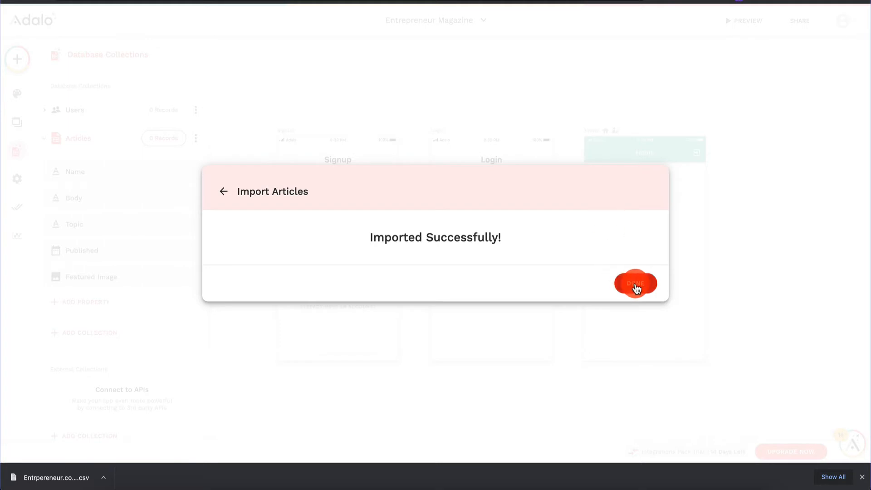
{"action": "left_click", "coordinate": [635, 284]}
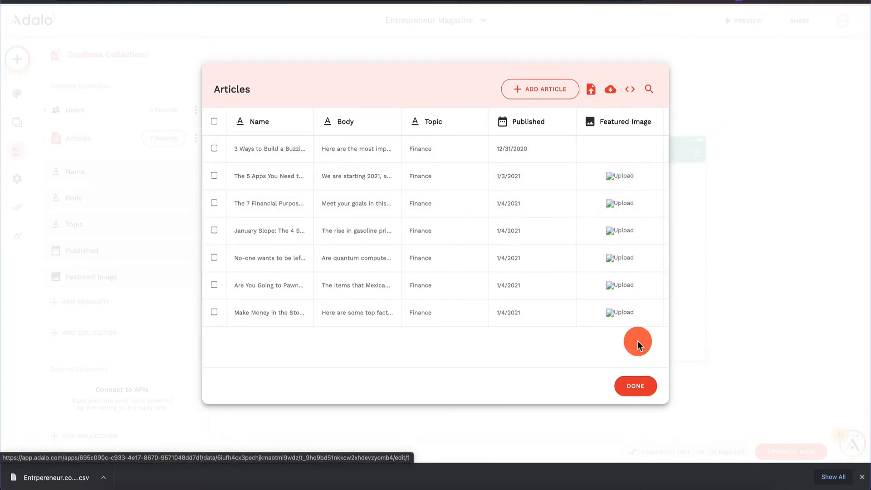
{"action": "left_click", "coordinate": [637, 386]}
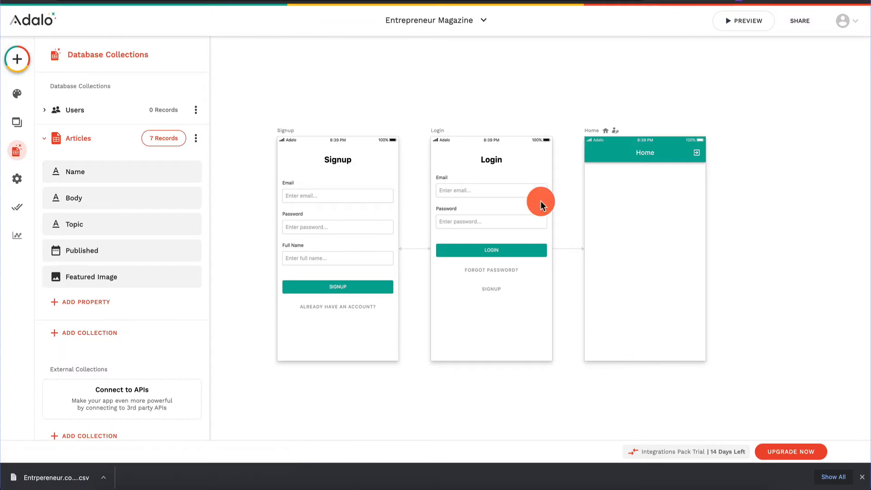
- Check the imported Articles records and the Featured Image of "The 5 Apps You Need to Get Your Money in Order"
{"action": "left_click", "coordinate": [173, 138]}
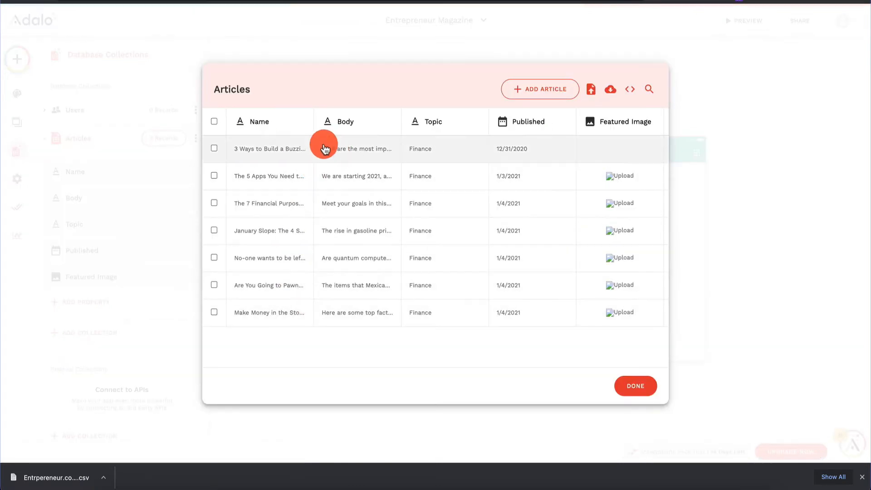
{"action": "left_click", "coordinate": [507, 178]}
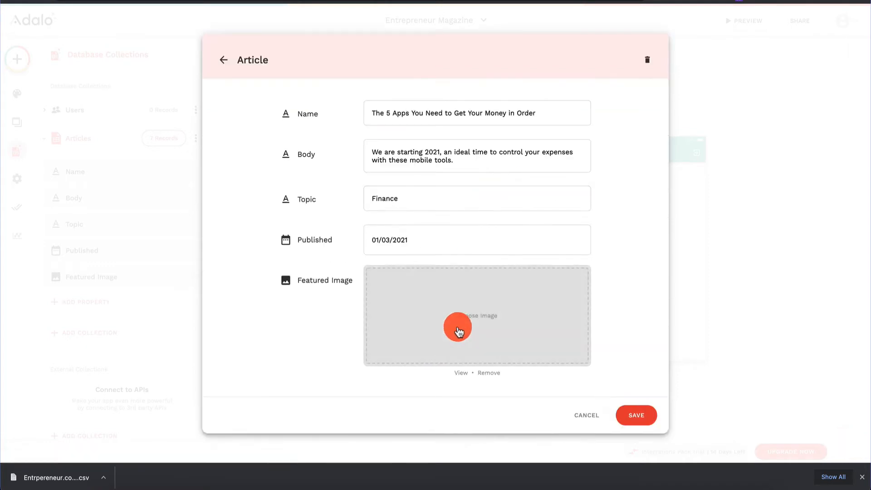
{"action": "left_click", "coordinate": [224, 60]}
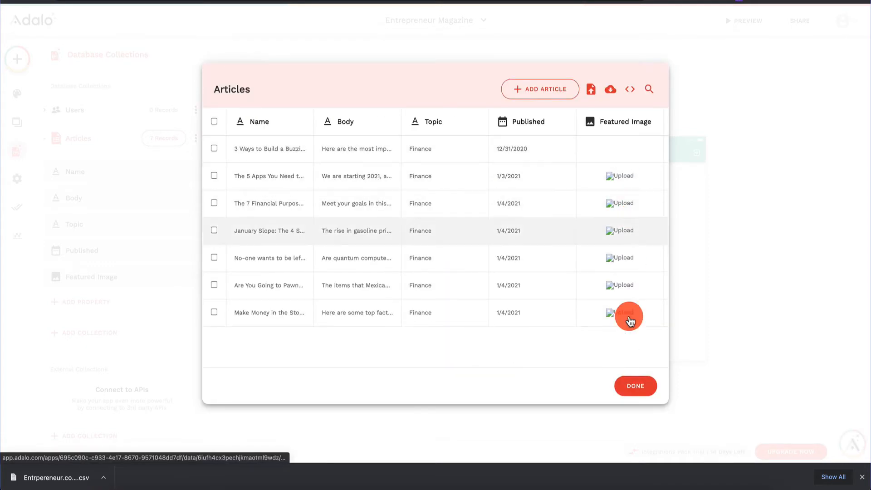
{"action": "left_click", "coordinate": [627, 183]}
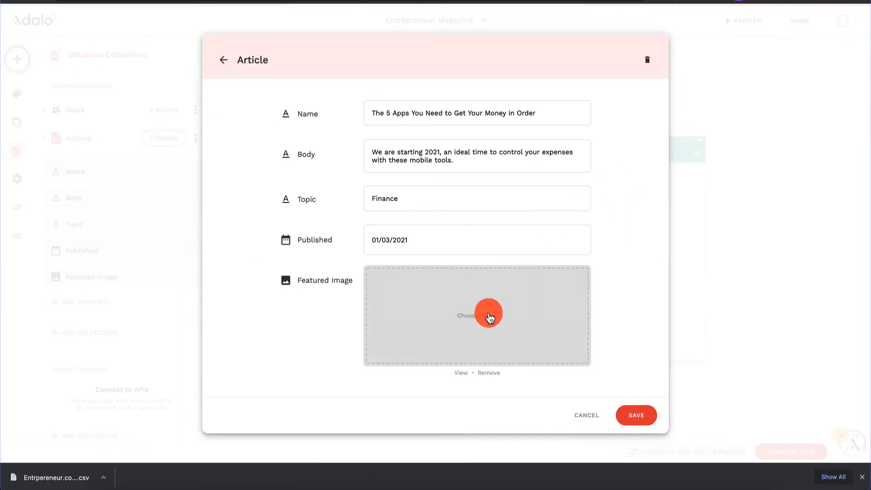
{"action": "left_click", "coordinate": [587, 416]}
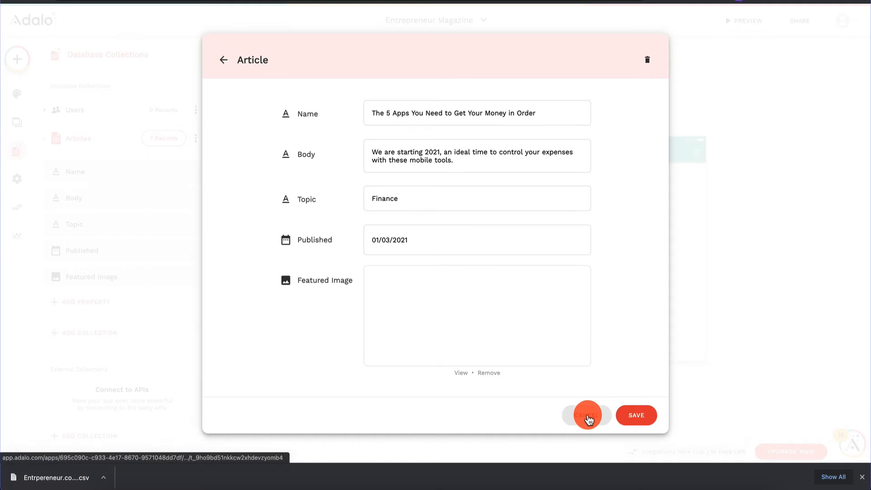
{"action": "left_click", "coordinate": [636, 389]}
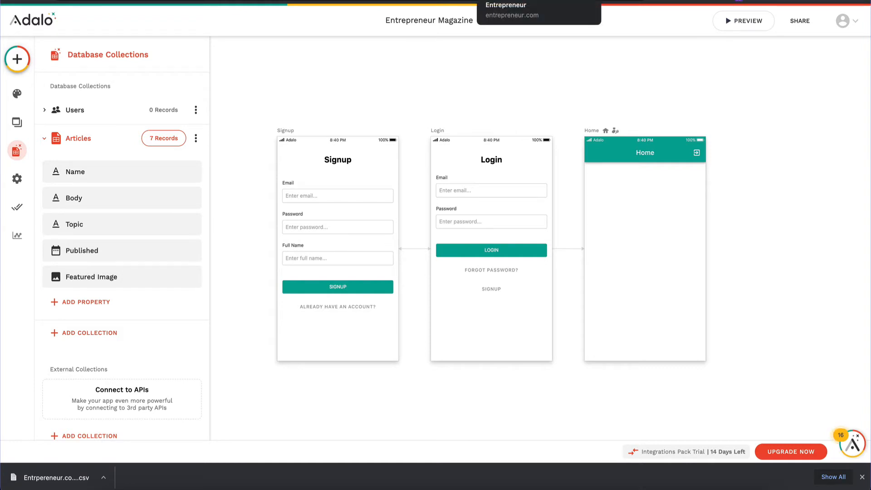
- Find the Tab Bar component and add it at the bottom of the Home screen
{"action": "left_click", "coordinate": [655, 268]}
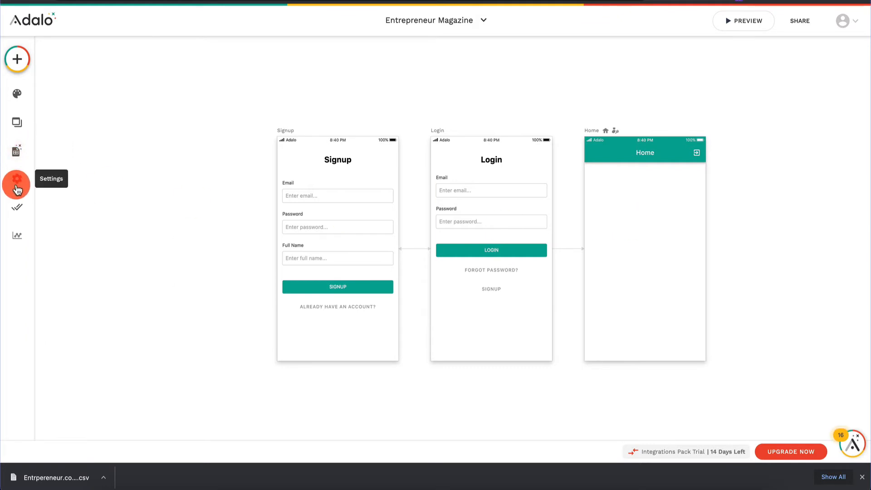
{"action": "left_click", "coordinate": [23, 64]}
{"action": "left_click", "coordinate": [97, 87]}
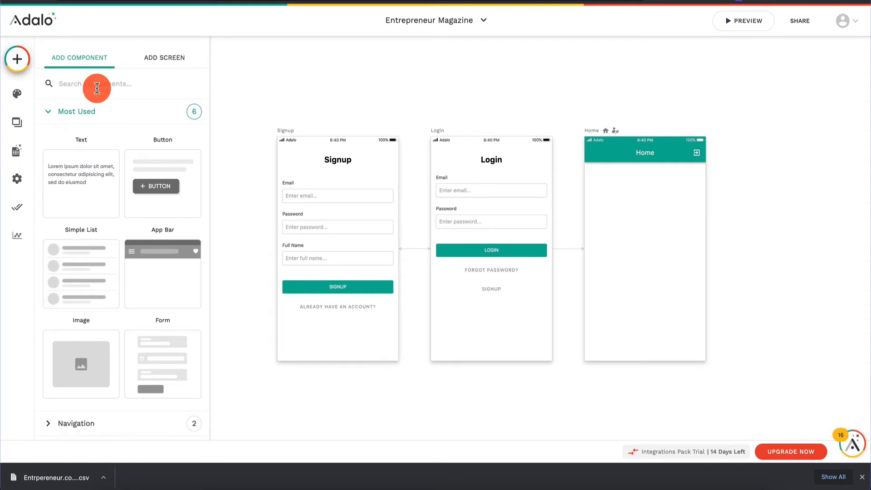
{"action": "type", "text": "tab"}
{"action": "left_click_drag", "start_coordinate": [82, 173], "coordinate": [614, 341]}
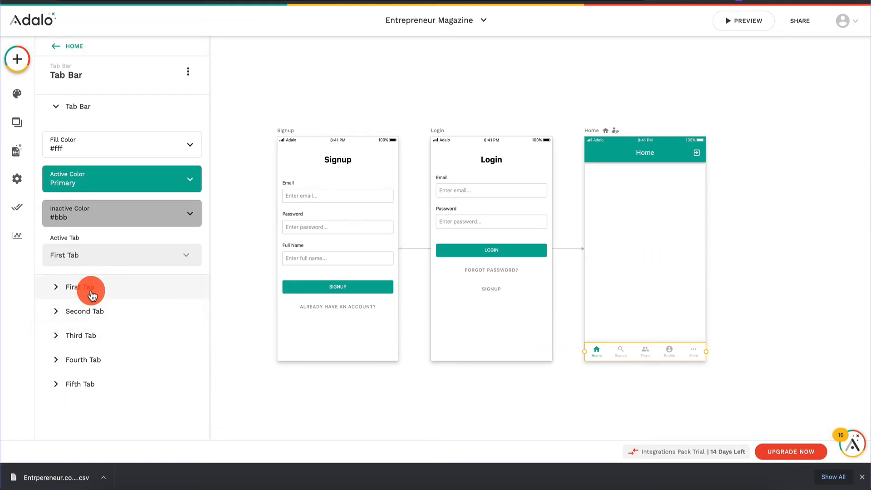
- Set the text of the tab bar's first tab to Latest
{"action": "left_click", "coordinate": [55, 288]}
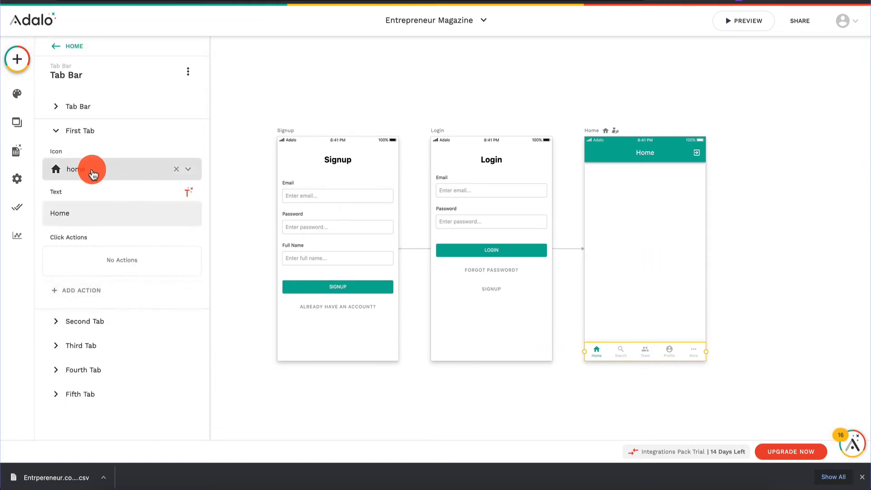
{"action": "key", "text": "BackSpace"}
{"action": "key", "text": "BackSpace"}
{"action": "key", "text": "BackSpace"}
{"action": "key", "text": "BackSpace"}
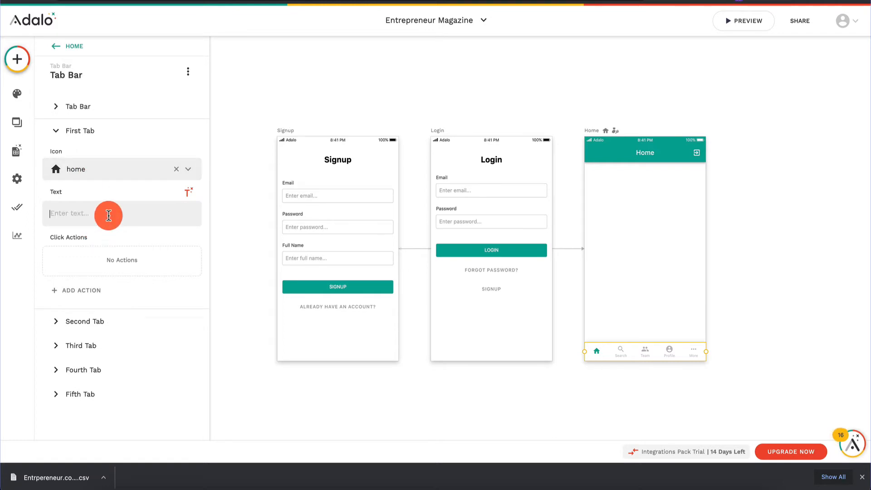
{"action": "type", "text": "Latest"}
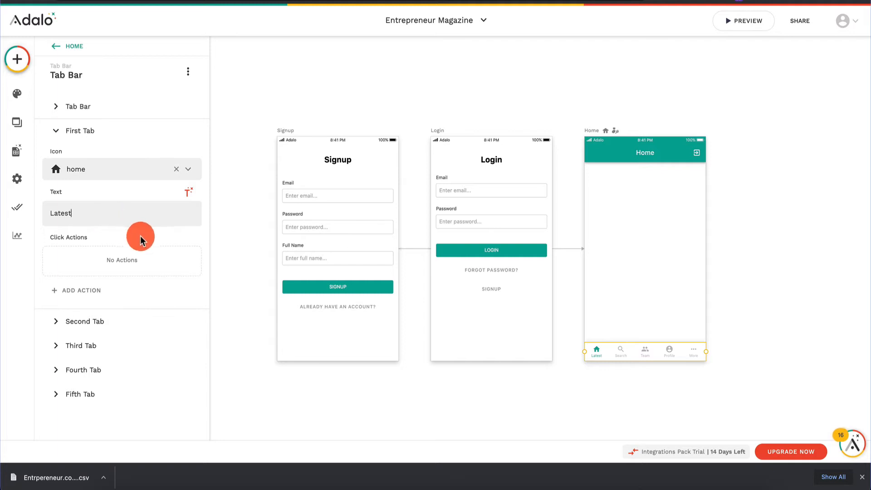
- Set the text of the tab bar's second tab to Finance
{"action": "left_click", "coordinate": [120, 343]}
{"action": "left_click", "coordinate": [136, 156]}
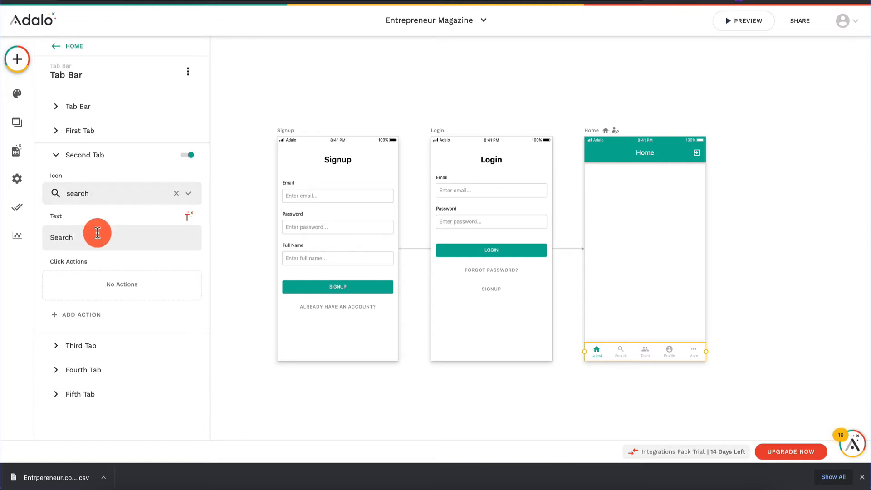
{"action": "key", "text": "BackSpace"}
{"action": "key", "text": "BackSpace"}
{"action": "key", "text": "BackSpace"}
{"action": "key", "text": "BackSpace"}
{"action": "key", "text": "BackSpace"}
{"action": "key", "text": "BackSpace"}
{"action": "type", "text": "Fi"}
{"action": "type", "text": "e"}
{"action": "key", "text": "Return"}
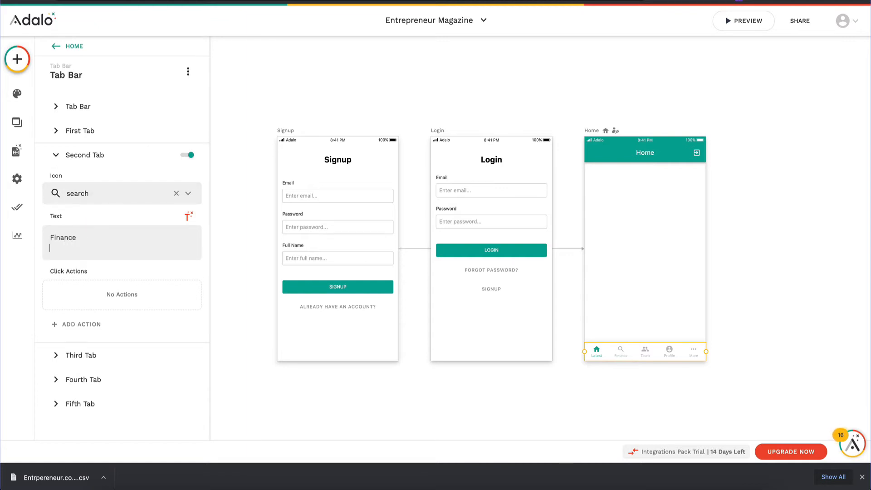
{"action": "key", "text": "BackSpace"}
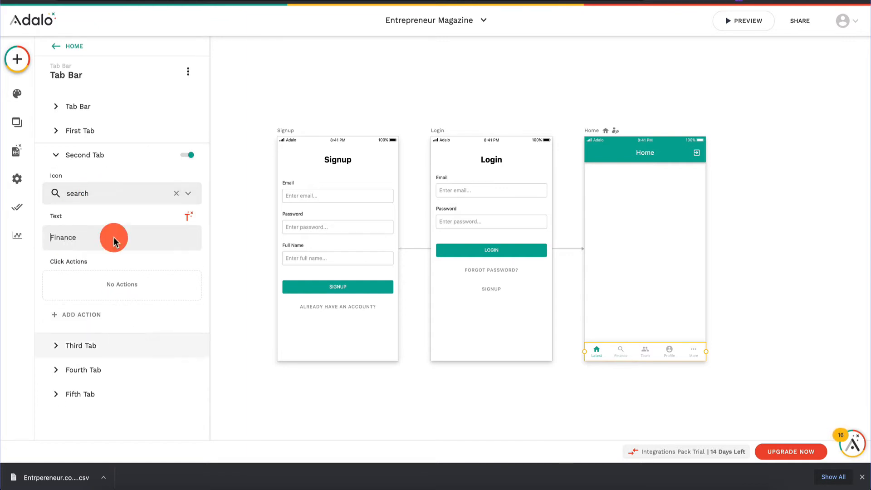
- Replace the second tab's icon with the attach_money icon
{"action": "left_click", "coordinate": [175, 191]}
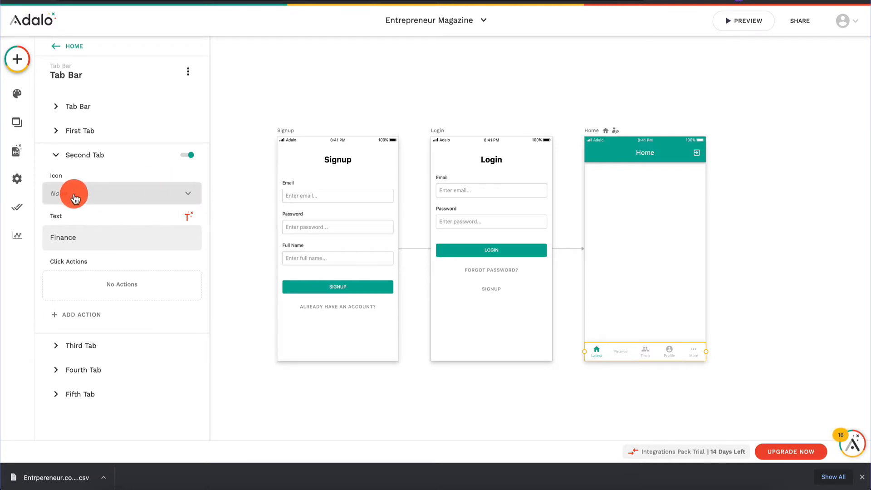
{"action": "left_click", "coordinate": [77, 194]}
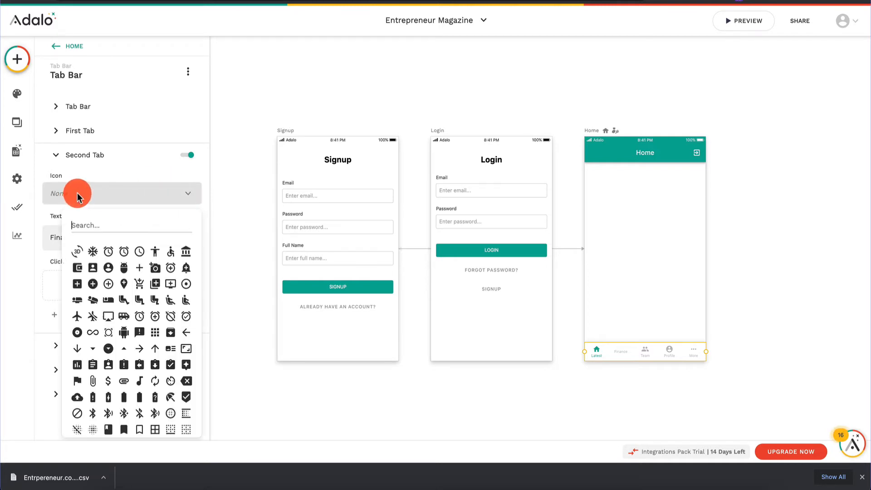
{"action": "left_click", "coordinate": [101, 220]}
{"action": "type", "text": "mon"}
{"action": "left_click", "coordinate": [78, 251]}
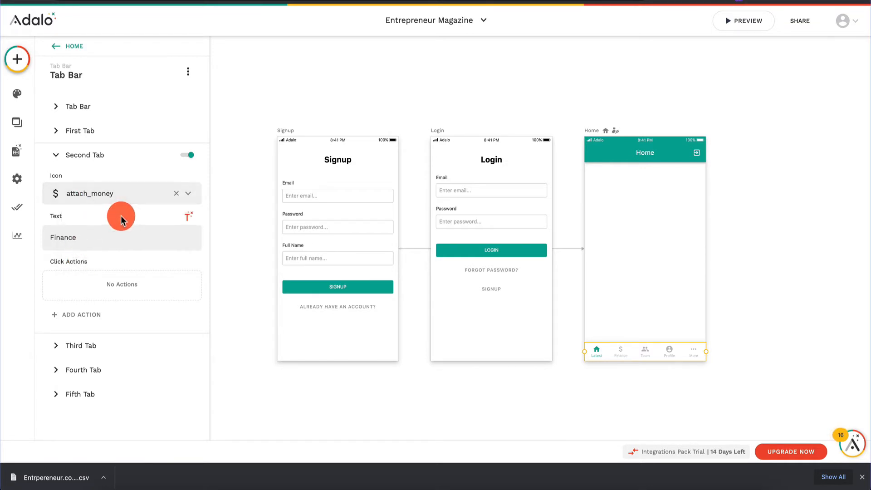
- Set the text of the tab bar's third tab to Health
{"action": "left_click", "coordinate": [123, 353]}
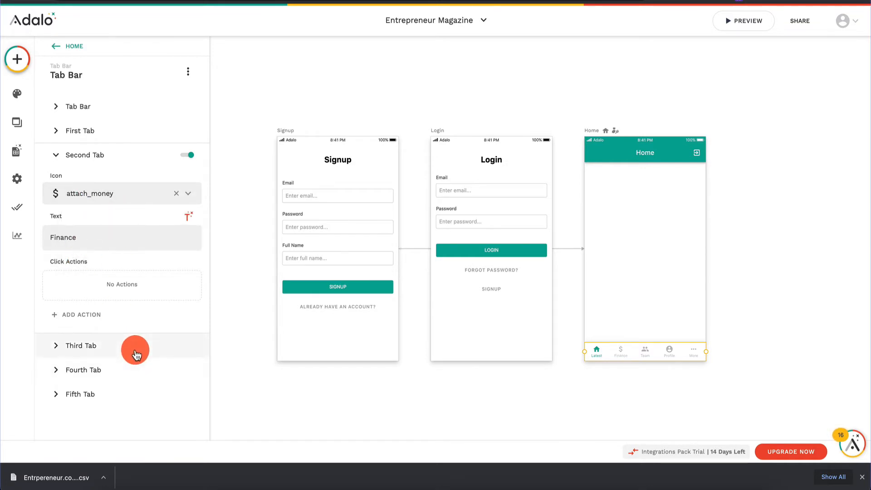
{"action": "left_click", "coordinate": [97, 261]}
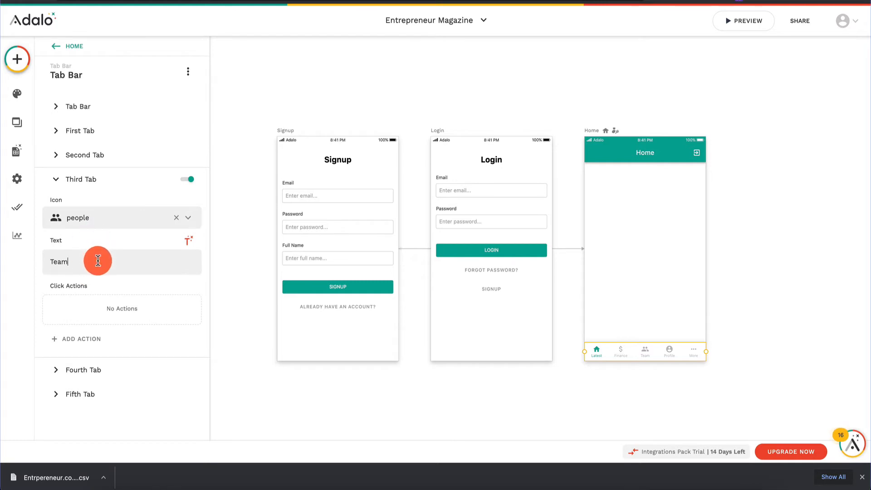
{"action": "key", "text": "BackSpace"}
{"action": "key", "text": "BackSpace"}
{"action": "key", "text": "BackSpace"}
{"action": "key", "text": "BackSpace"}
{"action": "type", "text": "P"}
{"action": "key", "text": "BackSpace"}
{"action": "type", "text": "P"}
{"action": "key", "text": "ctrl+a"}
{"action": "type", "text": "He"}
- Set the third tab's icon to the healing icon
{"action": "left_click", "coordinate": [176, 218]}
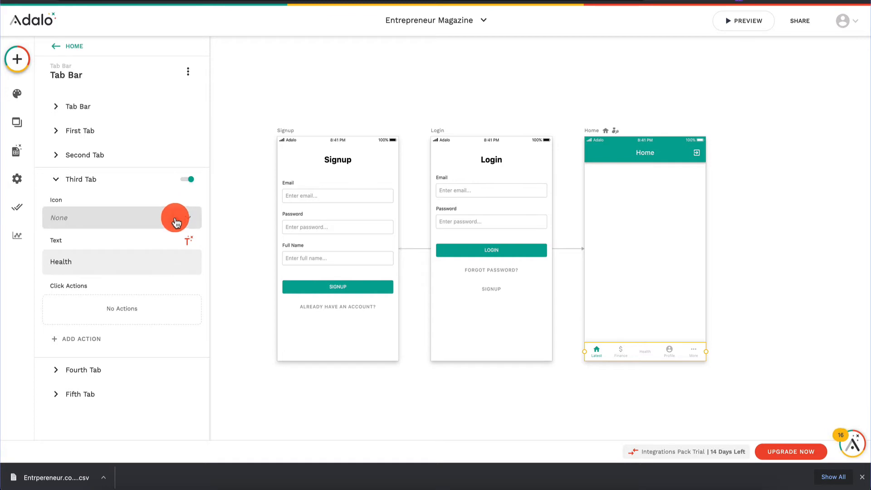
{"action": "left_click", "coordinate": [131, 222]}
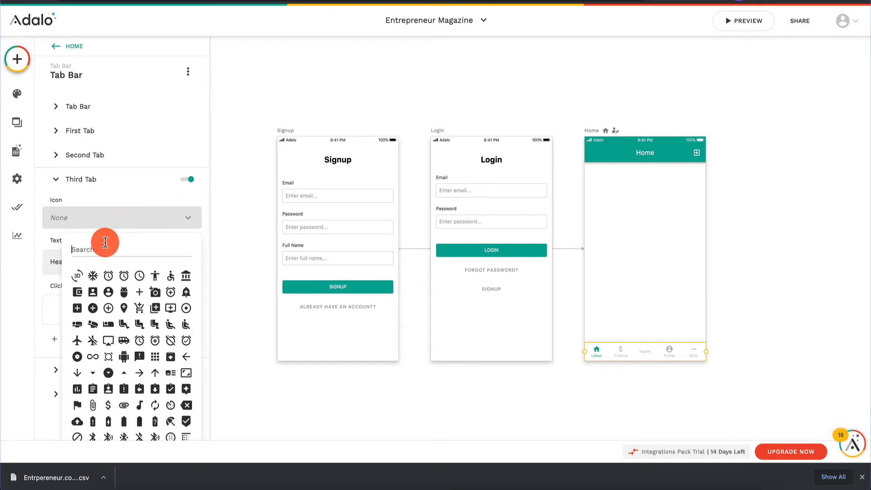
{"action": "type", "text": "hea"}
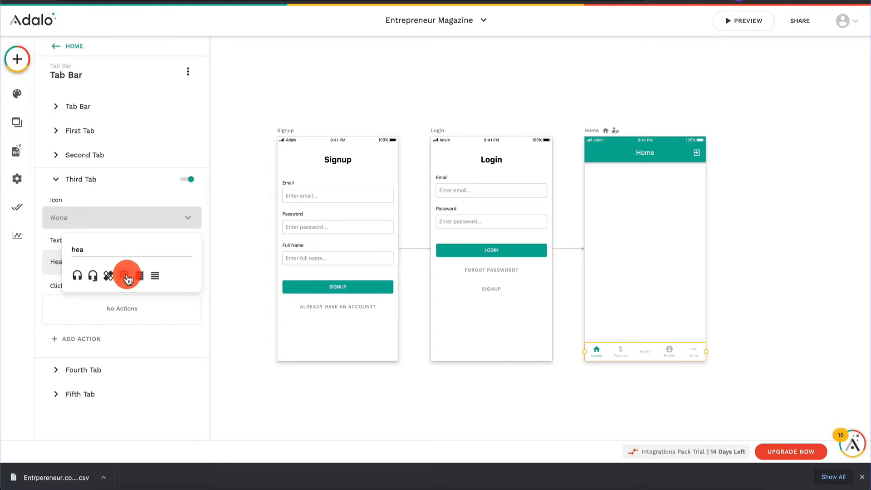
{"action": "type", "text": "l"}
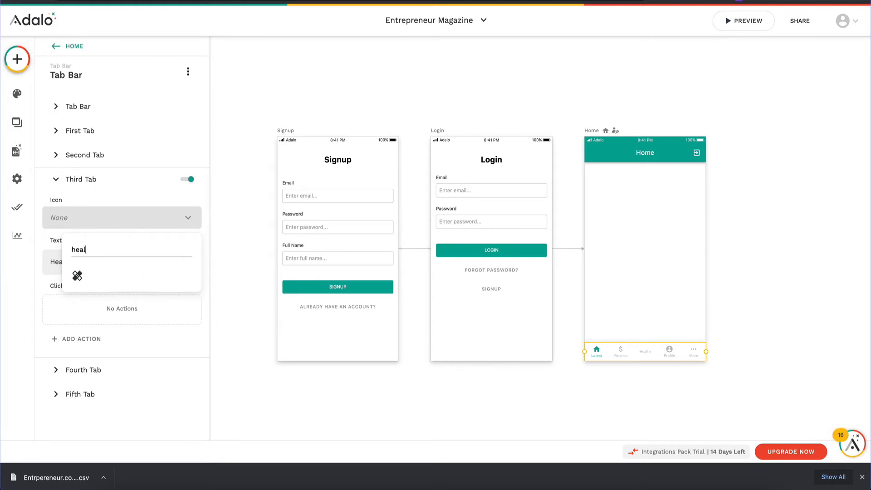
{"action": "left_click", "coordinate": [72, 279]}
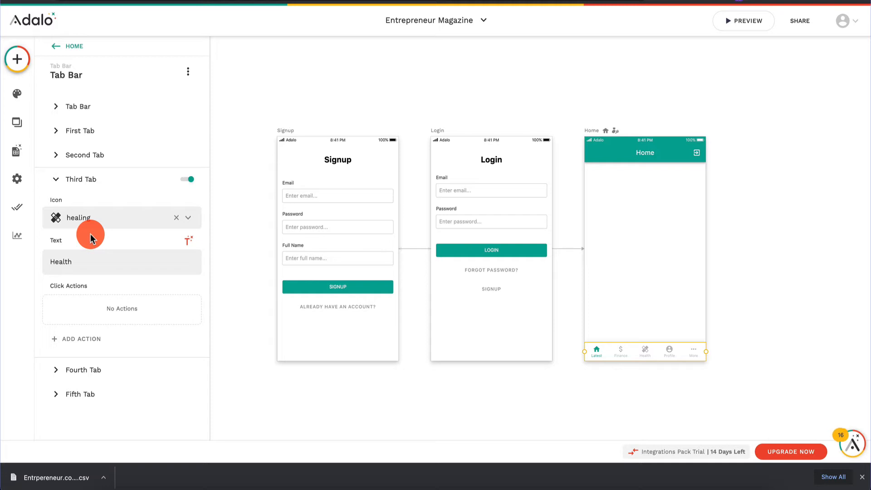
- Search the icon set for a medical symbol and set the third tab's icon to local_hospital
{"action": "left_click", "coordinate": [175, 220]}
{"action": "left_click", "coordinate": [121, 225]}
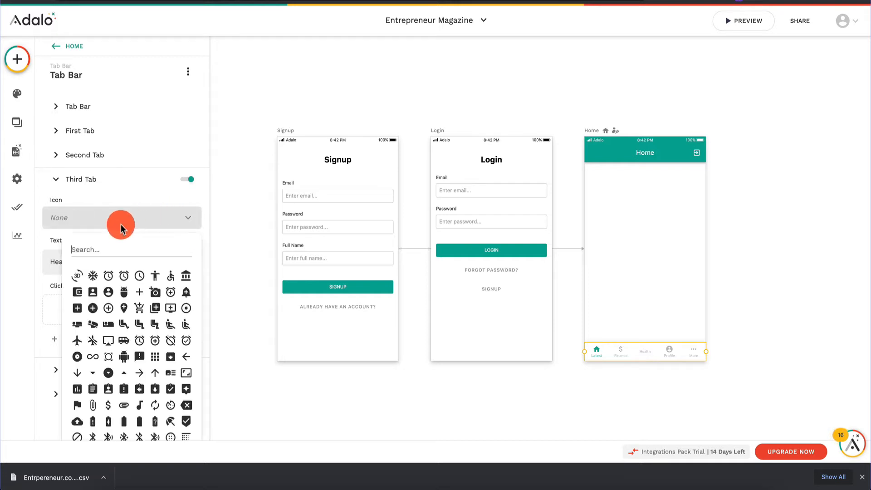
{"action": "type", "text": "doct"}
{"action": "key", "text": "BackSpace"}
{"action": "key", "text": "BackSpace"}
{"action": "key", "text": "BackSpace"}
{"action": "key", "text": "BackSpace"}
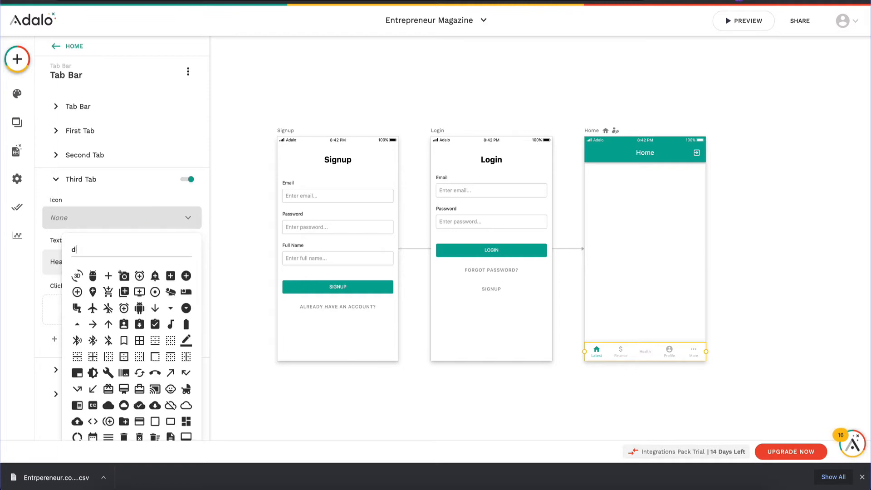
{"action": "type", "text": "nur"}
{"action": "key", "text": "BackSpace"}
{"action": "key", "text": "BackSpace"}
{"action": "key", "text": "BackSpace"}
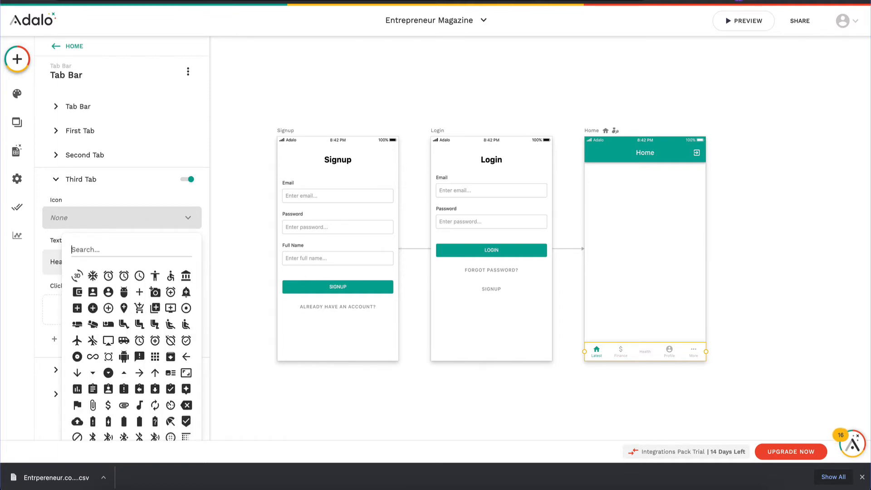
{"action": "type", "text": "hos"}
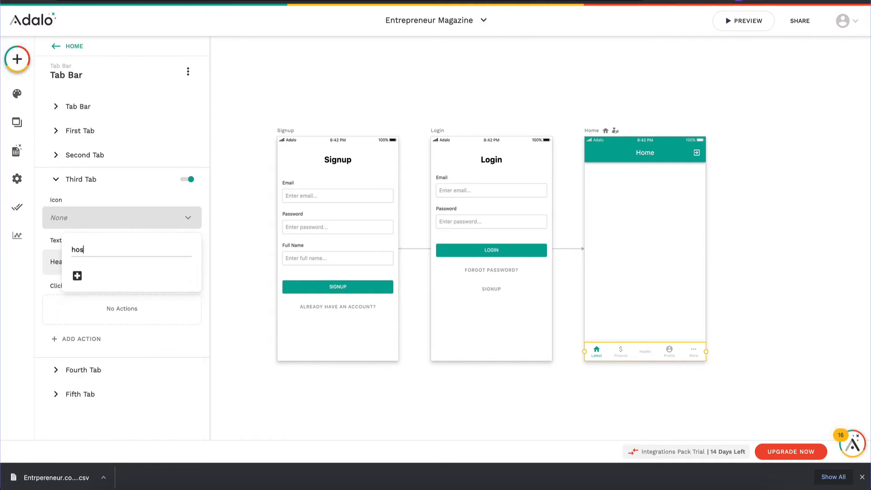
{"action": "left_click", "coordinate": [80, 275]}
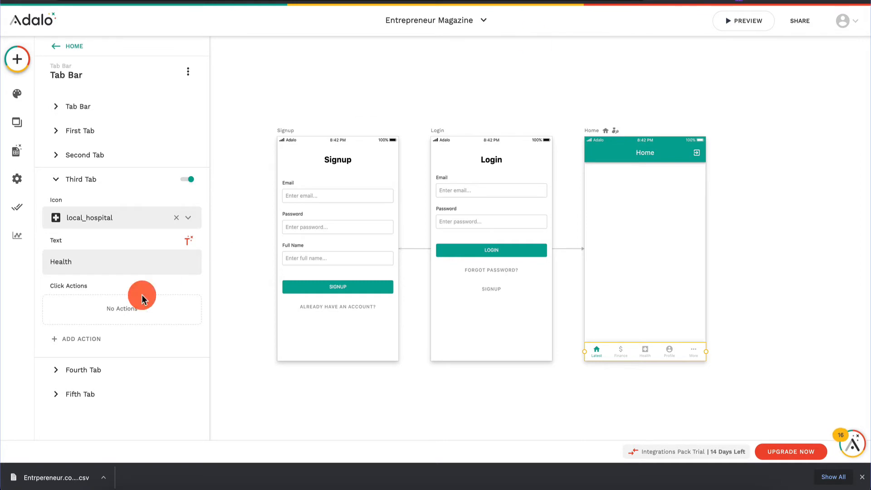
- Set the text of the tab bar's fourth tab to Success
{"action": "left_click", "coordinate": [93, 369]}
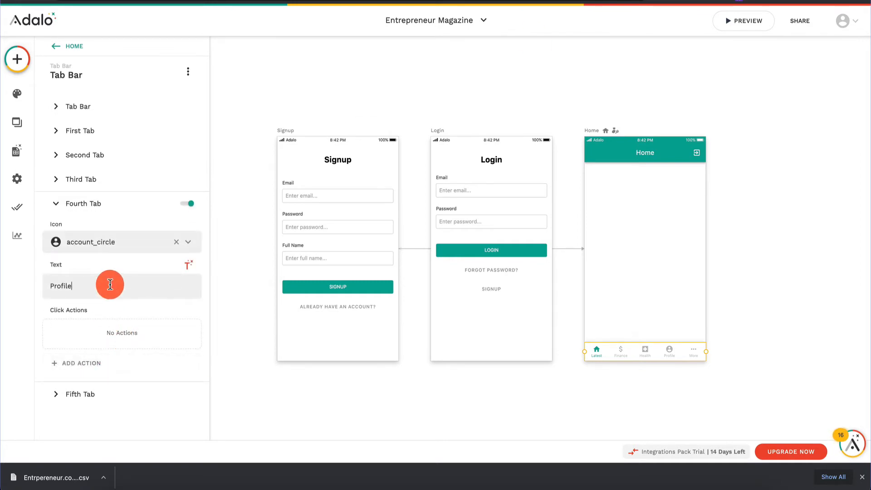
{"action": "key", "text": "BackSpace"}
{"action": "key", "text": "BackSpace"}
{"action": "key", "text": "BackSpace"}
{"action": "key", "text": "BackSpace"}
{"action": "key", "text": "BackSpace"}
{"action": "key", "text": "BackSpace"}
{"action": "key", "text": "BackSpace"}
{"action": "type", "text": "Strategies"}
{"action": "key", "text": "ctrl+a"}
{"action": "type", "text": "Succ"}
- Look through the available icons and replace the fourth tab's icon with the check icon
{"action": "left_click", "coordinate": [177, 242]}
{"action": "left_click", "coordinate": [153, 243]}
{"action": "scroll", "coordinate": [128, 336], "scroll_direction": "down", "scroll_amount": 3}
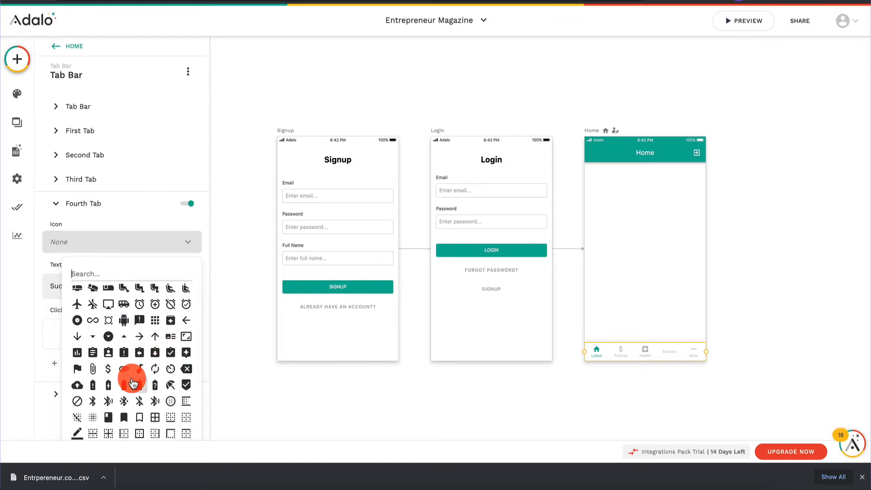
{"action": "scroll", "coordinate": [130, 376], "scroll_direction": "up", "scroll_amount": 1}
{"action": "scroll", "coordinate": [129, 379], "scroll_direction": "down", "scroll_amount": 5}
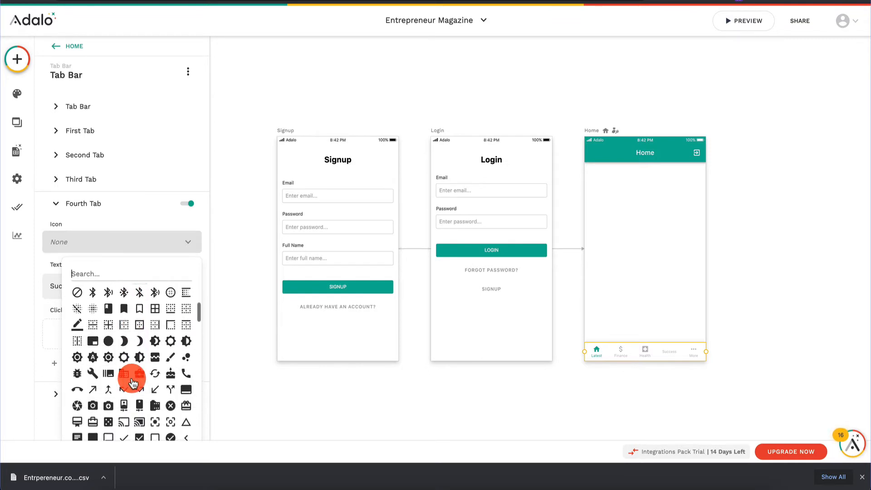
{"action": "scroll", "coordinate": [113, 391], "scroll_direction": "up", "scroll_amount": 4}
{"action": "type", "text": "check"}
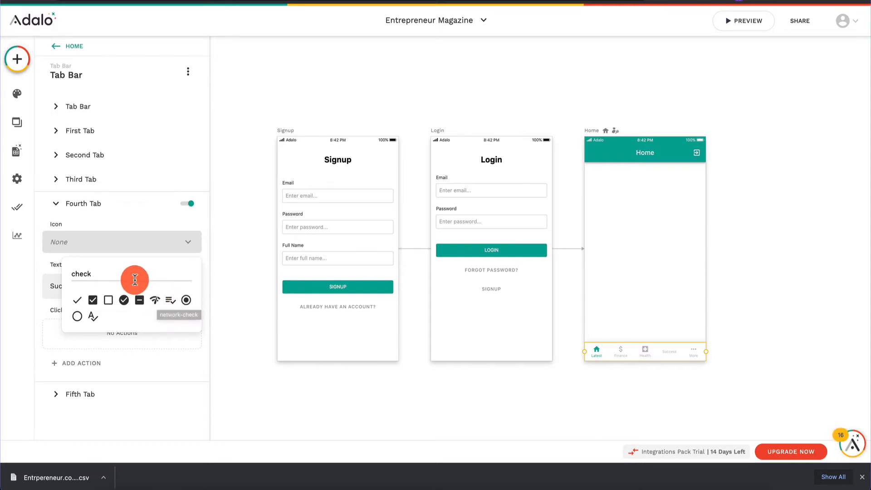
{"action": "key", "text": "BackSpace"}
{"action": "key", "text": "BackSpace"}
{"action": "key", "text": "BackSpace"}
{"action": "key", "text": "BackSpace"}
{"action": "key", "text": "BackSpace"}
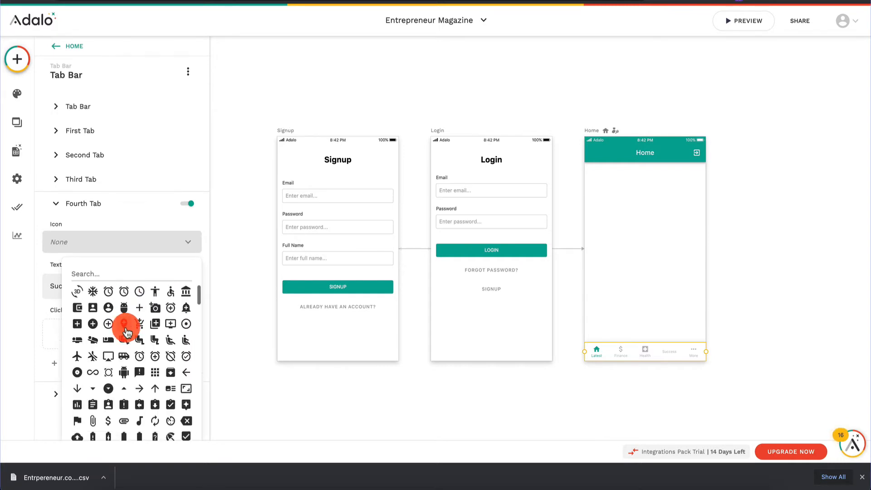
{"action": "scroll", "coordinate": [127, 332], "scroll_direction": "down", "scroll_amount": 5}
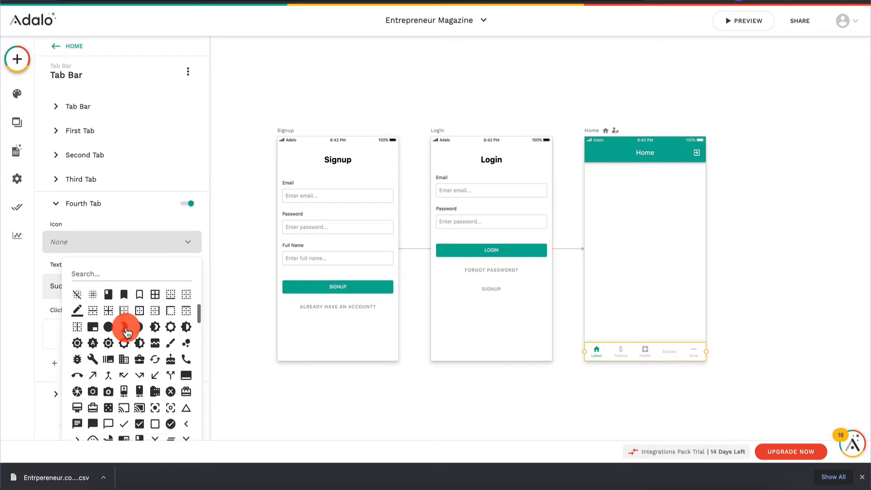
{"action": "scroll", "coordinate": [127, 332], "scroll_direction": "down", "scroll_amount": 3}
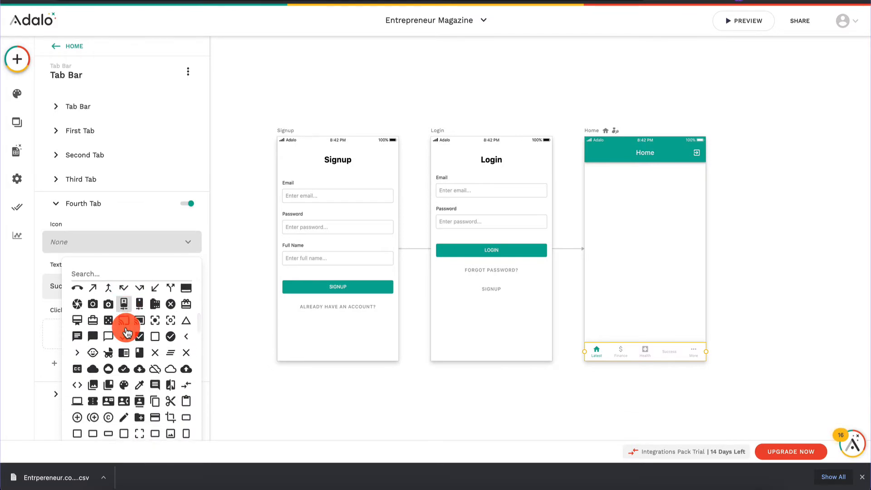
{"action": "scroll", "coordinate": [127, 332], "scroll_direction": "up", "scroll_amount": 10}
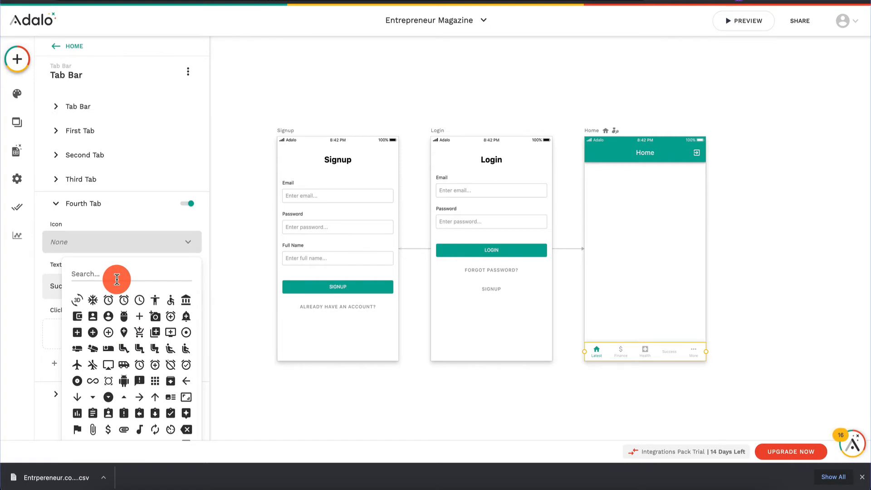
{"action": "type", "text": "check"}
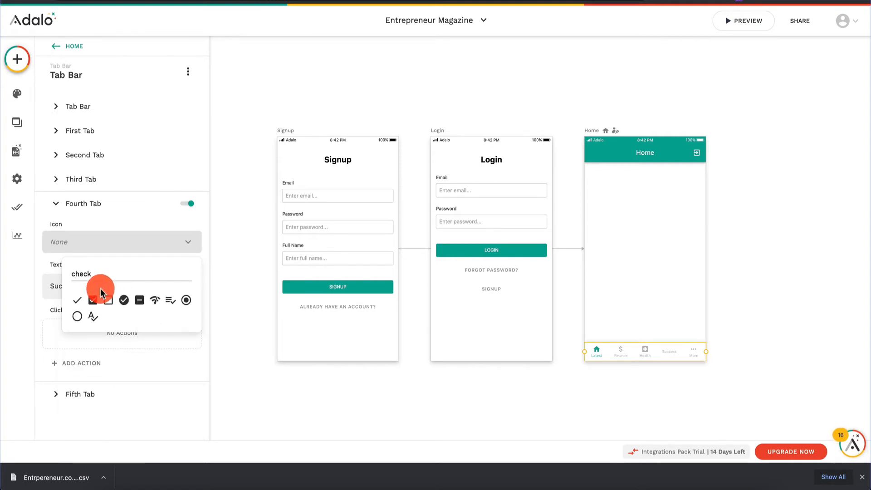
{"action": "left_click", "coordinate": [78, 301]}
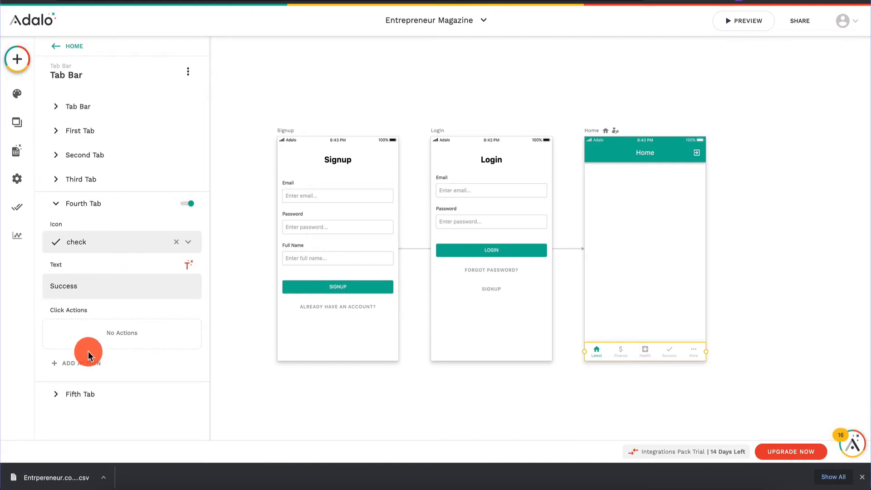
- Set the fifth tab's text to News and its icon to fiber_new
{"action": "left_click", "coordinate": [89, 393]}
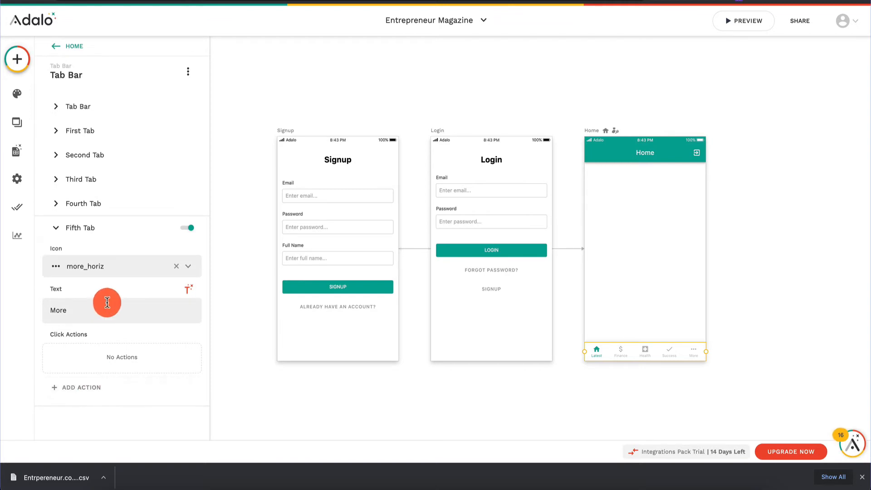
{"action": "left_click", "coordinate": [105, 308]}
{"action": "type", "text": "News"}
{"action": "left_click", "coordinate": [176, 266]}
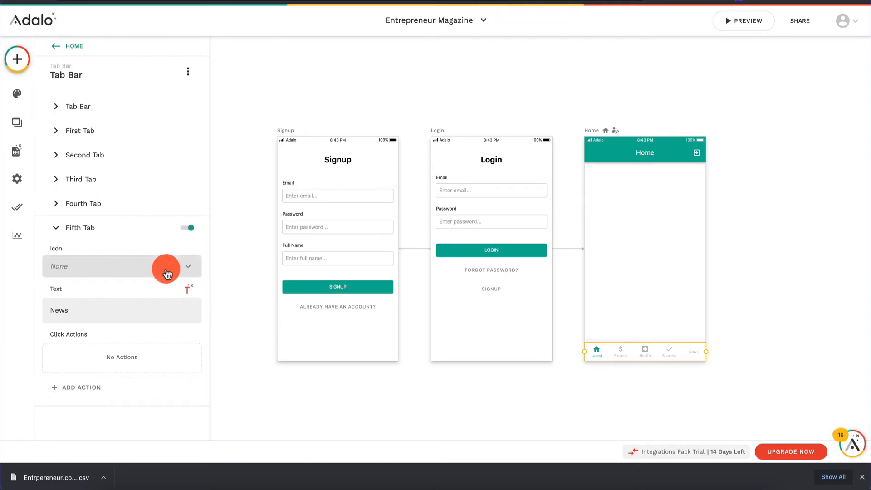
{"action": "left_click", "coordinate": [146, 271]}
{"action": "type", "text": "new"}
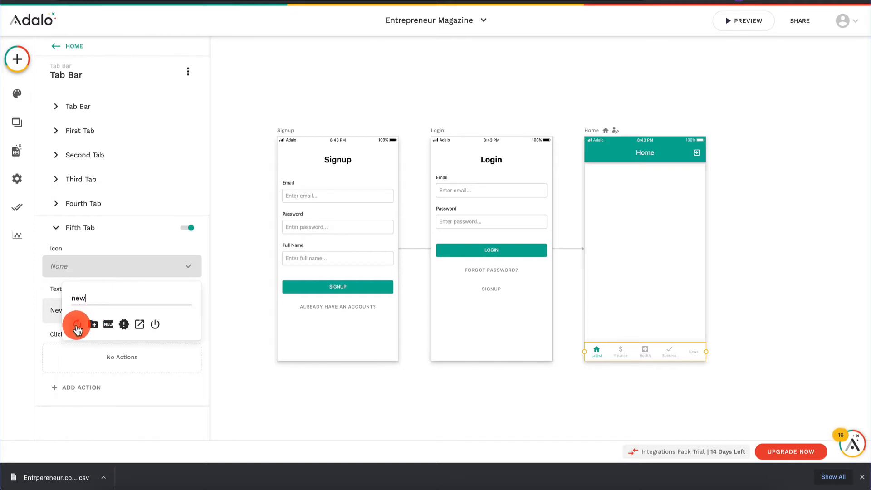
{"action": "left_click", "coordinate": [108, 325]}
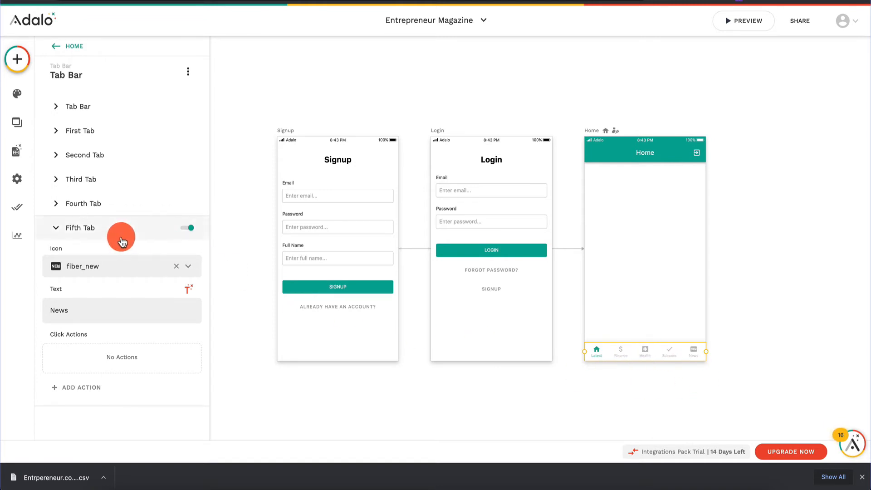
- Duplicate the Home screen, including its app bar and tab bar, and select the copy
{"action": "scroll", "coordinate": [780, 200], "scroll_direction": "right", "scroll_amount": 4}
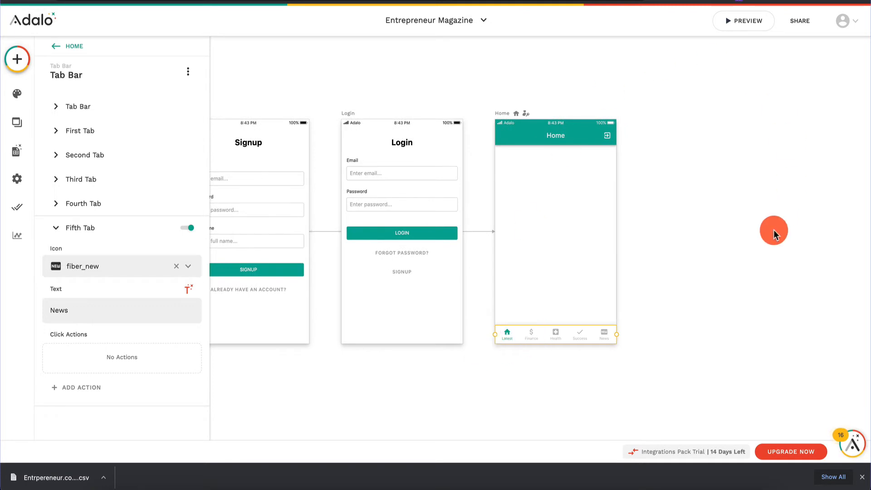
{"action": "left_click", "coordinate": [540, 117]}
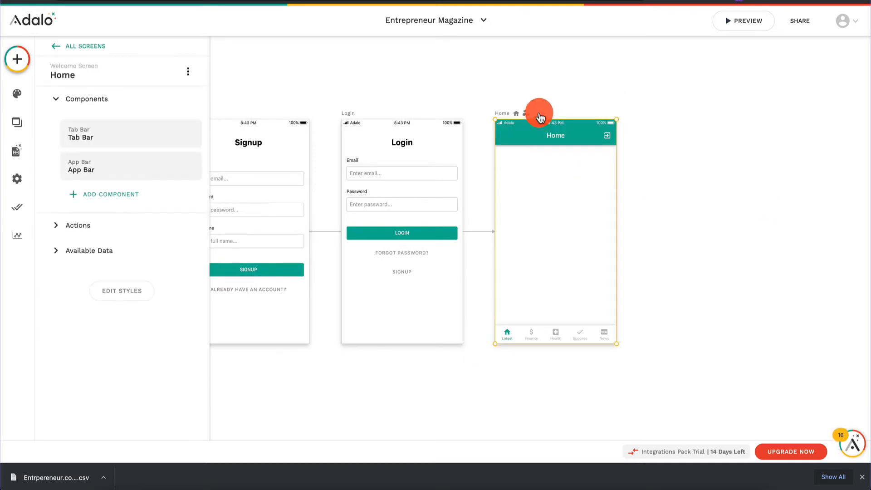
{"action": "key", "text": "super+v"}
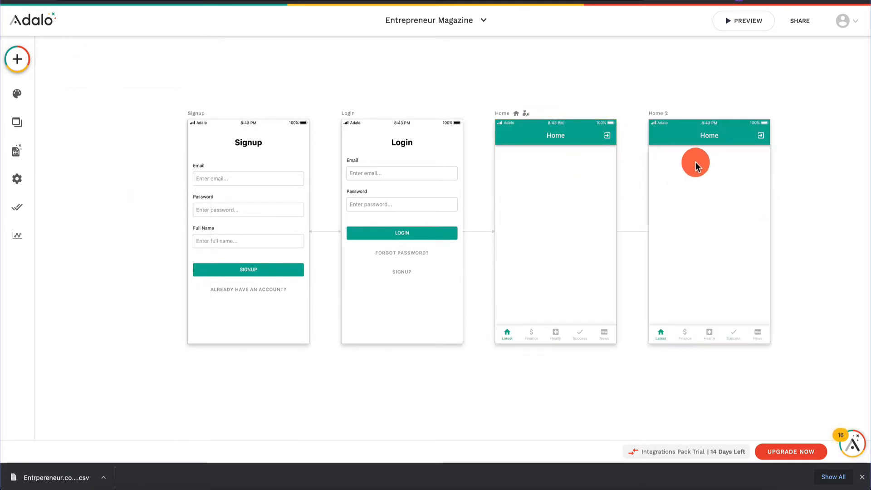
{"action": "left_click", "coordinate": [678, 113]}
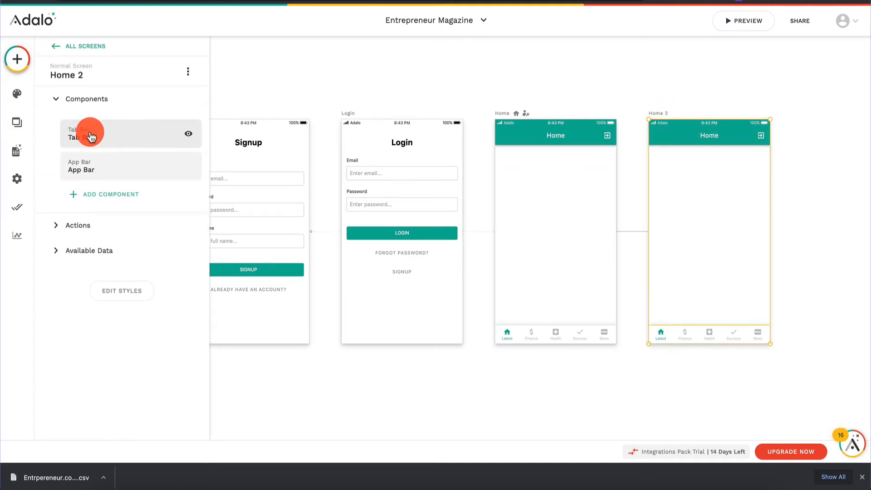
- Rename the Home screen as Latest
{"action": "left_click", "coordinate": [504, 114]}
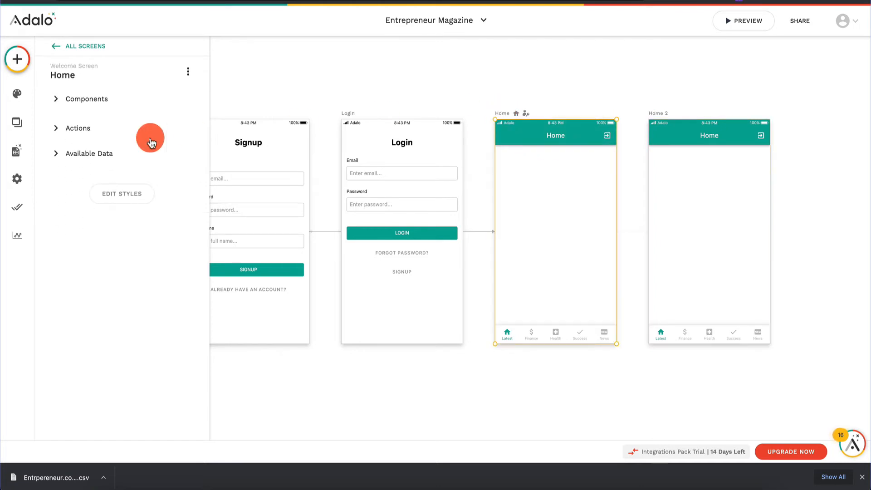
{"action": "left_click", "coordinate": [73, 80]}
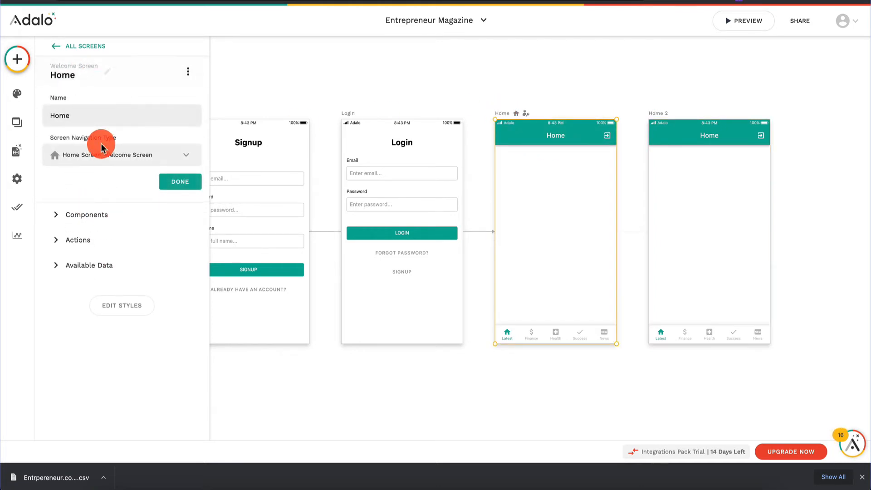
{"action": "key", "text": "BackSpace"}
{"action": "key", "text": "BackSpace"}
{"action": "key", "text": "BackSpace"}
{"action": "key", "text": "BackSpace"}
{"action": "type", "text": "Latest"}
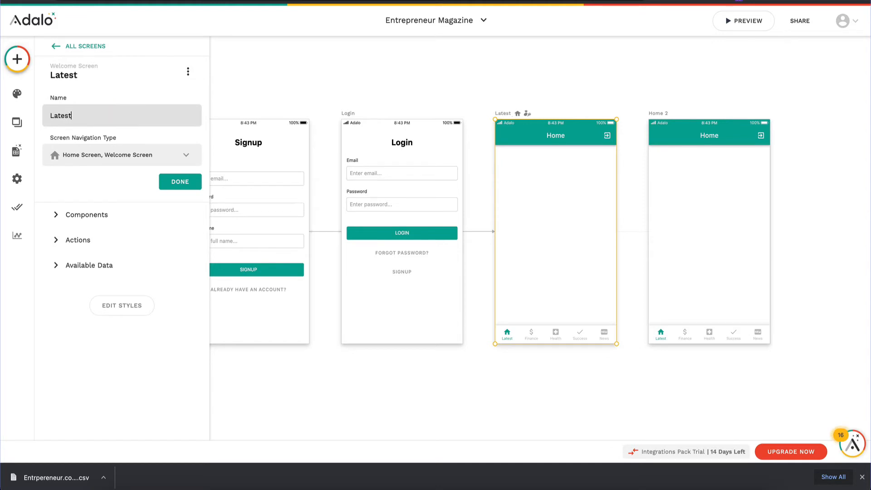
{"action": "left_click", "coordinate": [157, 100]}
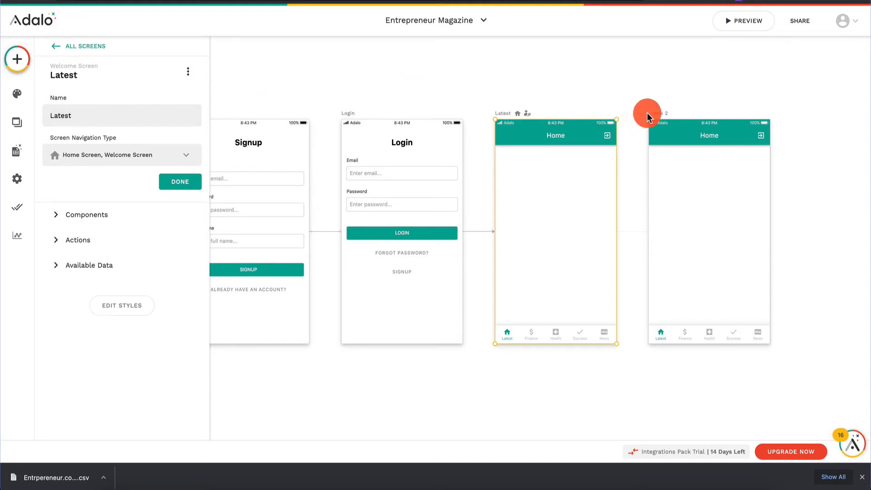
- Rename the duplicated Home 2 screen as Finance
{"action": "left_click", "coordinate": [663, 113]}
{"action": "left_click", "coordinate": [72, 114]}
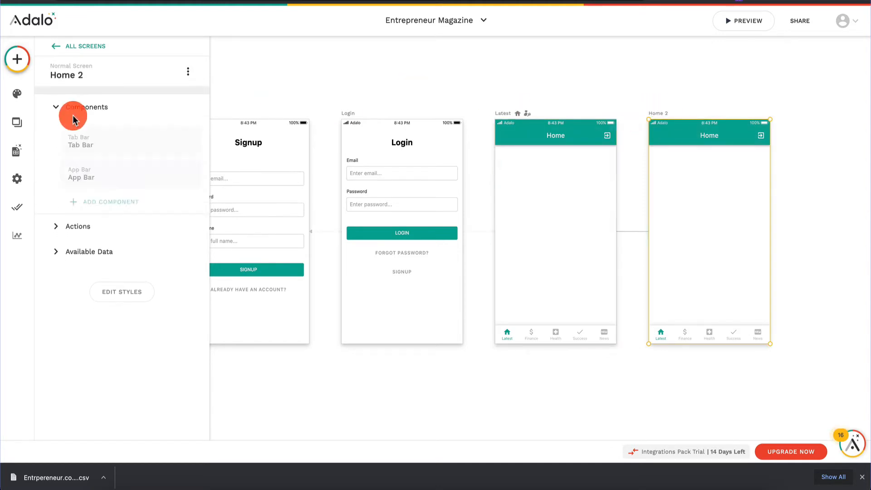
{"action": "left_click", "coordinate": [77, 75]}
{"action": "key", "text": "ctrl+a"}
{"action": "type", "text": "F"}
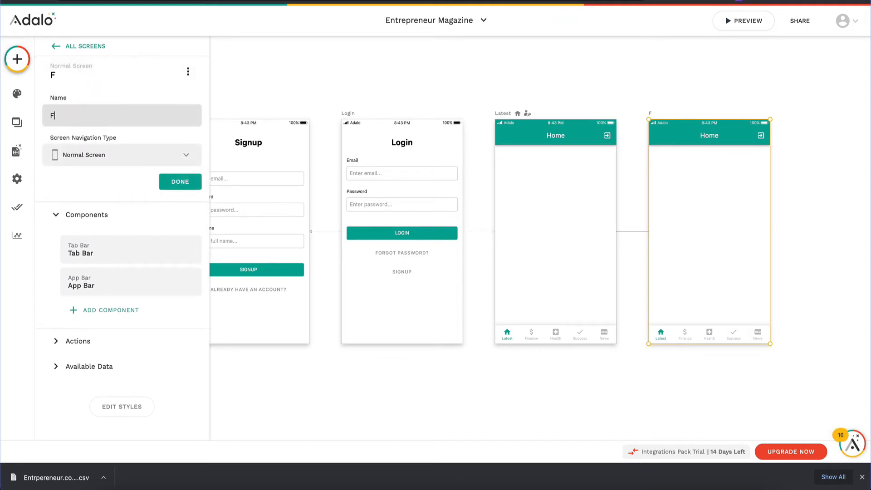
{"action": "type", "text": "inance"}
{"action": "left_click", "coordinate": [118, 97]}
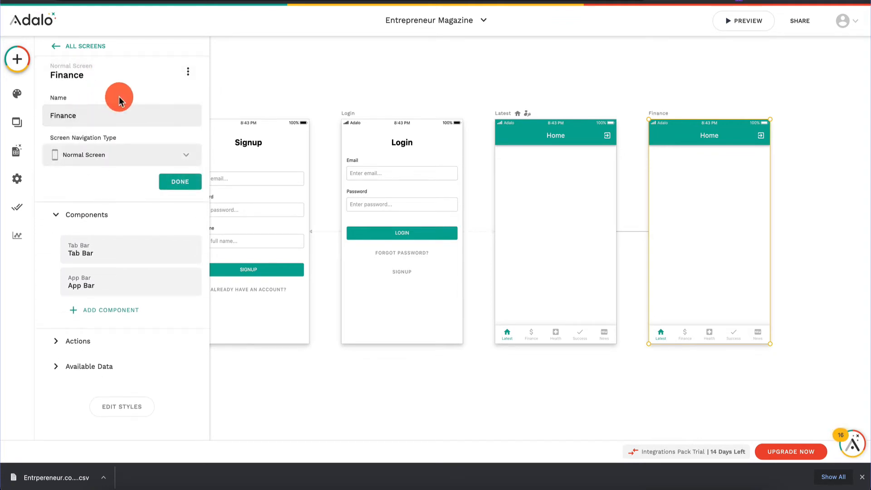
{"action": "left_click", "coordinate": [718, 250]}
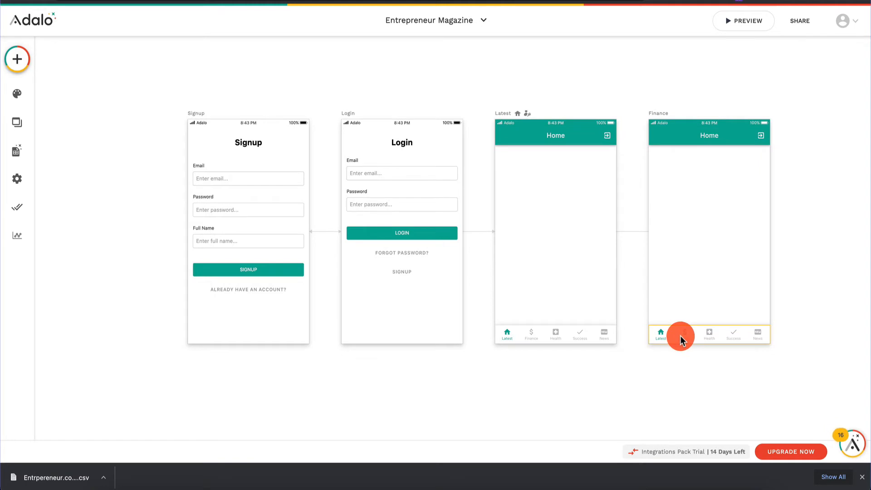
- Set the active tab of the Finance screen's tab bar to Second Tab
{"action": "left_click", "coordinate": [680, 335]}
{"action": "left_click", "coordinate": [107, 257]}
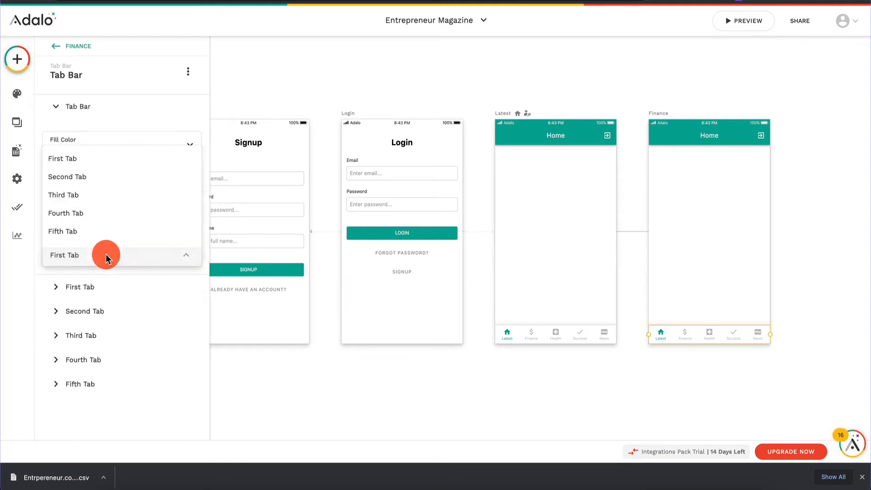
{"action": "left_click", "coordinate": [111, 177]}
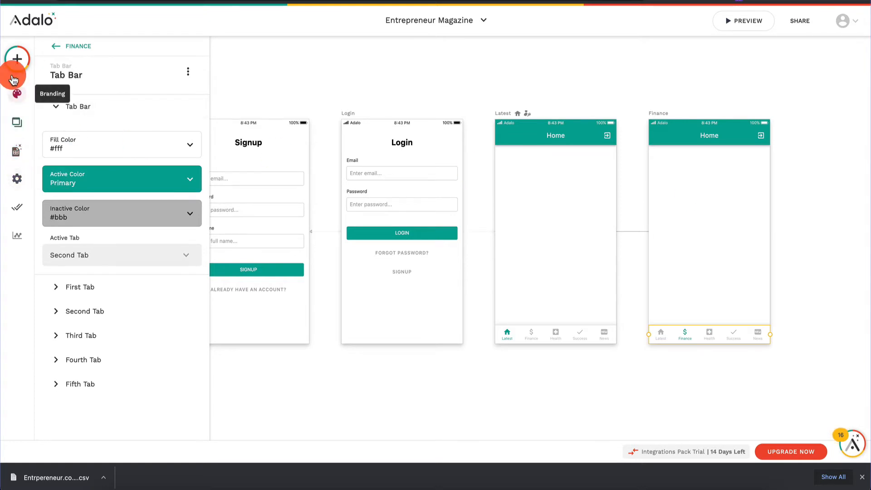
{"action": "left_click", "coordinate": [55, 48]}
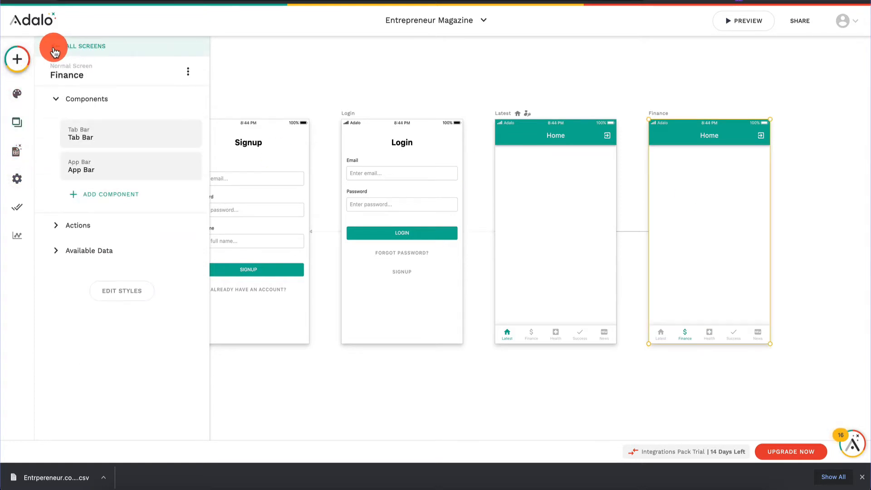
{"action": "left_click", "coordinate": [54, 49]}
- Add a Simple List component to the middle of both the Latest and Finance screens
{"action": "left_click", "coordinate": [17, 59]}
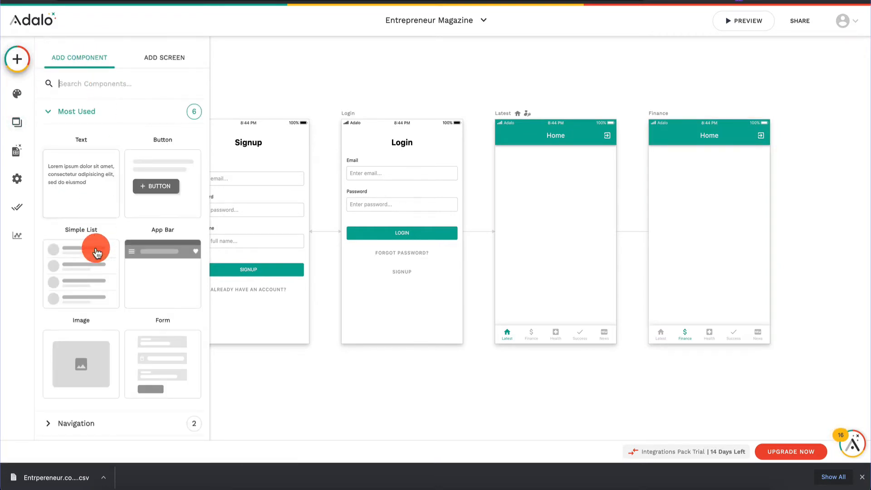
{"action": "left_click_drag", "start_coordinate": [92, 273], "coordinate": [540, 233]}
{"action": "key", "text": "super+v"}
{"action": "scroll", "coordinate": [654, 230], "scroll_direction": "right", "scroll_amount": 2}
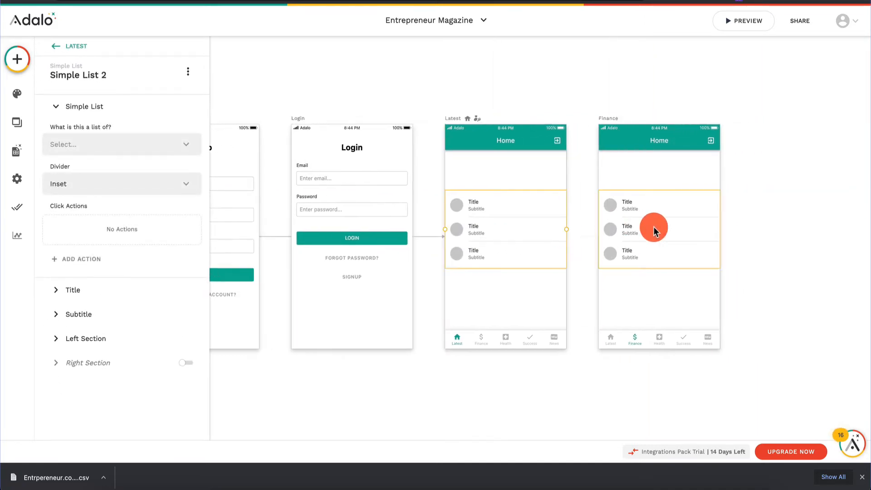
- Make the Finance screen's simple list show the Articles collection
{"action": "left_click", "coordinate": [653, 230]}
{"action": "left_click", "coordinate": [103, 142]}
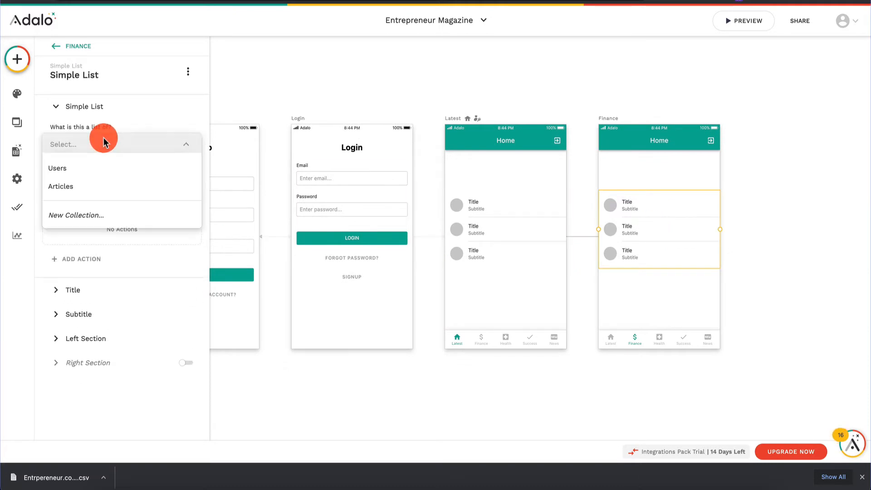
{"action": "left_click", "coordinate": [97, 186]}
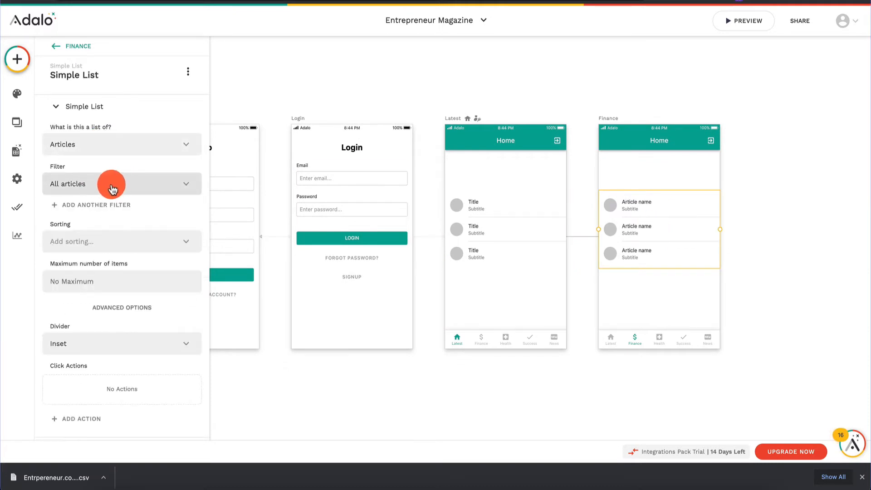
{"action": "left_click", "coordinate": [126, 190]}
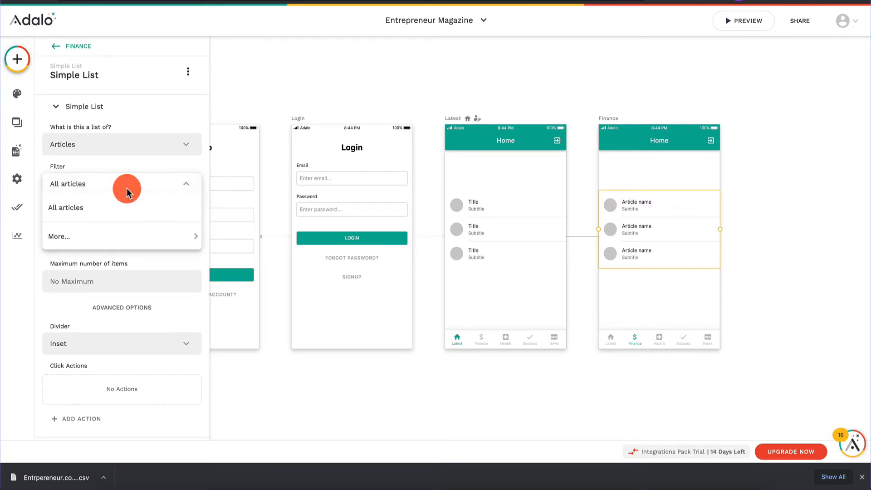
{"action": "left_click", "coordinate": [121, 243]}
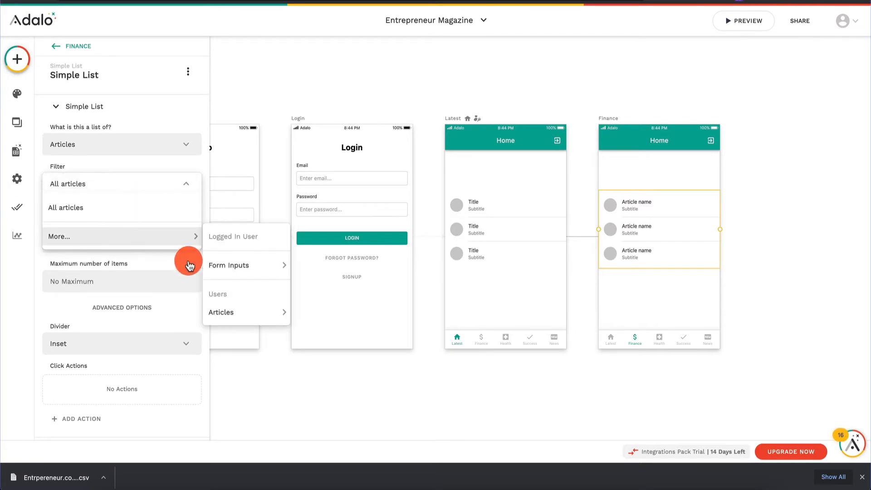
{"action": "left_click", "coordinate": [152, 110]}
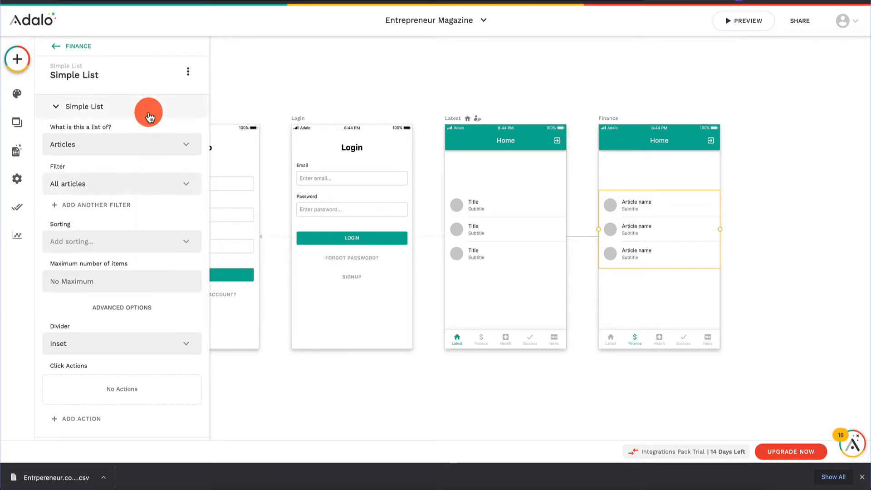
- Add a custom filter to the Finance list so that Topic is equal to Finance
{"action": "left_click", "coordinate": [85, 203]}
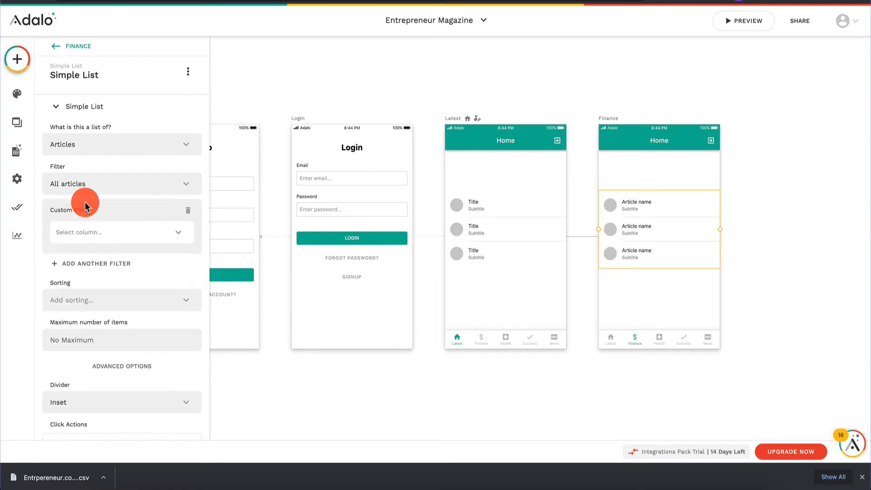
{"action": "left_click", "coordinate": [93, 232]}
{"action": "left_click", "coordinate": [89, 304]}
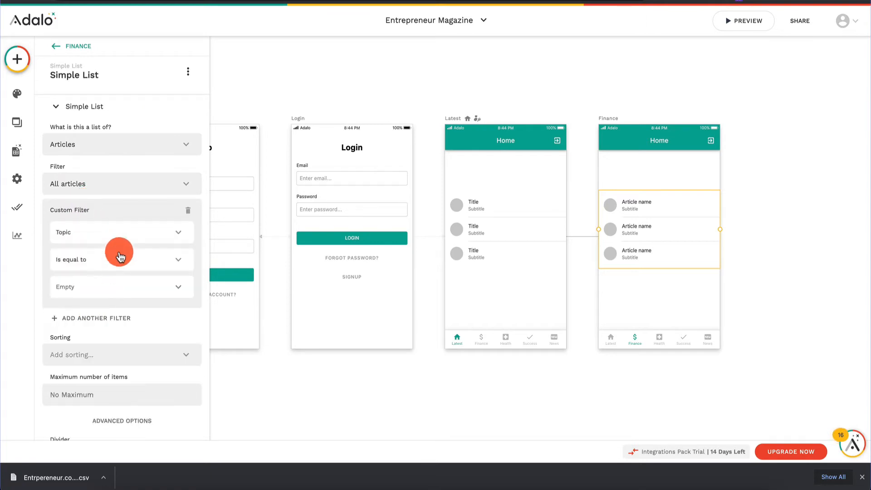
{"action": "left_click", "coordinate": [112, 282]}
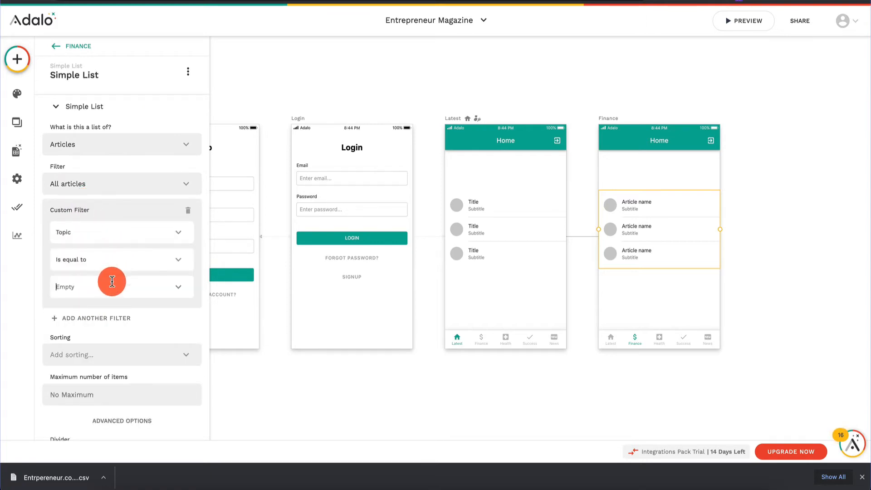
{"action": "type", "text": "Finance"}
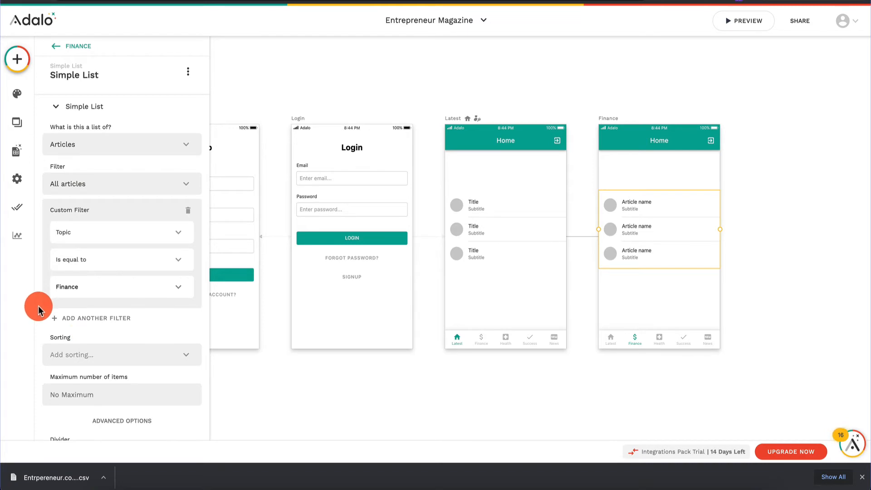
- Look over the Finance list's remaining settings and briefly preview the app
{"action": "scroll", "coordinate": [88, 278], "scroll_direction": "down", "scroll_amount": 3}
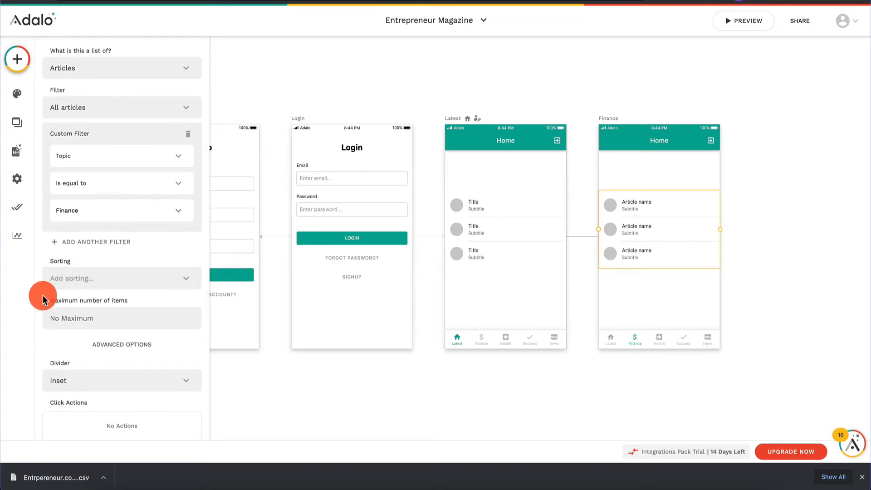
{"action": "scroll", "coordinate": [43, 297], "scroll_direction": "down", "scroll_amount": 6}
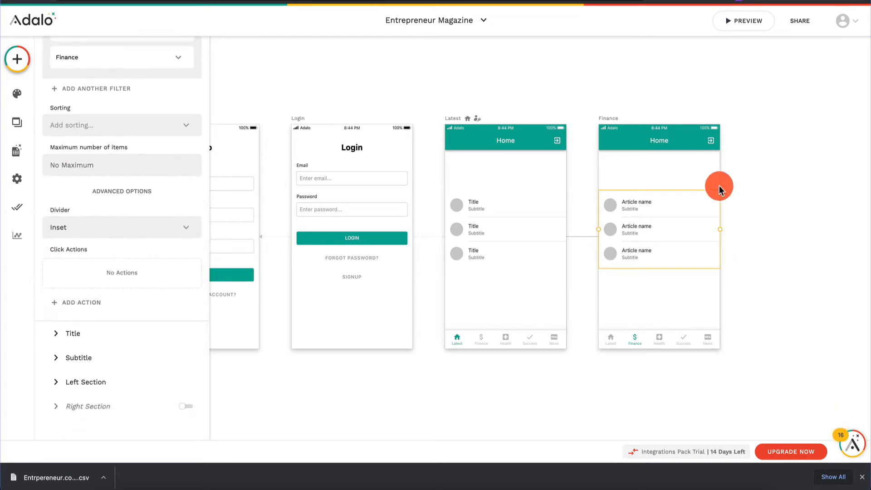
{"action": "left_click", "coordinate": [755, 23]}
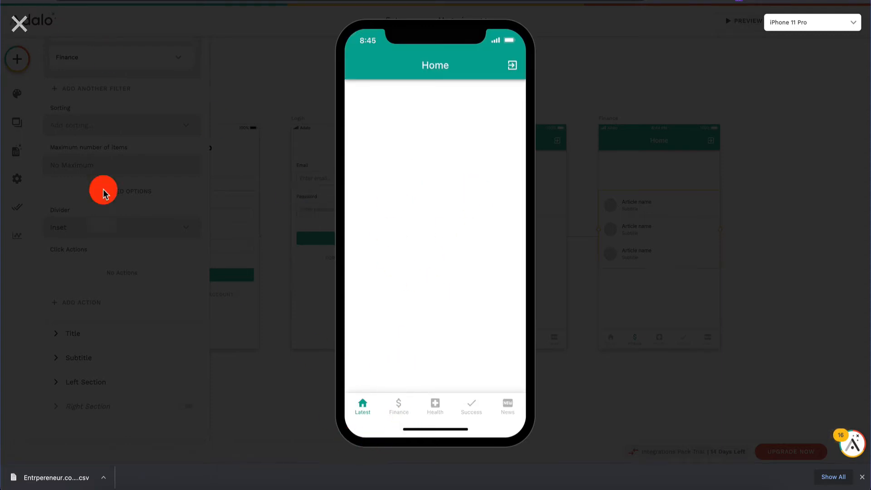
{"action": "left_click", "coordinate": [24, 25]}
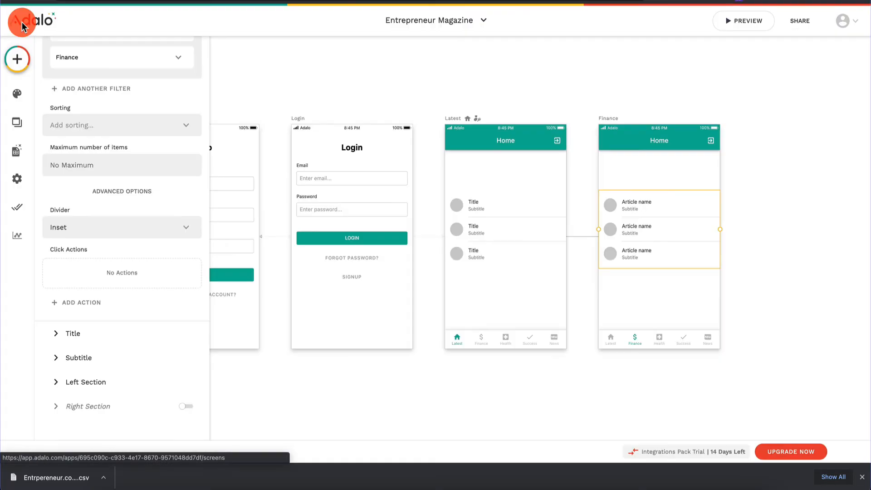
- Give the second tab of the Latest screen's tab bar a click action that links to the Finance screen
{"action": "left_click", "coordinate": [490, 344]}
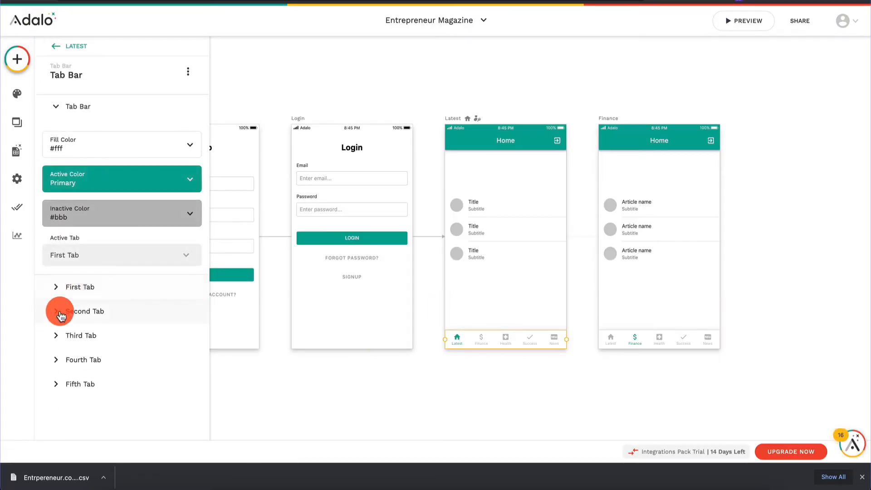
{"action": "left_click", "coordinate": [60, 315]}
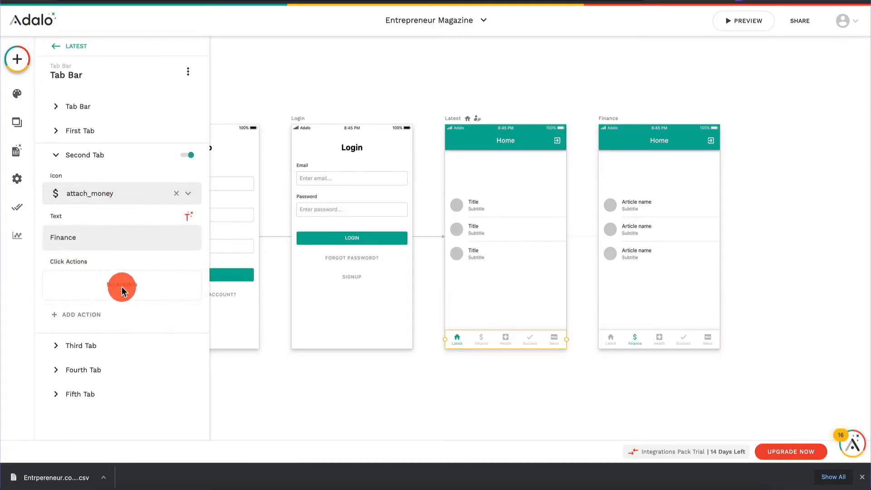
{"action": "left_click", "coordinate": [91, 310]}
{"action": "mouse_move", "coordinate": [140, 132]}
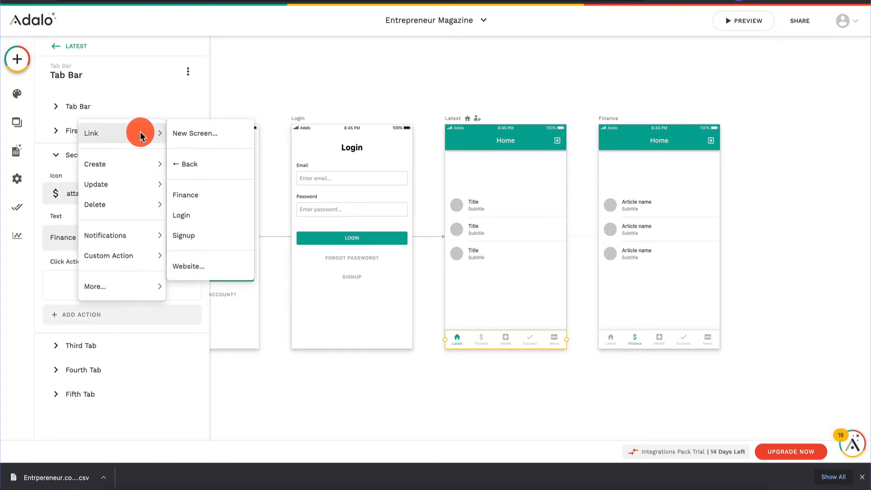
{"action": "left_click", "coordinate": [207, 200]}
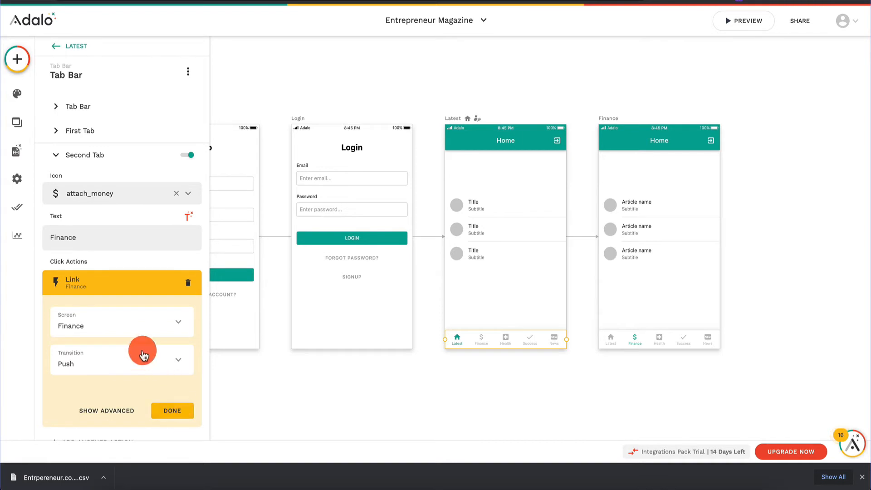
{"action": "left_click", "coordinate": [171, 411]}
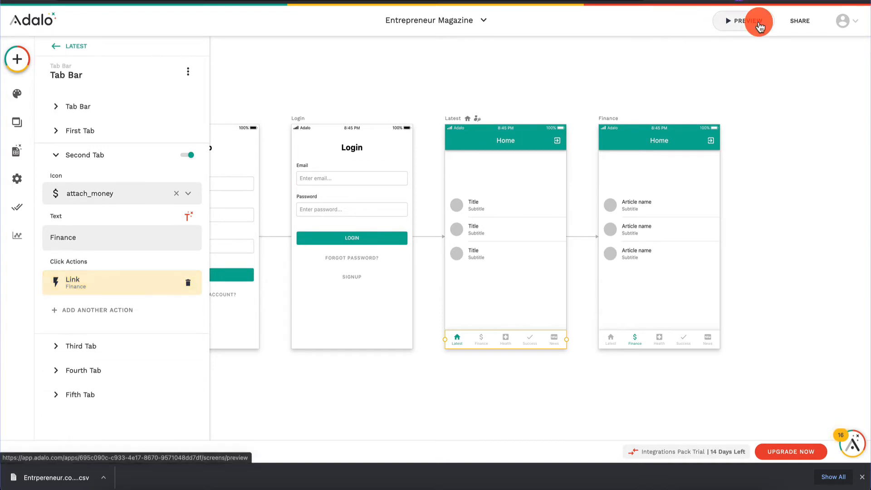
- Preview the app, switch to its Finance tab and look through the listed articles
{"action": "left_click", "coordinate": [759, 24]}
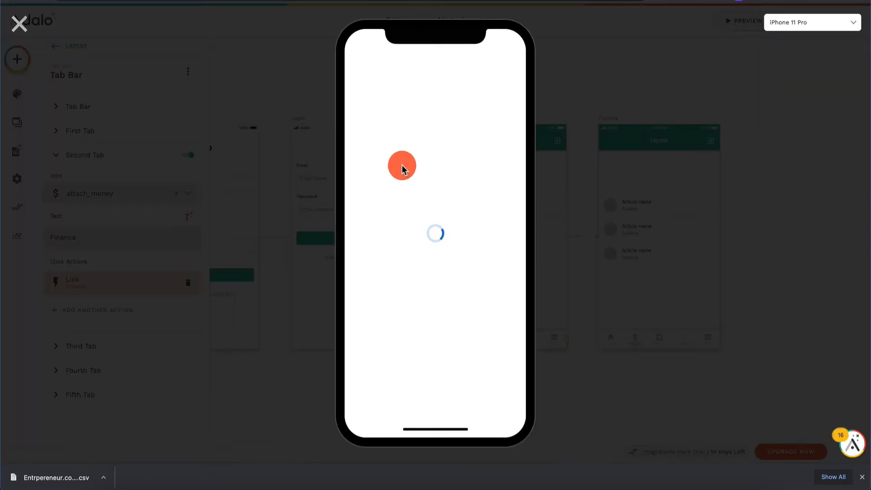
{"action": "left_click", "coordinate": [401, 408]}
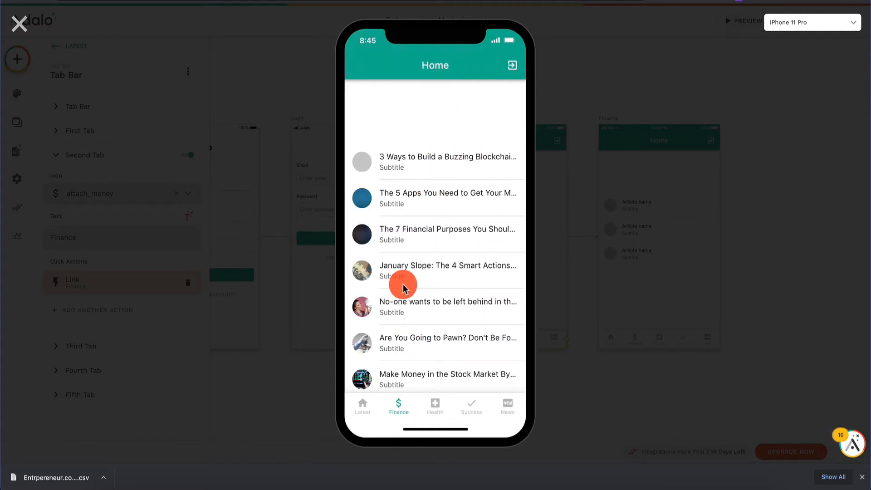
{"action": "scroll", "coordinate": [405, 288], "scroll_direction": "down", "scroll_amount": 1}
{"action": "scroll", "coordinate": [408, 260], "scroll_direction": "up", "scroll_amount": 1}
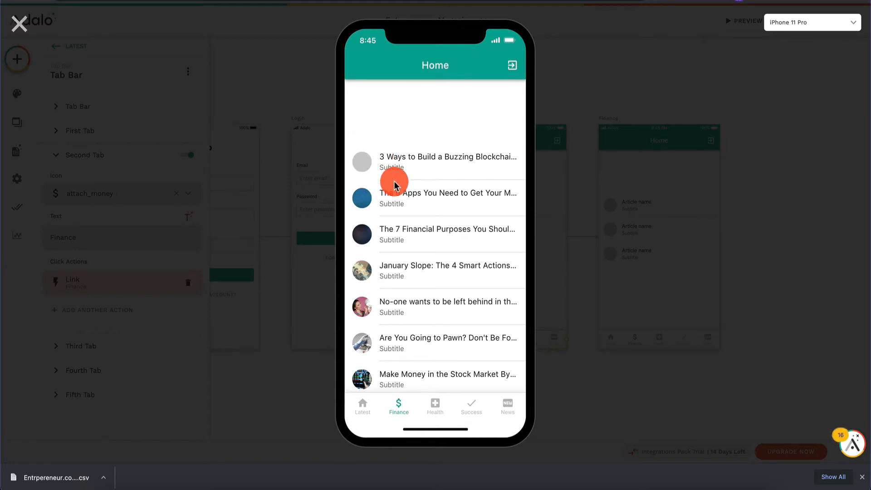
{"action": "scroll", "coordinate": [395, 182], "scroll_direction": "down", "scroll_amount": 1}
{"action": "scroll", "coordinate": [420, 188], "scroll_direction": "up", "scroll_amount": 1}
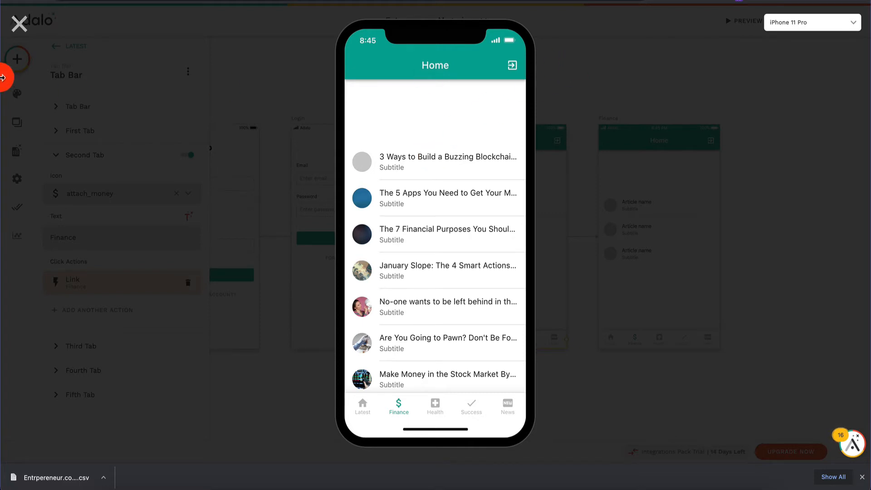
- Close the preview and move the article list on the Finance screen up to sit directly beneath the header bar
{"action": "left_click", "coordinate": [20, 23]}
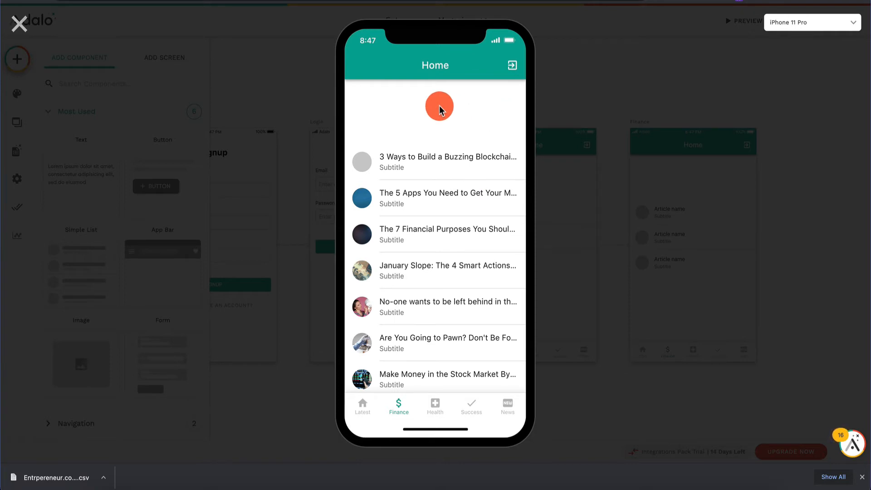
{"action": "left_click", "coordinate": [19, 23]}
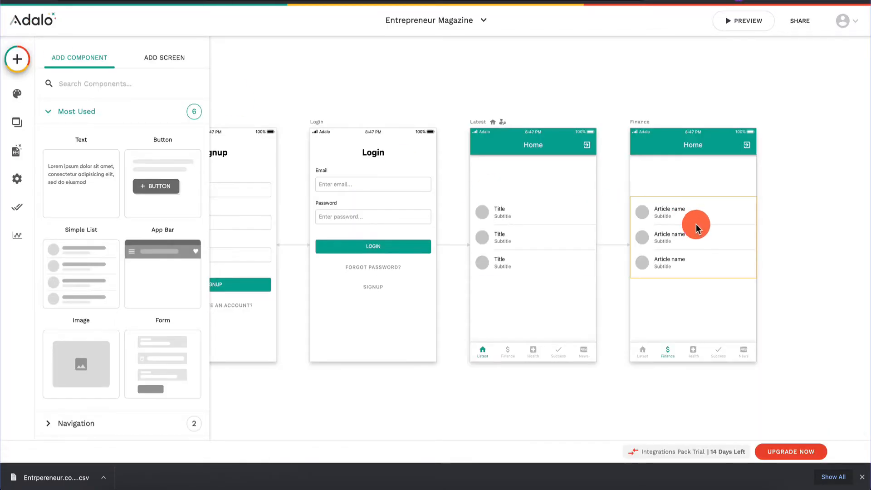
{"action": "left_click_drag", "start_coordinate": [696, 225], "coordinate": [698, 184]}
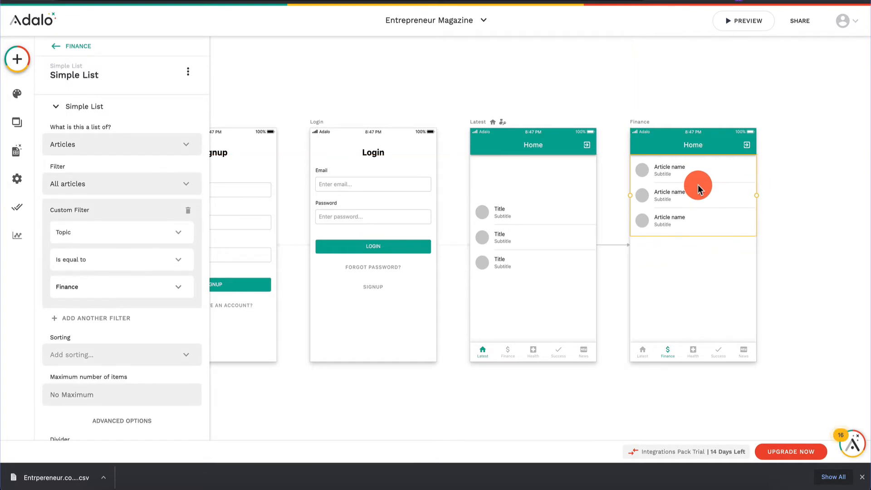
- Preview the app and check the repositioned article list on its Finance tab
{"action": "left_click", "coordinate": [755, 24]}
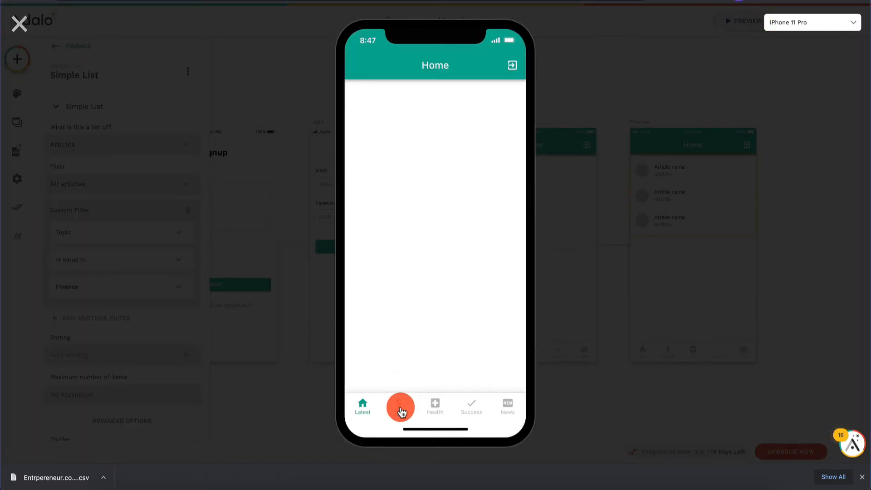
{"action": "left_click", "coordinate": [400, 407]}
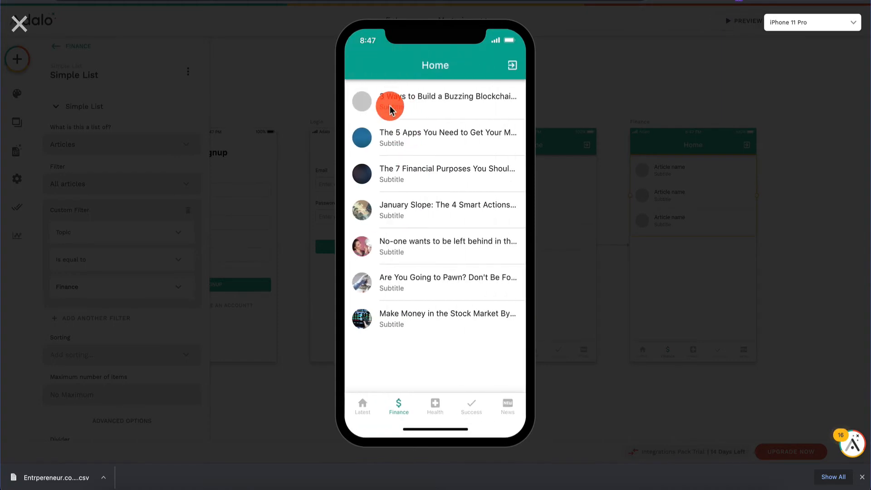
{"action": "left_click", "coordinate": [21, 24]}
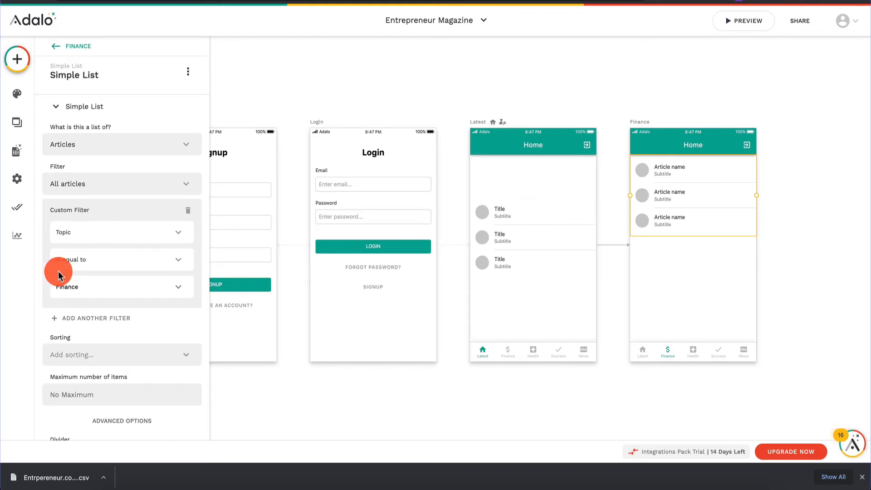
- Replace the Finance list's placeholder subtitle text with the current article's Body field
{"action": "scroll", "coordinate": [97, 267], "scroll_direction": "down", "scroll_amount": 4}
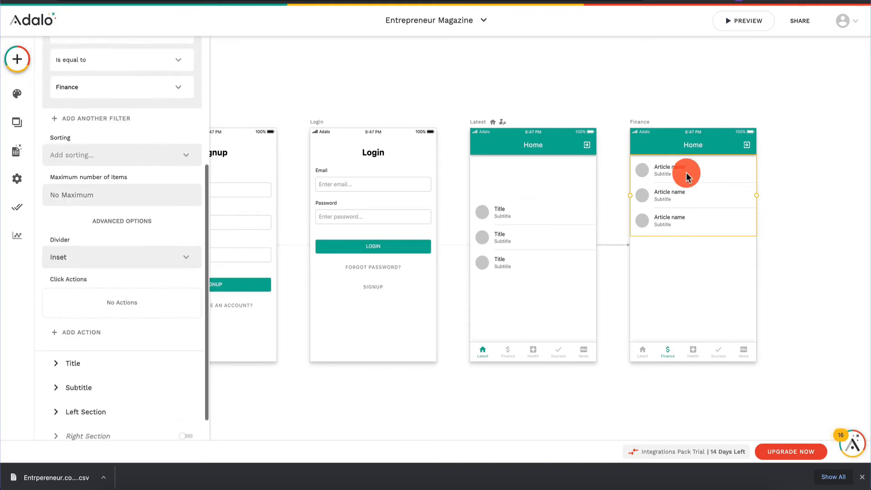
{"action": "scroll", "coordinate": [140, 346], "scroll_direction": "down", "scroll_amount": 1}
{"action": "left_click", "coordinate": [81, 334]}
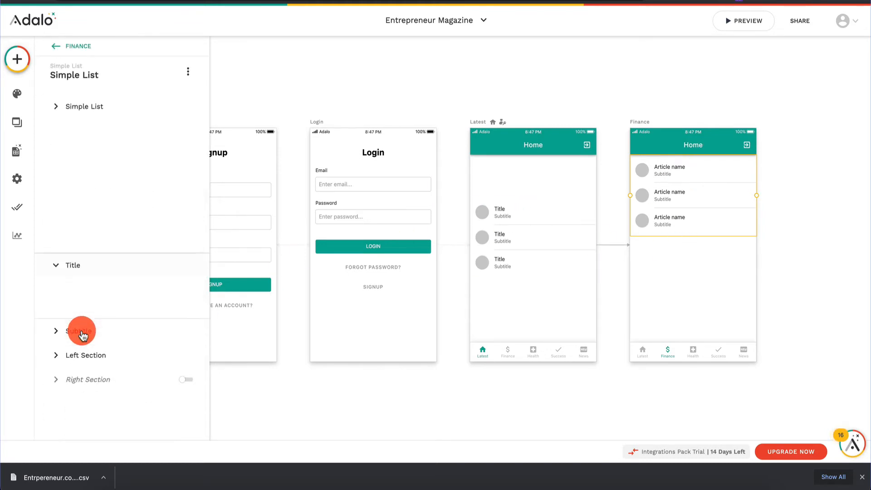
{"action": "left_click", "coordinate": [82, 217]}
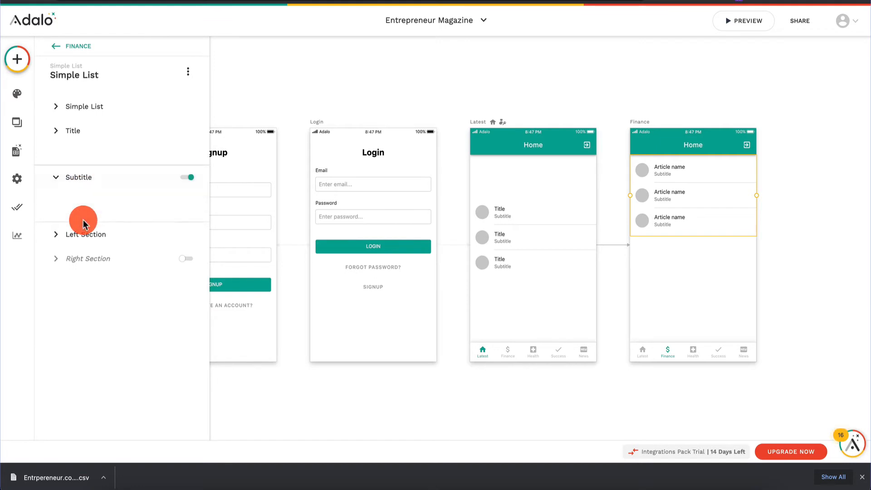
{"action": "key", "text": "ctrl+a"}
{"action": "key", "text": "BackSpace"}
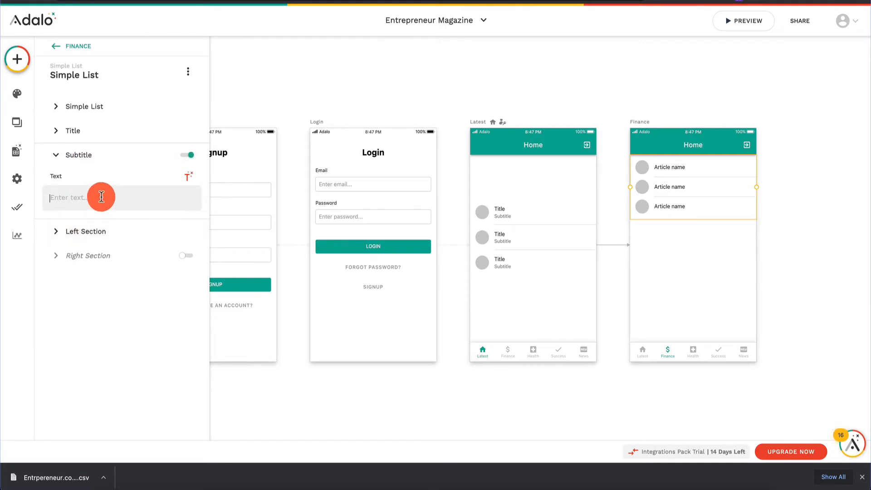
{"action": "left_click", "coordinate": [188, 176]}
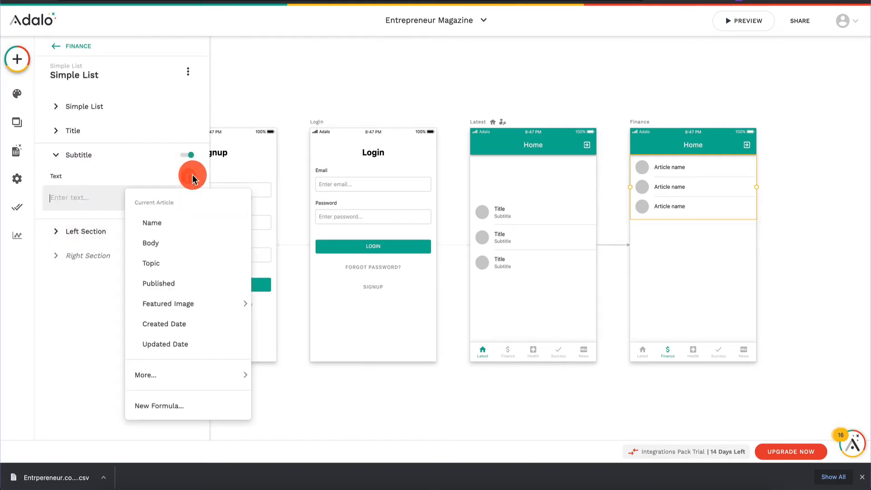
{"action": "left_click", "coordinate": [166, 245]}
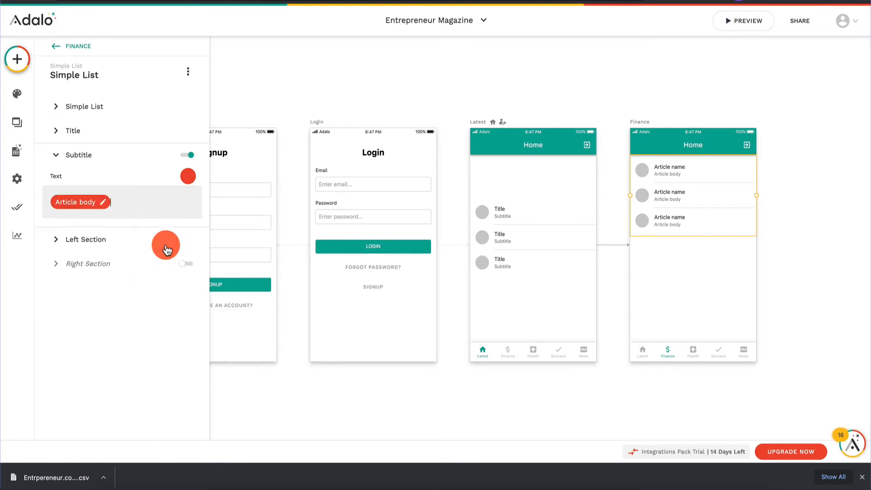
{"action": "left_click", "coordinate": [91, 203]}
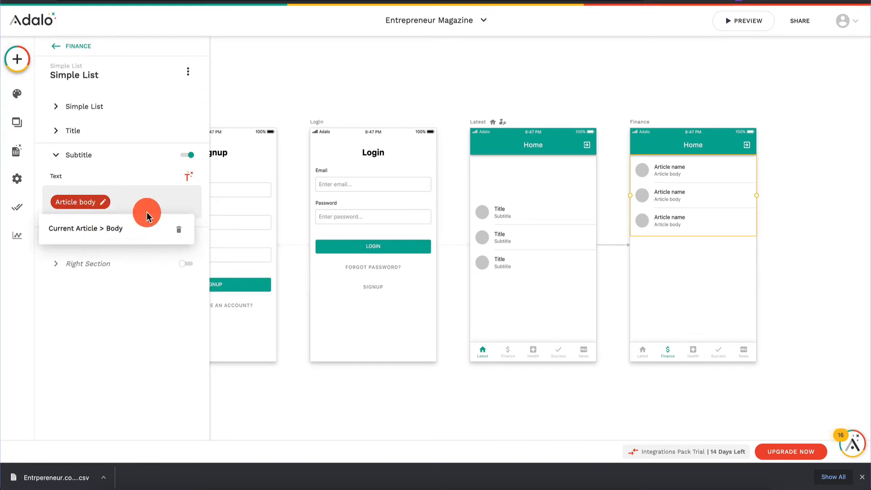
{"action": "left_click", "coordinate": [188, 176]}
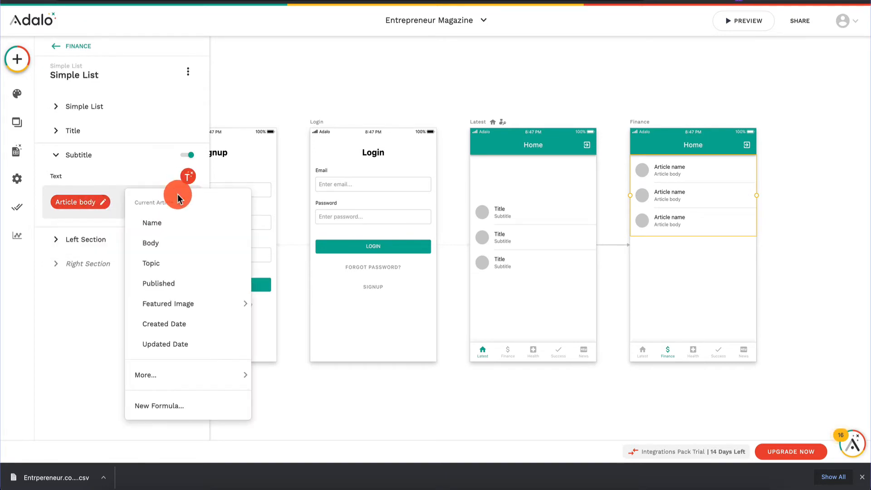
{"action": "left_click", "coordinate": [208, 416]}
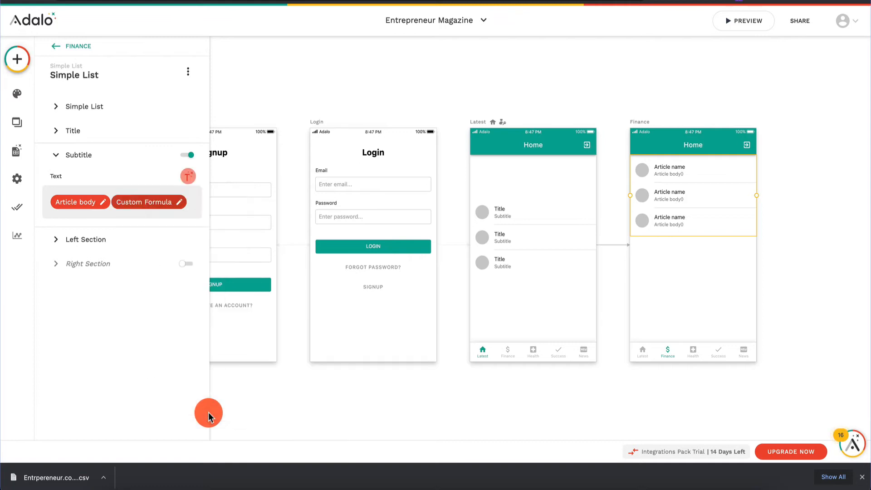
{"action": "left_click", "coordinate": [167, 204]}
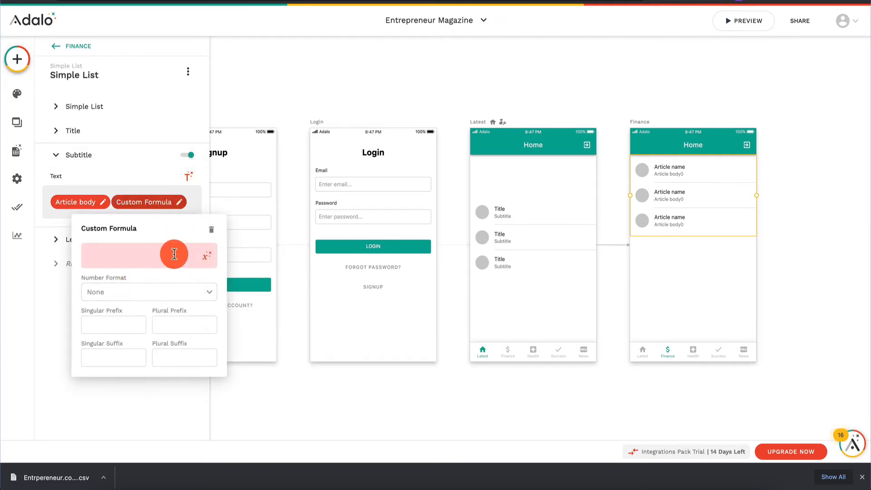
{"action": "left_click", "coordinate": [207, 256]}
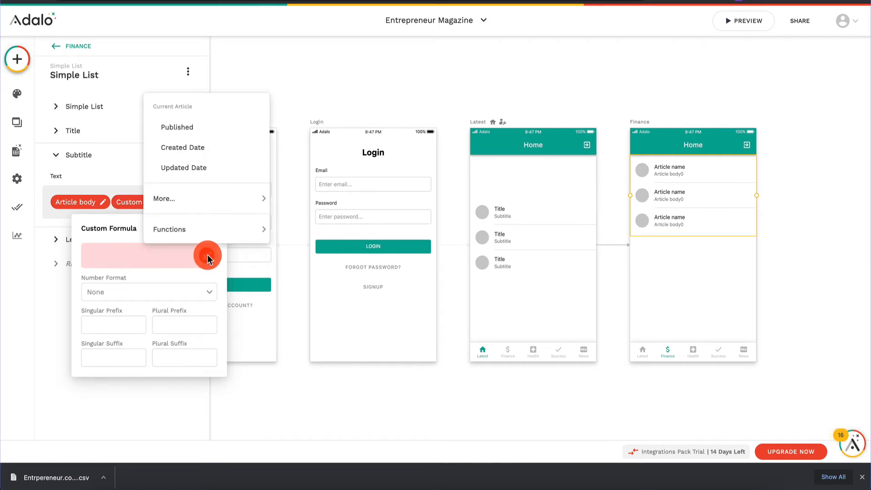
{"action": "mouse_move", "coordinate": [219, 229]}
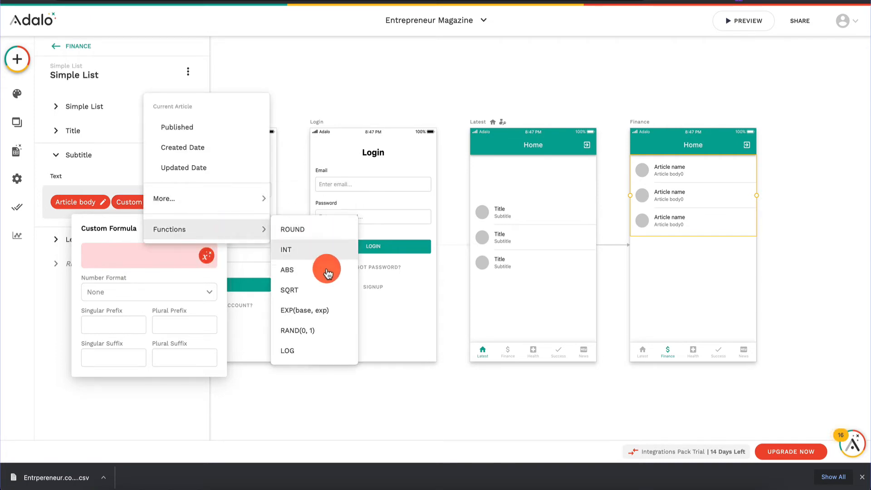
{"action": "mouse_move", "coordinate": [226, 200]}
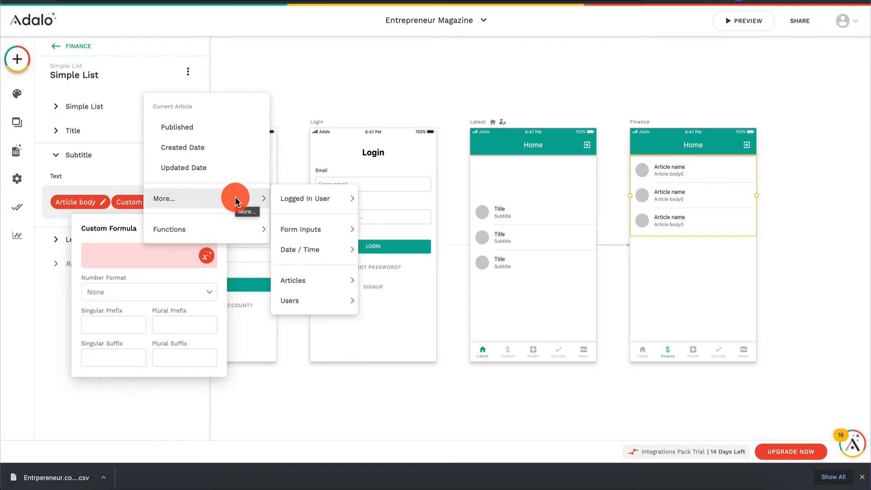
{"action": "mouse_move", "coordinate": [323, 286]}
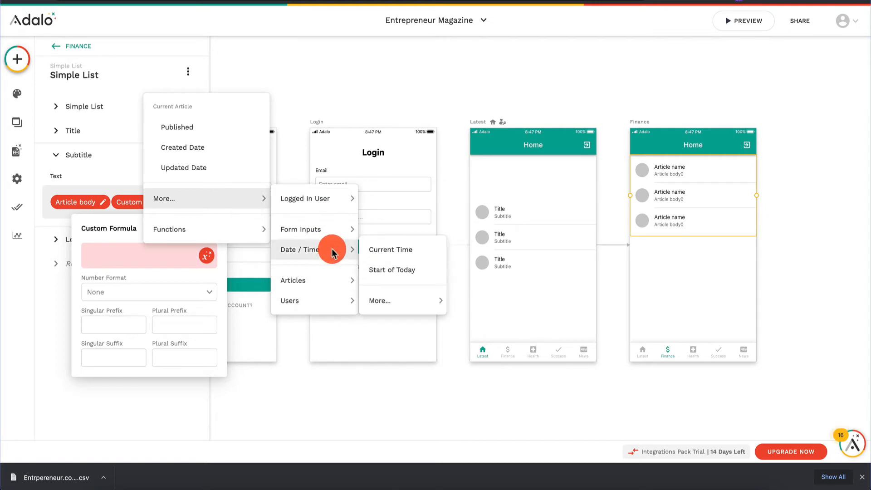
{"action": "mouse_move", "coordinate": [335, 195]}
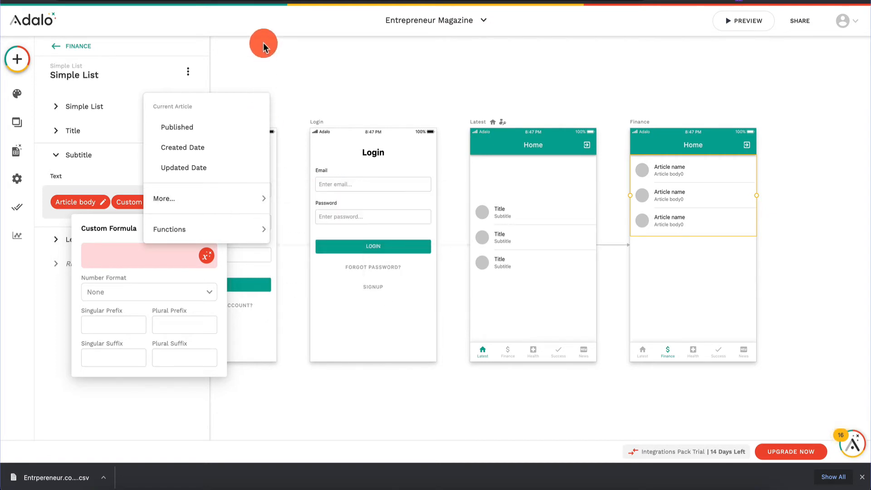
{"action": "left_click", "coordinate": [115, 192]}
{"action": "left_click", "coordinate": [198, 205]}
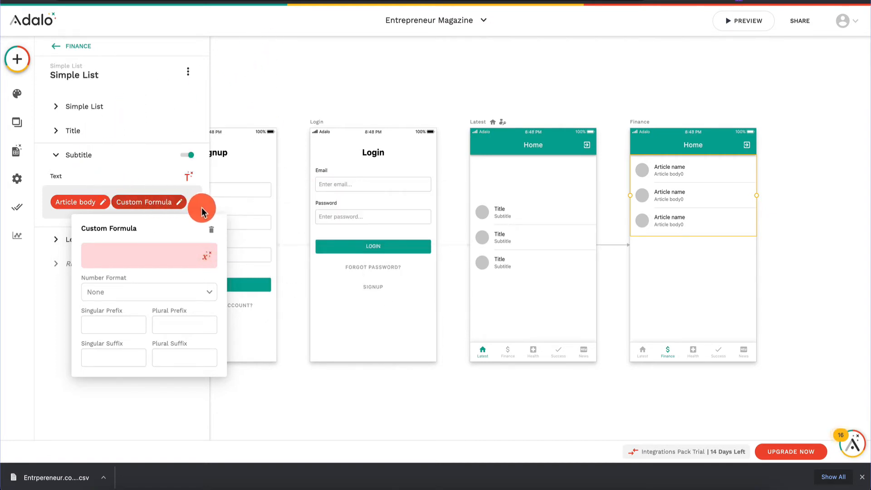
{"action": "key", "text": "BackSpace"}
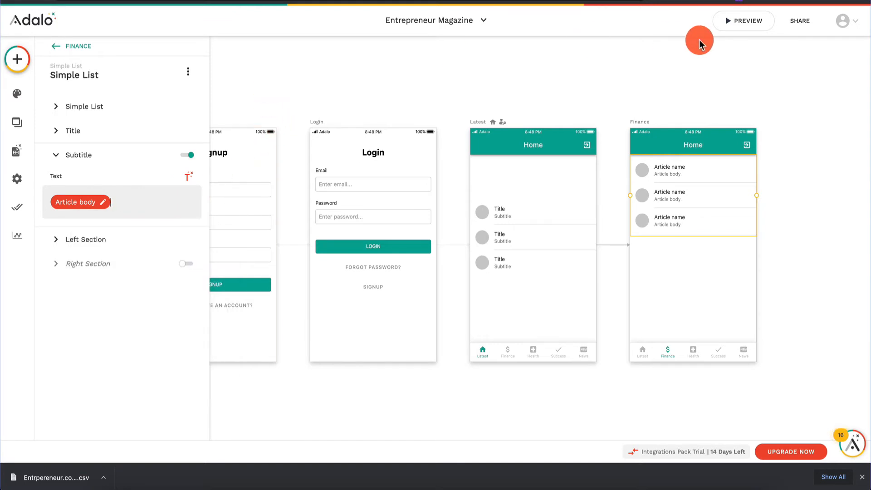
- Preview the Finance tab again and check the subtitles beneath the article names
{"action": "left_click", "coordinate": [772, 53]}
{"action": "left_click", "coordinate": [752, 27]}
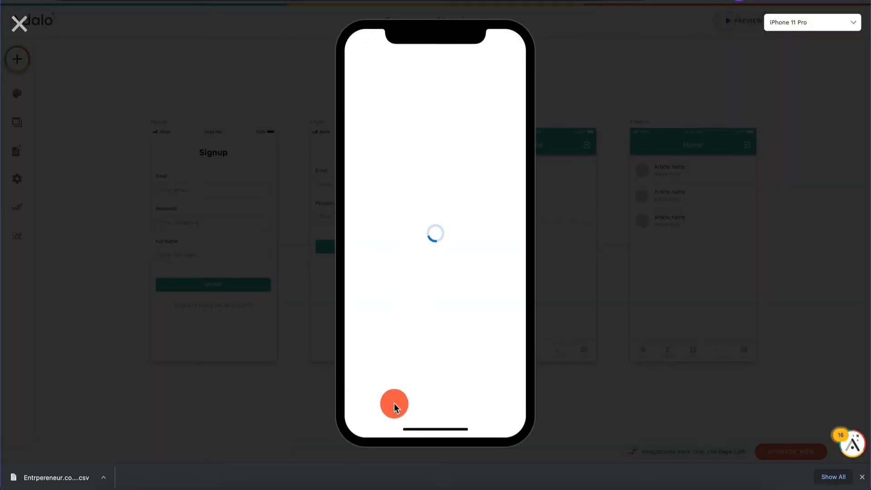
{"action": "left_click", "coordinate": [398, 410]}
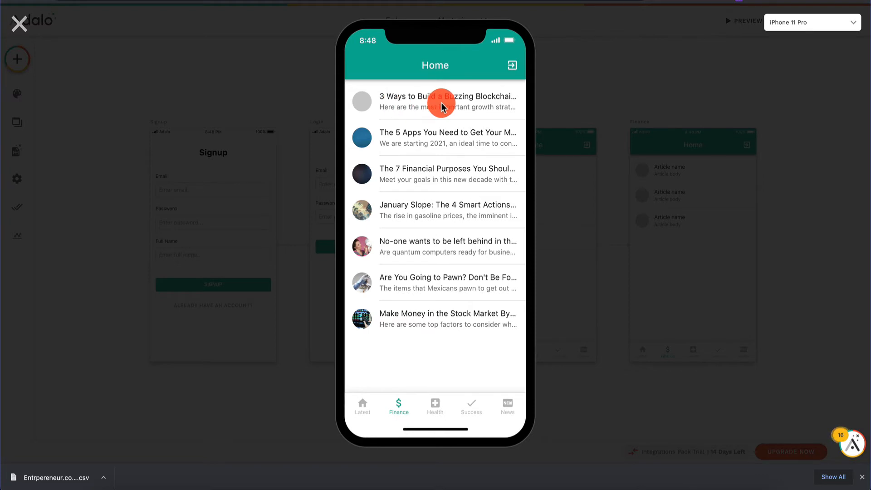
{"action": "left_click", "coordinate": [19, 24]}
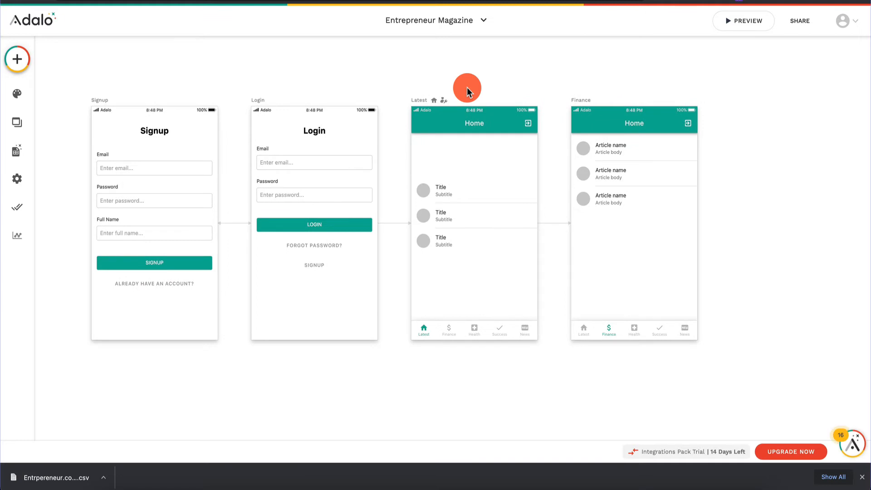
{"action": "scroll", "coordinate": [630, 393], "scroll_direction": "down", "scroll_amount": 2}
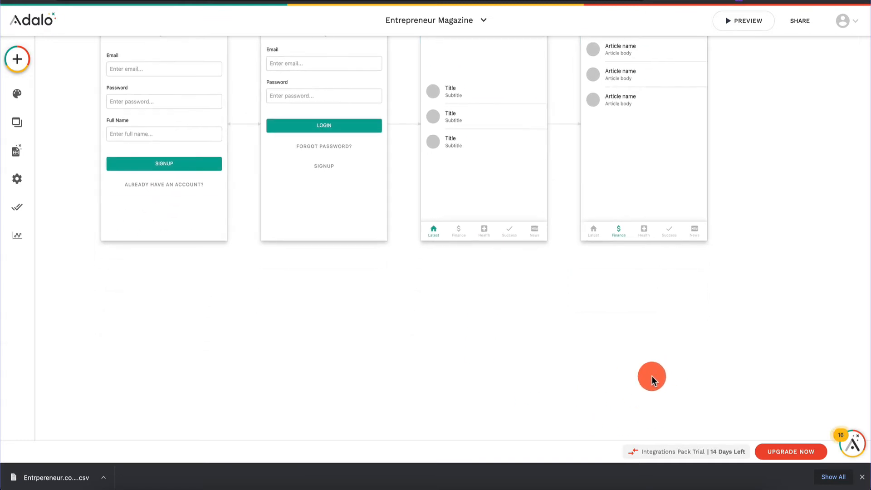
{"action": "scroll", "coordinate": [563, 333], "scroll_direction": "up", "scroll_amount": 2}
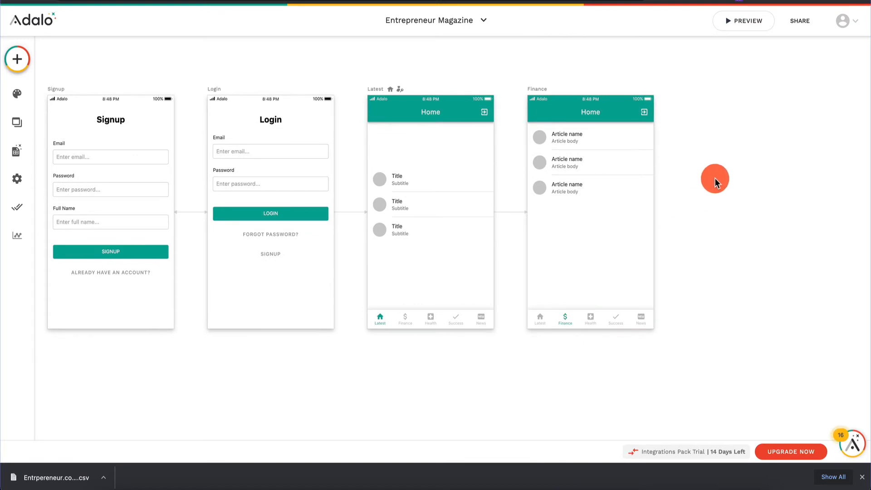
{"action": "scroll", "coordinate": [715, 181], "scroll_direction": "down", "scroll_amount": 3}
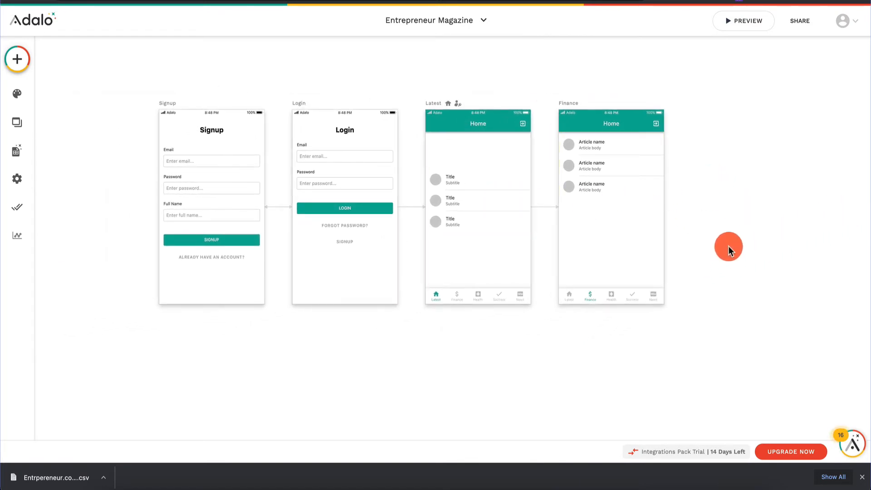
{"action": "scroll", "coordinate": [510, 377], "scroll_direction": "down", "scroll_amount": 5}
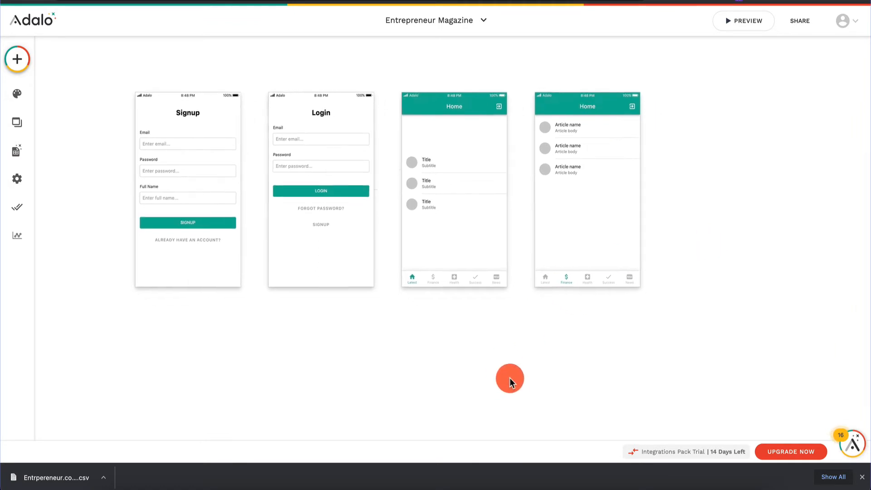
{"action": "scroll", "coordinate": [510, 377], "scroll_direction": "right", "scroll_amount": 3}
{"action": "scroll", "coordinate": [510, 378], "scroll_direction": "down", "scroll_amount": 1}
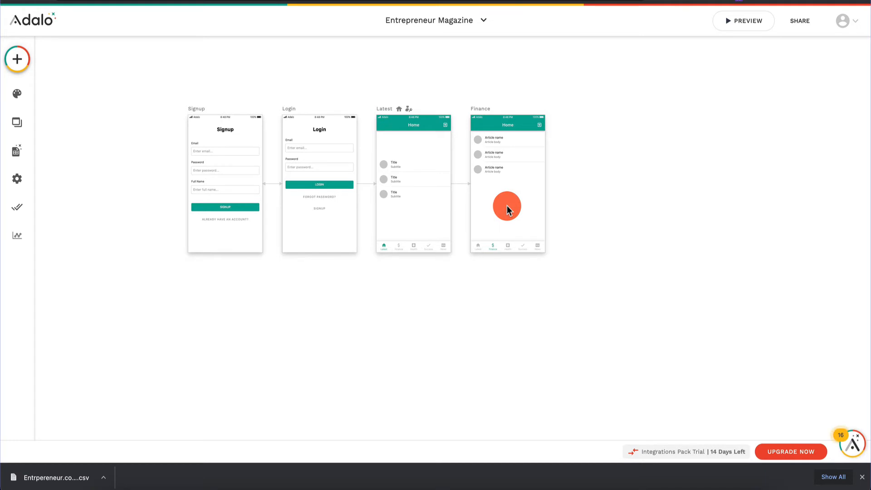
- Create a screen named Finance Detail from the Info template and place it directly beneath the Finance screen on the canvas
{"action": "left_click", "coordinate": [18, 59]}
{"action": "left_click", "coordinate": [176, 61]}
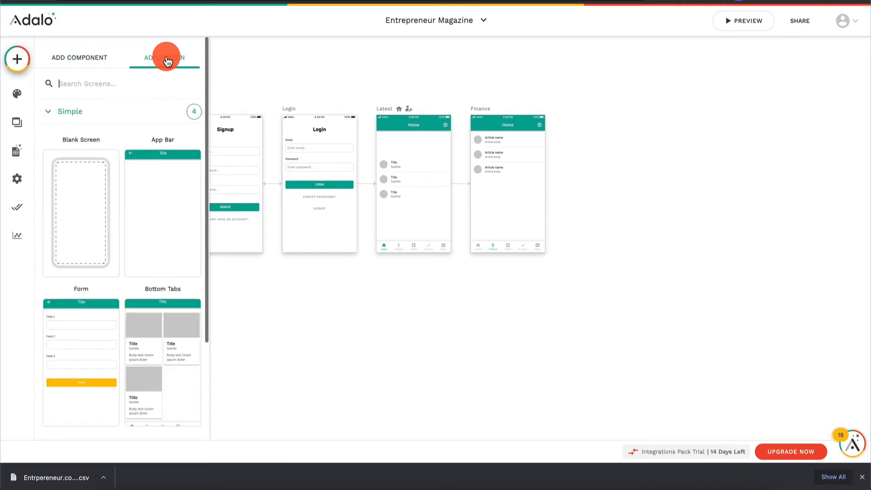
{"action": "scroll", "coordinate": [109, 209], "scroll_direction": "down", "scroll_amount": 3}
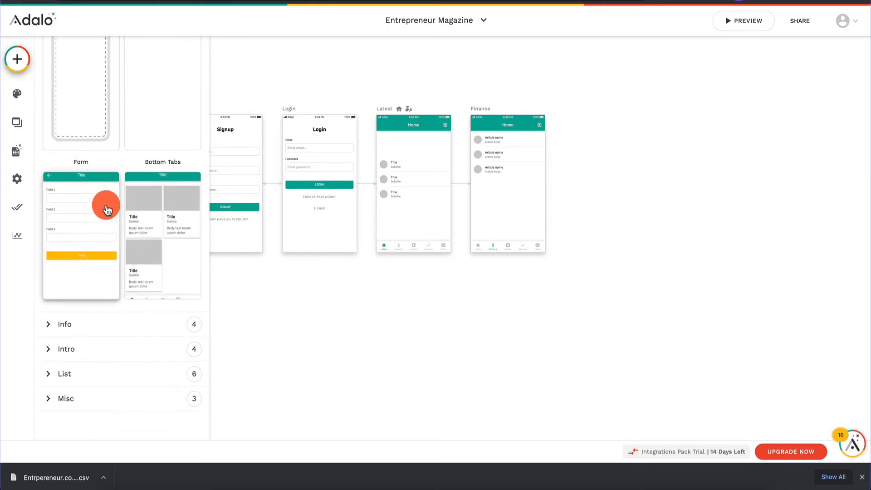
{"action": "scroll", "coordinate": [108, 204], "scroll_direction": "up", "scroll_amount": 3}
{"action": "scroll", "coordinate": [135, 223], "scroll_direction": "down", "scroll_amount": 3}
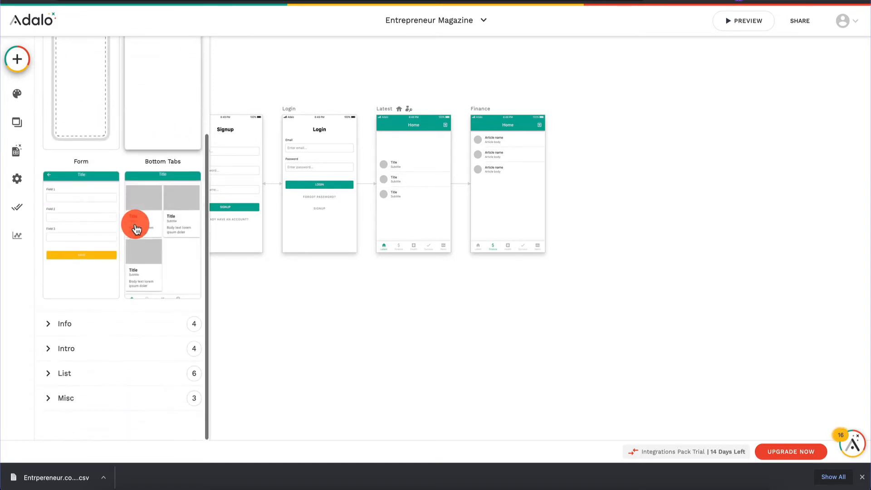
{"action": "left_click", "coordinate": [89, 322]}
{"action": "scroll", "coordinate": [89, 322], "scroll_direction": "down", "scroll_amount": 2}
{"action": "scroll", "coordinate": [89, 323], "scroll_direction": "down", "scroll_amount": 4}
{"action": "scroll", "coordinate": [94, 195], "scroll_direction": "up", "scroll_amount": 1}
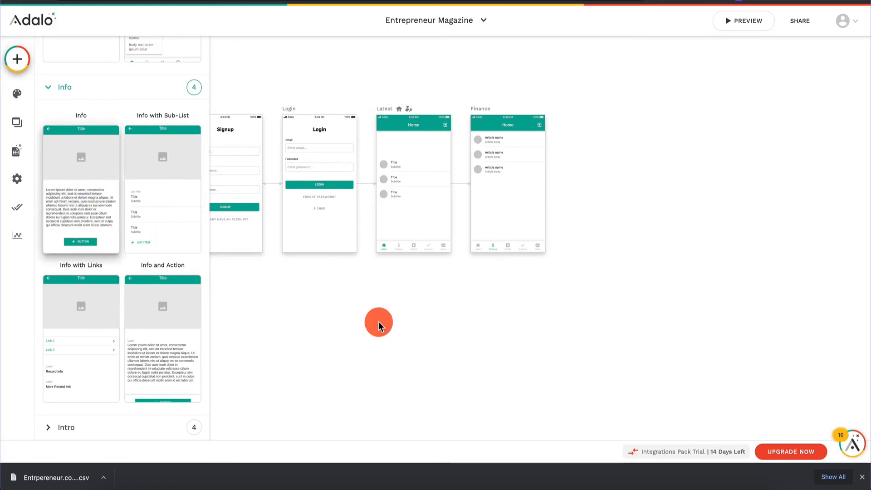
{"action": "left_click", "coordinate": [93, 202]}
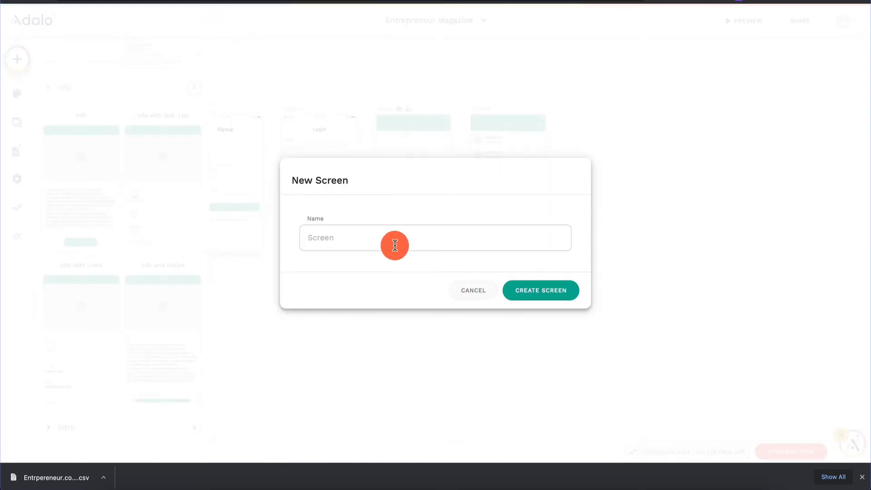
{"action": "type", "text": "Finance Detail"}
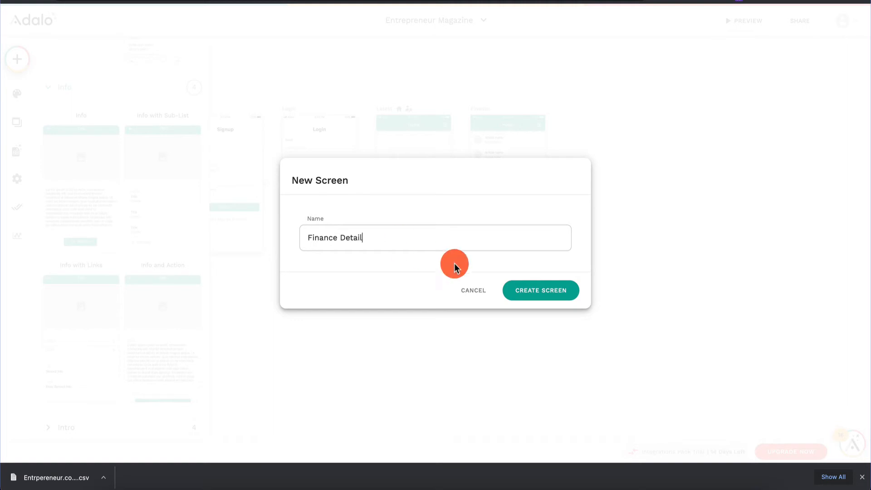
{"action": "left_click", "coordinate": [544, 288]}
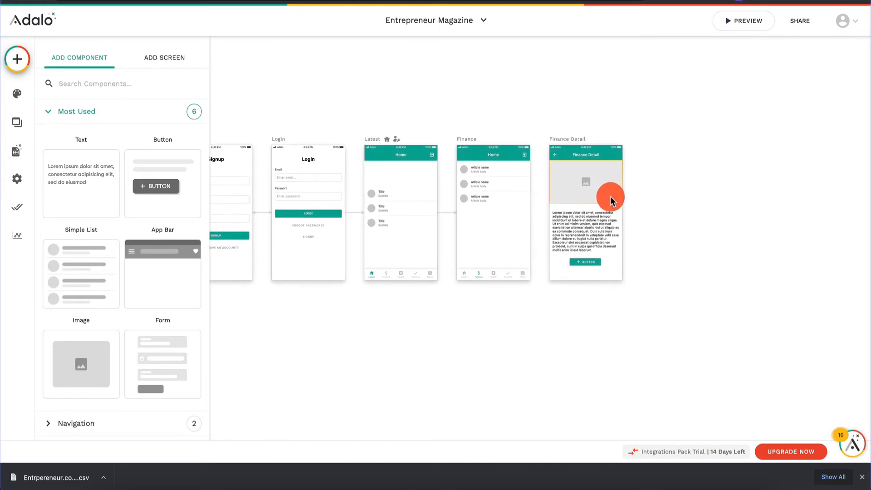
{"action": "left_click_drag", "start_coordinate": [568, 139], "coordinate": [477, 307]}
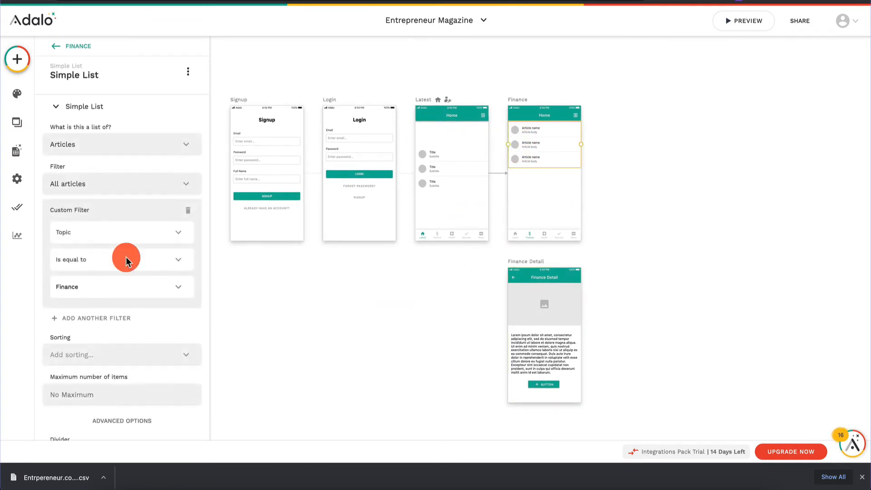
- Give the Finance screen's article list an action that links to the Finance Detail screen with the Push transition
{"action": "scroll", "coordinate": [93, 261], "scroll_direction": "down", "scroll_amount": 4}
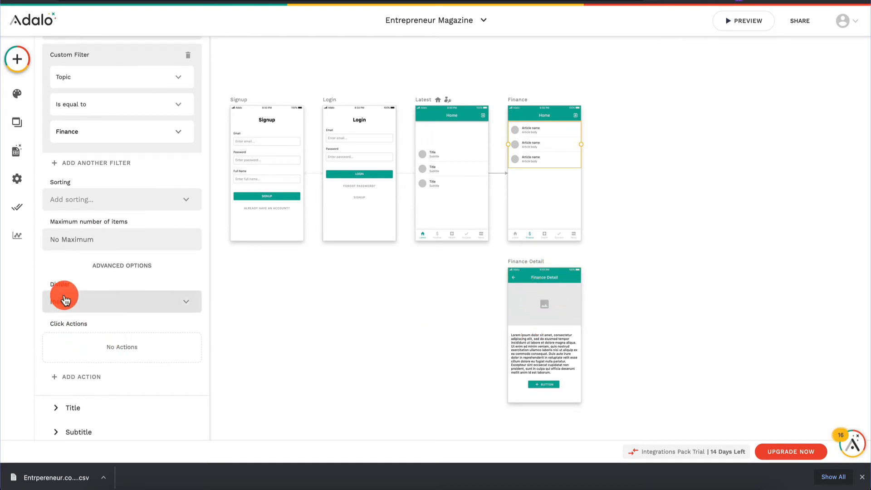
{"action": "scroll", "coordinate": [121, 295], "scroll_direction": "up", "scroll_amount": 4}
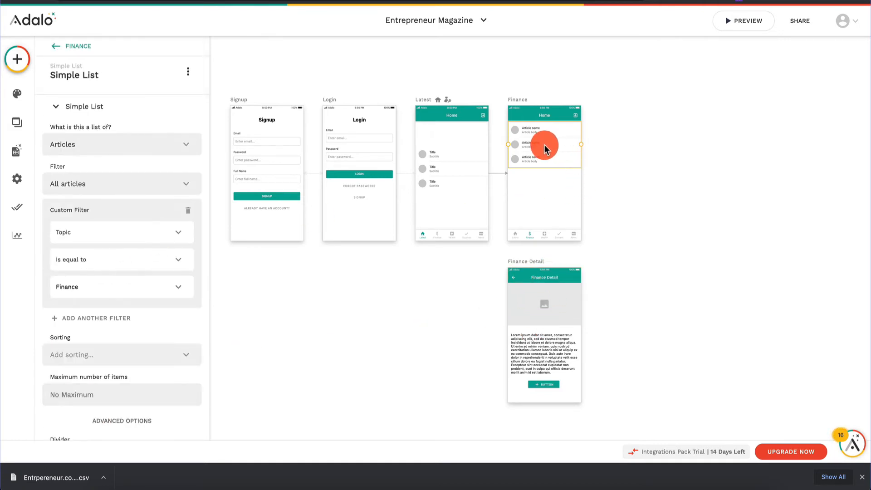
{"action": "scroll", "coordinate": [55, 311], "scroll_direction": "down", "scroll_amount": 5}
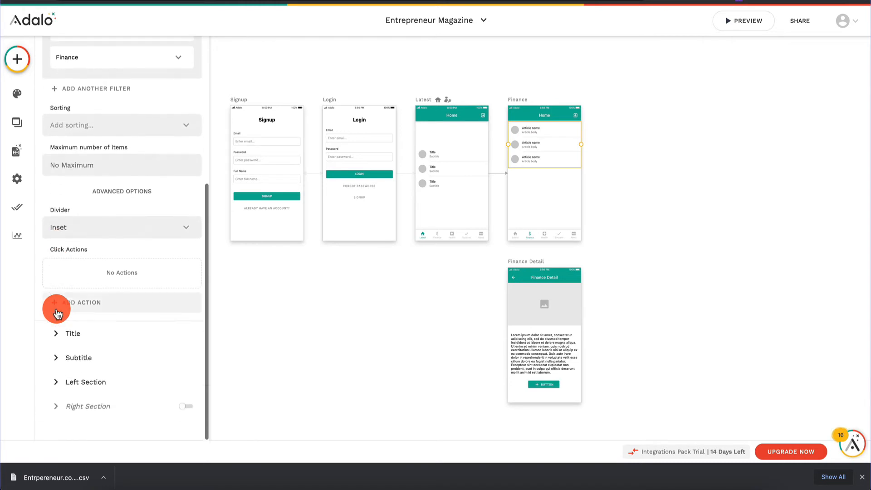
{"action": "left_click", "coordinate": [82, 302]}
{"action": "mouse_move", "coordinate": [140, 118]}
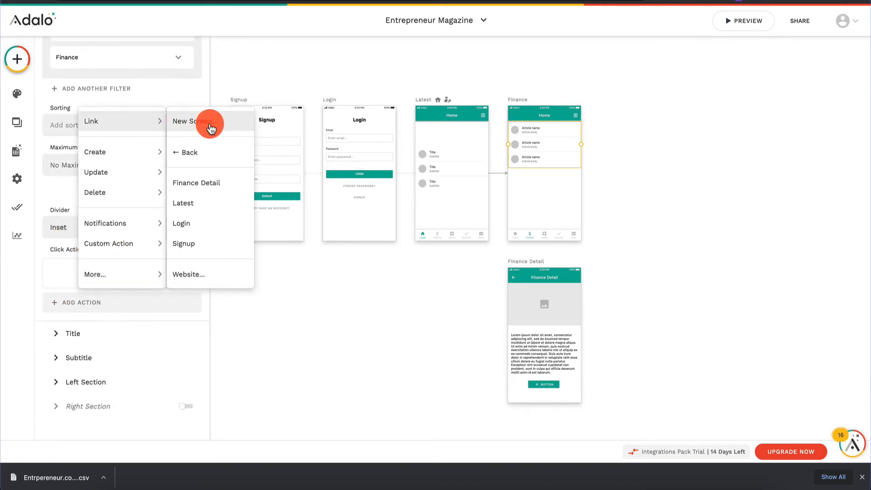
{"action": "left_click", "coordinate": [213, 186]}
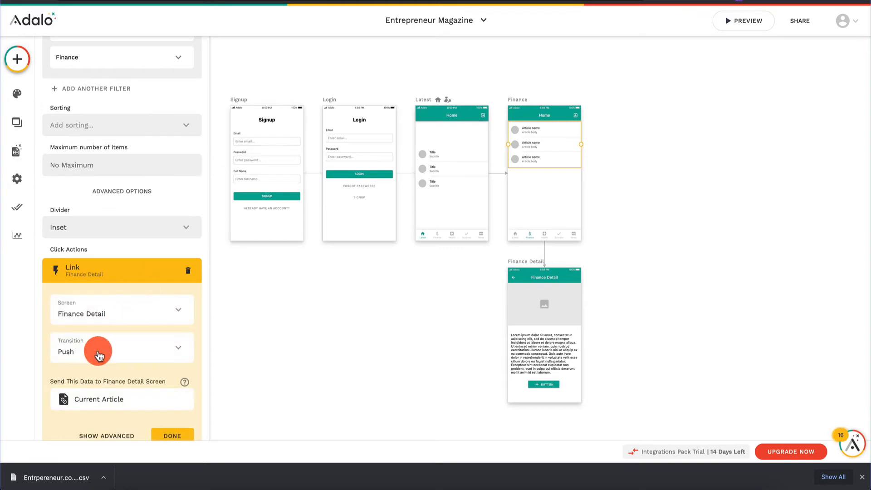
{"action": "scroll", "coordinate": [110, 356], "scroll_direction": "down", "scroll_amount": 1}
{"action": "scroll", "coordinate": [110, 356], "scroll_direction": "down", "scroll_amount": 2}
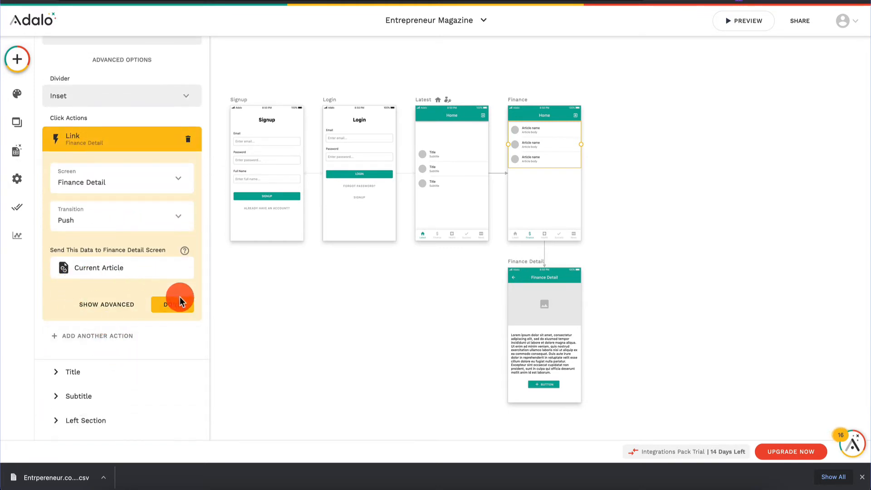
{"action": "left_click", "coordinate": [183, 313]}
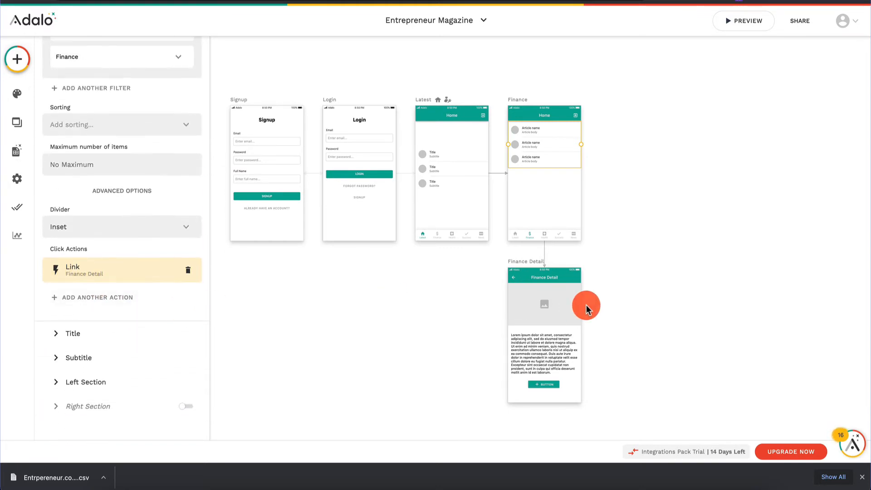
- Copy the Finance screen's tab bar and place the duplicate along the bottom edge of the Finance Detail screen
{"action": "left_click", "coordinate": [557, 306]}
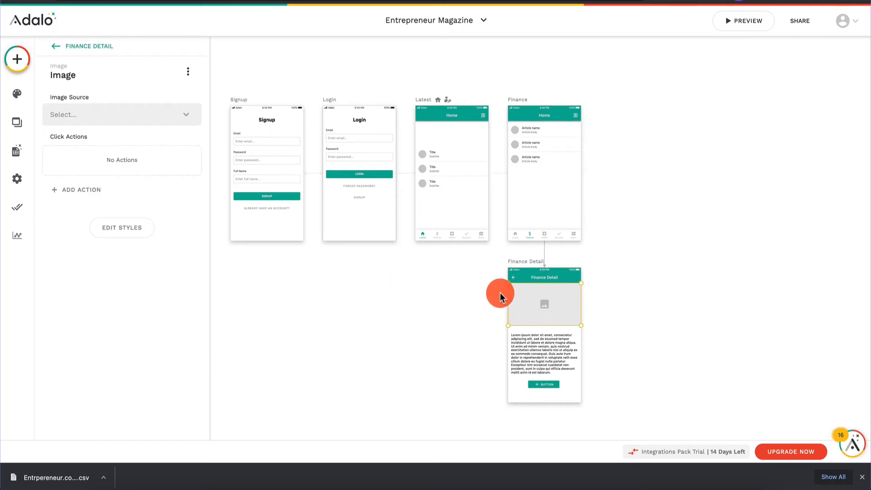
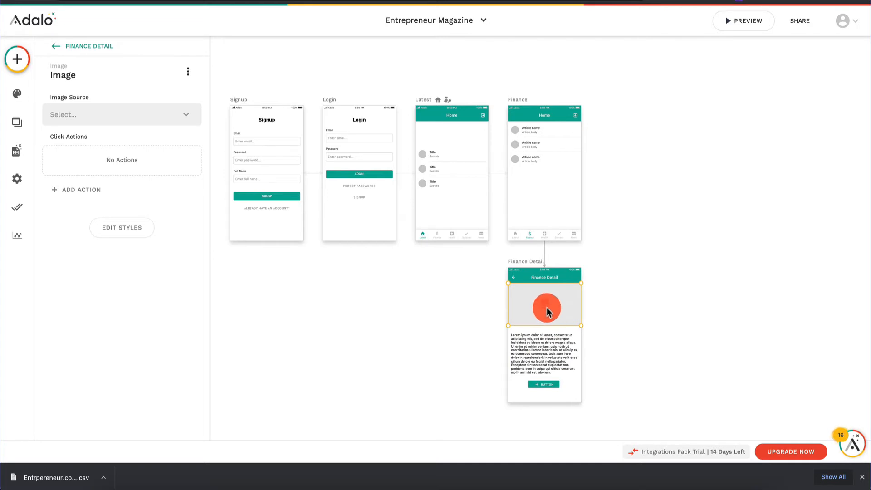
{"action": "left_click", "coordinate": [540, 236]}
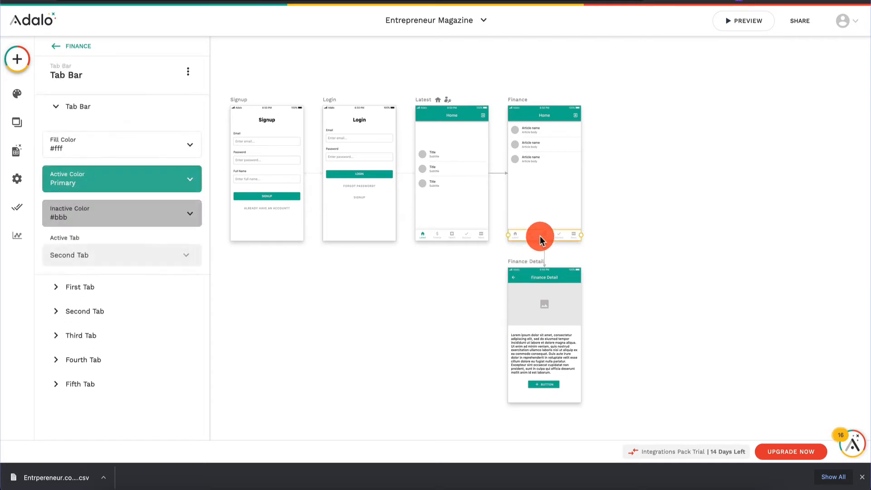
{"action": "key", "text": "super+c"}
{"action": "key", "text": "super+v"}
{"action": "left_click_drag", "start_coordinate": [549, 233], "coordinate": [550, 397]}
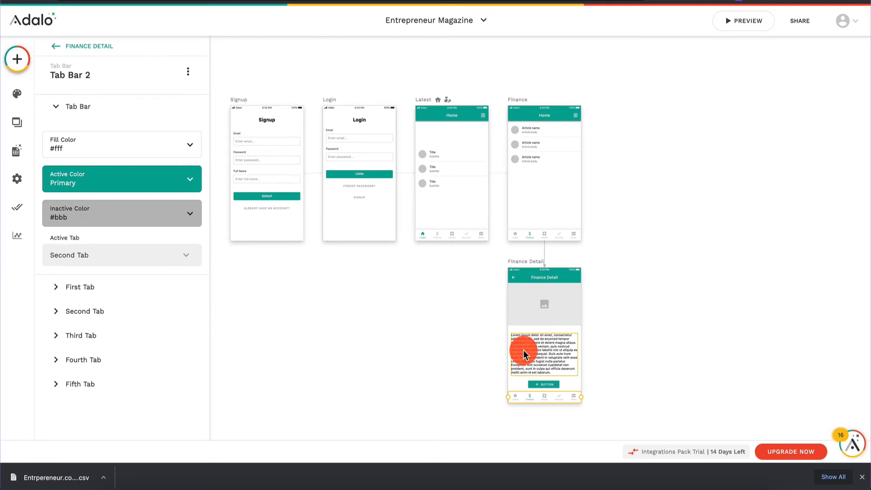
- Set the Finance Detail image's source to the current article's Featured Image from the database
{"action": "left_click", "coordinate": [558, 299]}
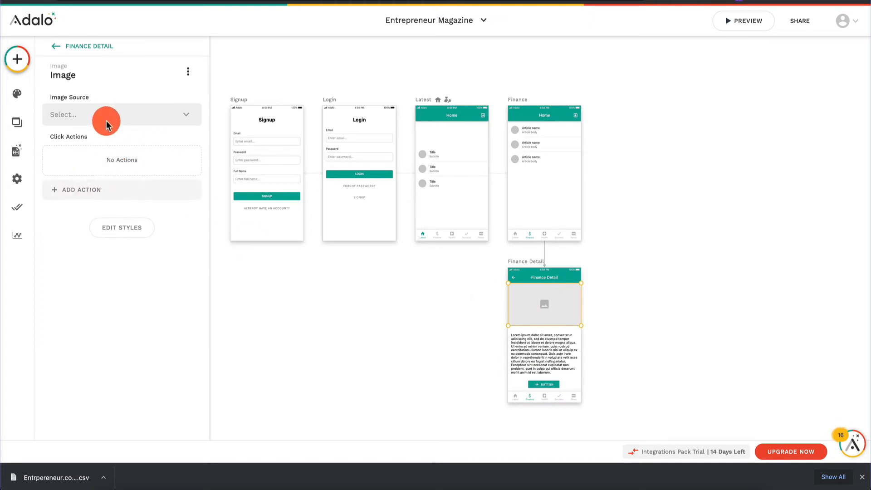
{"action": "left_click", "coordinate": [116, 111]}
{"action": "mouse_move", "coordinate": [100, 158]}
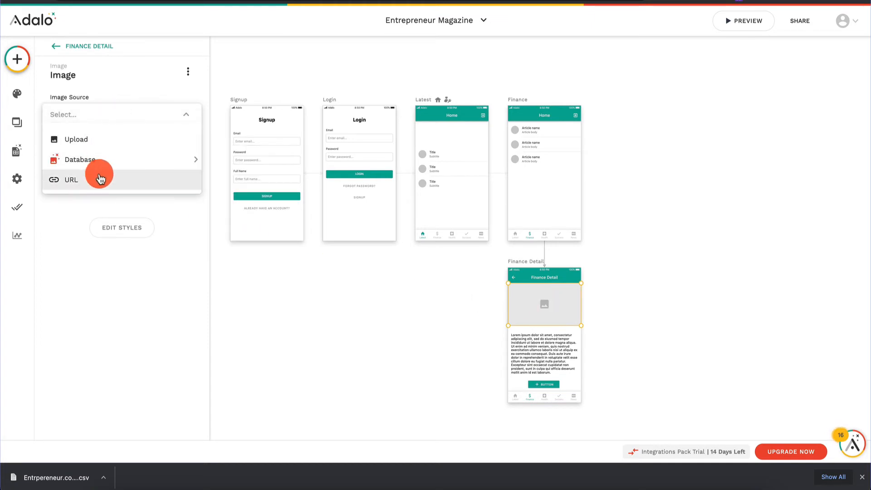
{"action": "mouse_move", "coordinate": [267, 221]}
{"action": "mouse_move", "coordinate": [265, 169]}
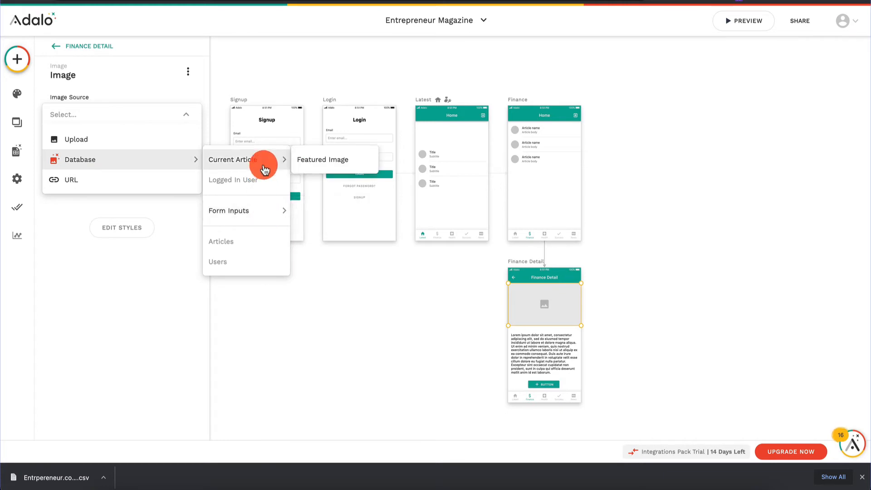
{"action": "left_click", "coordinate": [316, 161]}
- Replace the placeholder paragraph on the Finance Detail screen with the current article's Body field
{"action": "left_click", "coordinate": [527, 344]}
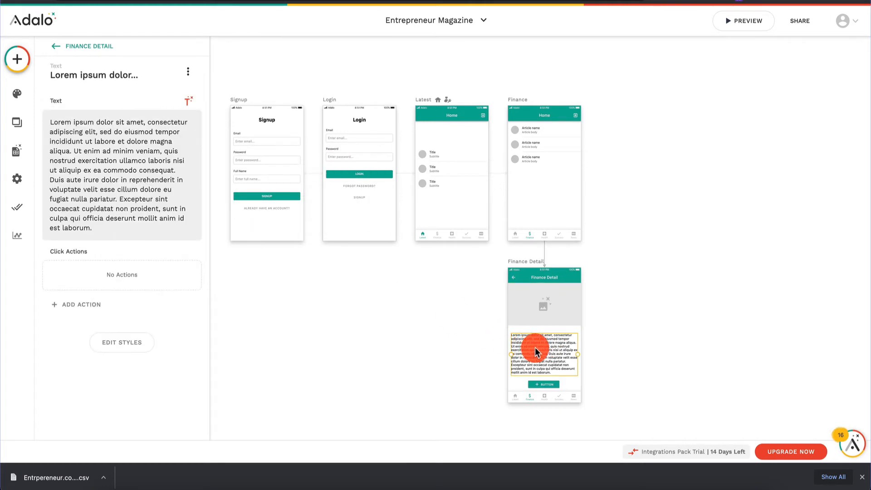
{"action": "triple_click", "coordinate": [171, 172]}
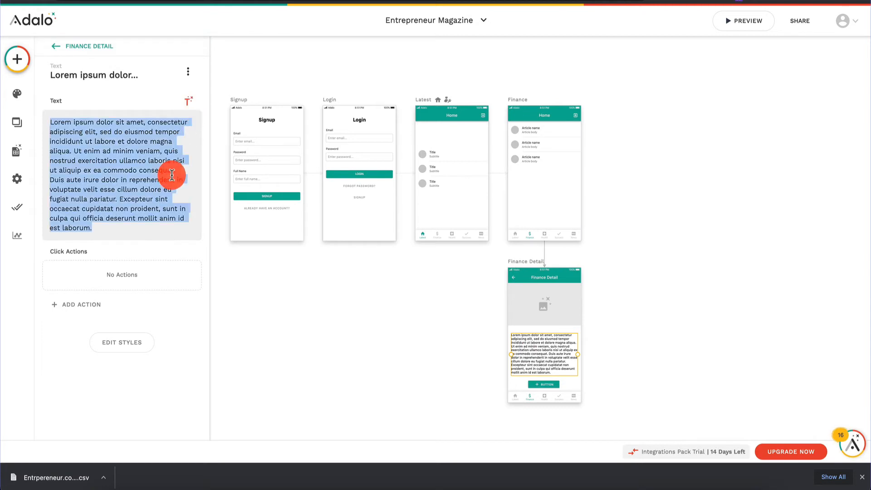
{"action": "key", "text": "BackSpace"}
{"action": "left_click", "coordinate": [188, 102]}
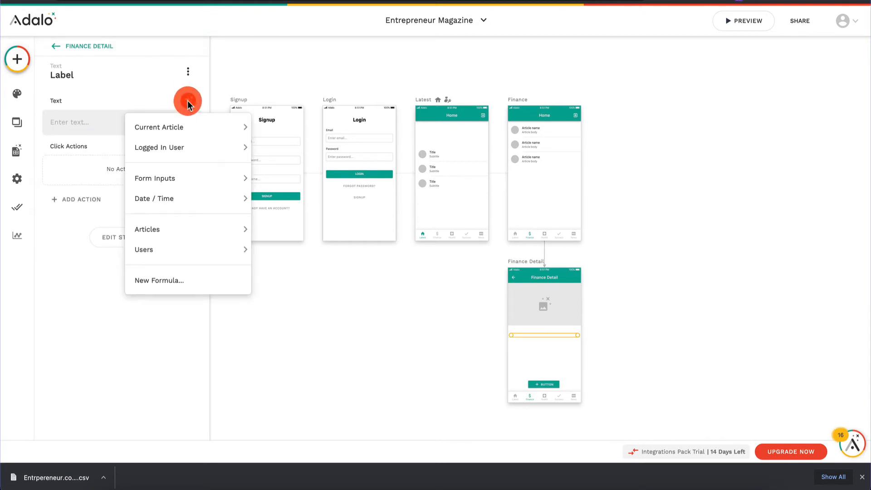
{"action": "mouse_move", "coordinate": [185, 130]}
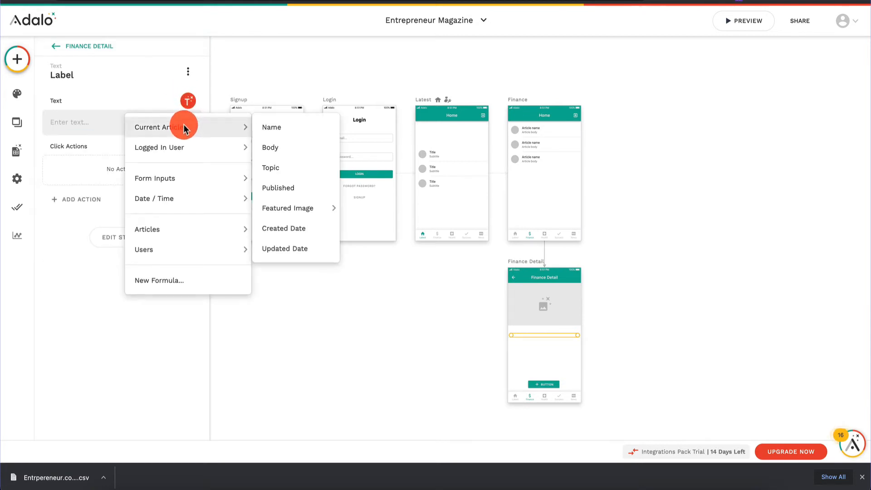
{"action": "left_click", "coordinate": [292, 148]}
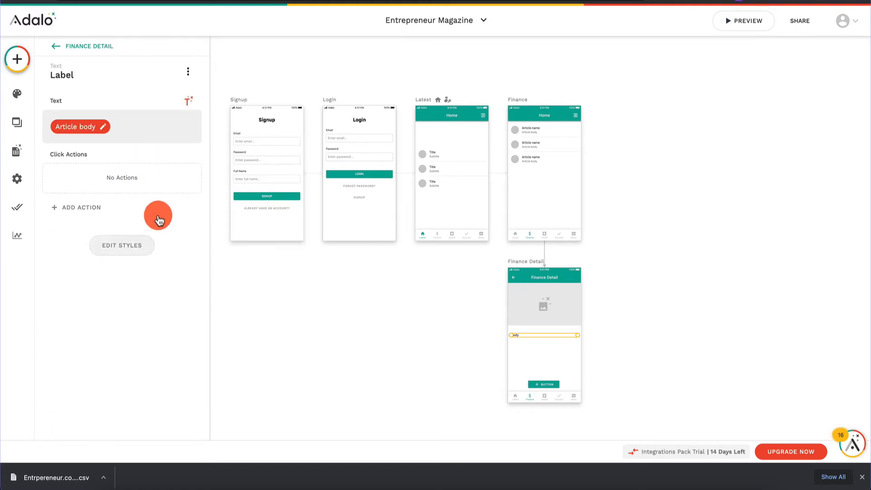
- Preview the app and open the first article on the Finance tab to check its detail screen
{"action": "left_click", "coordinate": [753, 21]}
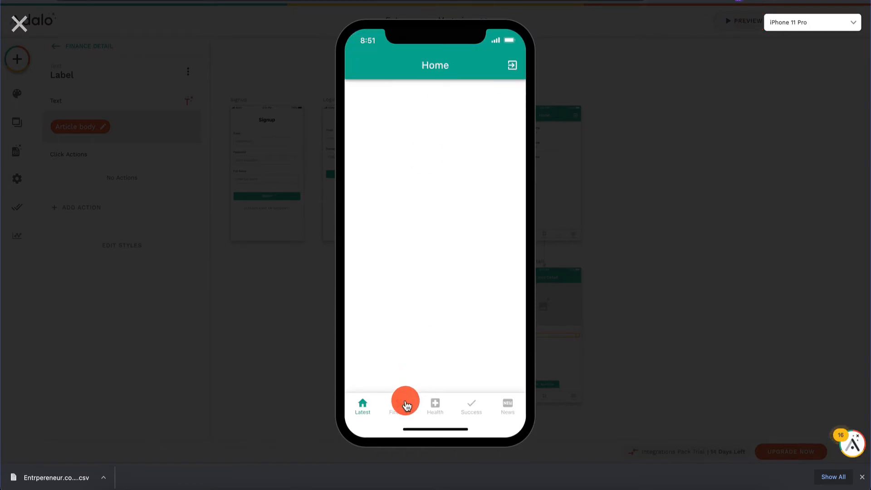
{"action": "left_click", "coordinate": [406, 405]}
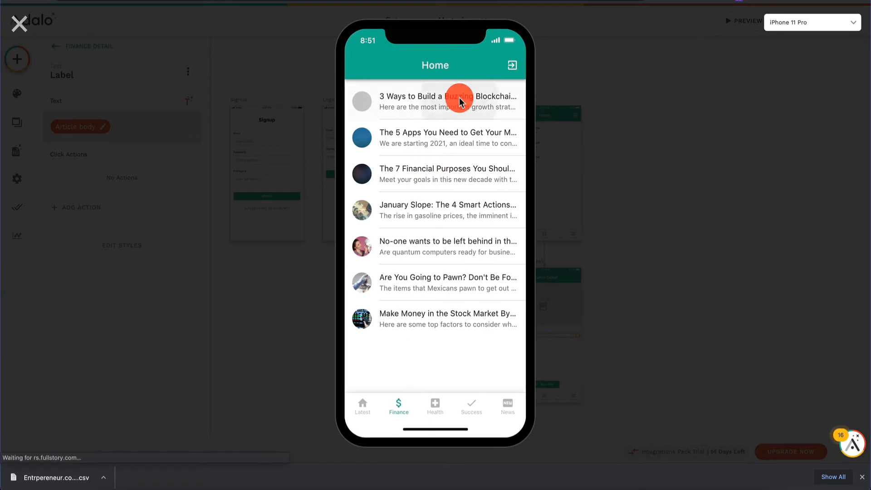
{"action": "left_click", "coordinate": [460, 102]}
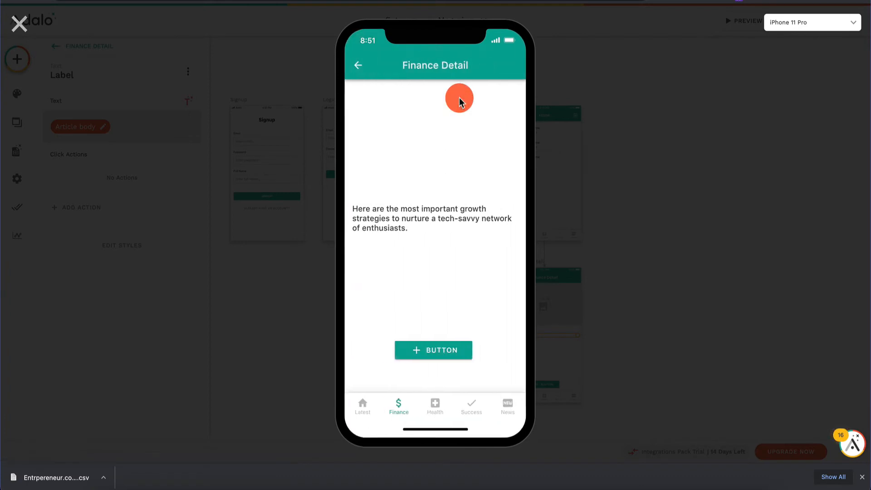
- Return to the Finance list in the preview, open another article to check its detail screen, and exit the preview
{"action": "left_click", "coordinate": [358, 70]}
{"action": "left_click", "coordinate": [411, 247]}
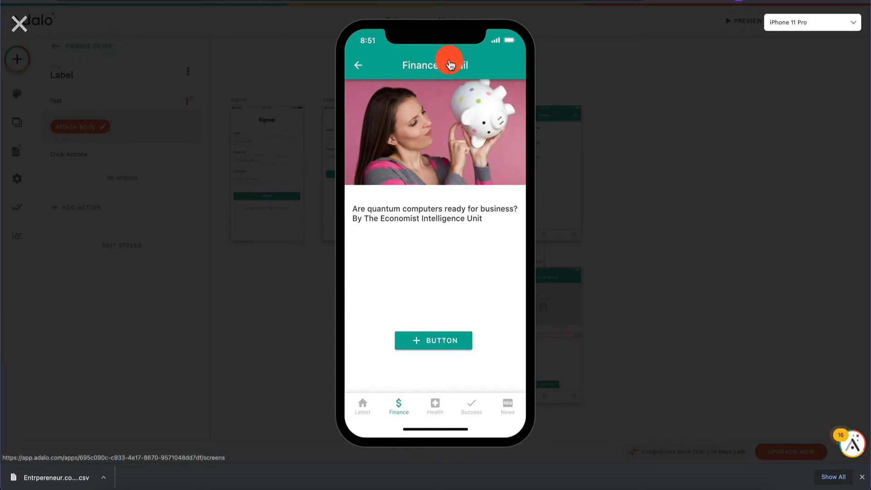
{"action": "left_click", "coordinate": [27, 31]}
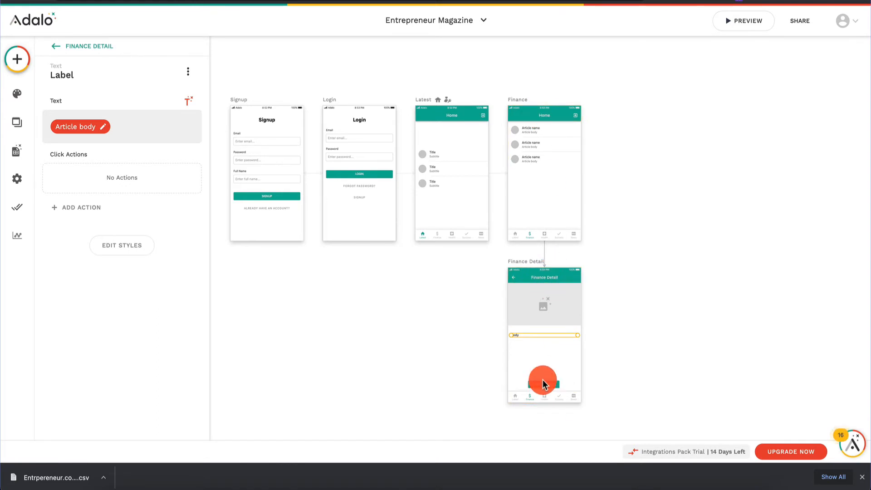
- Check the First Tab and Second Tab settings of the tab bar on the Finance Detail screen
{"action": "left_click", "coordinate": [531, 399]}
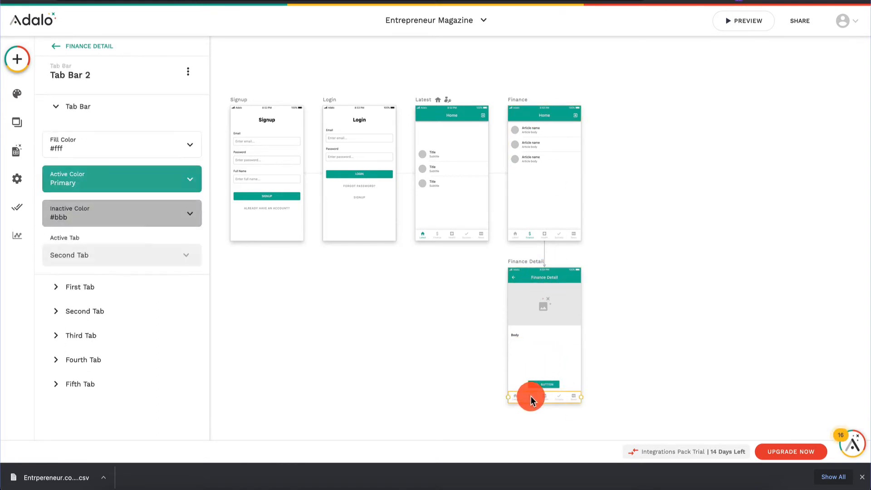
{"action": "left_click", "coordinate": [74, 286]}
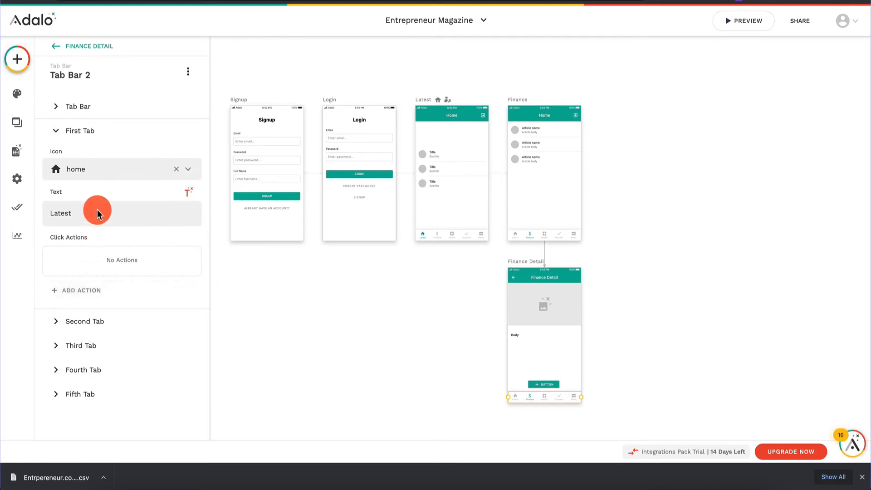
{"action": "left_click", "coordinate": [93, 323]}
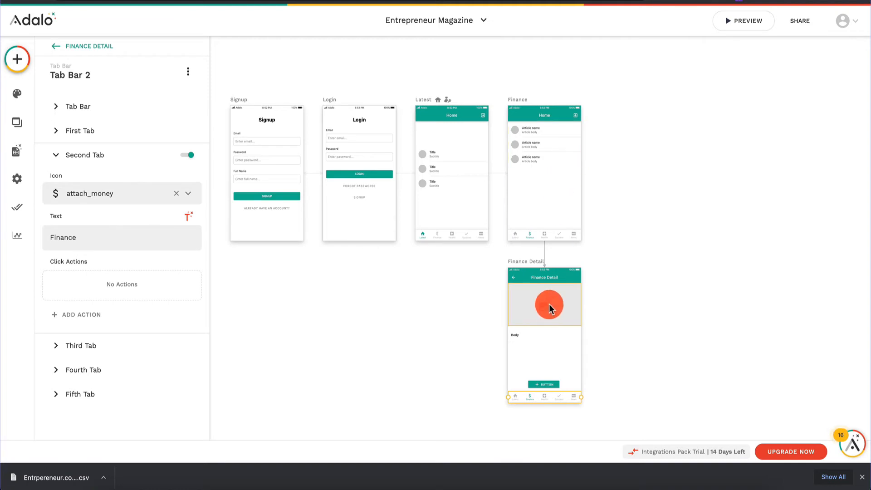
- Move the button slightly higher on the Finance Detail screen and bring the Body label closer to the image
{"action": "left_click", "coordinate": [552, 388]}
{"action": "scroll", "coordinate": [552, 388], "scroll_direction": "up", "scroll_amount": 3}
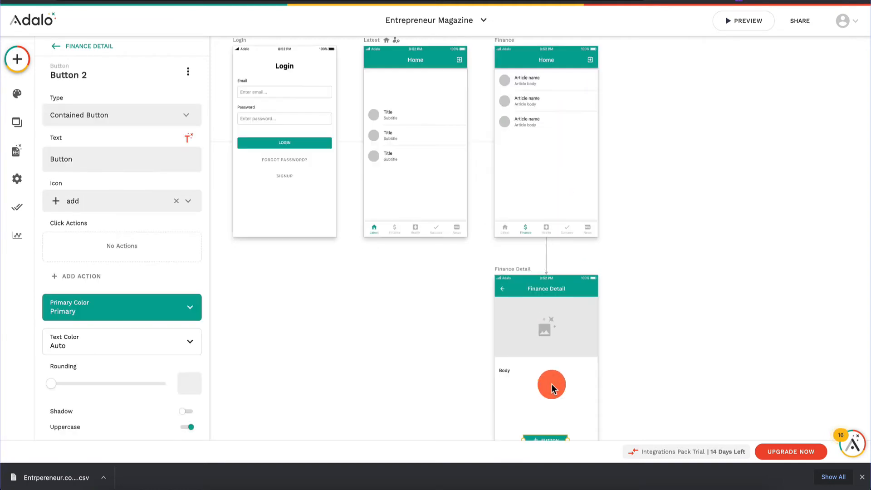
{"action": "scroll", "coordinate": [553, 377], "scroll_direction": "down", "scroll_amount": 3}
{"action": "left_click_drag", "start_coordinate": [552, 378], "coordinate": [550, 350]}
{"action": "left_click", "coordinate": [534, 303]}
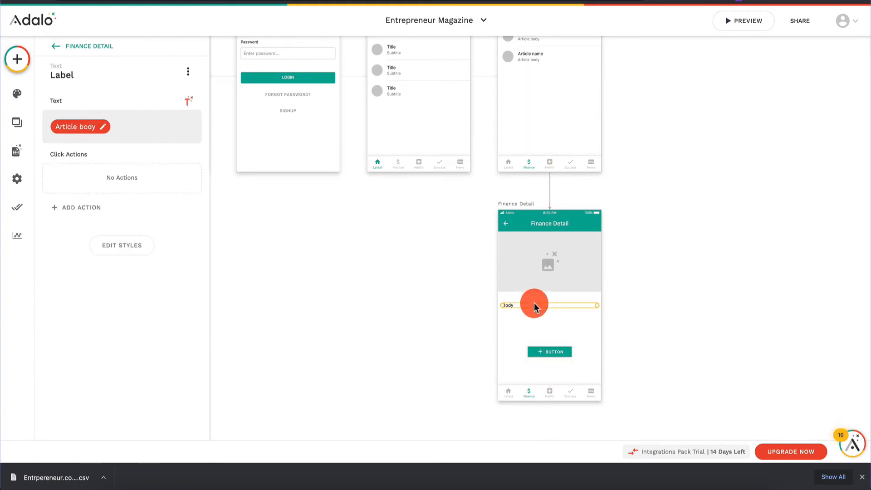
{"action": "left_click_drag", "start_coordinate": [534, 303], "coordinate": [534, 297]}
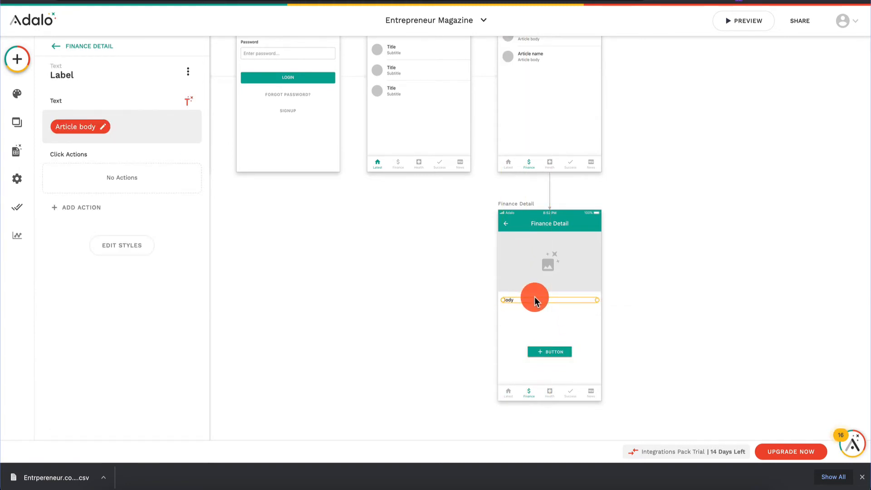
- Rename the Finance Detail screen as Financel Detail
{"action": "scroll", "coordinate": [534, 297], "scroll_direction": "up", "scroll_amount": 1}
{"action": "left_click", "coordinate": [553, 241]}
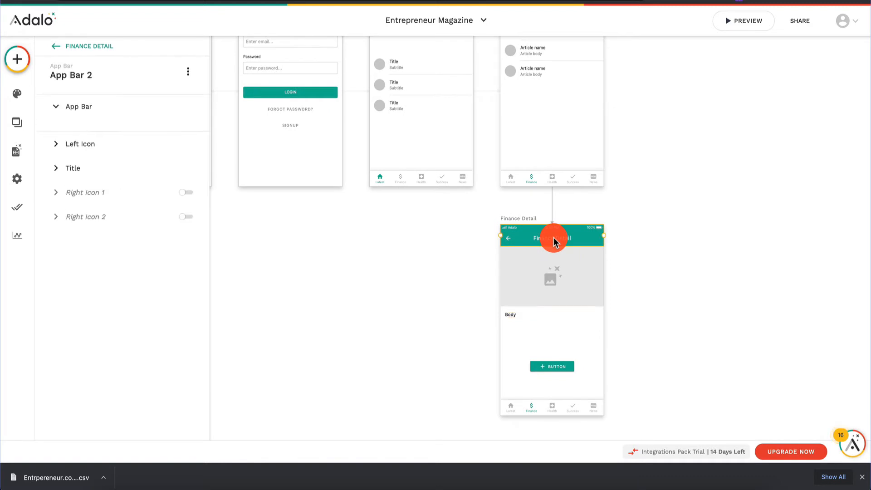
{"action": "left_click", "coordinate": [517, 219]}
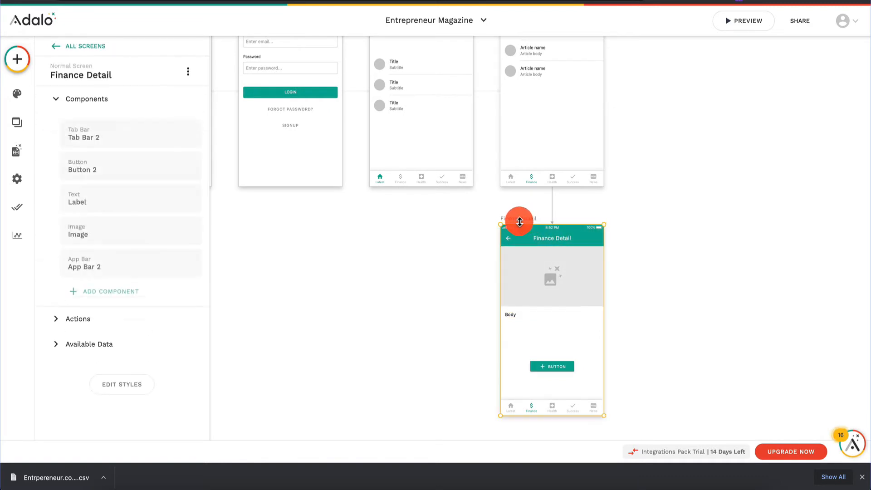
{"action": "left_click", "coordinate": [85, 76]}
{"action": "left_click", "coordinate": [114, 113]}
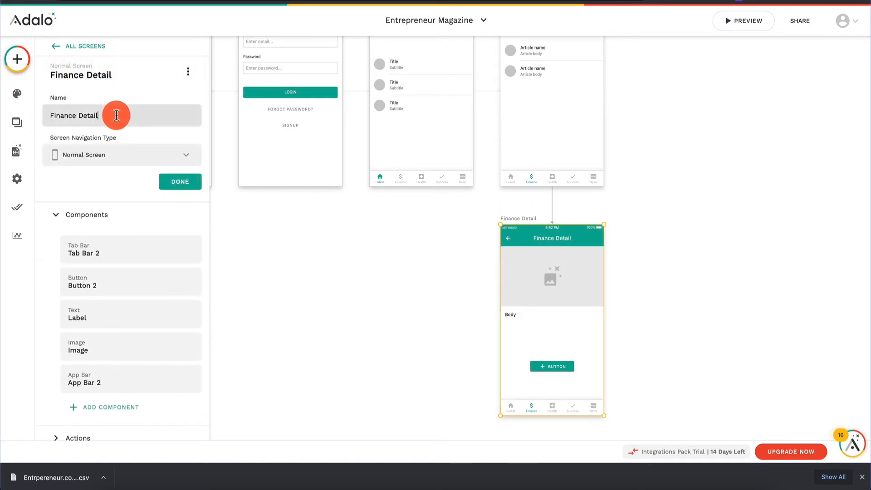
{"action": "key", "text": "ctrl+a"}
{"action": "key", "text": "BackSpace"}
{"action": "type", "text": "Fin"}
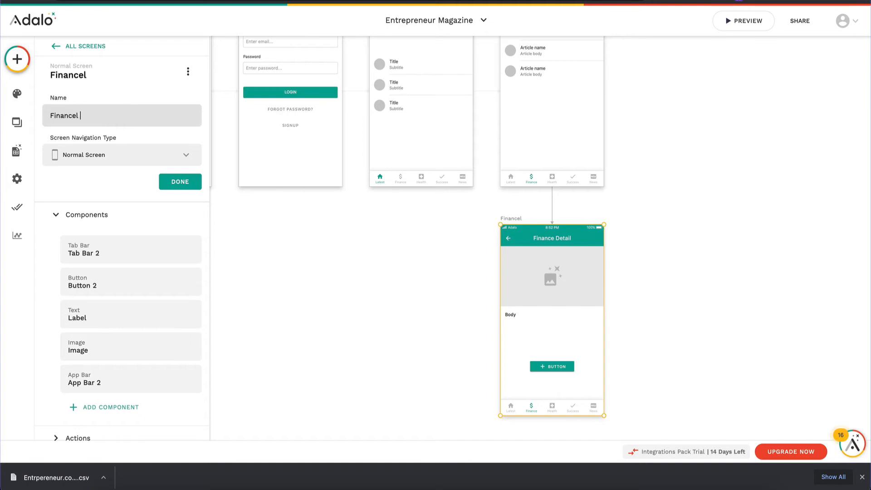
{"action": "type", "text": "ancel Detail"}
{"action": "left_click", "coordinate": [568, 265]}
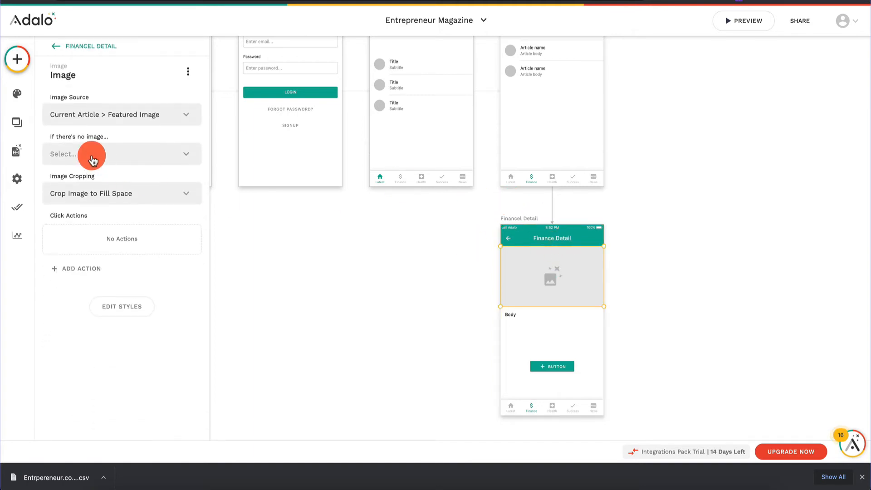
- Clear the title text of the detail screen's app bar and open the Current Article fields as its replacement source
{"action": "left_click", "coordinate": [541, 236]}
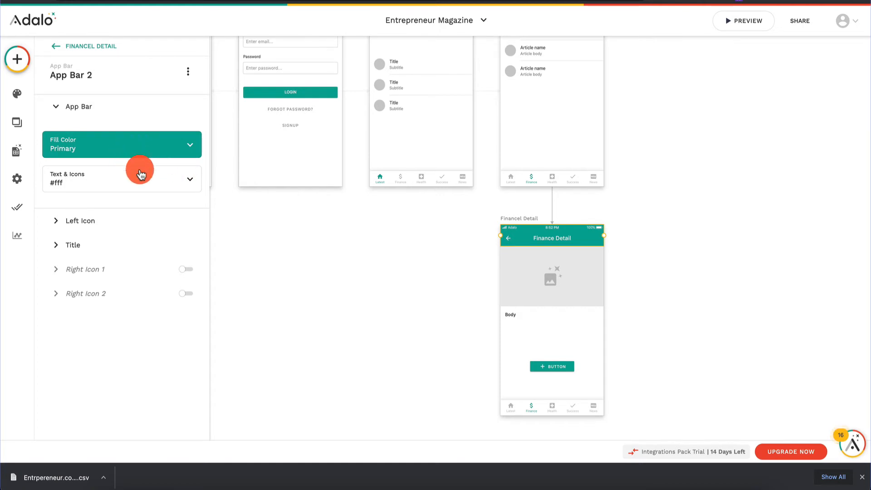
{"action": "left_click", "coordinate": [73, 247]}
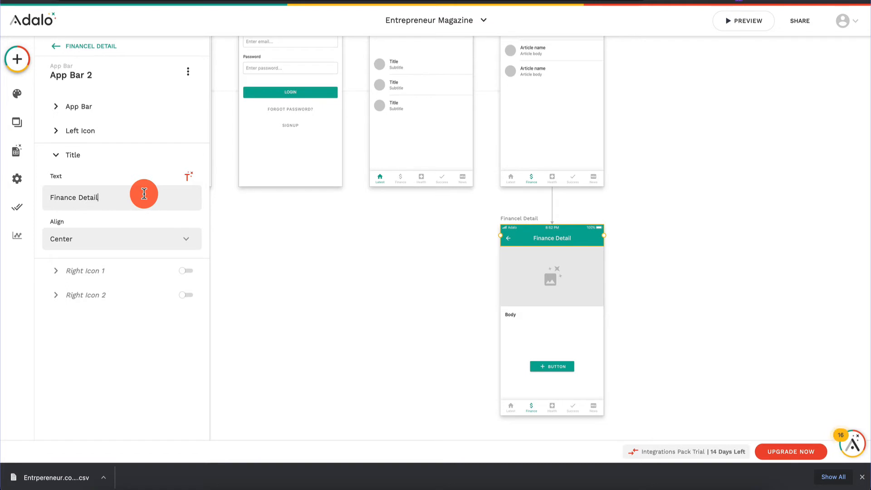
{"action": "left_click", "coordinate": [190, 181]}
{"action": "mouse_move", "coordinate": [191, 212]}
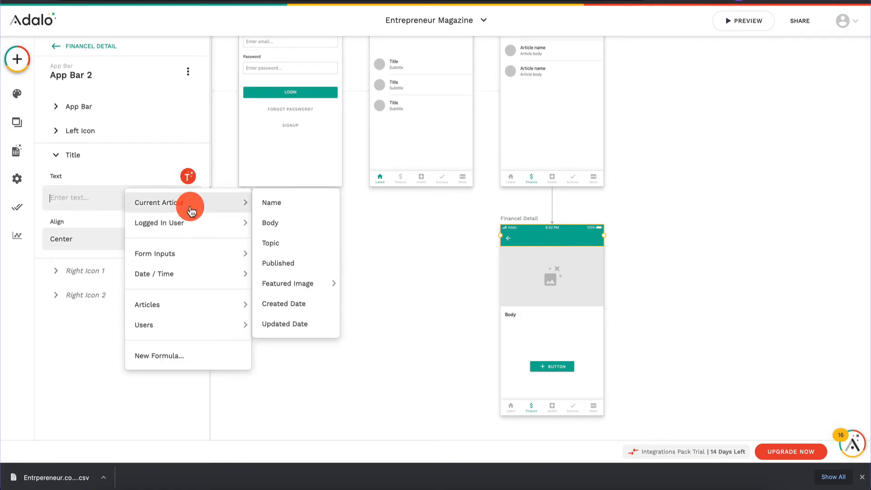
- Set the Financel Detail app bar title to the current article's name and check it by previewing a finance article's detail page
{"action": "left_click", "coordinate": [291, 209]}
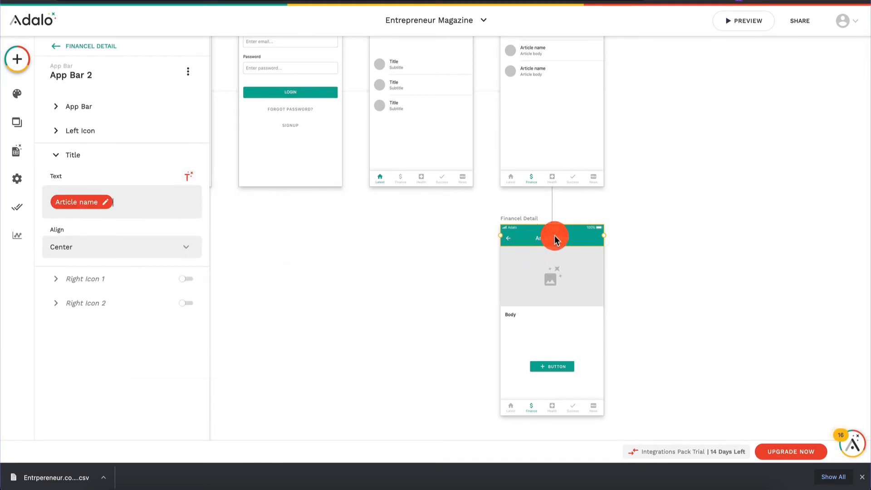
{"action": "left_click", "coordinate": [766, 29]}
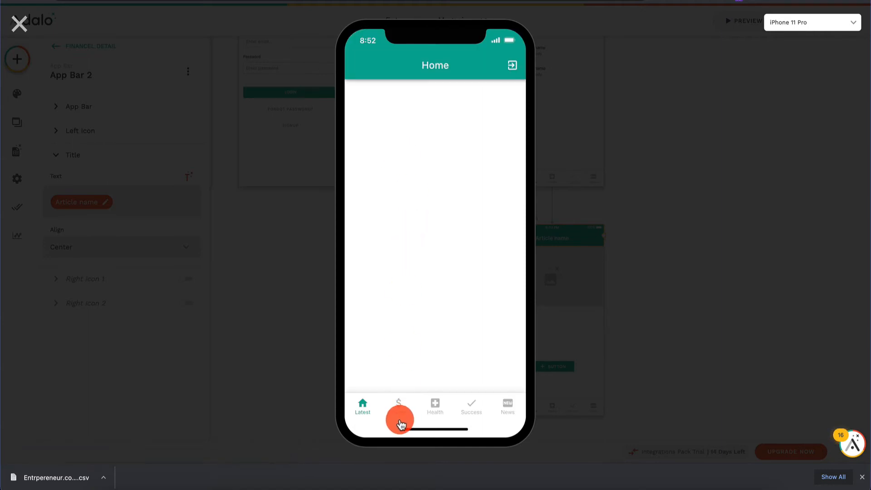
{"action": "left_click", "coordinate": [396, 404]}
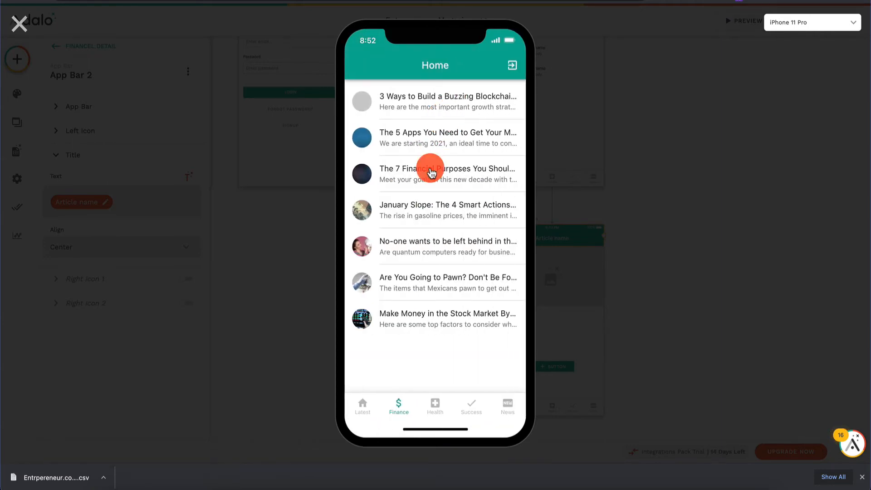
{"action": "left_click", "coordinate": [426, 283]}
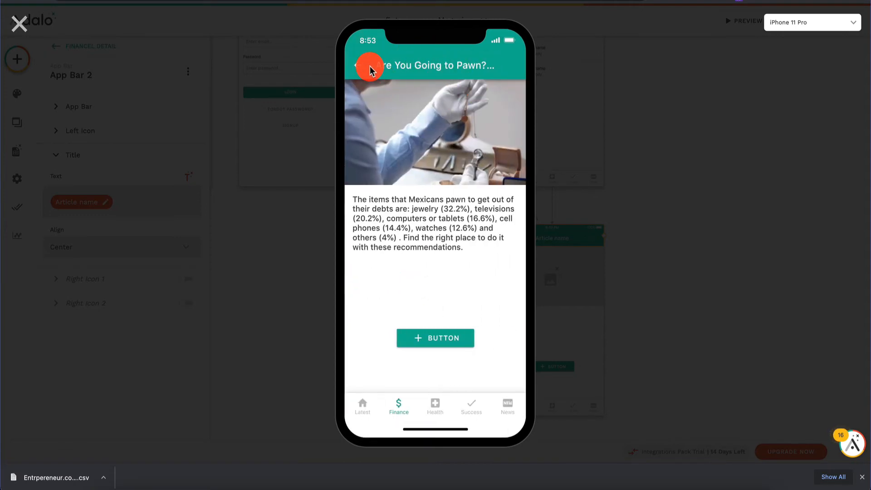
{"action": "left_click", "coordinate": [357, 73]}
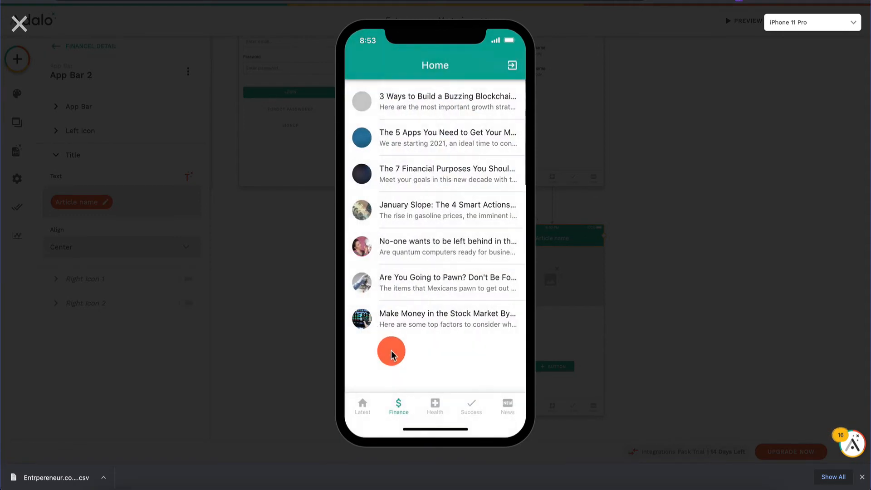
{"action": "left_click", "coordinate": [451, 284]}
{"action": "left_click", "coordinate": [397, 408]}
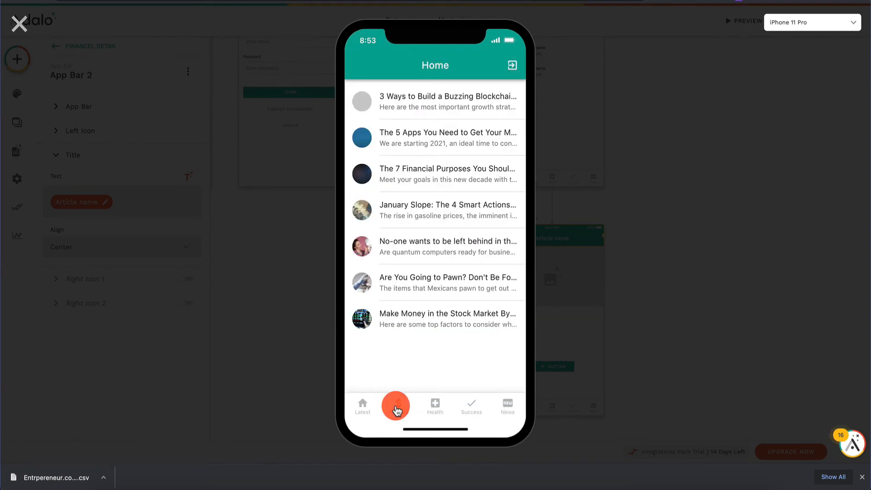
{"action": "left_click", "coordinate": [19, 28]}
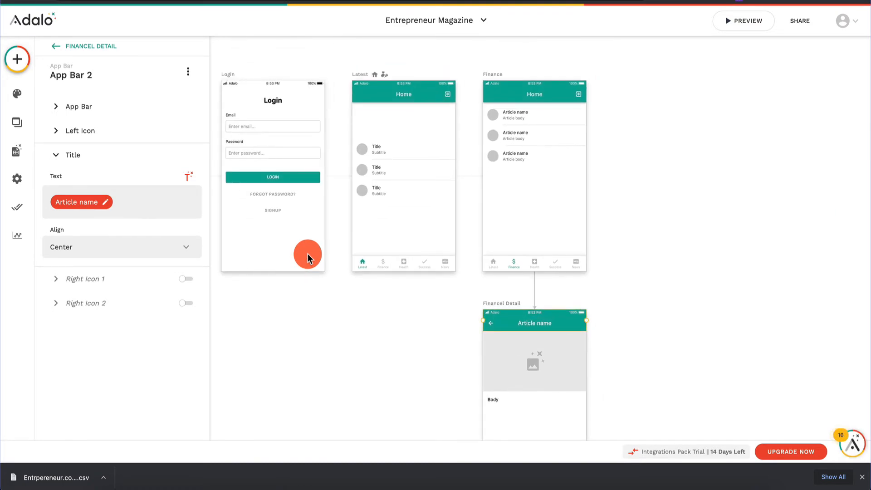
- Duplicate the Finance screen and set the active tab of the copy's tab bar to Third Tab
{"action": "left_click", "coordinate": [527, 77]}
{"action": "key", "text": "ctrl+d"}
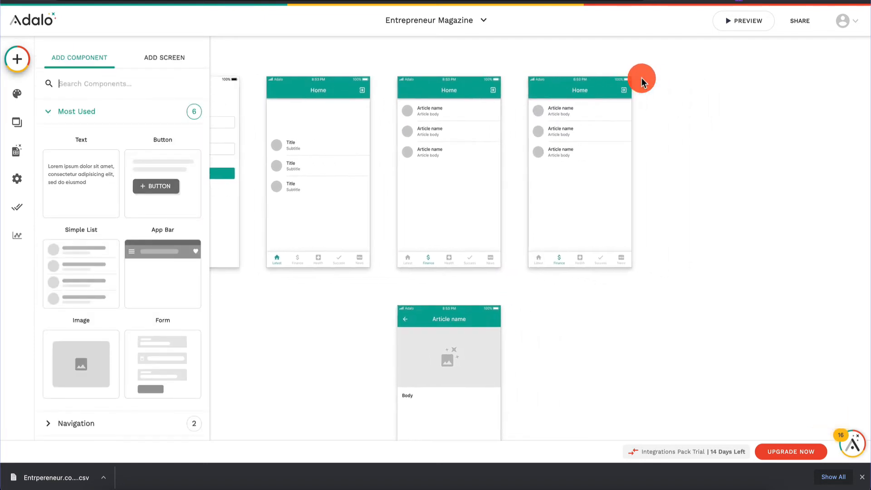
{"action": "left_click", "coordinate": [579, 258]}
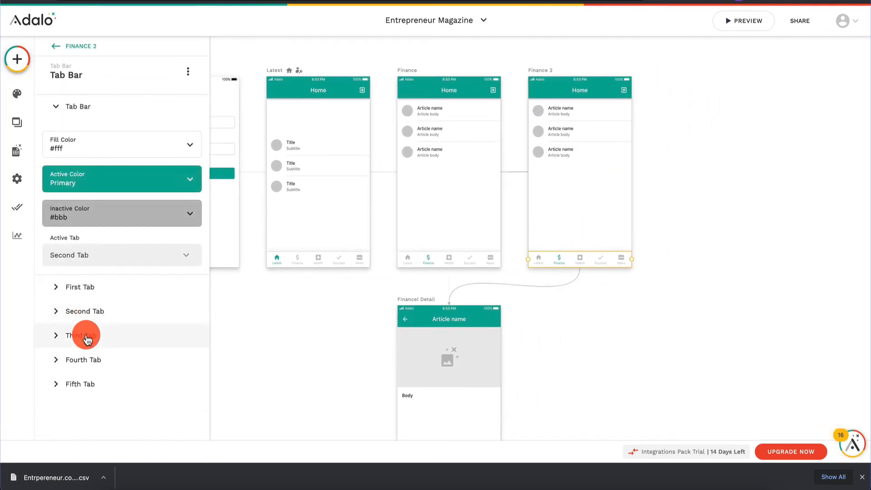
{"action": "left_click", "coordinate": [116, 256]}
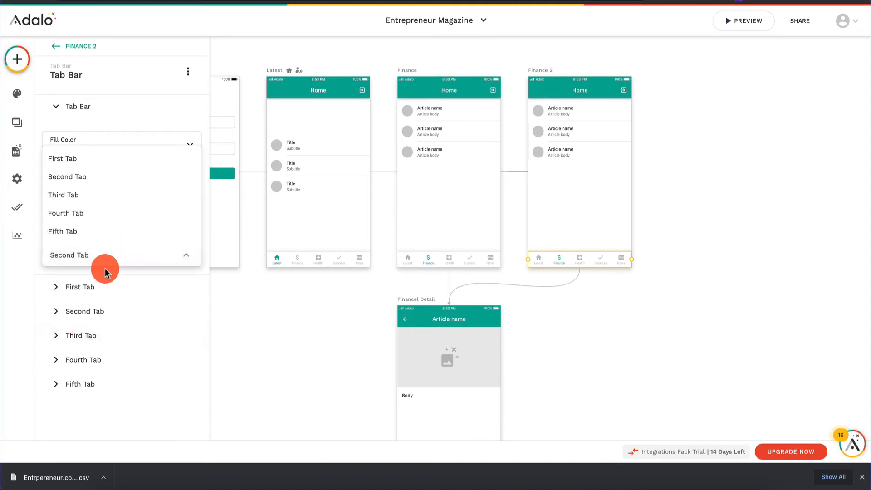
{"action": "left_click", "coordinate": [120, 194]}
- Duplicate the Finance 2 screen and set the active tab of the copy's tab bar to Fourth Tab
{"action": "left_click", "coordinate": [550, 69]}
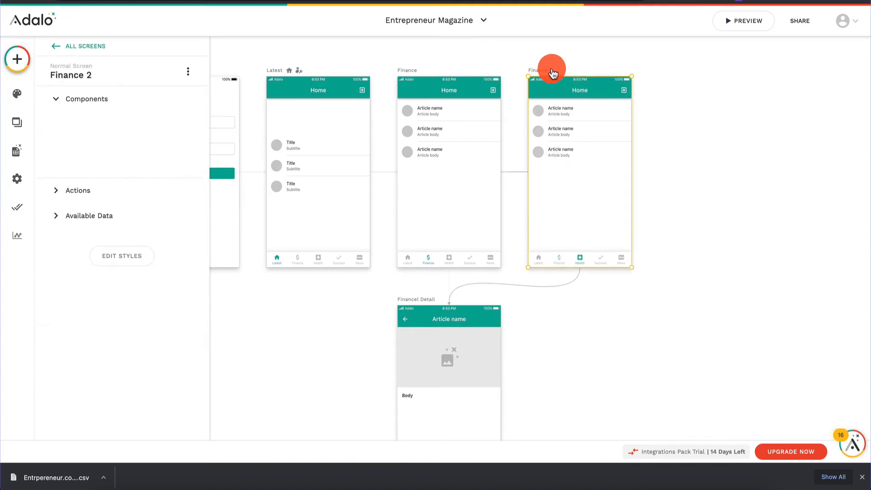
{"action": "key", "text": "super+d"}
{"action": "scroll", "coordinate": [651, 168], "scroll_direction": "right", "scroll_amount": 1}
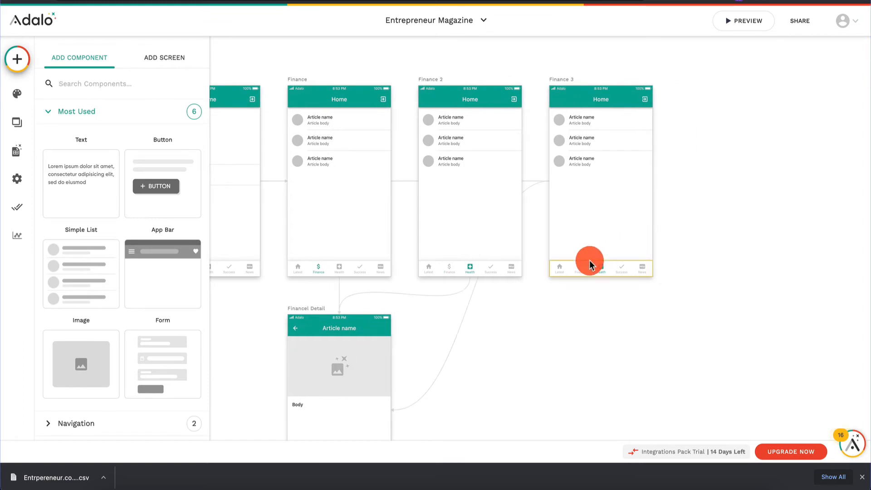
{"action": "left_click", "coordinate": [606, 269]}
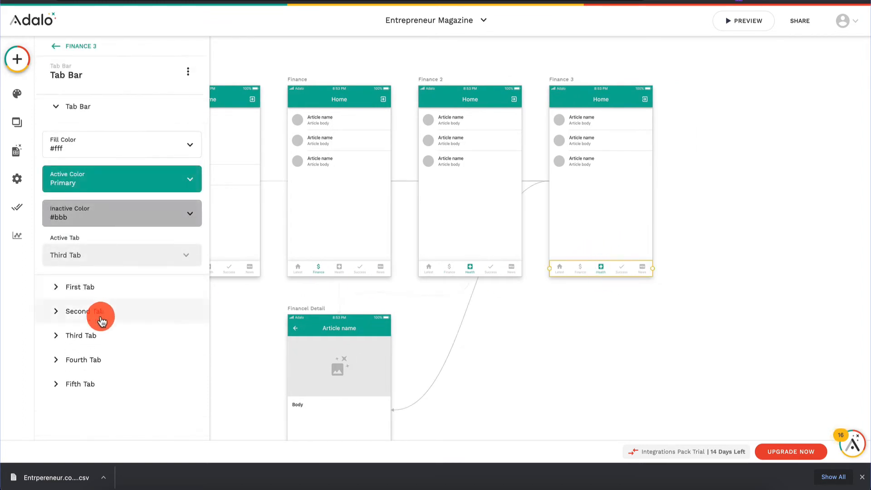
{"action": "left_click", "coordinate": [99, 363]}
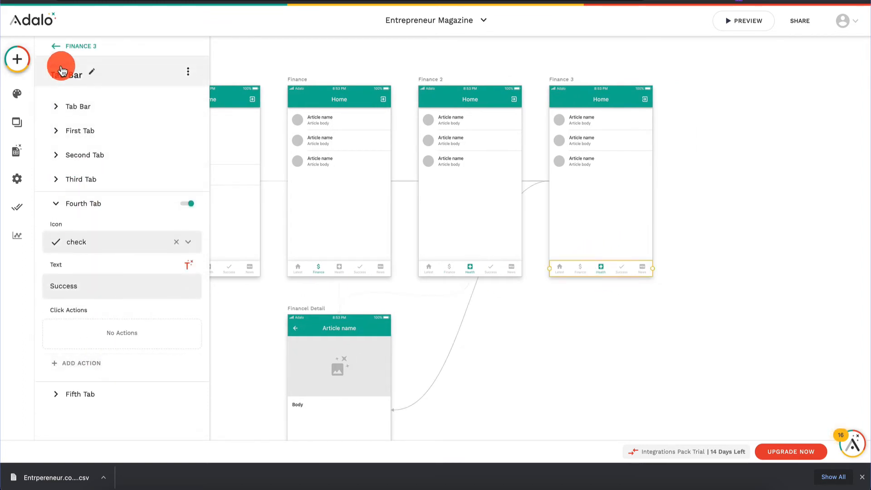
{"action": "left_click", "coordinate": [57, 50]}
{"action": "left_click", "coordinate": [593, 264]}
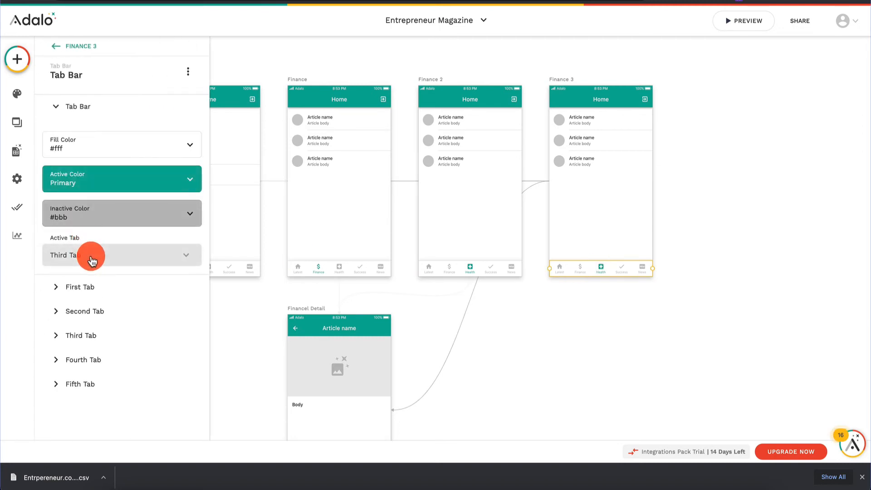
{"action": "left_click", "coordinate": [89, 254]}
{"action": "left_click", "coordinate": [82, 213]}
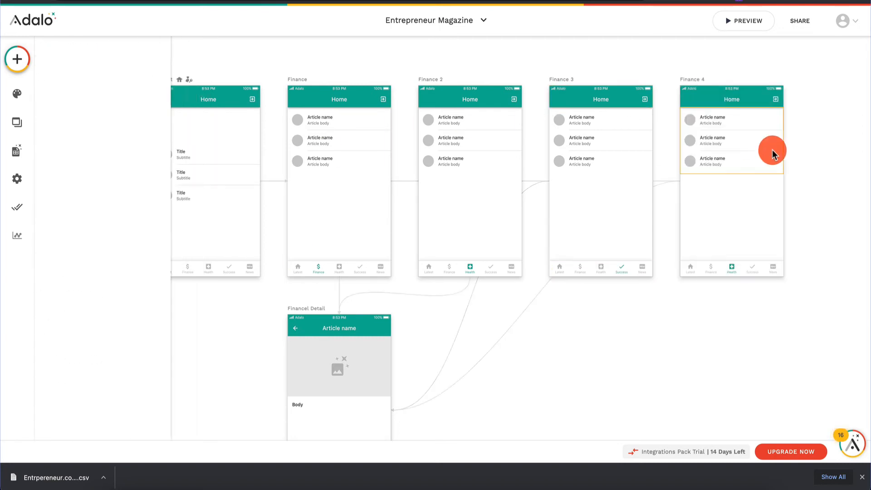
- Set the active tab of the Finance 4 screen's tab bar to Fifth Tab
{"action": "left_click", "coordinate": [739, 270]}
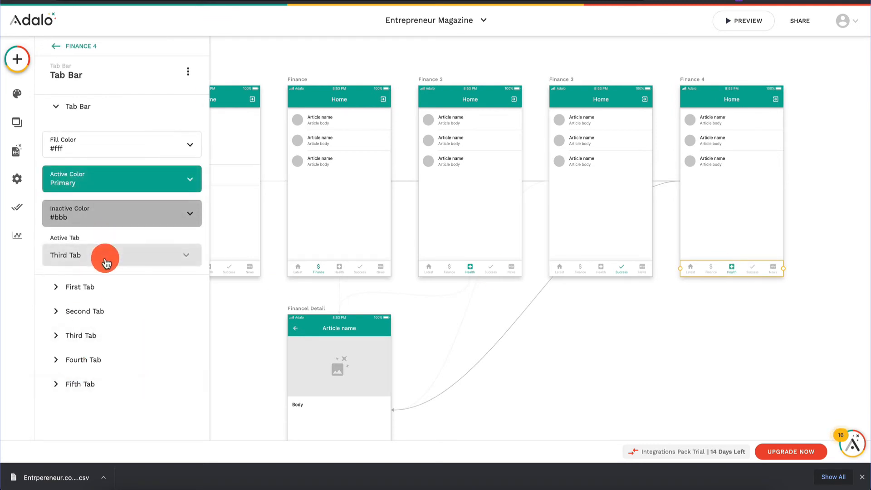
{"action": "left_click", "coordinate": [106, 261]}
{"action": "left_click", "coordinate": [107, 230]}
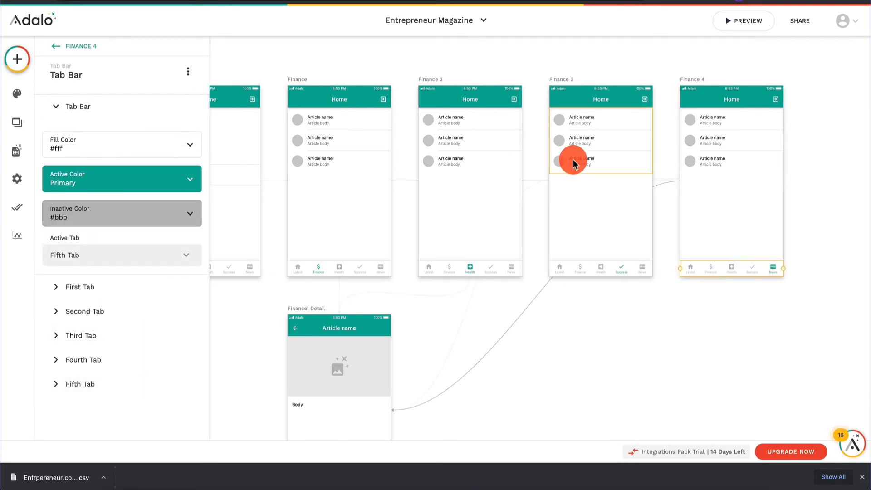
- Change the Topic filter of the Finance 2 screen's article list to Health and review the list's click action
{"action": "scroll", "coordinate": [573, 159], "scroll_direction": "left", "scroll_amount": 2}
{"action": "scroll", "coordinate": [573, 159], "scroll_direction": "up", "scroll_amount": 1}
{"action": "scroll", "coordinate": [573, 160], "scroll_direction": "down", "scroll_amount": 1}
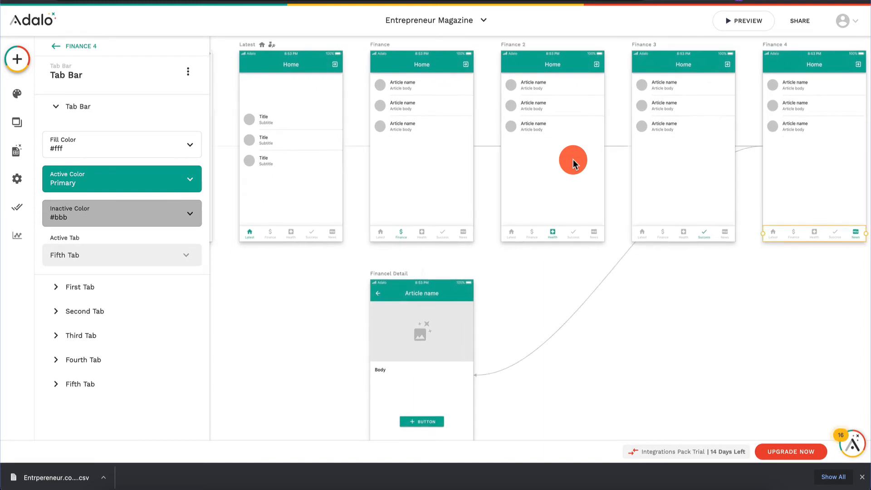
{"action": "scroll", "coordinate": [462, 220], "scroll_direction": "up", "scroll_amount": 2}
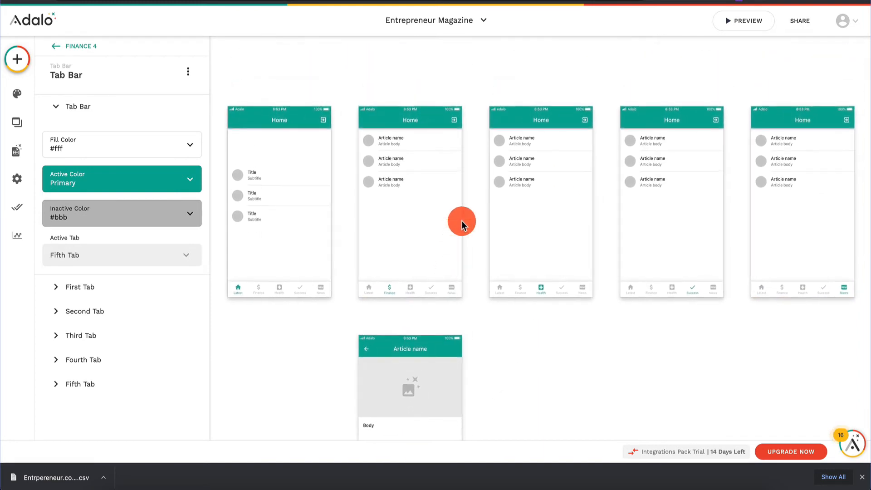
{"action": "left_click", "coordinate": [527, 148]}
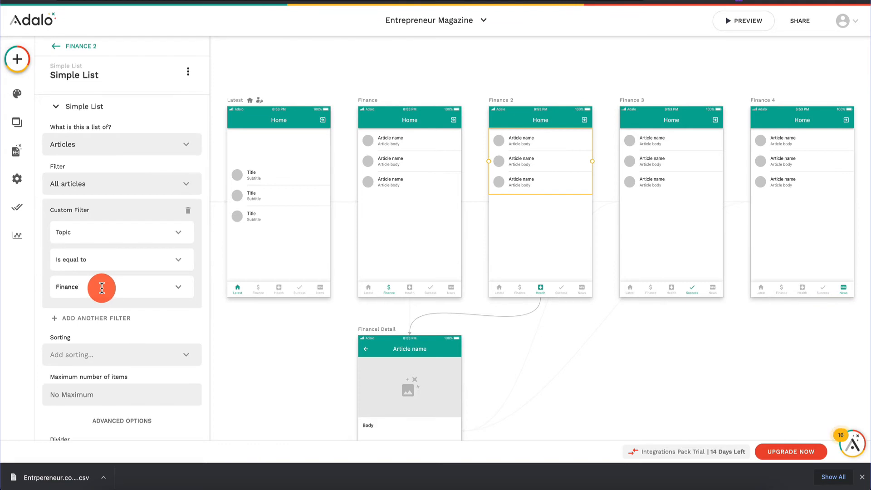
{"action": "key", "text": "BackSpace"}
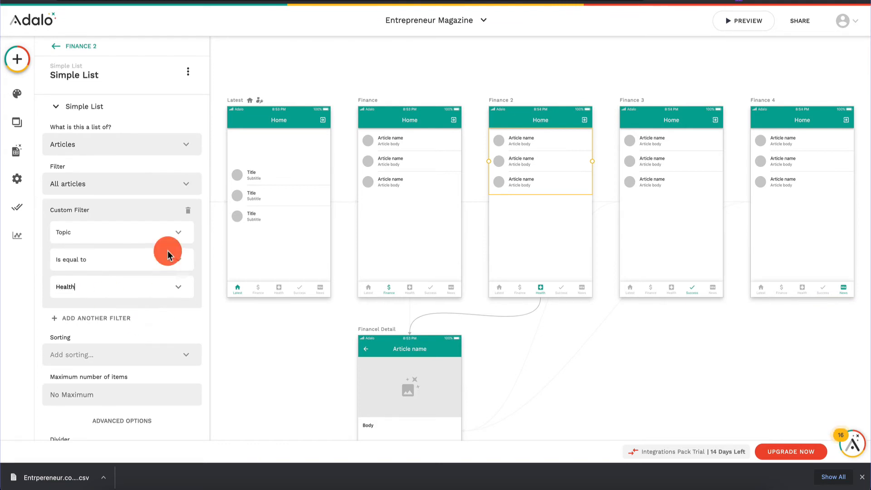
{"action": "scroll", "coordinate": [107, 290], "scroll_direction": "down", "scroll_amount": 5}
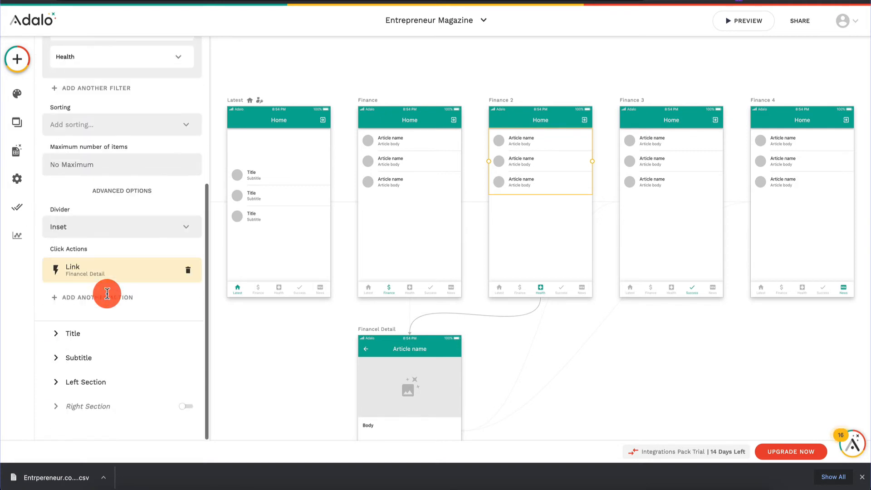
{"action": "scroll", "coordinate": [107, 292], "scroll_direction": "up", "scroll_amount": 5}
- Set the article list's Topic filter to Success on the Finance 3 screen and to News on the Finance 4 screen
{"action": "left_click", "coordinate": [669, 153]}
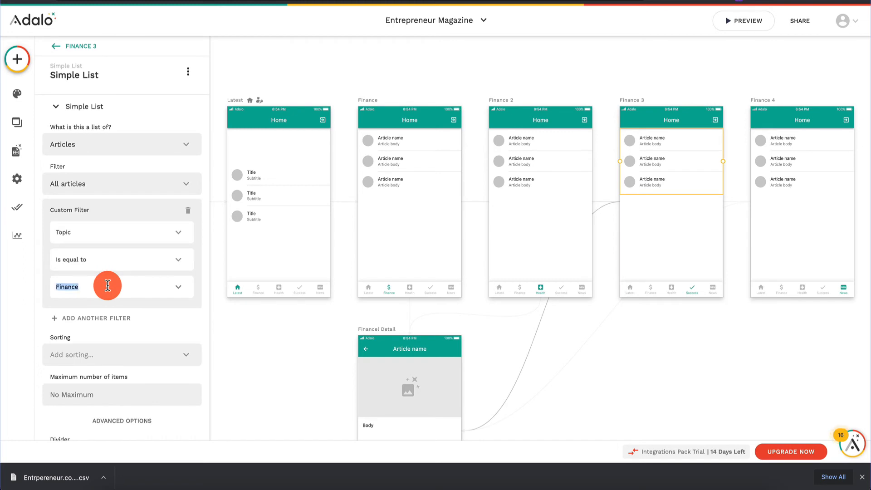
{"action": "type", "text": "Success"}
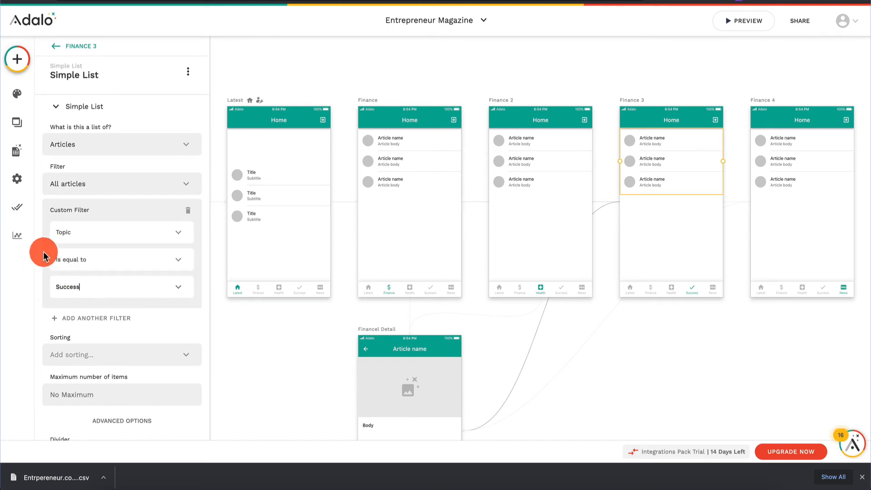
{"action": "left_click", "coordinate": [816, 157]}
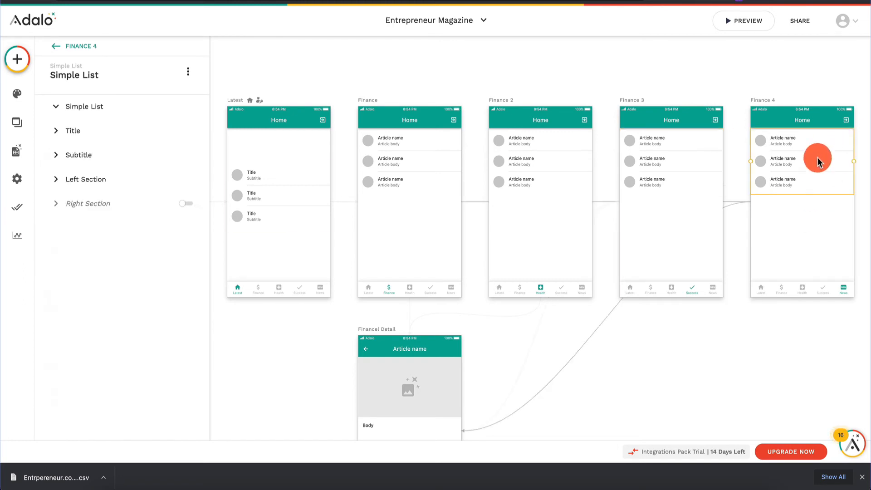
{"action": "double_click", "coordinate": [96, 285]}
{"action": "type", "text": "News"}
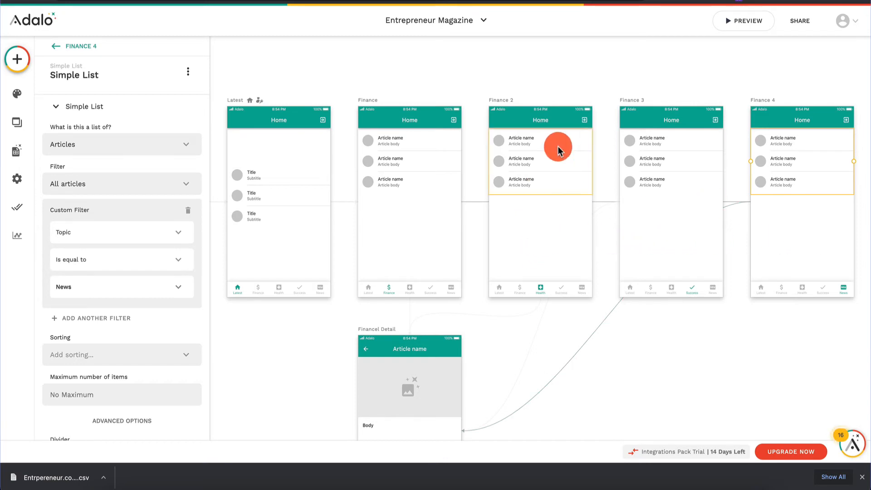
- Replace the Finance 2 screen's app bar title with Health
{"action": "left_click", "coordinate": [521, 106]}
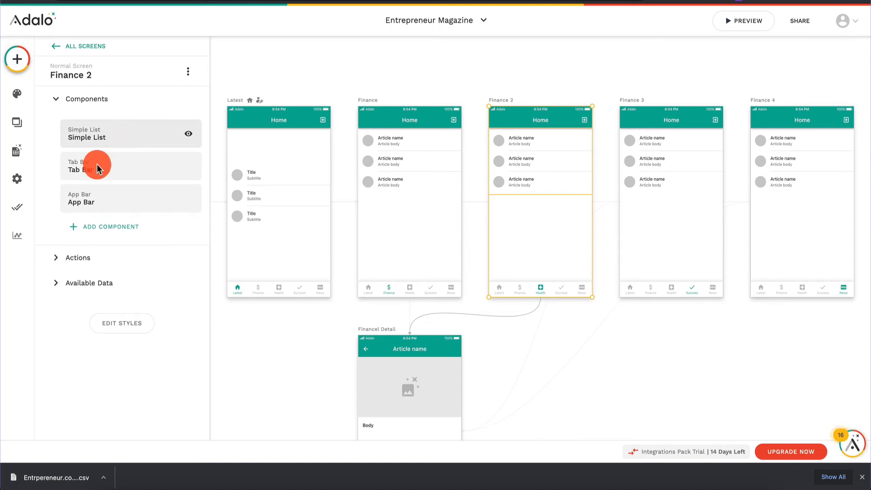
{"action": "left_click", "coordinate": [110, 201]}
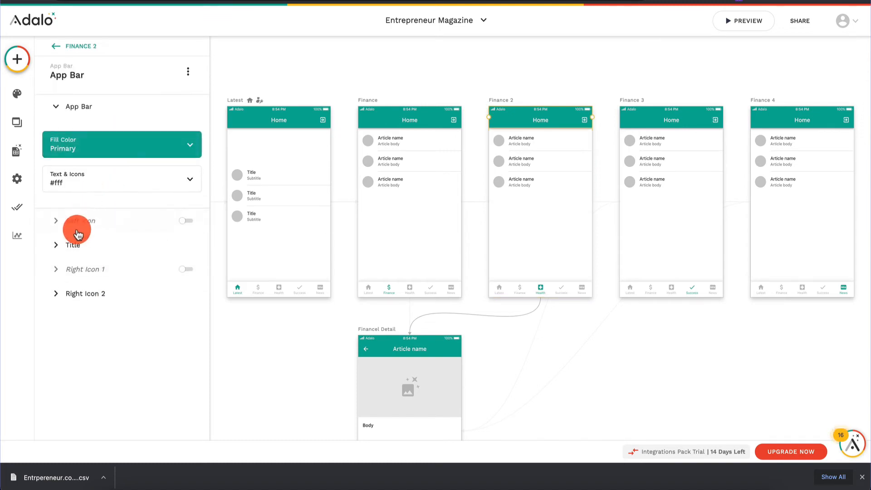
{"action": "left_click", "coordinate": [92, 247]}
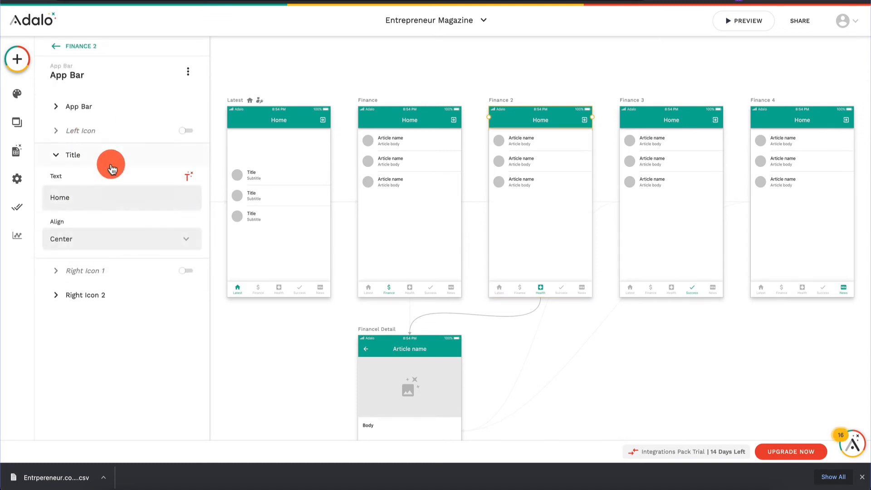
{"action": "double_click", "coordinate": [98, 197]}
{"action": "key", "text": "BackSpace"}
{"action": "left_click", "coordinate": [189, 176]}
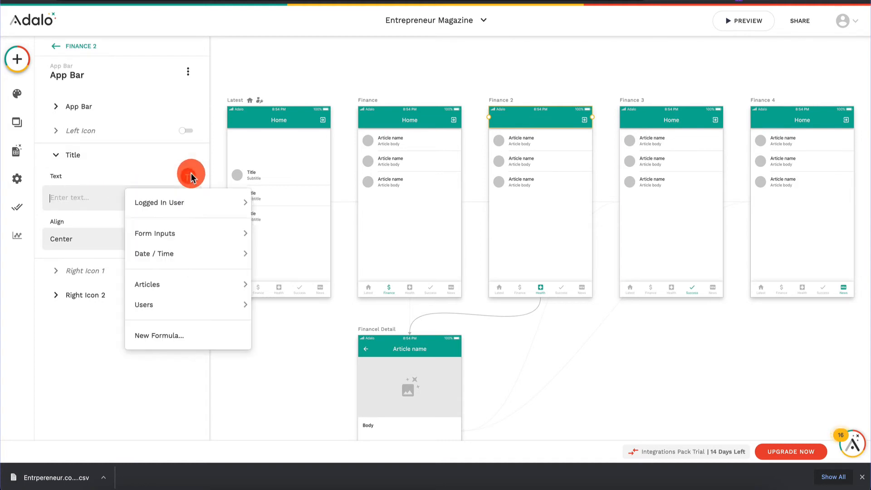
{"action": "mouse_move", "coordinate": [185, 232]}
{"action": "left_click", "coordinate": [84, 193]}
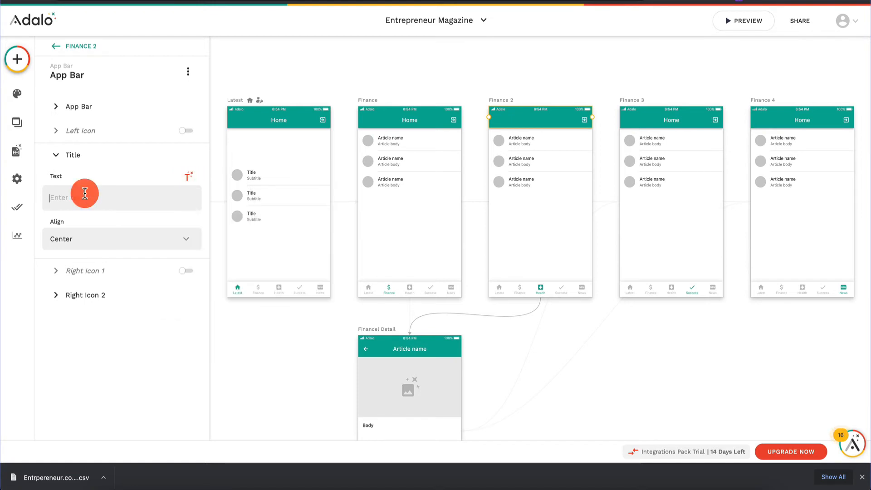
{"action": "type", "text": "Health"}
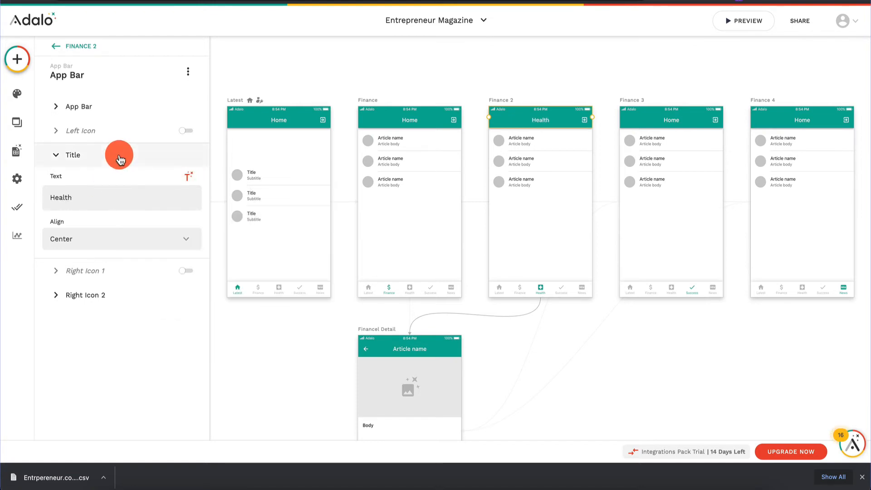
- Replace the Finance 3 screen's app bar title with Success
{"action": "left_click", "coordinate": [641, 101]}
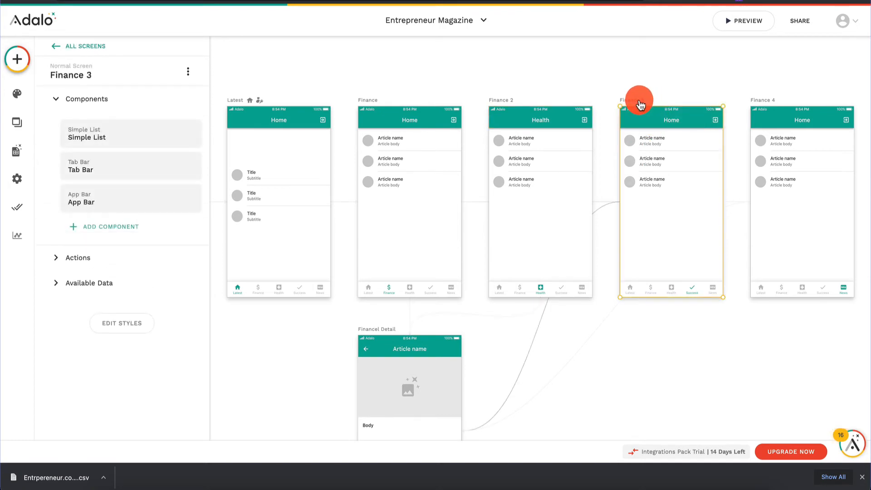
{"action": "left_click", "coordinate": [90, 198]}
{"action": "left_click", "coordinate": [87, 246]}
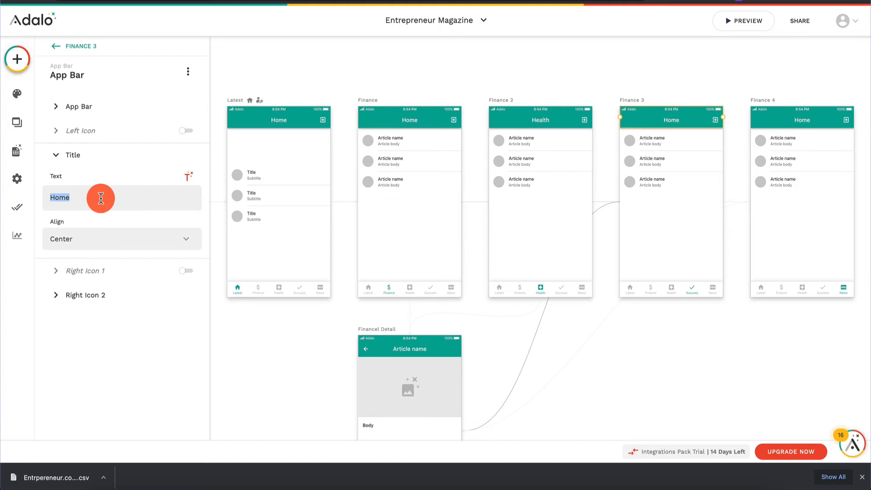
{"action": "type", "text": "Success"}
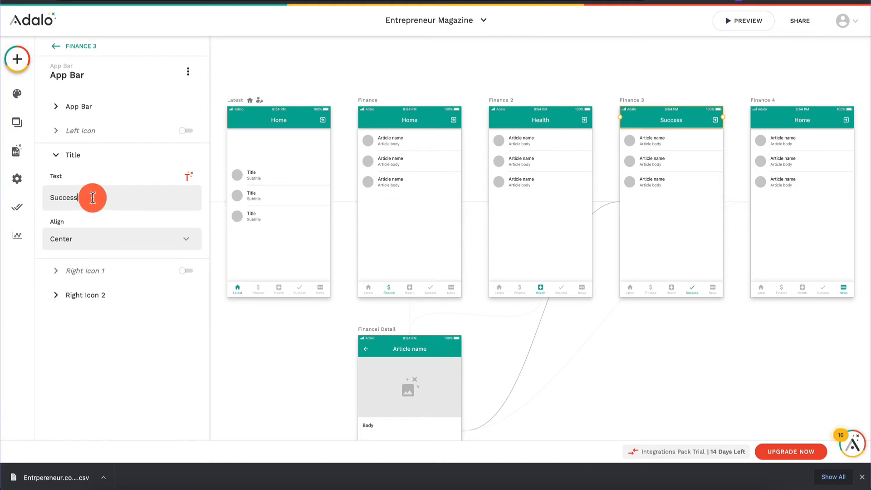
{"action": "left_click", "coordinate": [39, 166]}
{"action": "left_click", "coordinate": [55, 157]}
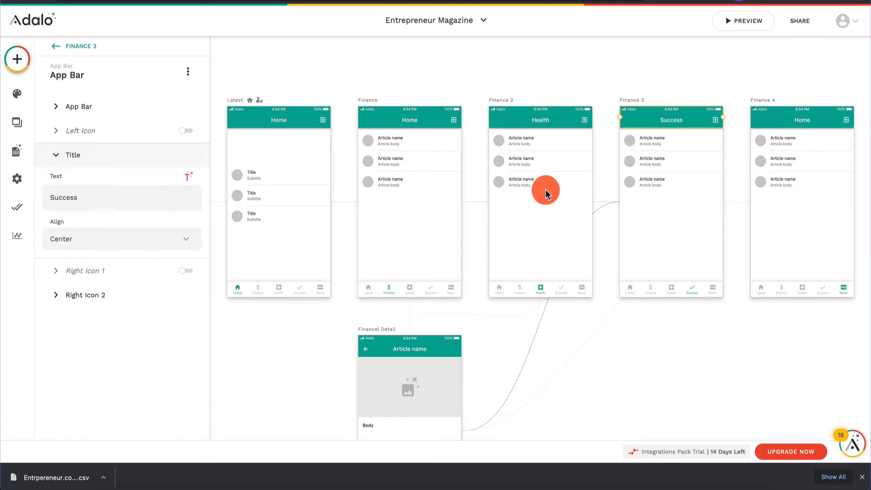
- Replace the app bar title of the Finance 4 screen with News
{"action": "left_click", "coordinate": [783, 109]}
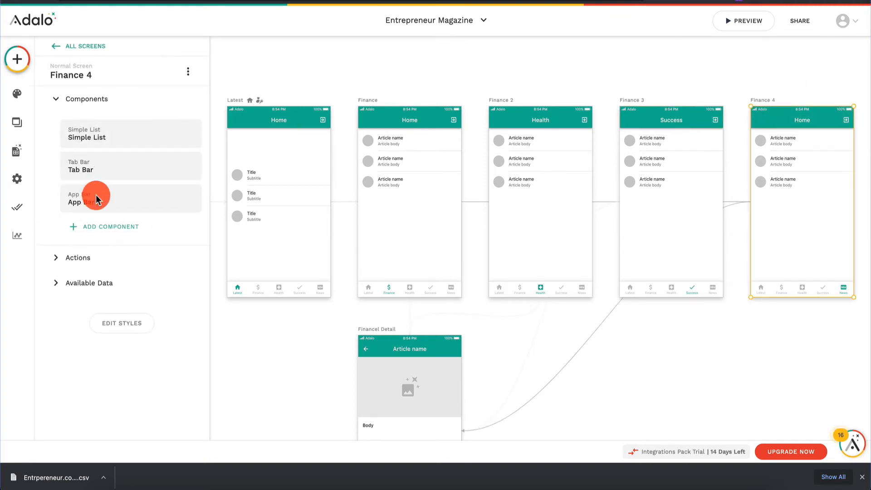
{"action": "left_click", "coordinate": [94, 199]}
{"action": "left_click", "coordinate": [77, 245]}
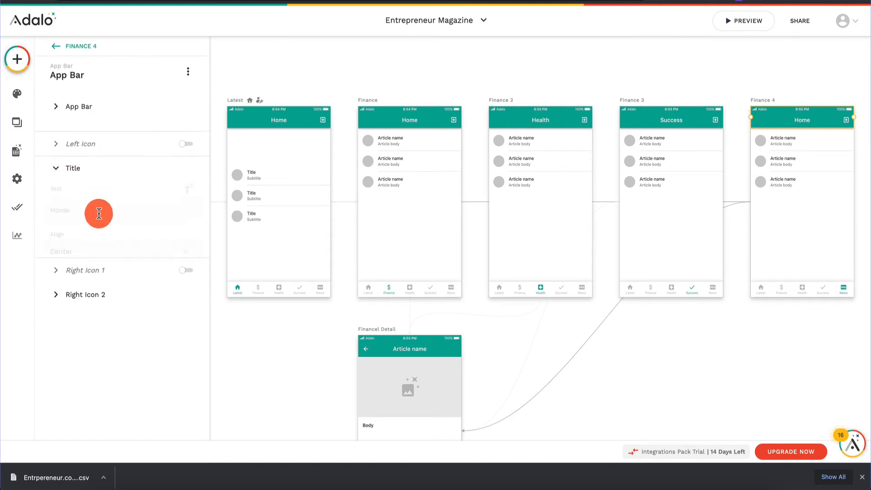
{"action": "type", "text": "News"}
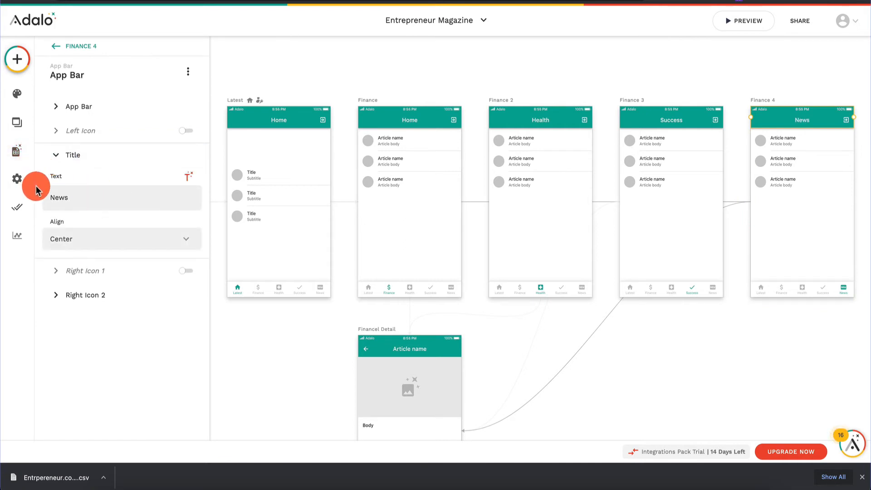
{"action": "scroll", "coordinate": [372, 210], "scroll_direction": "down", "scroll_amount": 3}
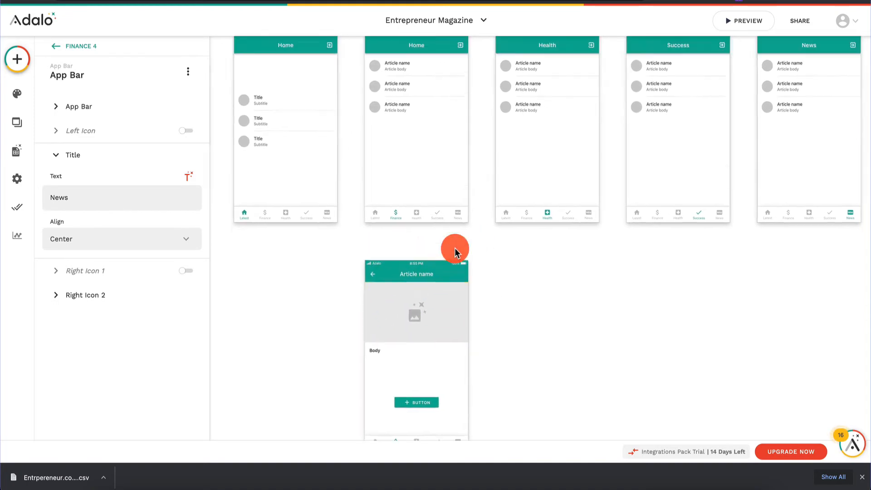
{"action": "scroll", "coordinate": [454, 248], "scroll_direction": "up", "scroll_amount": 2}
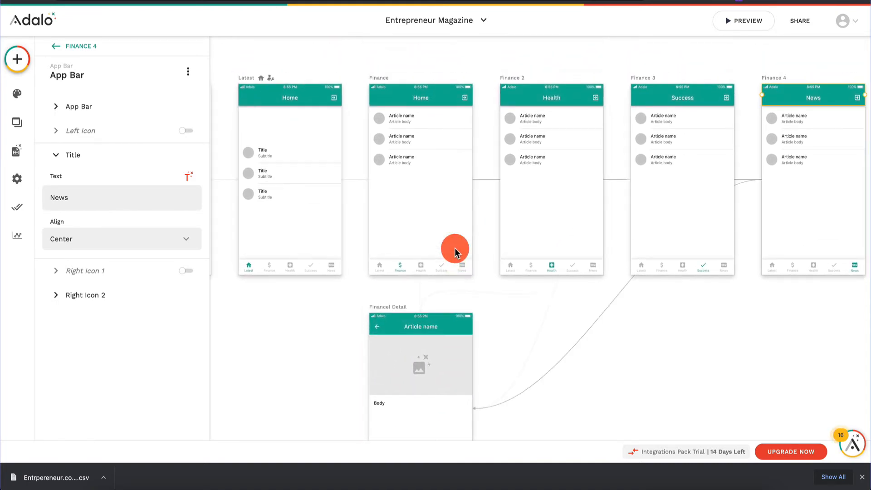
- Switch to the Entrpereneur.com Google Sheet and copy article rows 2 to 8, columns A to E, into the rows starting at A9
{"action": "left_click", "coordinate": [569, 154]}
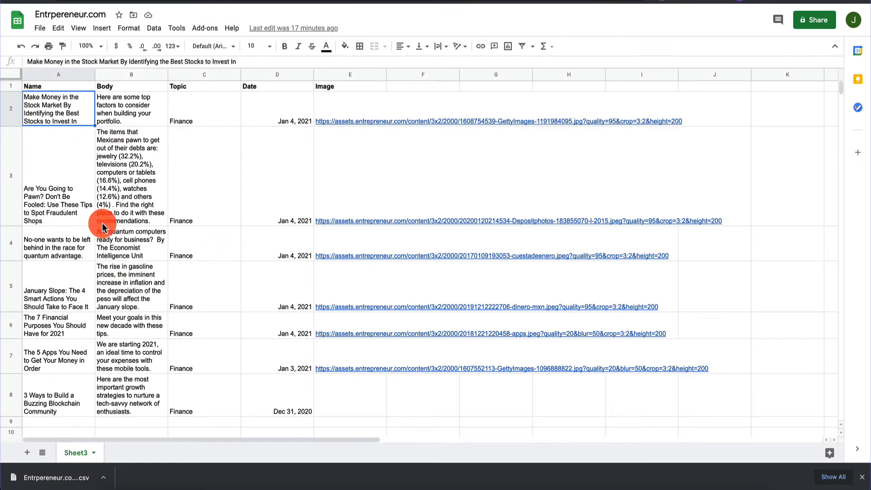
{"action": "scroll", "coordinate": [59, 189], "scroll_direction": "down", "scroll_amount": 2}
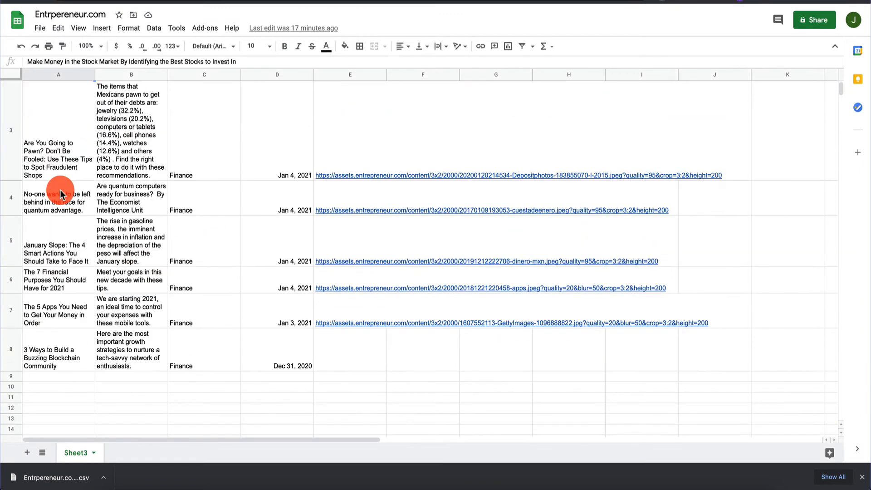
{"action": "scroll", "coordinate": [58, 189], "scroll_direction": "up", "scroll_amount": 1}
{"action": "left_click_drag", "start_coordinate": [74, 148], "coordinate": [349, 399]}
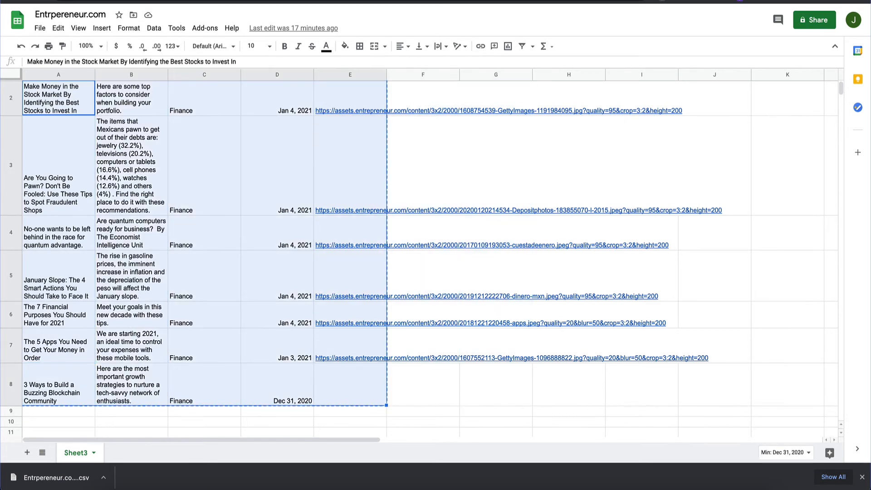
{"action": "scroll", "coordinate": [10, 171], "scroll_direction": "down", "scroll_amount": 5}
{"action": "left_click", "coordinate": [44, 189]}
{"action": "key", "text": "ctrl+v"}
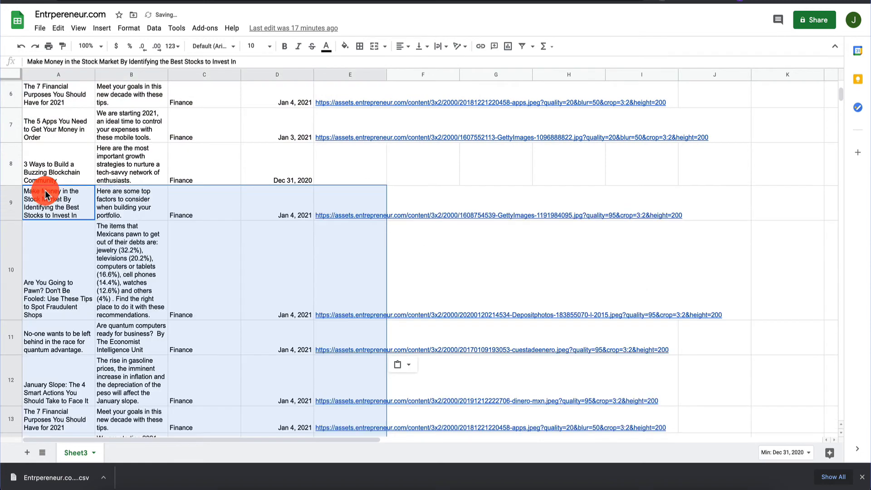
- Set the Topic to Health in C9 and fill it down through row 15
{"action": "left_click", "coordinate": [182, 196]}
{"action": "type", "text": "Healt"}
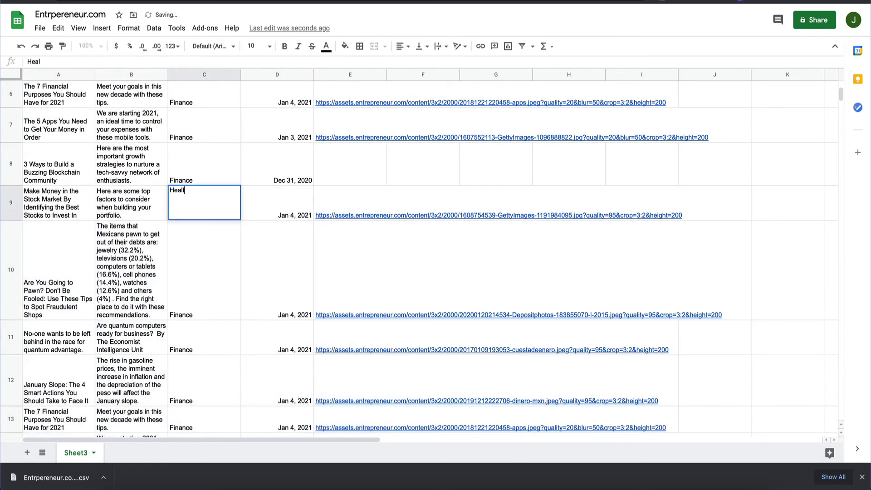
{"action": "type", "text": "h"}
{"action": "key", "text": "Return"}
{"action": "left_click", "coordinate": [238, 217]}
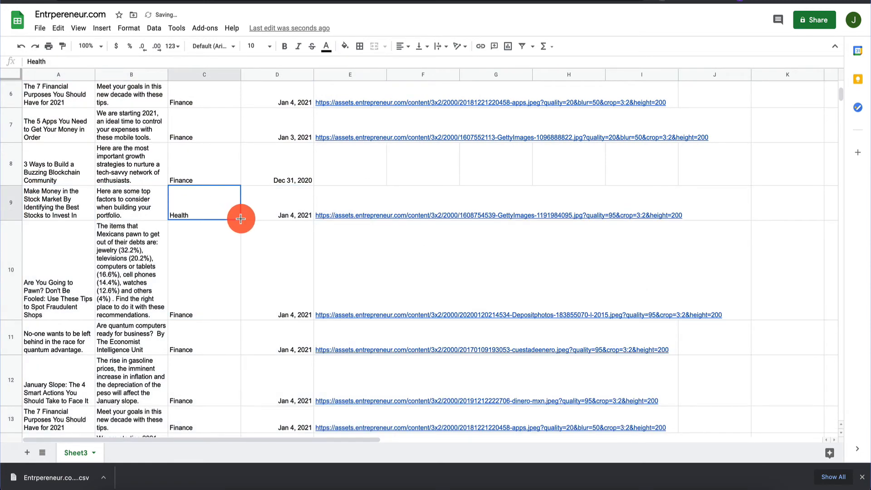
{"action": "left_click_drag", "start_coordinate": [240, 220], "coordinate": [219, 422]}
{"action": "scroll", "coordinate": [211, 357], "scroll_direction": "down", "scroll_amount": 5}
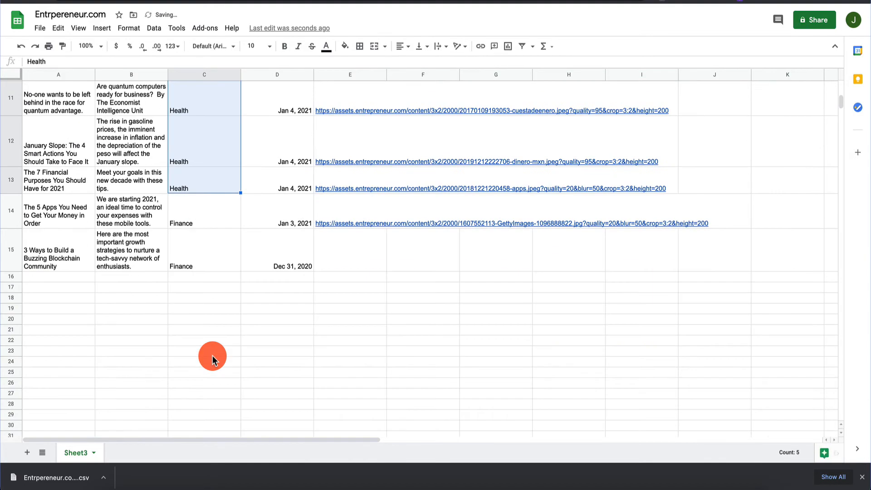
{"action": "left_click_drag", "start_coordinate": [239, 194], "coordinate": [235, 255]}
- Paste the copied article rows at A16 and set the Topic to Success for rows 16 to 22
{"action": "scroll", "coordinate": [235, 255], "scroll_direction": "up", "scroll_amount": 10}
{"action": "scroll", "coordinate": [235, 254], "scroll_direction": "down", "scroll_amount": 10}
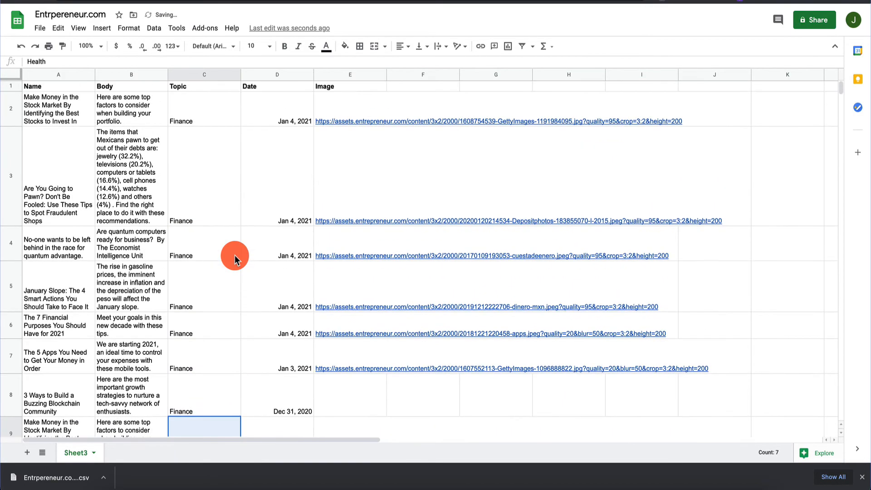
{"action": "left_click", "coordinate": [58, 194]}
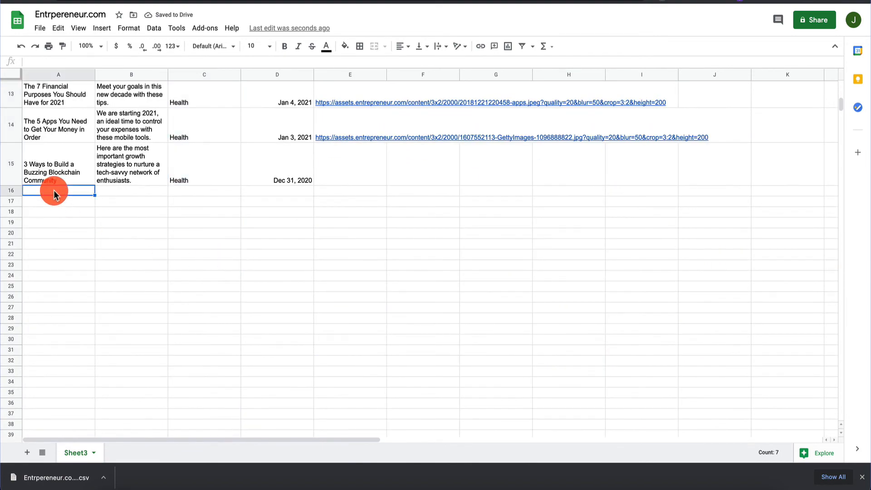
{"action": "key", "text": "ctrl+v"}
{"action": "left_click", "coordinate": [196, 202]}
{"action": "type", "text": "Su"}
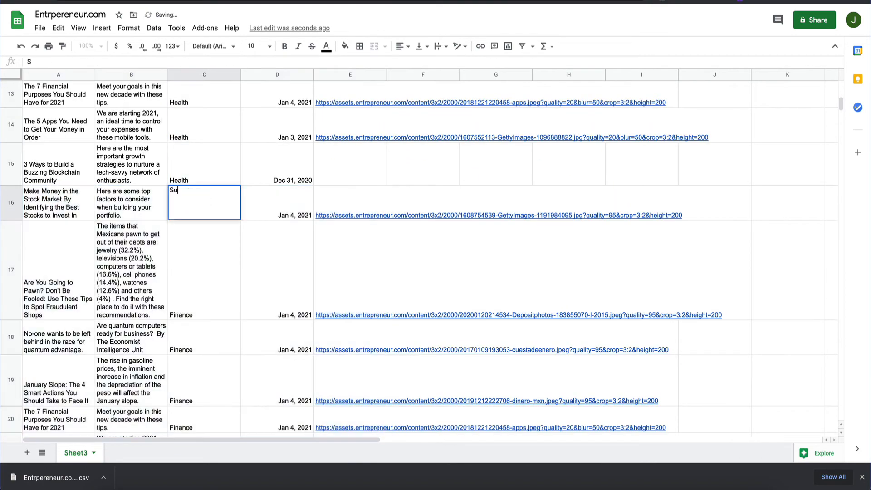
{"action": "type", "text": "ccess"}
{"action": "key", "text": "Return"}
{"action": "left_click", "coordinate": [205, 208]}
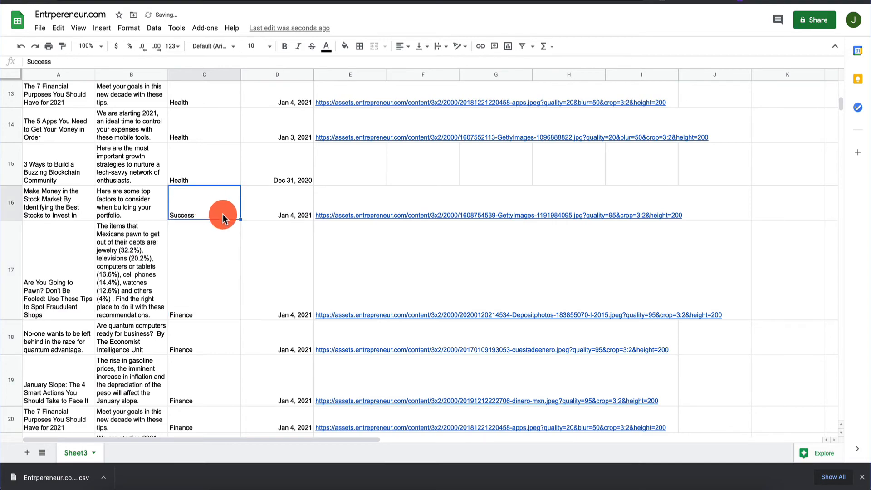
{"action": "left_click_drag", "start_coordinate": [240, 220], "coordinate": [215, 267]}
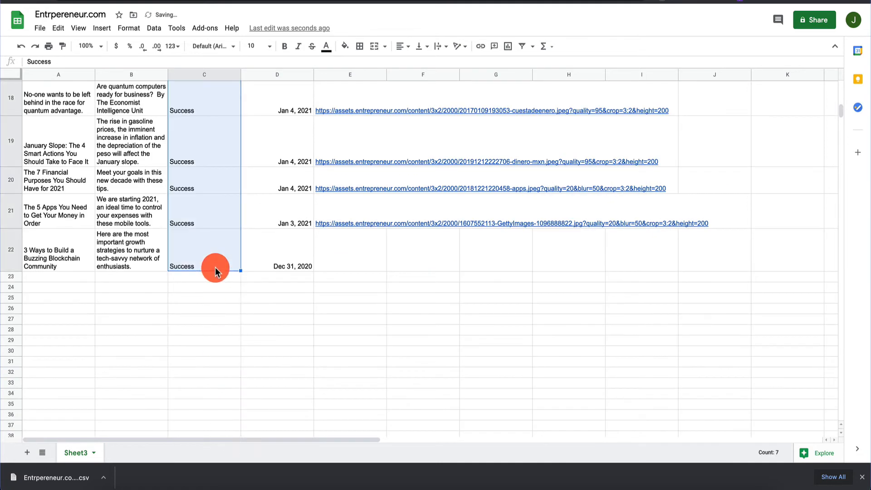
- Paste the copied article rows at A23 and check the app's topic screens in Adalo before returning to the sheet
{"action": "left_click", "coordinate": [68, 280]}
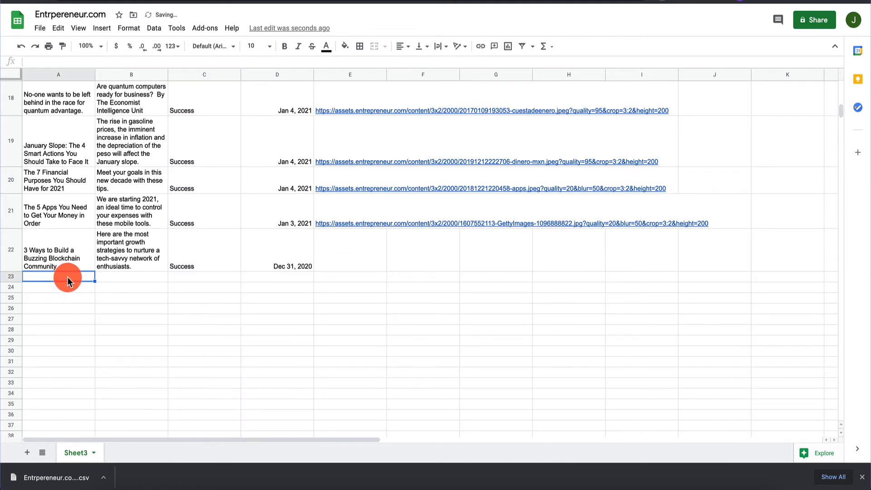
{"action": "key", "text": "ctrl+v"}
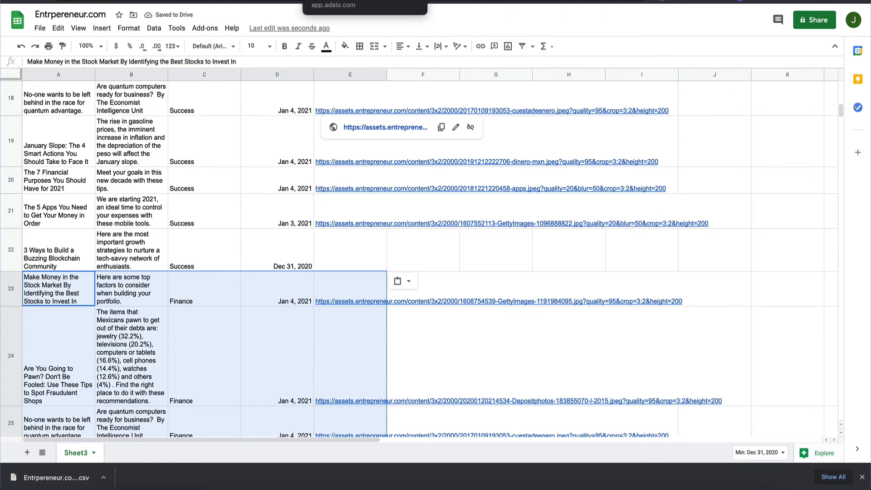
{"action": "left_click", "coordinate": [338, 1]}
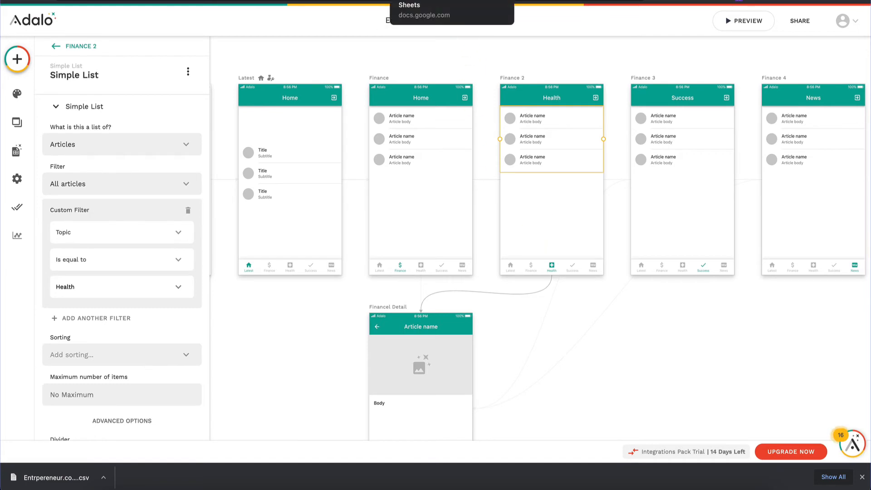
{"action": "left_click", "coordinate": [410, 1]}
{"action": "scroll", "coordinate": [243, 276], "scroll_direction": "up", "scroll_amount": 10}
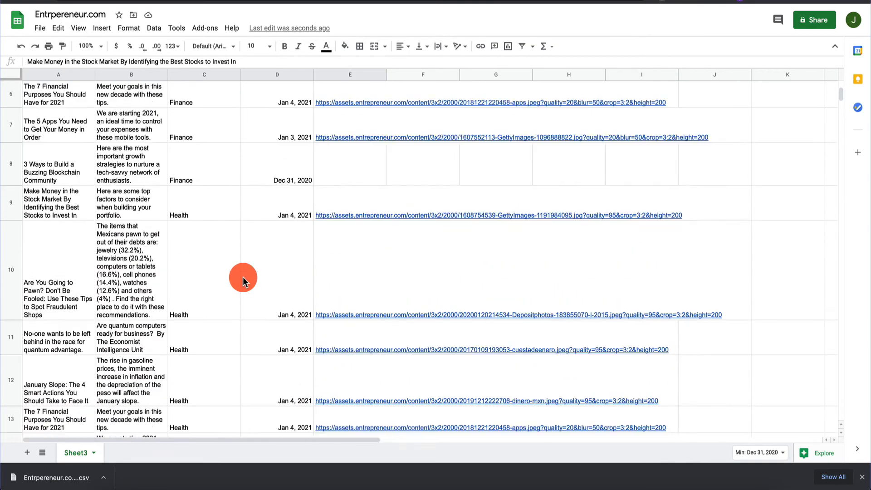
{"action": "scroll", "coordinate": [243, 276], "scroll_direction": "down", "scroll_amount": 15}
- Set the Topic to News in C23 and fill it down through row 29
{"action": "left_click", "coordinate": [213, 151]}
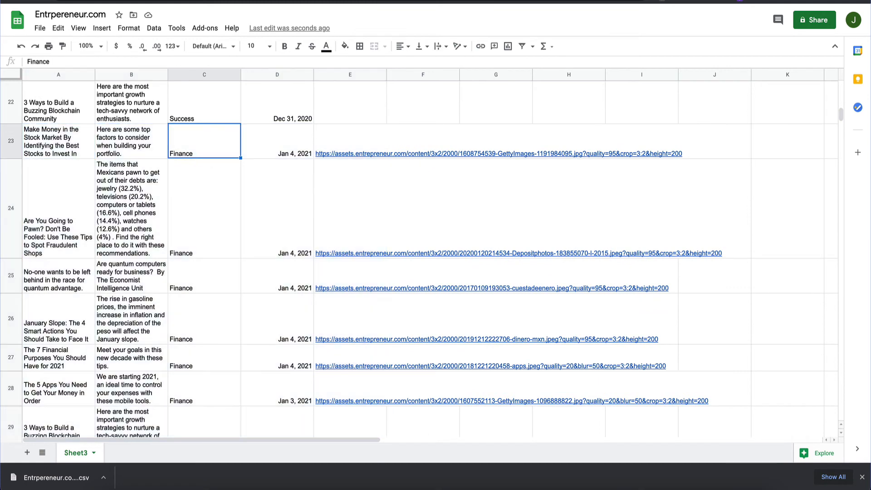
{"action": "type", "text": "News"}
{"action": "key", "text": "Return"}
{"action": "left_click", "coordinate": [231, 156]}
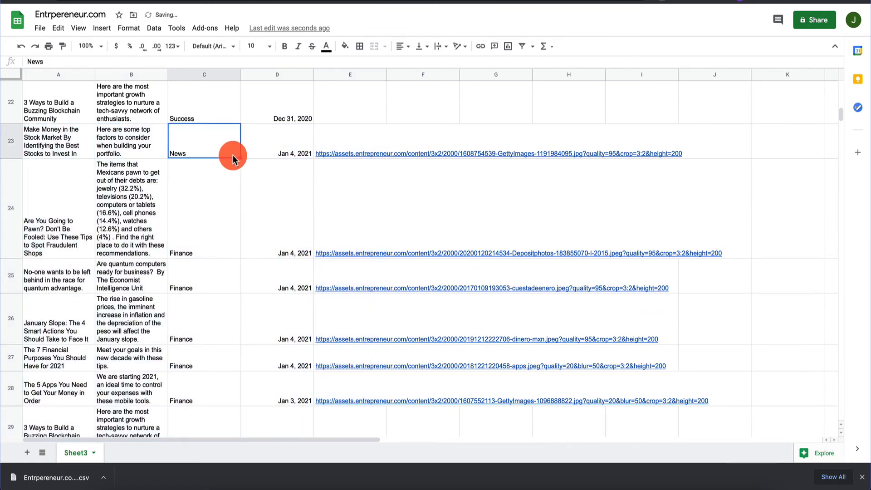
{"action": "left_click_drag", "start_coordinate": [239, 158], "coordinate": [208, 220]}
- Paste the copied article rows at A30 and set the Topic to Latest for rows 30 to 36
{"action": "left_click", "coordinate": [57, 245]}
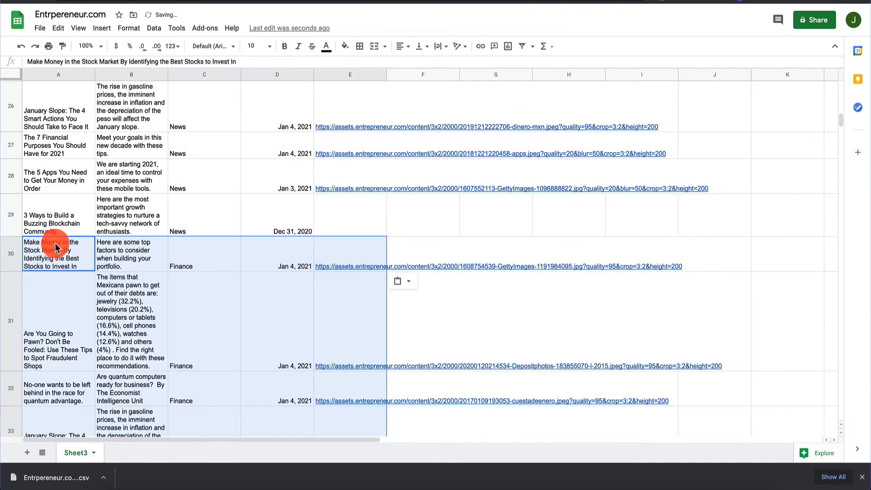
{"action": "left_click", "coordinate": [195, 257]}
{"action": "type", "text": "Latest"}
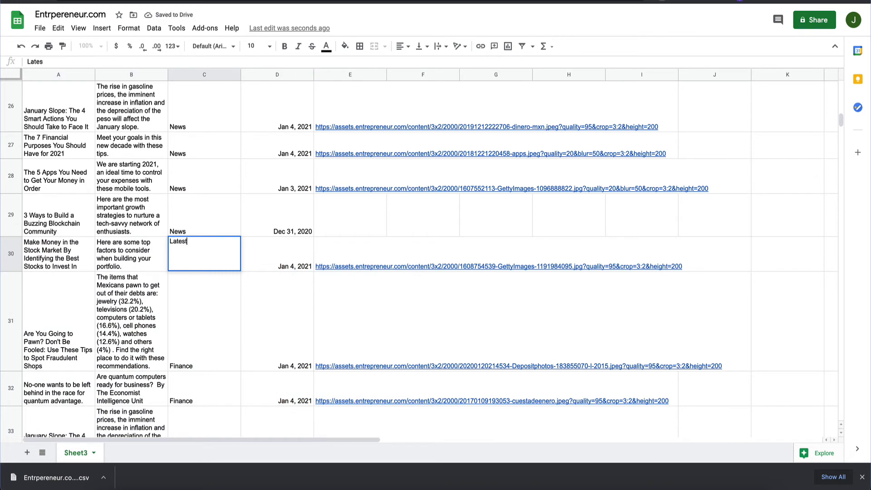
{"action": "key", "text": "Return"}
{"action": "left_click", "coordinate": [225, 257]}
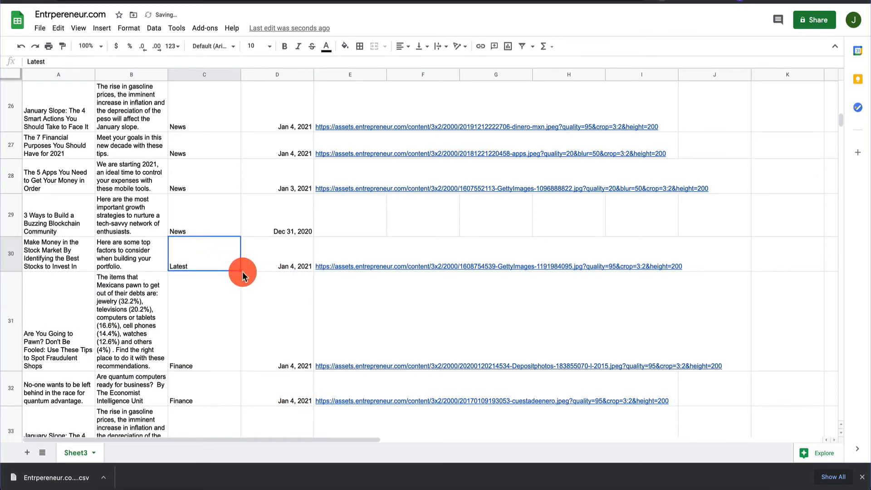
{"action": "left_click_drag", "start_coordinate": [240, 270], "coordinate": [226, 175]}
{"action": "left_click_drag", "start_coordinate": [225, 216], "coordinate": [224, 217]}
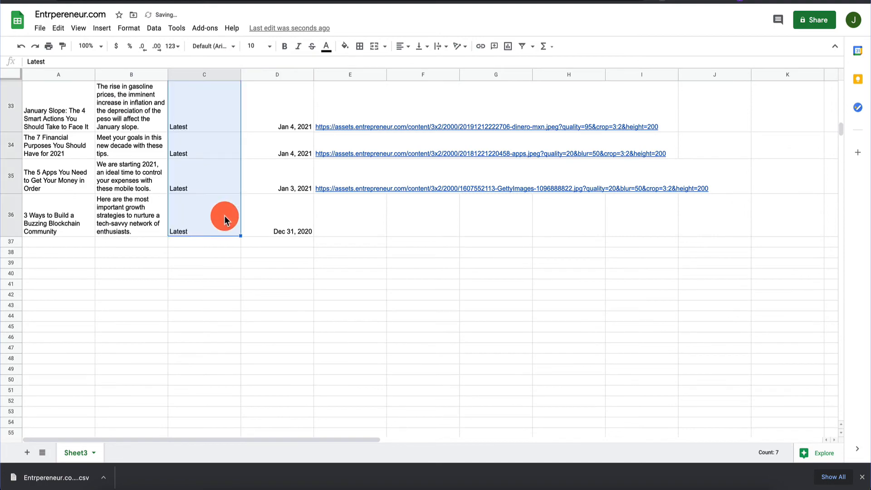
- Review the Topic column of the article rows from the start of the sheet down to the Latest group
{"action": "scroll", "coordinate": [224, 216], "scroll_direction": "up", "scroll_amount": 15}
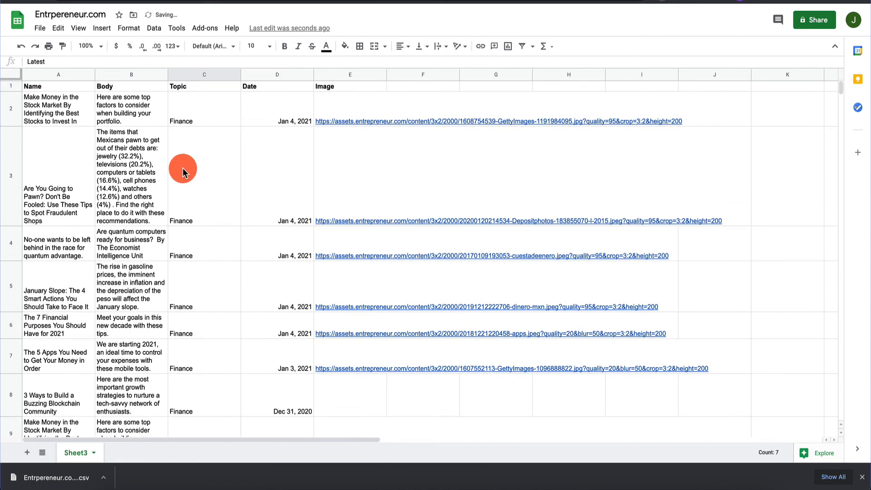
{"action": "left_click", "coordinate": [77, 119]}
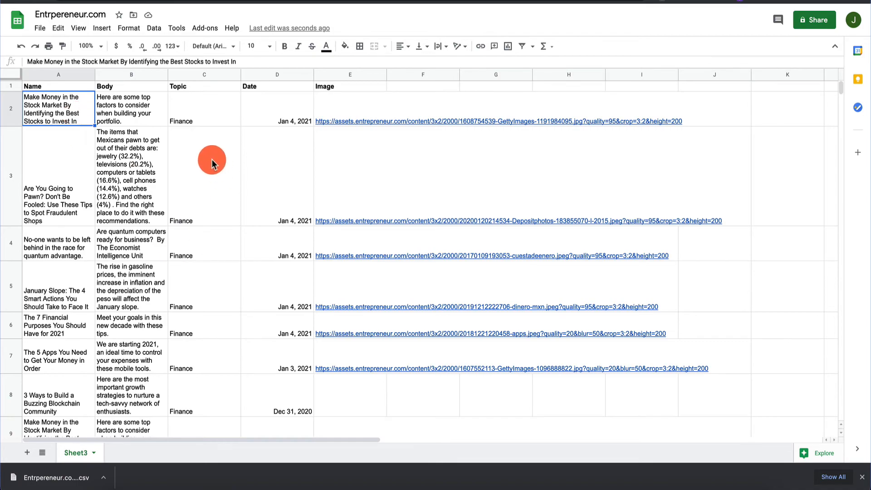
{"action": "scroll", "coordinate": [211, 168], "scroll_direction": "down", "scroll_amount": 12}
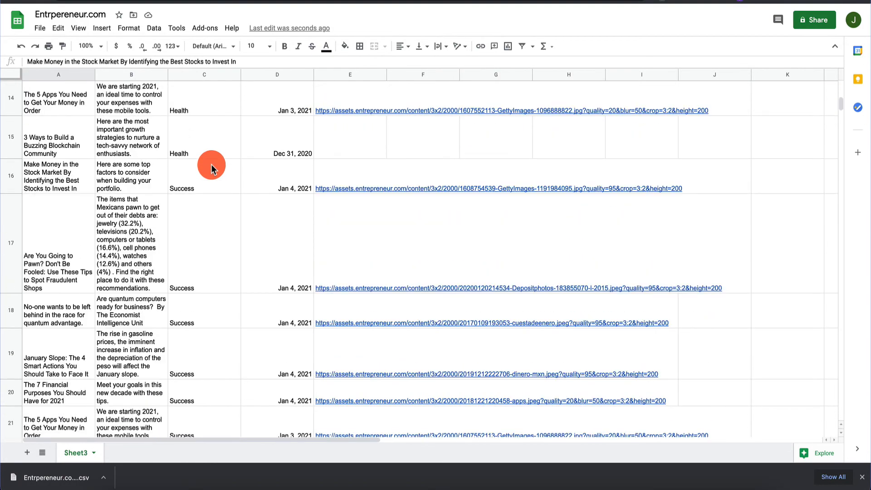
{"action": "scroll", "coordinate": [211, 168], "scroll_direction": "down", "scroll_amount": 5}
{"action": "scroll", "coordinate": [212, 168], "scroll_direction": "down", "scroll_amount": 5}
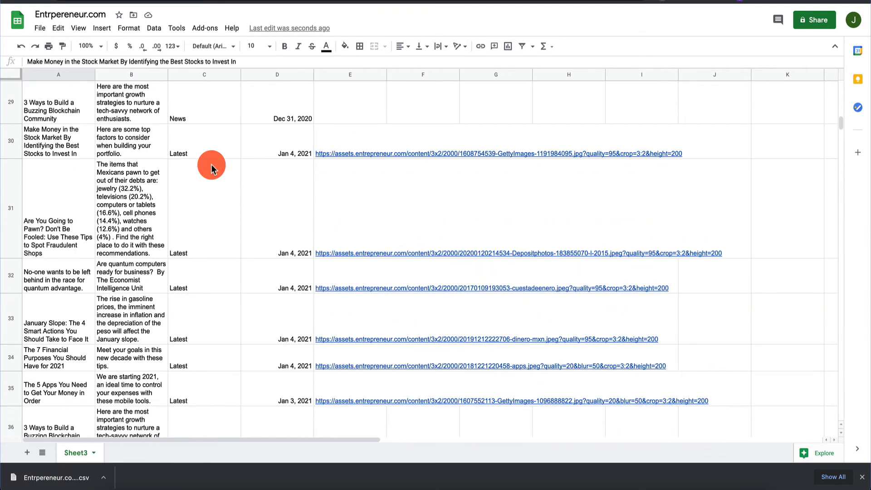
- Download the current Entrpereneur.com article sheet as comma-separated values (.csv)
{"action": "scroll", "coordinate": [212, 165], "scroll_direction": "down", "scroll_amount": 4}
{"action": "scroll", "coordinate": [211, 165], "scroll_direction": "up", "scroll_amount": 20}
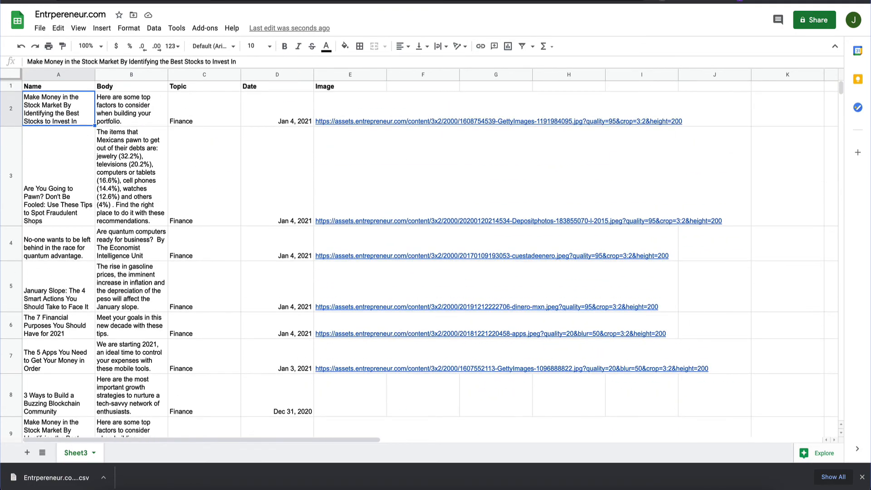
{"action": "left_click", "coordinate": [91, 1]}
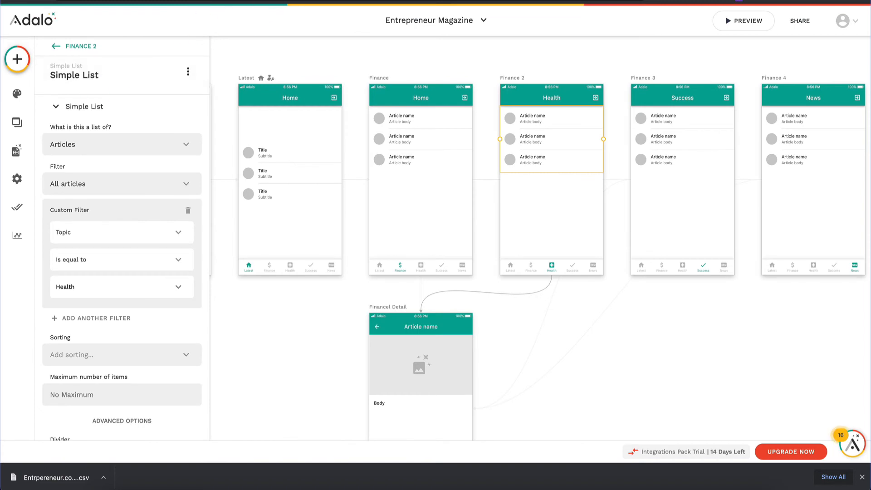
{"action": "left_click", "coordinate": [456, 2]}
{"action": "left_click", "coordinate": [43, 28]}
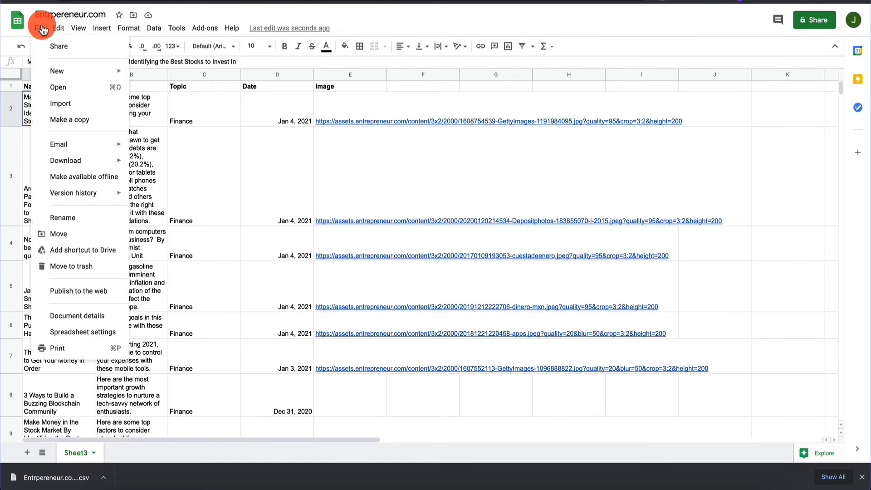
{"action": "mouse_move", "coordinate": [97, 160]}
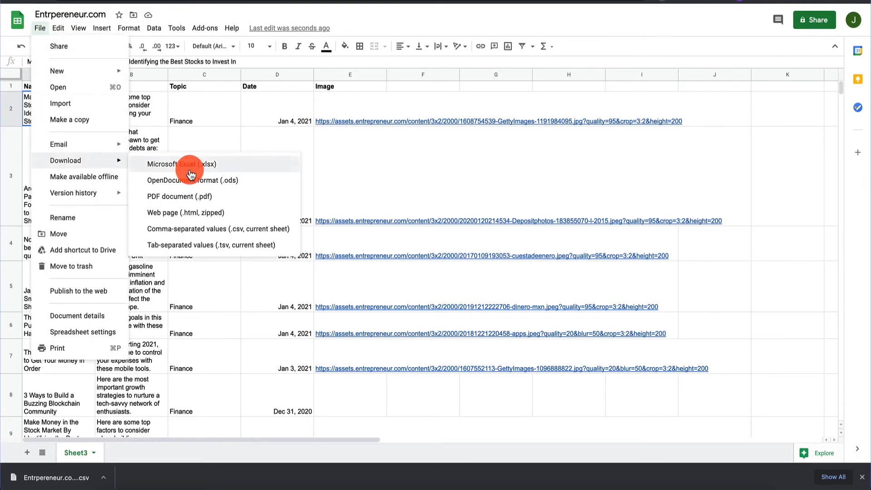
{"action": "left_click", "coordinate": [204, 230]}
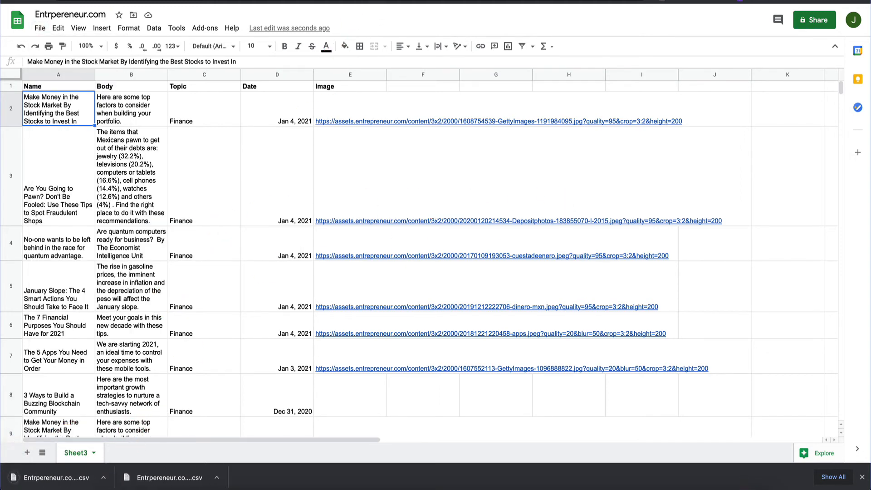
- Switch to Adalo and delete all existing records from the Articles database collection
{"action": "left_click", "coordinate": [104, 1]}
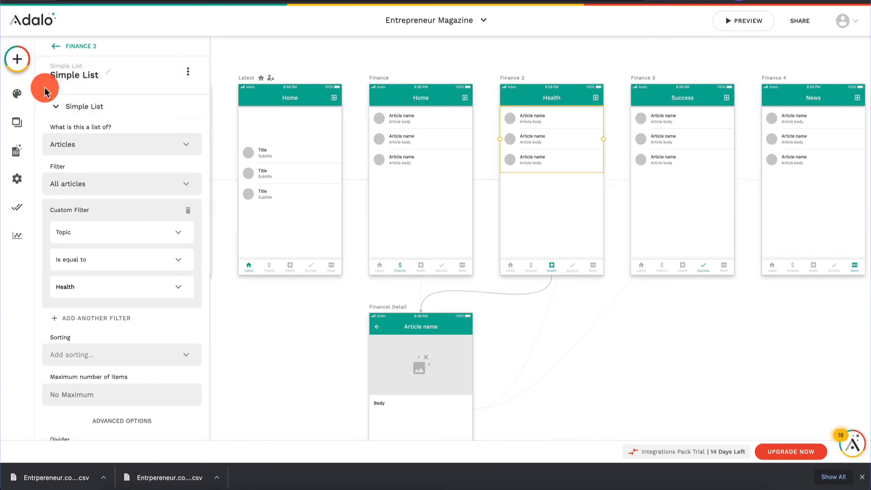
{"action": "left_click", "coordinate": [19, 147]}
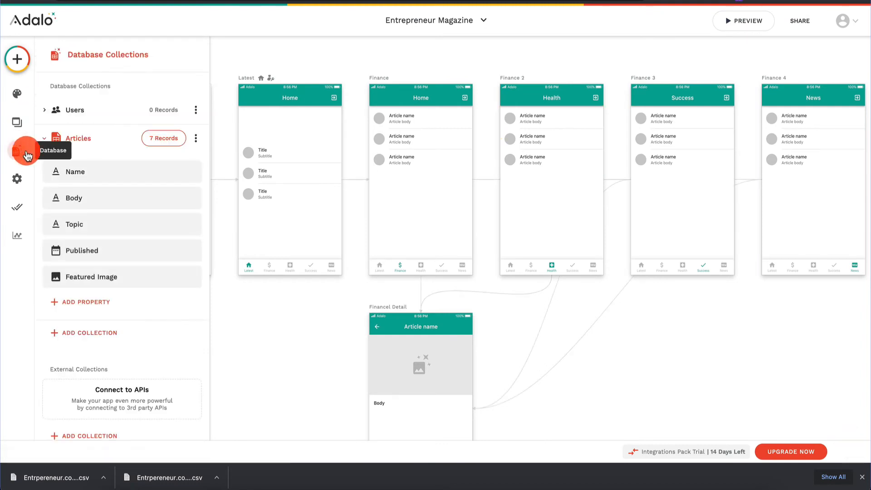
{"action": "left_click", "coordinate": [183, 145]}
{"action": "left_click", "coordinate": [458, 167]}
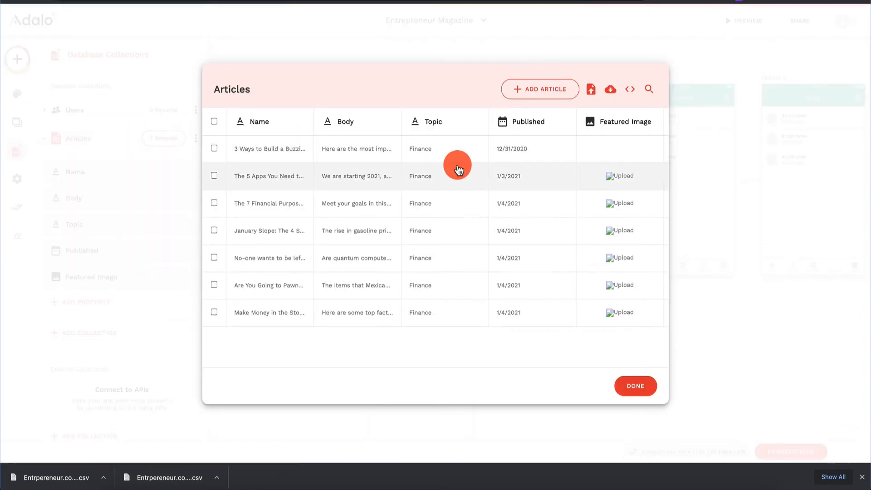
{"action": "left_click", "coordinate": [214, 121]}
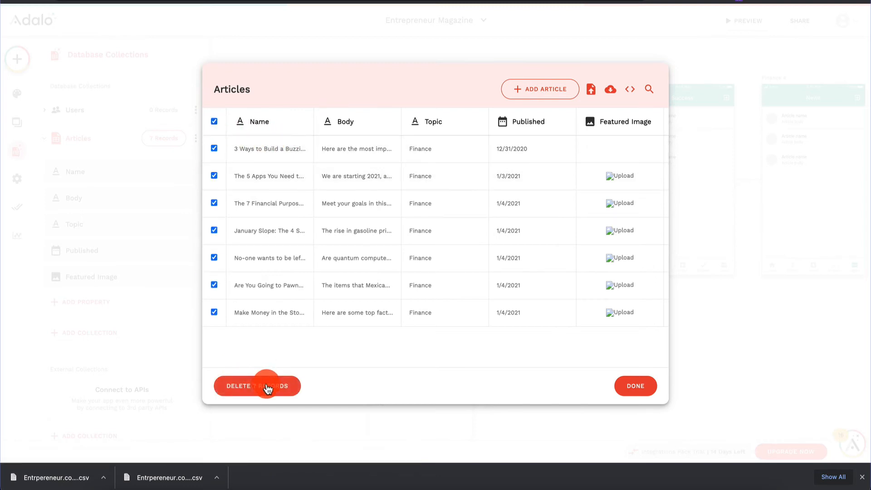
{"action": "left_click", "coordinate": [267, 390]}
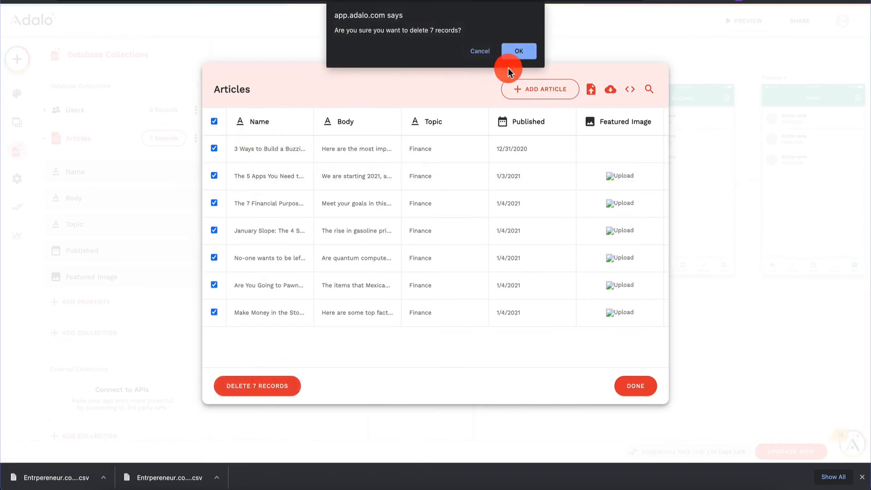
{"action": "left_click", "coordinate": [522, 53]}
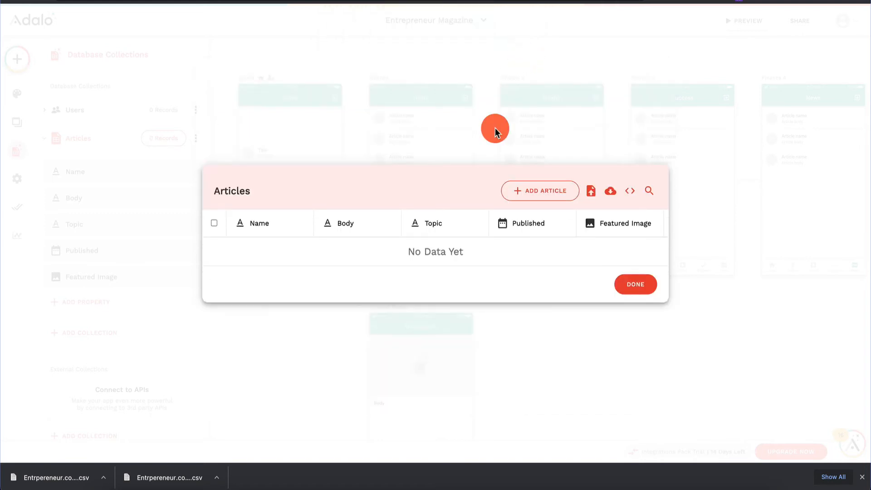
- Import the newly downloaded CSV file into the Articles collection, with Date matched to Published and Image to Featured Image
{"action": "left_click", "coordinate": [591, 191]}
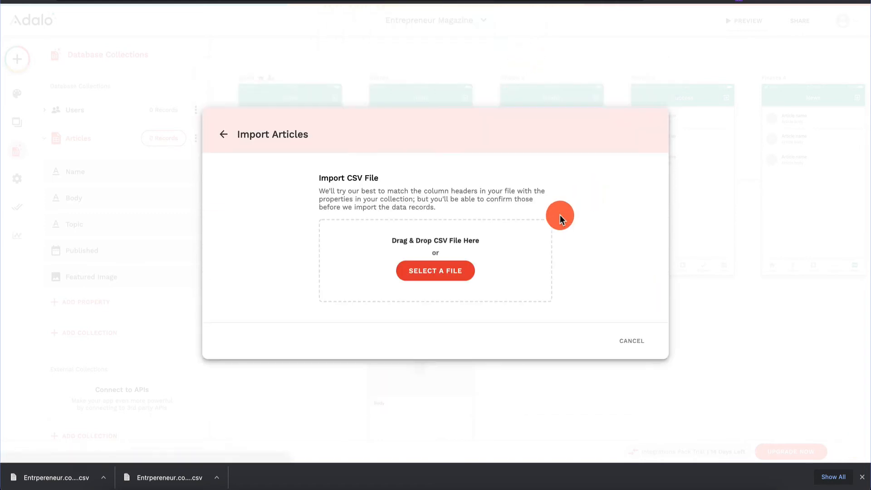
{"action": "left_click_drag", "start_coordinate": [64, 471], "coordinate": [424, 241]}
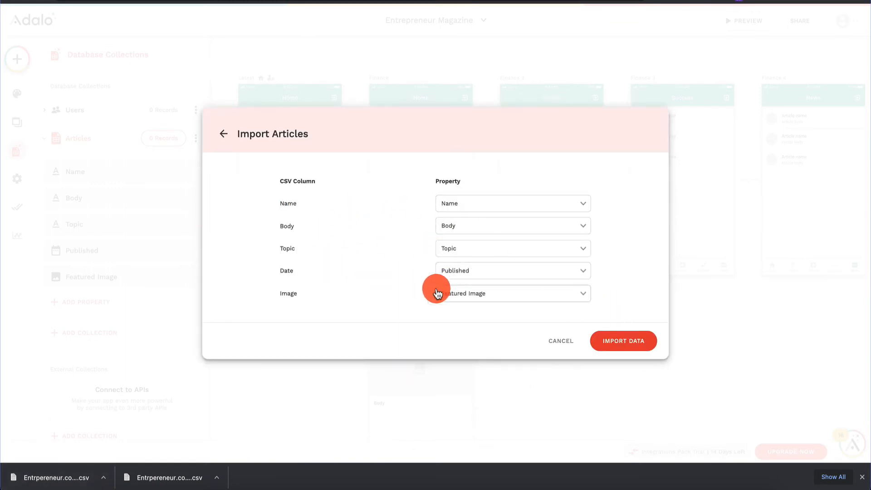
{"action": "left_click", "coordinate": [635, 345]}
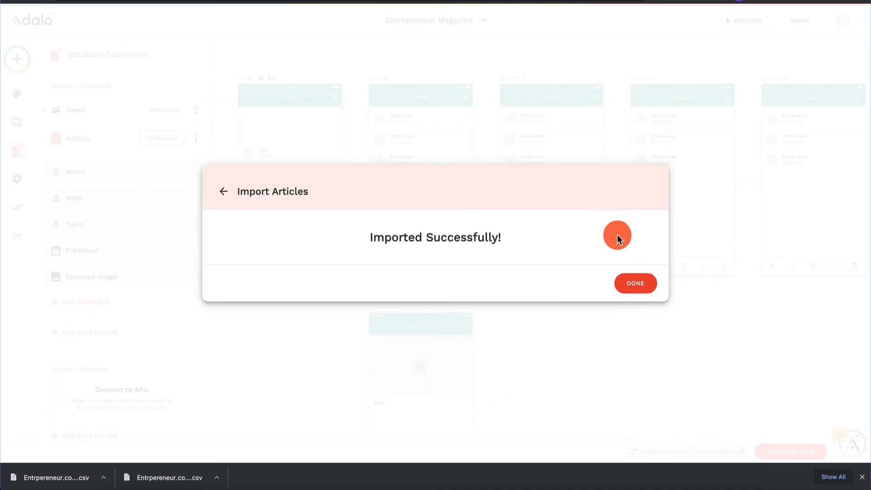
{"action": "left_click", "coordinate": [635, 284]}
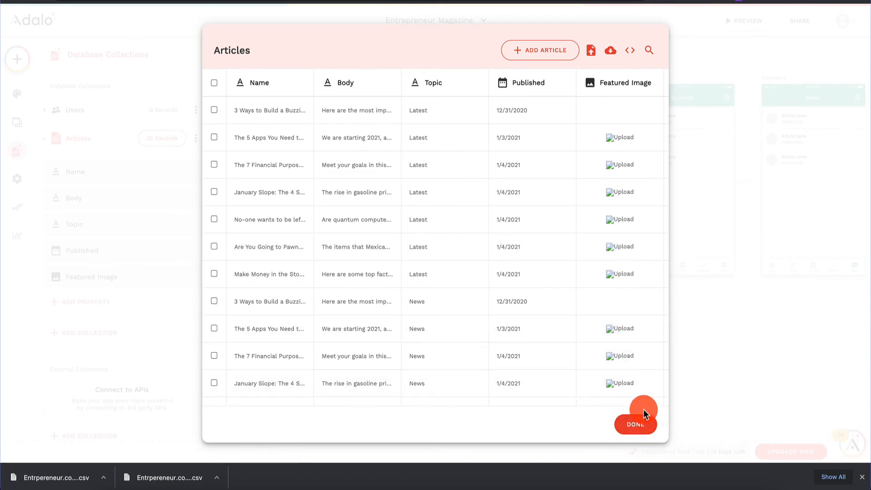
{"action": "left_click", "coordinate": [644, 424]}
{"action": "left_click", "coordinate": [269, 127]}
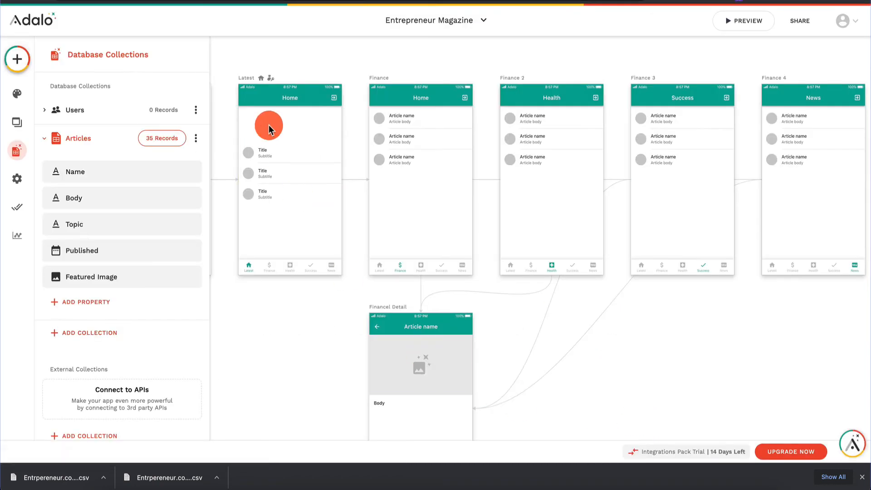
- Move the Latest screen's simple list up directly beneath the app bar and make it a list of Articles
{"action": "left_click", "coordinate": [167, 140]}
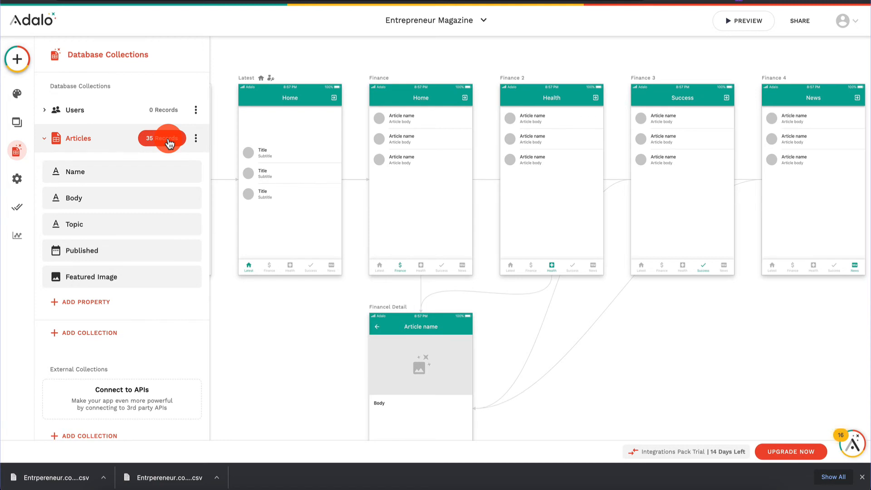
{"action": "left_click", "coordinate": [403, 127]}
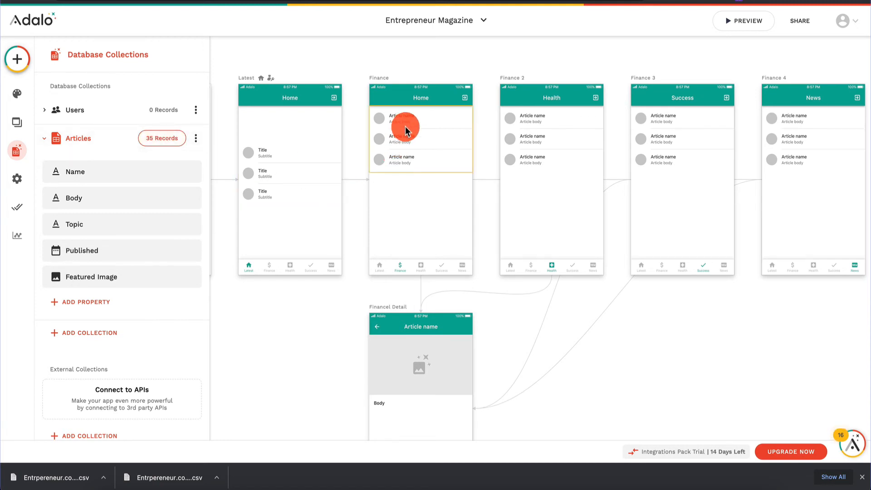
{"action": "left_click_drag", "start_coordinate": [296, 159], "coordinate": [296, 124]}
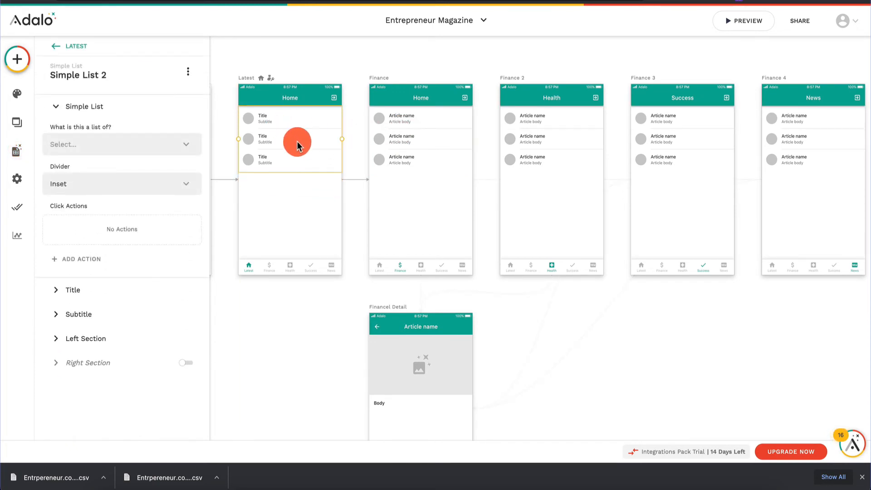
{"action": "left_click", "coordinate": [101, 144]}
{"action": "left_click", "coordinate": [96, 174]}
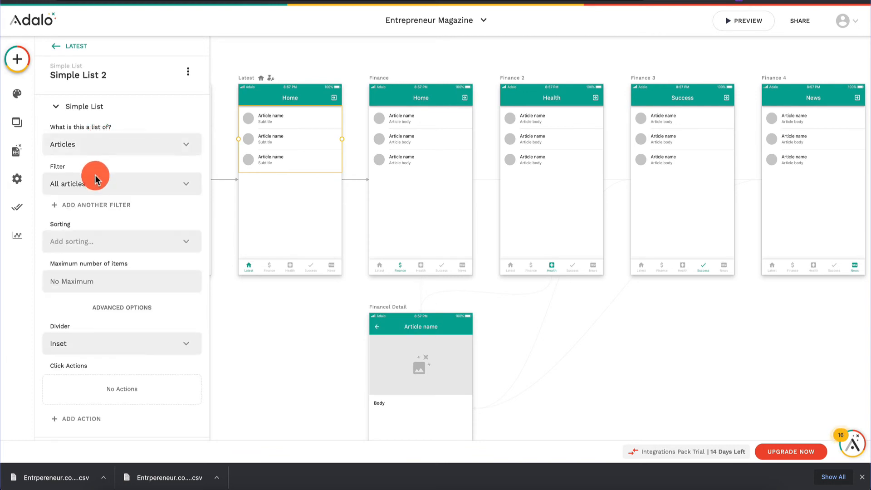
- Add a custom filter to the Latest screen's list so that Topic is equal to Latest
{"action": "left_click", "coordinate": [93, 203]}
{"action": "left_click", "coordinate": [106, 232]}
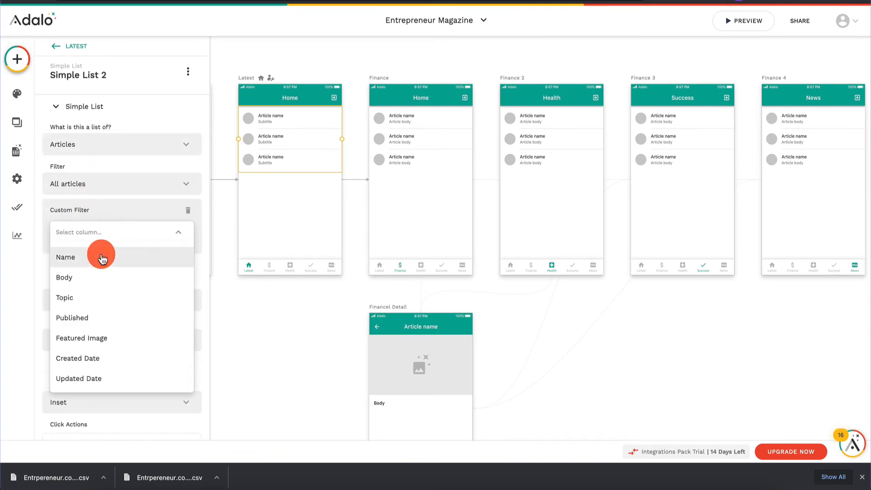
{"action": "left_click", "coordinate": [94, 297]}
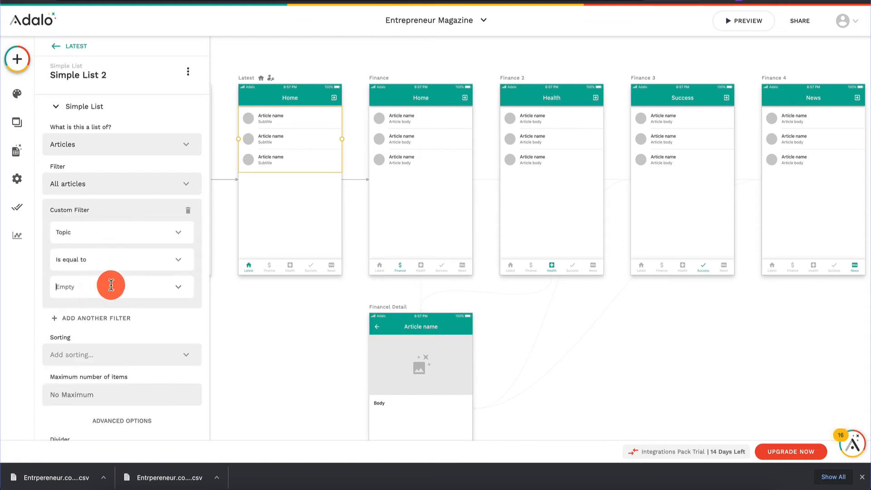
{"action": "left_click", "coordinate": [111, 286]}
{"action": "type", "text": "4atest"}
- Check the list filters on the Health, Success and News screens and the first two tabs of the Latest screen's tab bar
{"action": "left_click", "coordinate": [542, 141]}
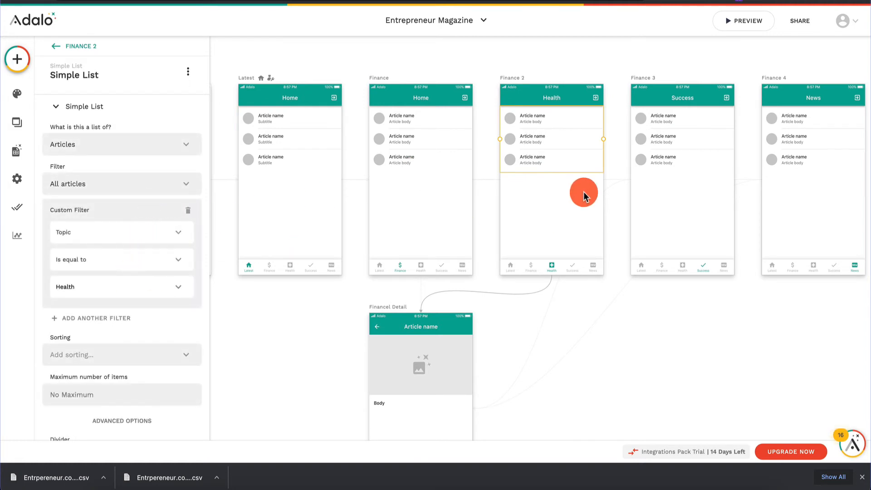
{"action": "left_click", "coordinate": [657, 132]}
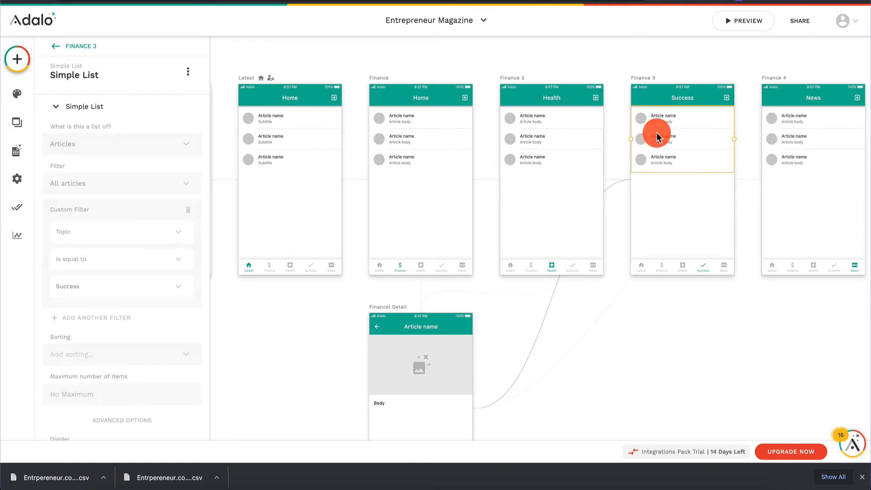
{"action": "left_click", "coordinate": [791, 136]}
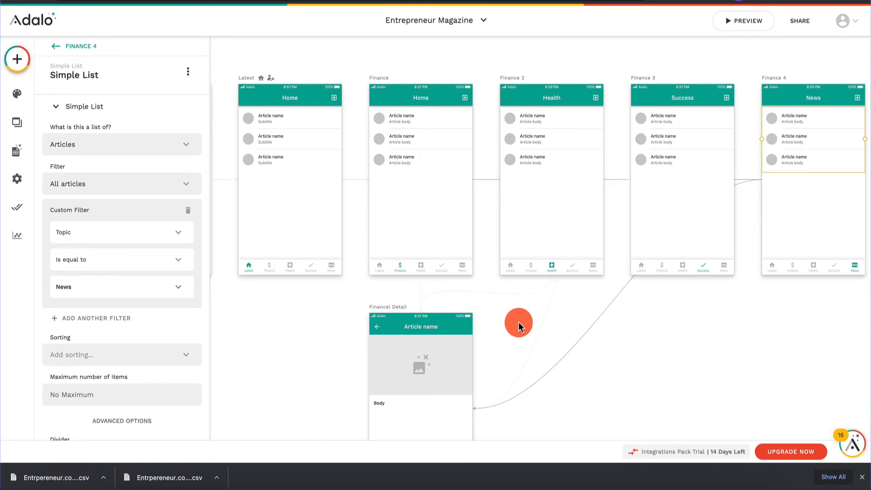
{"action": "left_click", "coordinate": [295, 266]}
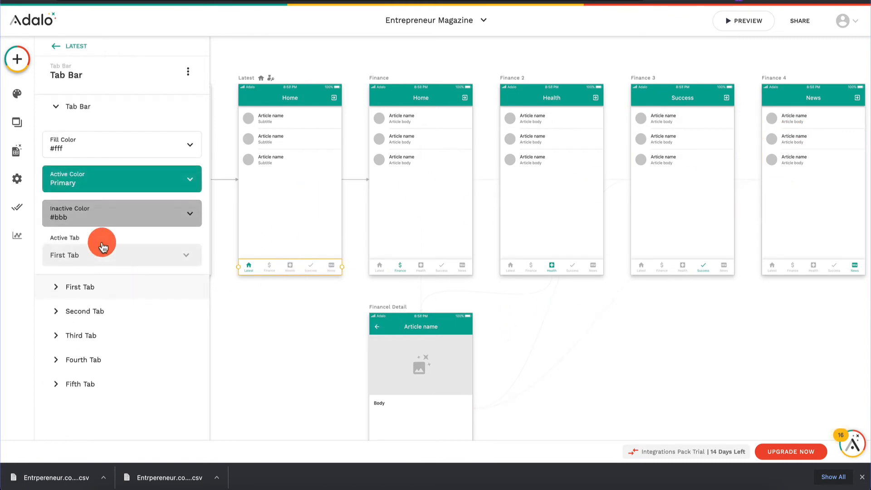
{"action": "left_click", "coordinate": [69, 286]}
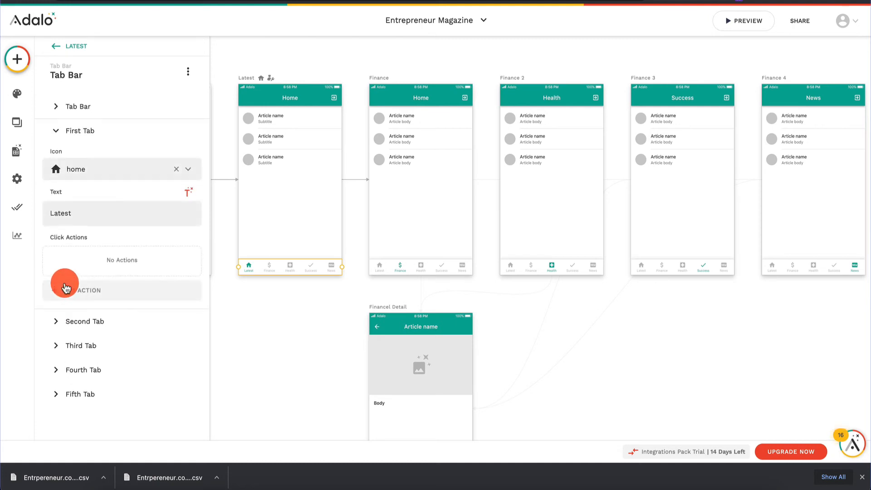
{"action": "left_click", "coordinate": [87, 321]}
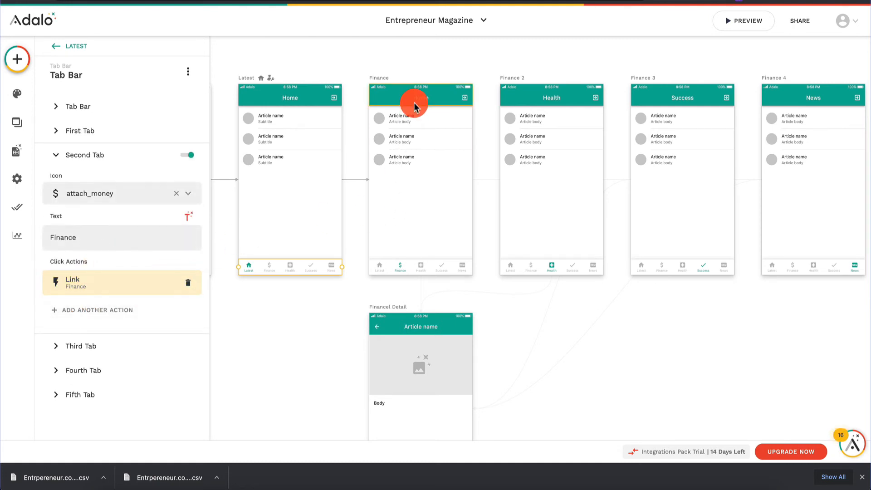
- Preview the app, compare the Latest and Finance article lists, and close the preview
{"action": "left_click", "coordinate": [739, 20]}
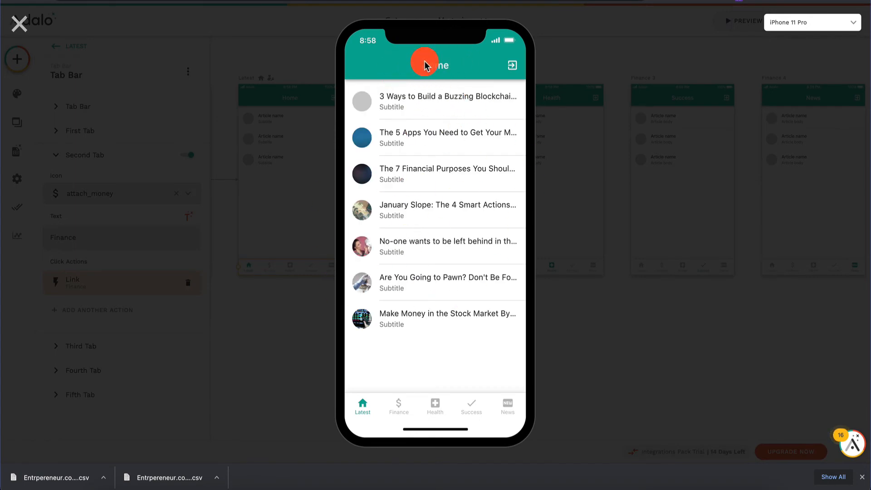
{"action": "left_click", "coordinate": [400, 406]}
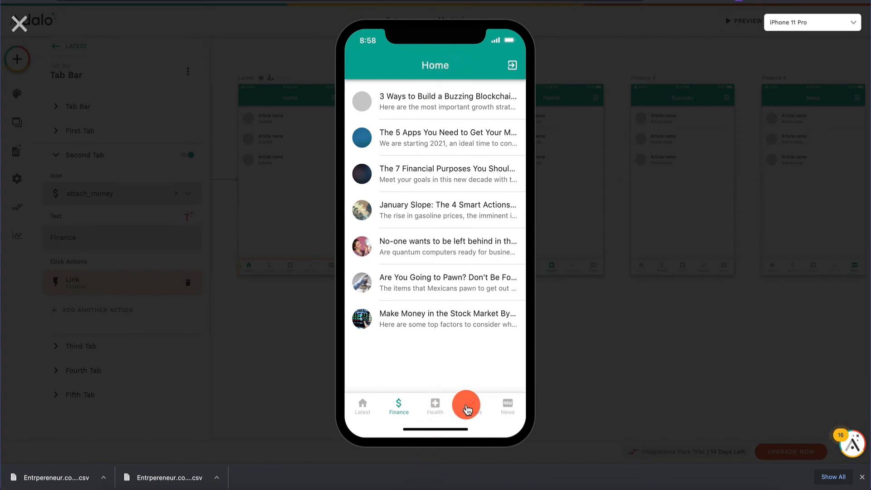
{"action": "left_click", "coordinate": [23, 31]}
- Change the title in the Latest screen's app bar to Latest
{"action": "left_click", "coordinate": [301, 94]}
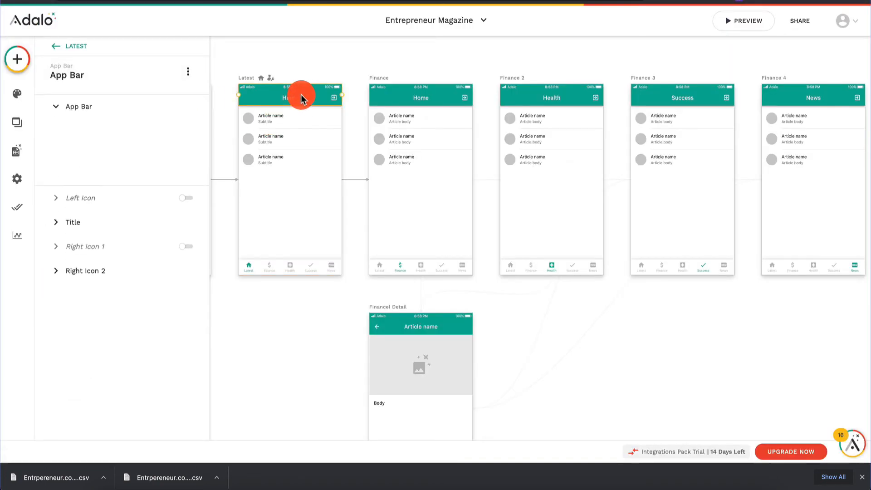
{"action": "left_click", "coordinate": [74, 109]}
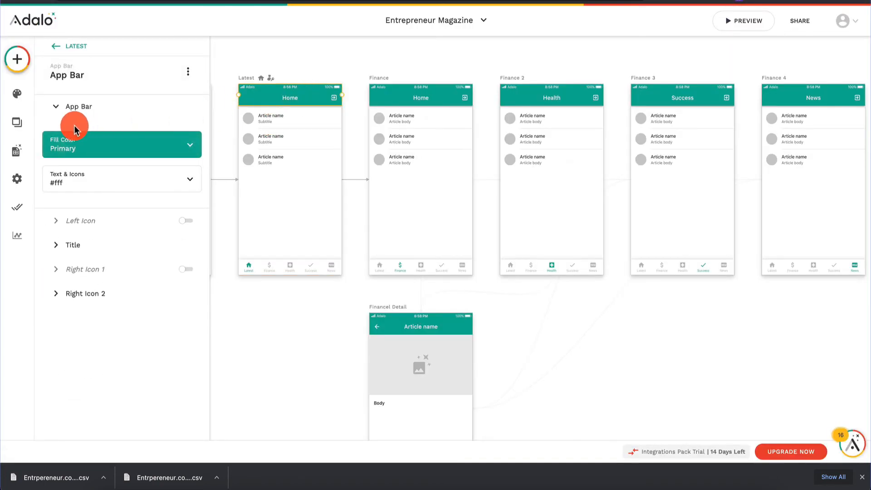
{"action": "left_click", "coordinate": [90, 245]}
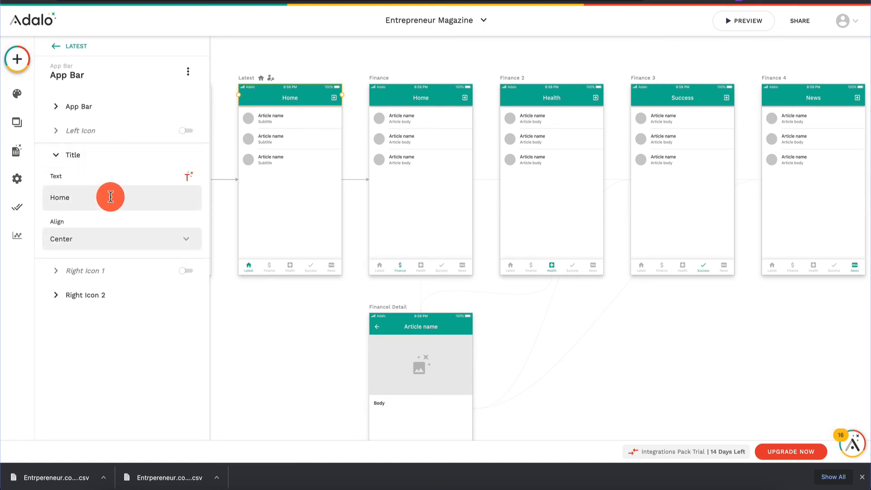
{"action": "type", "text": "Latest"}
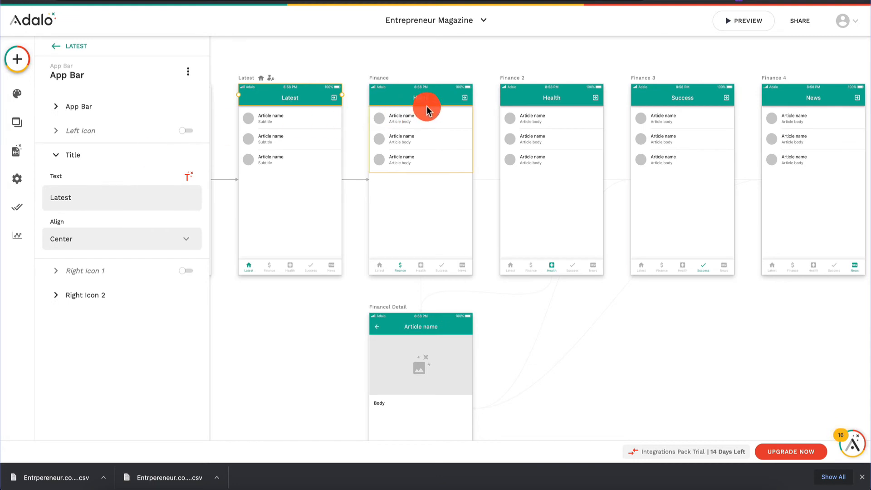
- Change the title in the Finance screen's app bar to Finance
{"action": "left_click", "coordinate": [429, 93]}
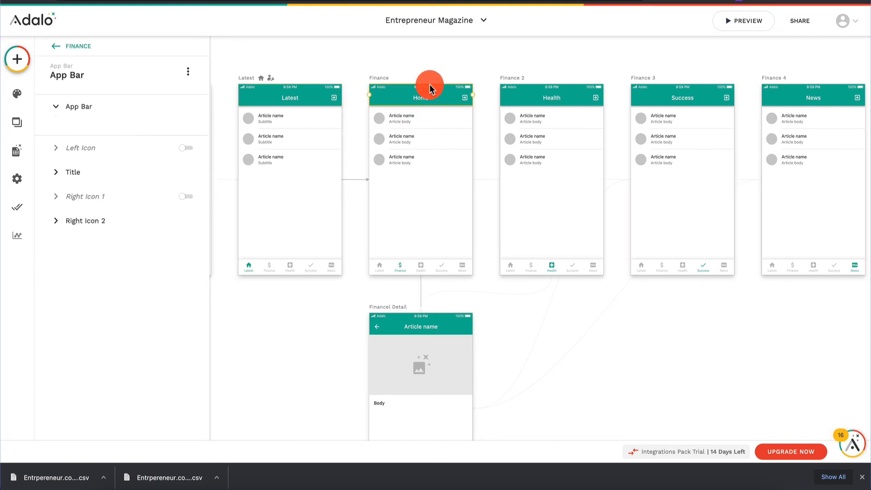
{"action": "left_click", "coordinate": [88, 245]}
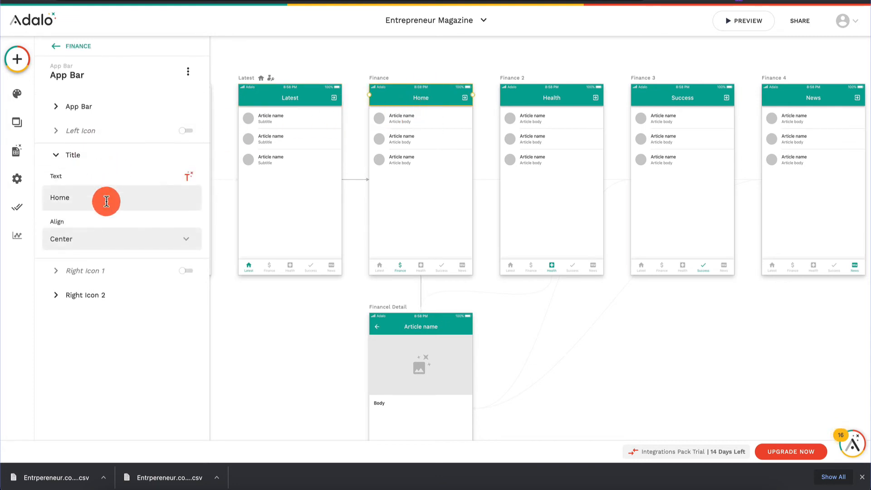
{"action": "key", "text": "BackSpace"}
{"action": "key", "text": "BackSpace"}
{"action": "key", "text": "BackSpace"}
{"action": "key", "text": "BackSpace"}
{"action": "type", "text": "Fi"}
- Check the app bar titles on the Health, Success and News screens
{"action": "left_click", "coordinate": [521, 111]}
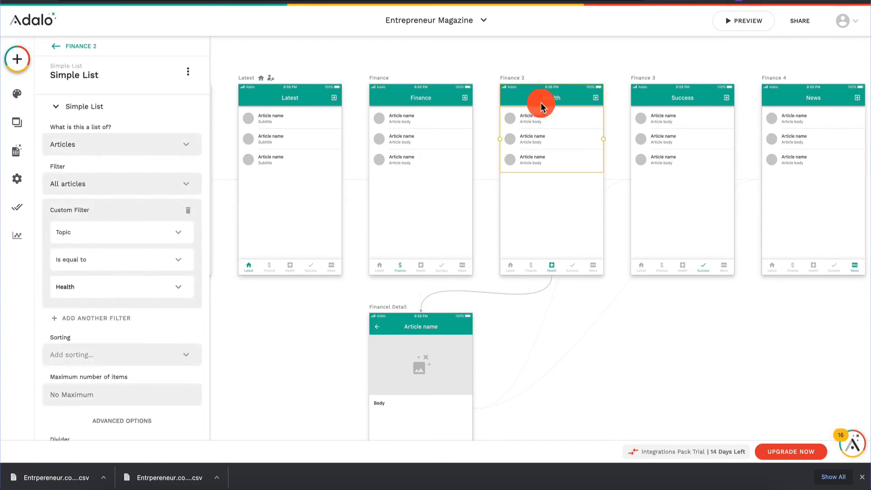
{"action": "left_click", "coordinate": [551, 92]}
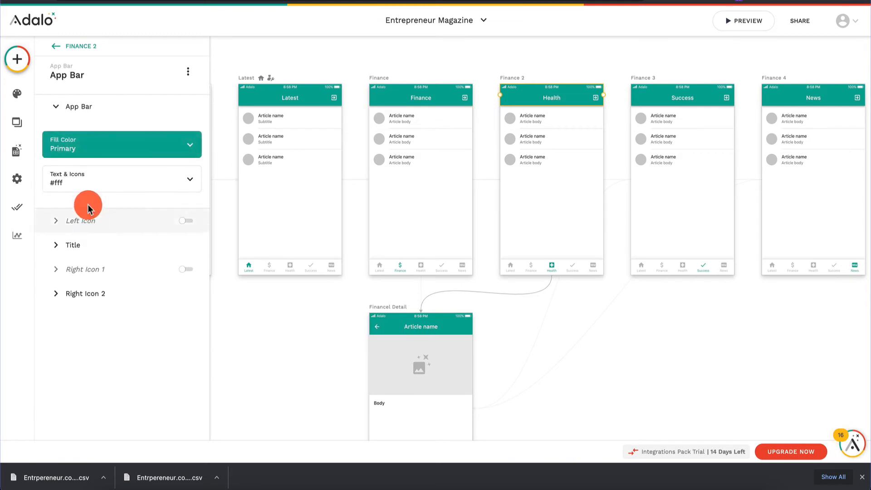
{"action": "left_click", "coordinate": [92, 245]}
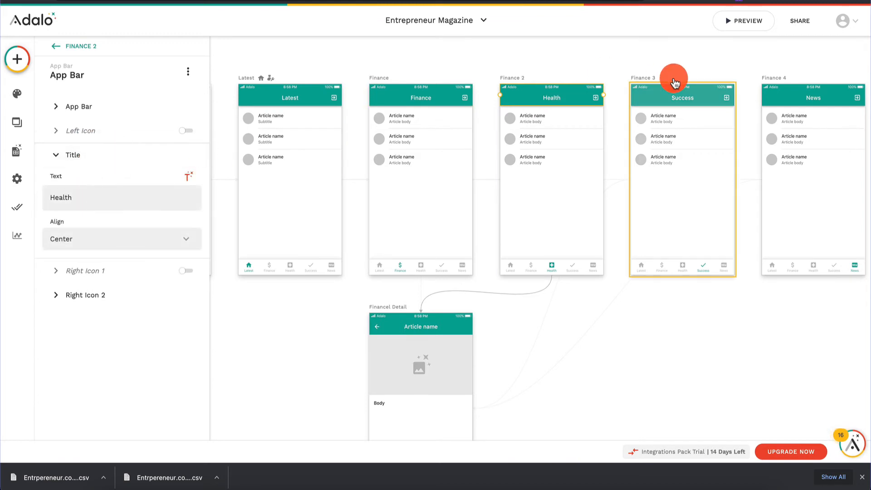
{"action": "left_click", "coordinate": [688, 99]}
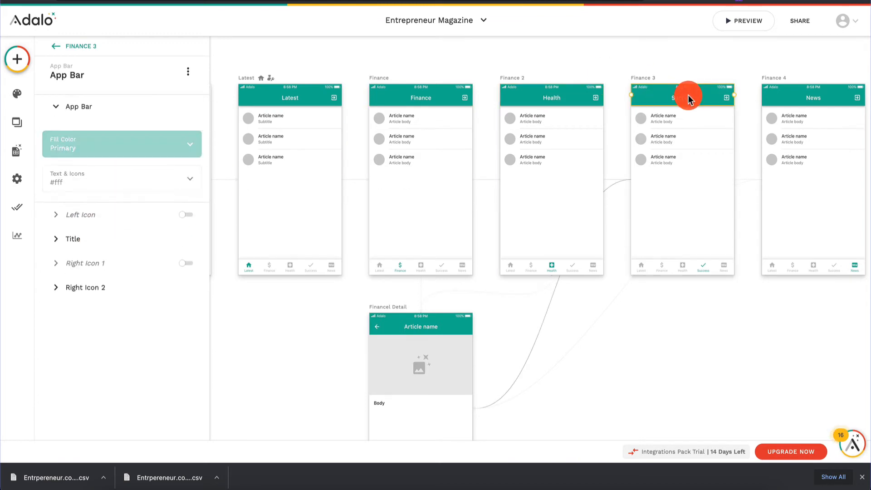
{"action": "left_click", "coordinate": [146, 243]}
{"action": "left_click", "coordinate": [804, 102]}
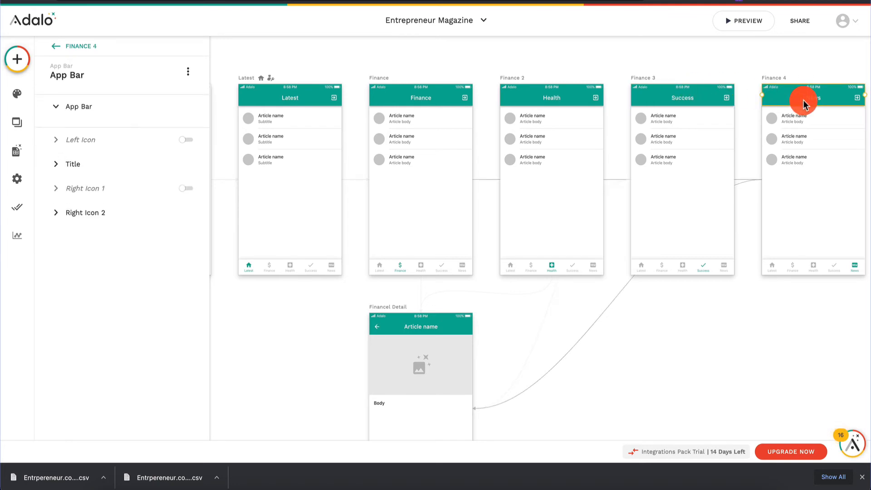
{"action": "left_click", "coordinate": [132, 243]}
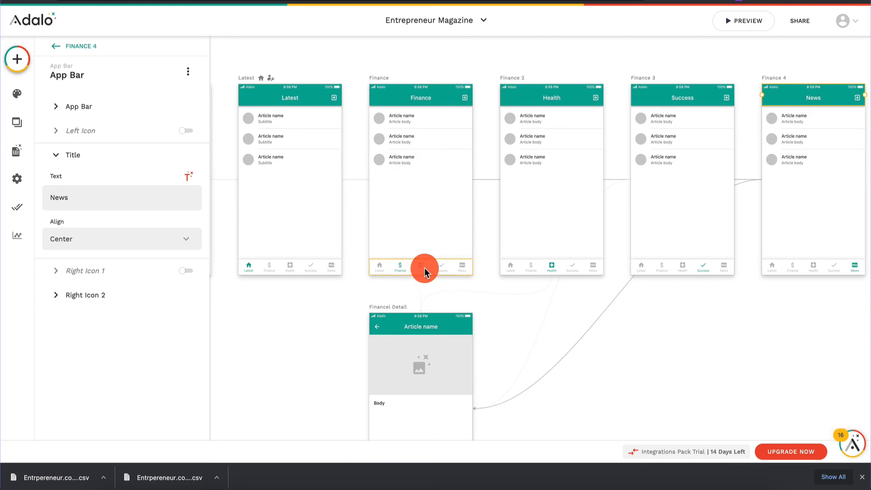
- Set the transition of the Finance link on the Latest screen's second tab to None
{"action": "left_click", "coordinate": [263, 268]}
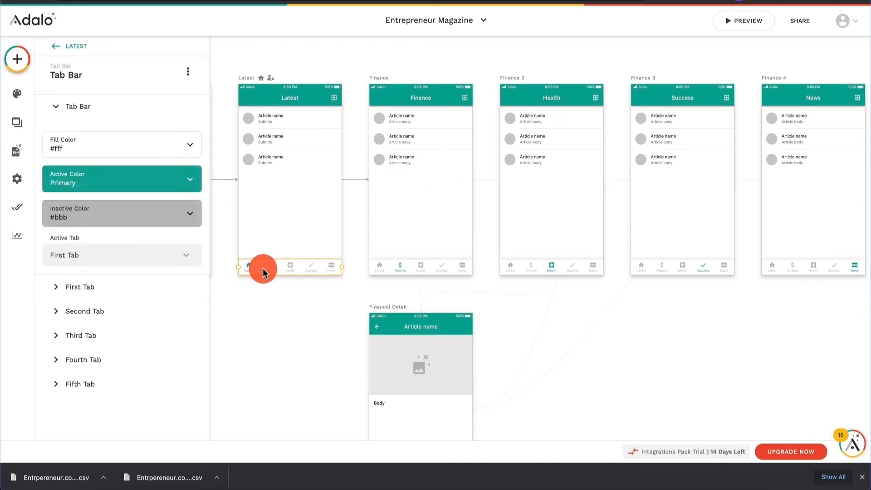
{"action": "left_click", "coordinate": [86, 295]}
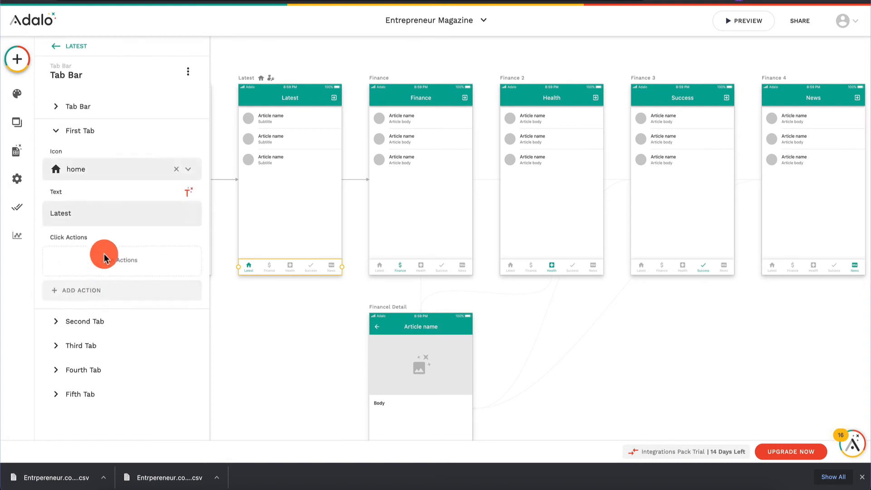
{"action": "left_click", "coordinate": [103, 329]}
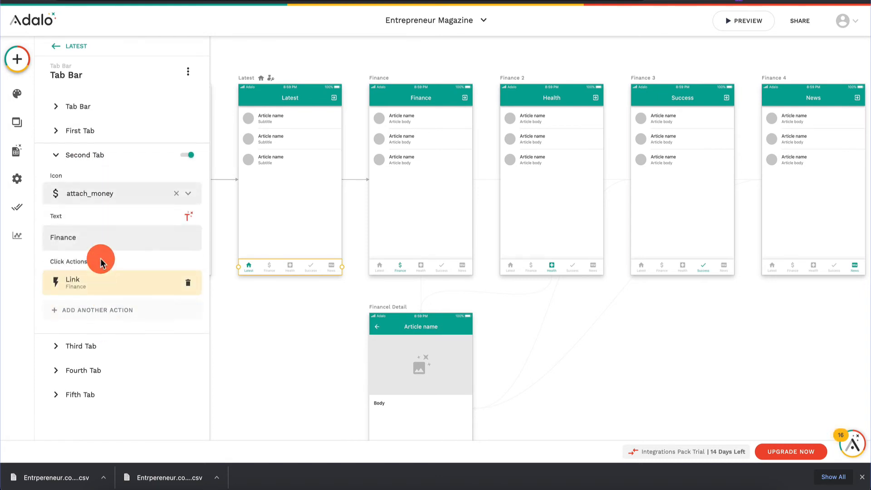
{"action": "left_click", "coordinate": [135, 286]}
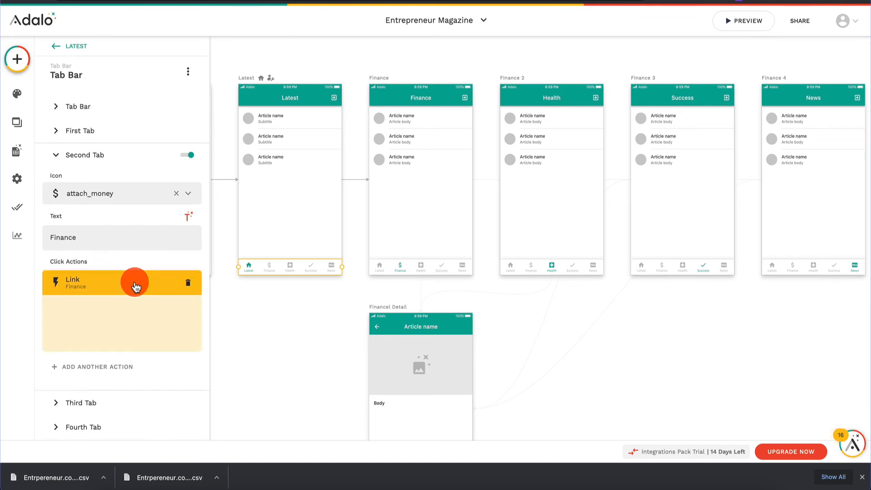
{"action": "left_click", "coordinate": [103, 361]}
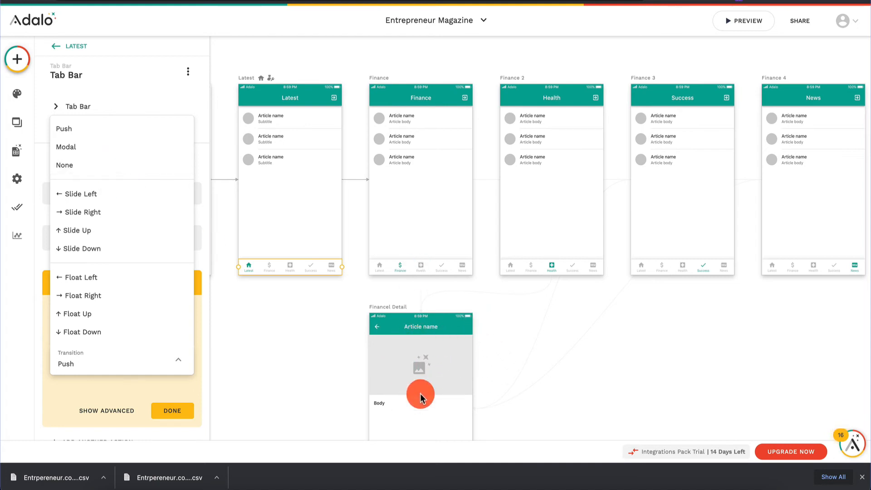
{"action": "left_click", "coordinate": [104, 165]}
{"action": "left_click", "coordinate": [186, 409]}
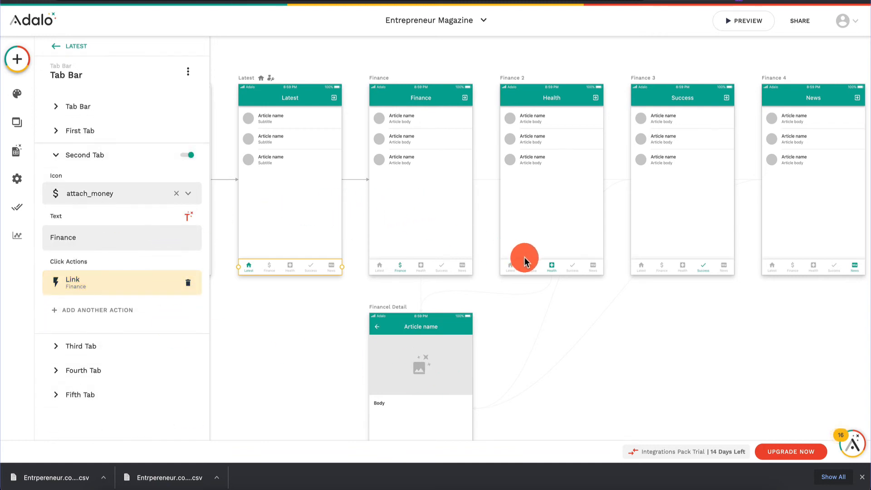
{"action": "left_click", "coordinate": [95, 351]}
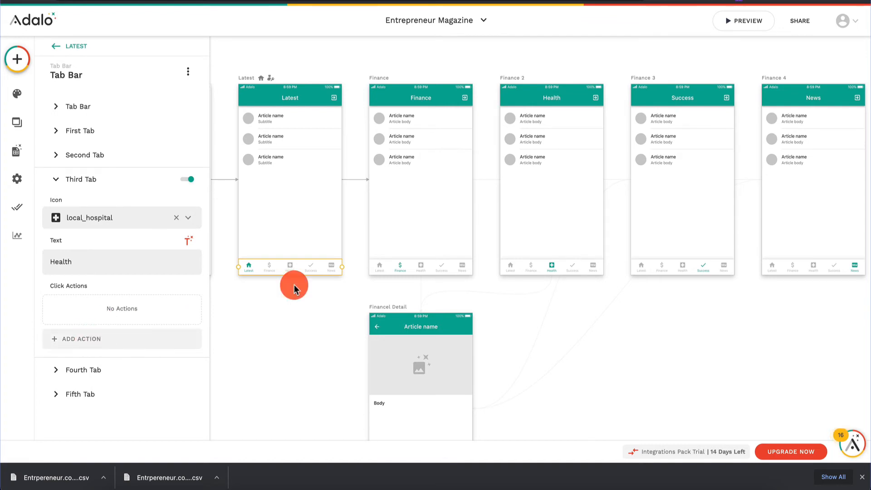
{"action": "left_click", "coordinate": [116, 154]}
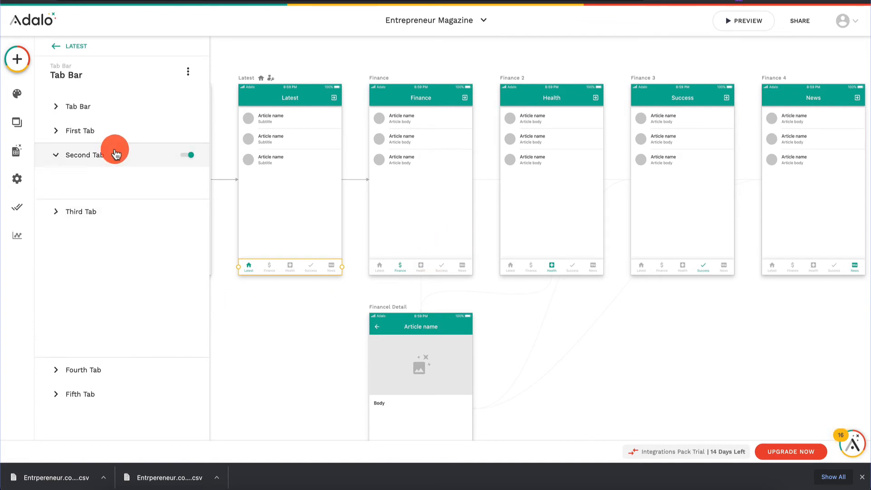
{"action": "left_click", "coordinate": [101, 346]}
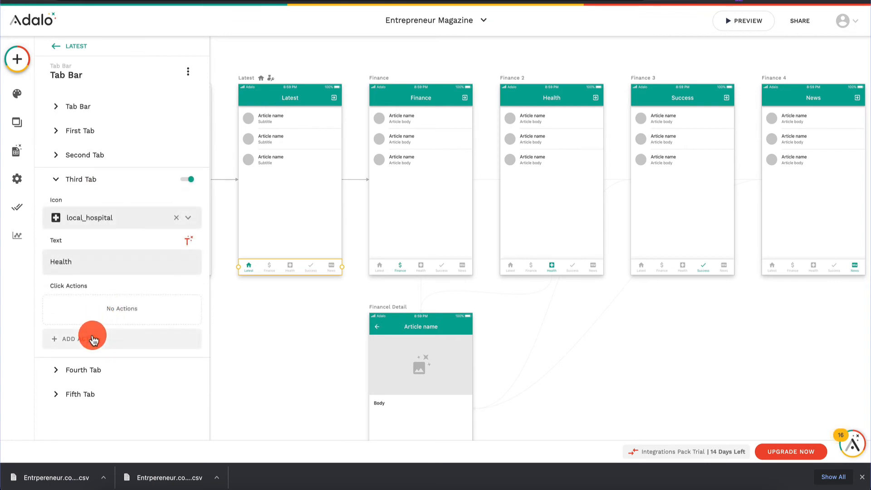
{"action": "left_click", "coordinate": [93, 339]}
{"action": "mouse_move", "coordinate": [141, 159]}
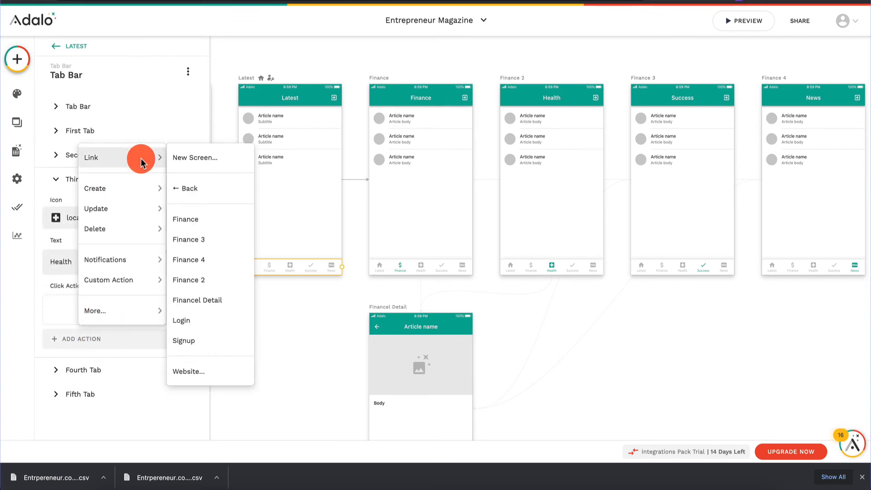
{"action": "left_click", "coordinate": [221, 245]}
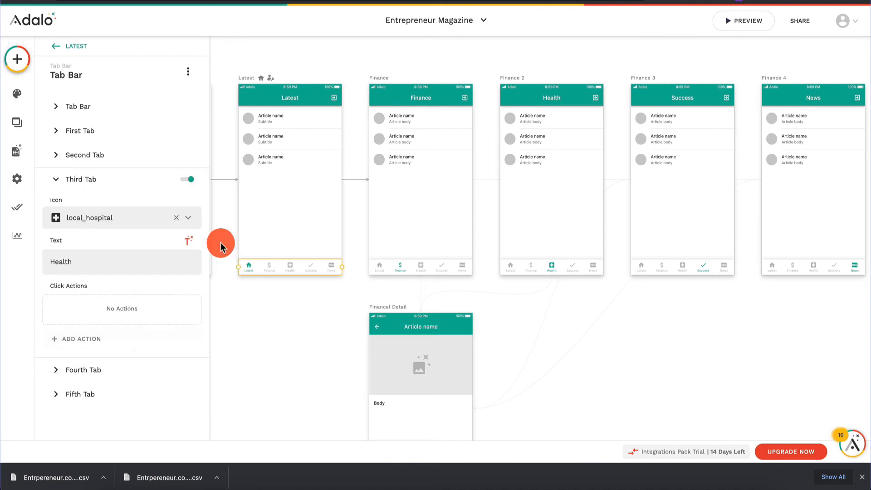
- Rename the Finance 2 screen to Health
{"action": "left_click", "coordinate": [296, 83]}
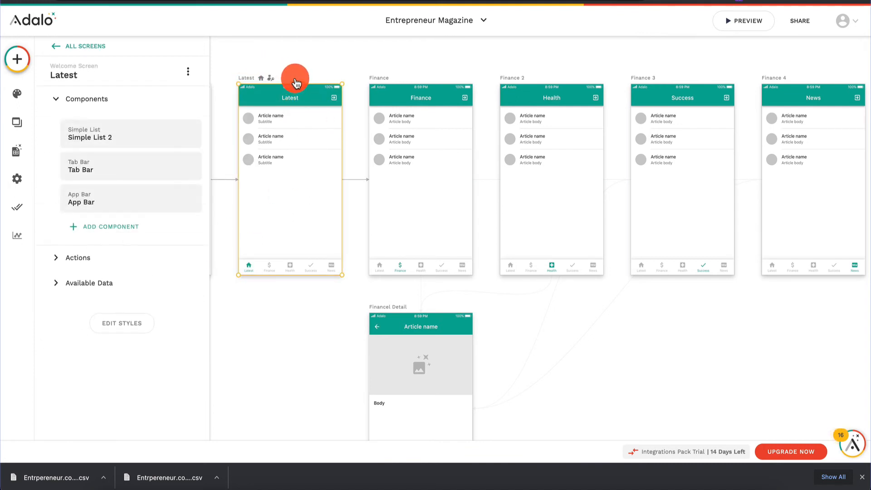
{"action": "left_click", "coordinate": [410, 80]}
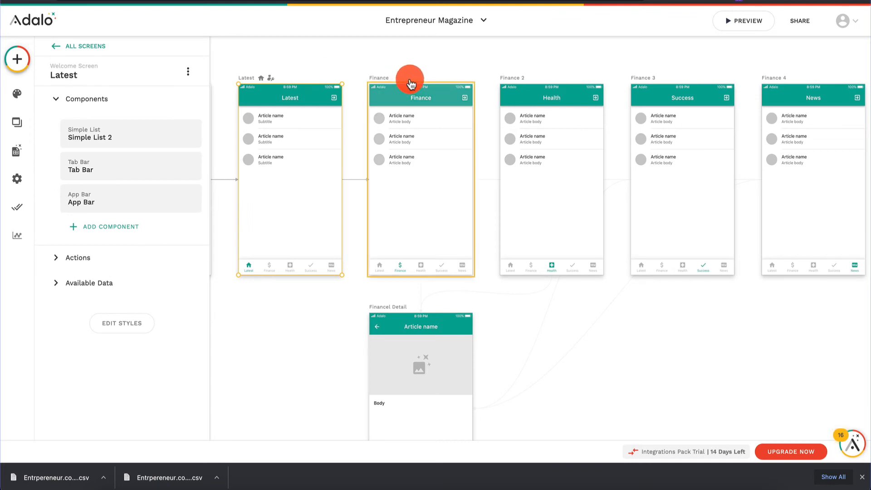
{"action": "left_click", "coordinate": [510, 81]}
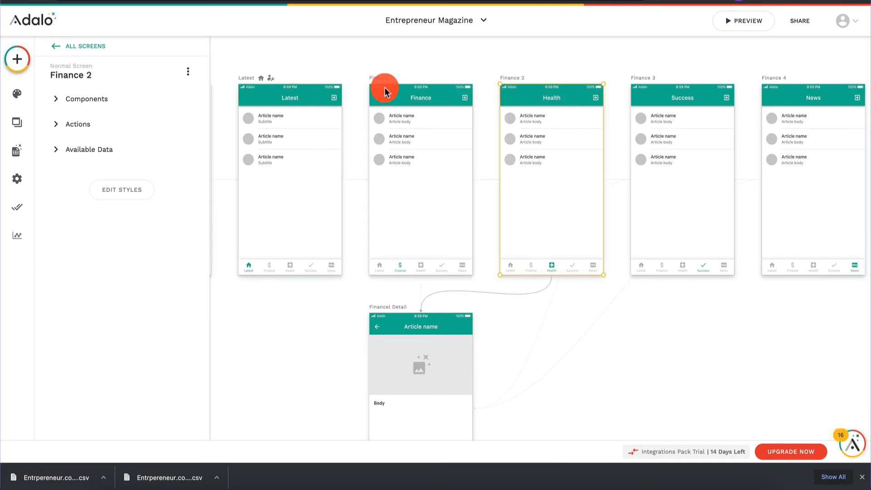
{"action": "left_click", "coordinate": [101, 72]}
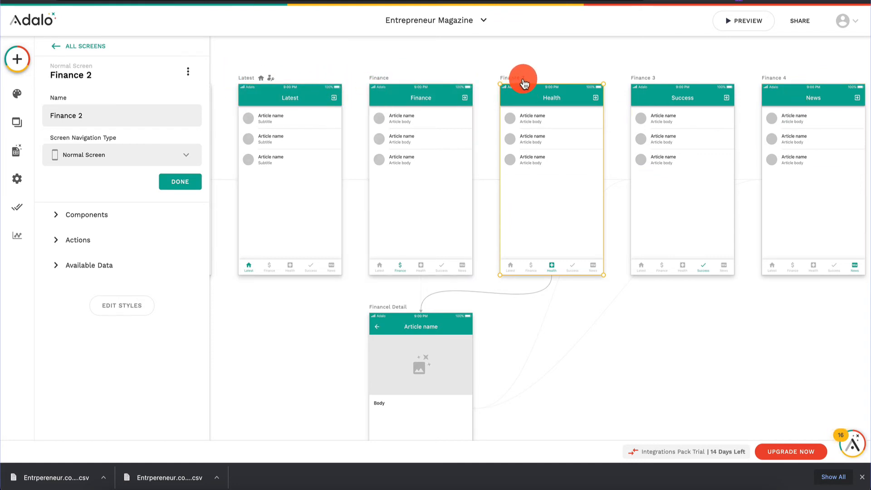
{"action": "left_click", "coordinate": [128, 117]}
{"action": "type", "text": "Health"}
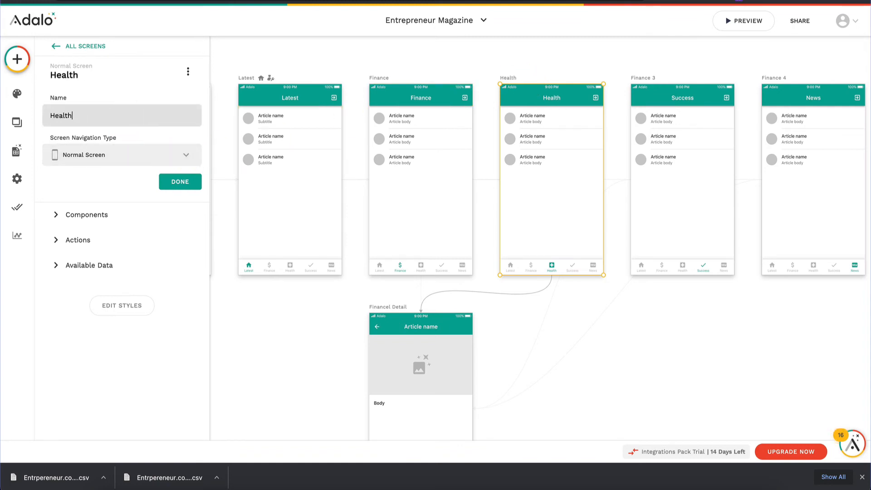
- Rename the Finance 3 screen to Success
{"action": "left_click", "coordinate": [640, 83]}
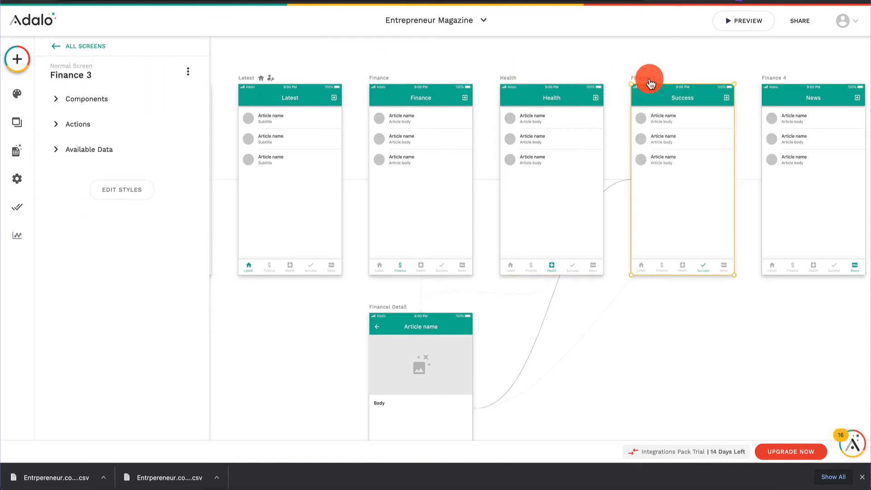
{"action": "left_click", "coordinate": [89, 75]}
{"action": "left_click", "coordinate": [100, 116]}
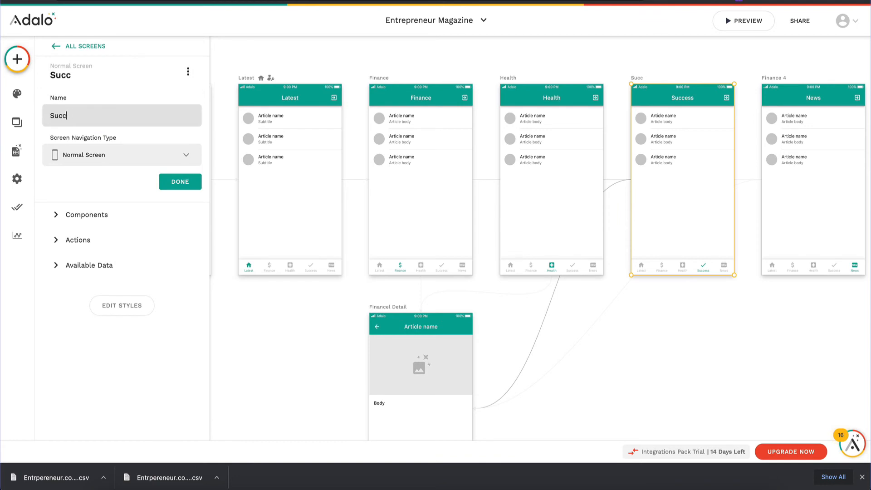
- Rename the Finance 4 screen to News
{"action": "left_click", "coordinate": [793, 88]}
{"action": "left_click", "coordinate": [780, 78]}
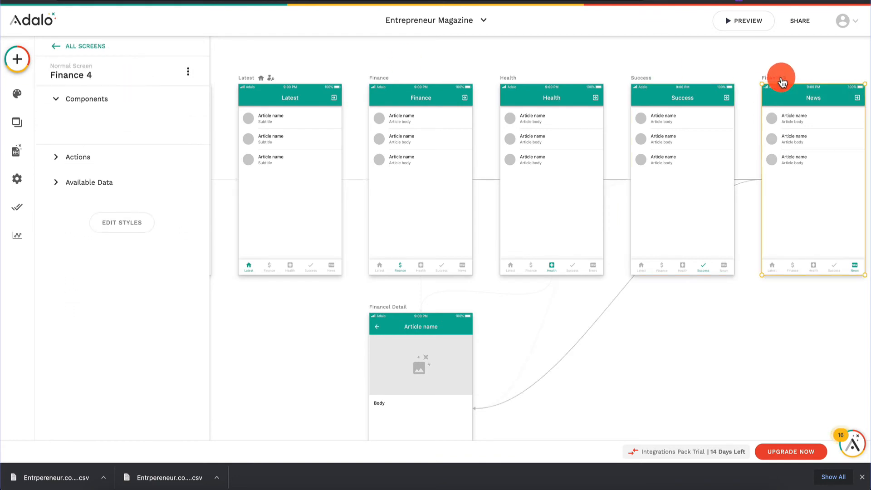
{"action": "left_click", "coordinate": [87, 74]}
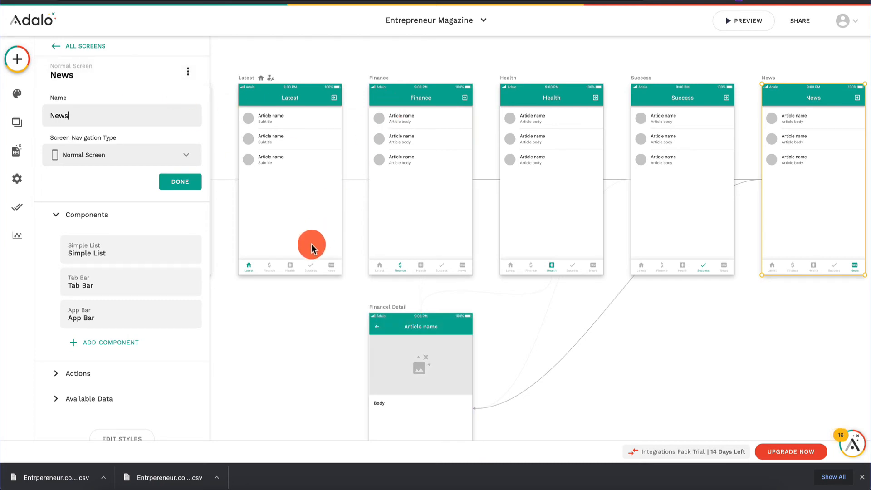
- Add a link action to the Health screen on the Latest tab bar's third tab, with the transition set to None
{"action": "left_click", "coordinate": [295, 261]}
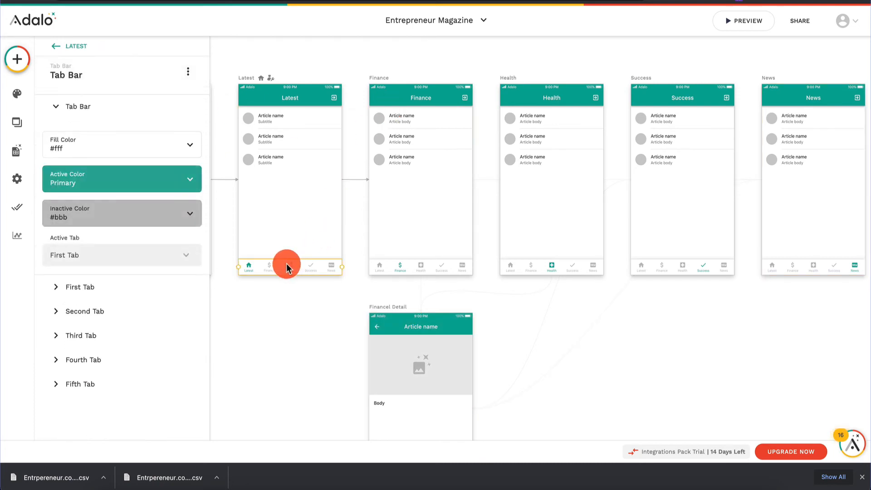
{"action": "left_click", "coordinate": [79, 338]}
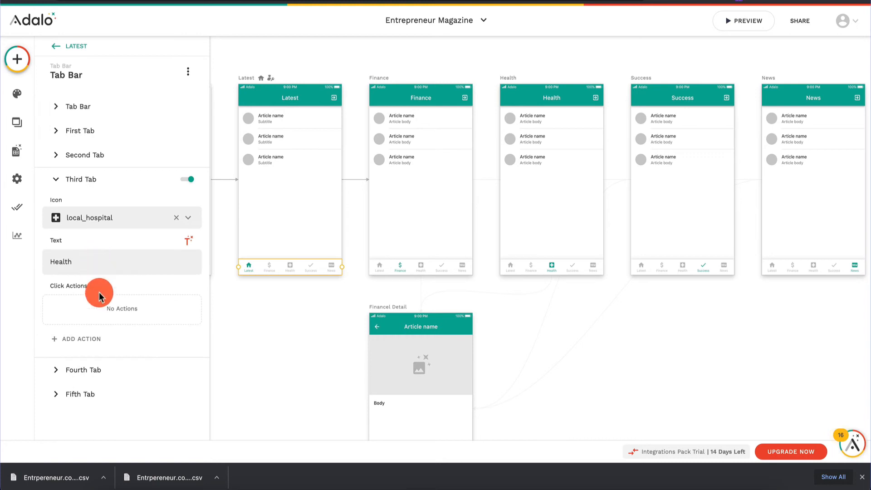
{"action": "left_click", "coordinate": [84, 338]}
{"action": "mouse_move", "coordinate": [162, 163]}
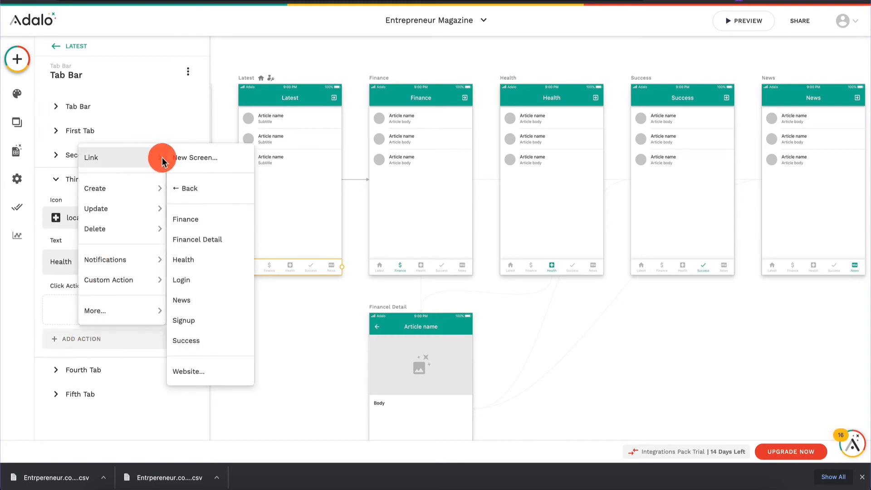
{"action": "left_click", "coordinate": [210, 260]}
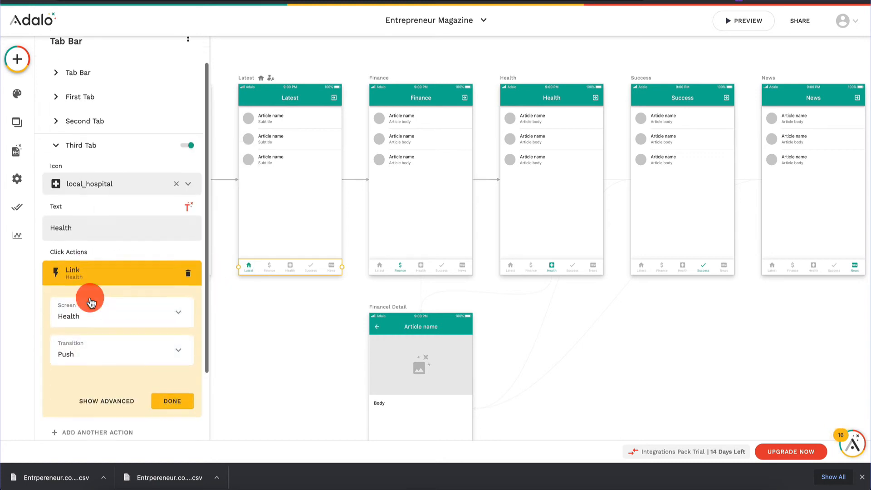
{"action": "scroll", "coordinate": [118, 286], "scroll_direction": "down", "scroll_amount": 2}
{"action": "left_click", "coordinate": [148, 268]}
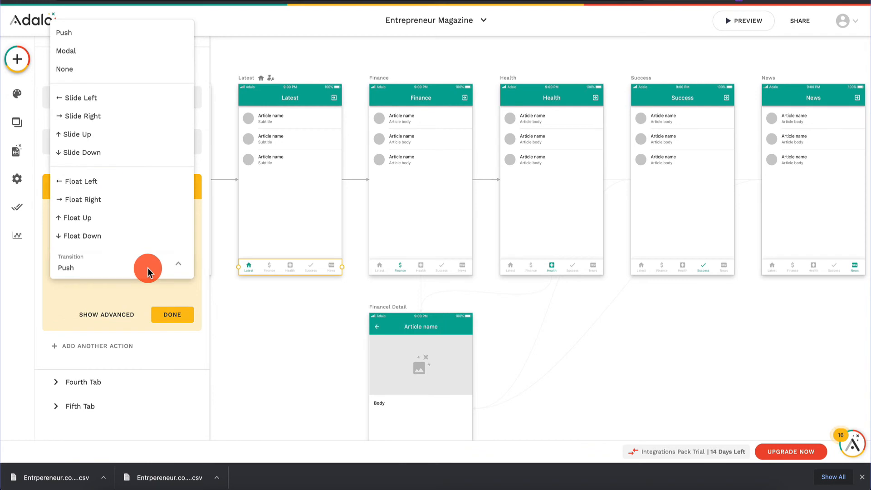
{"action": "left_click", "coordinate": [89, 68]}
{"action": "left_click", "coordinate": [181, 314]}
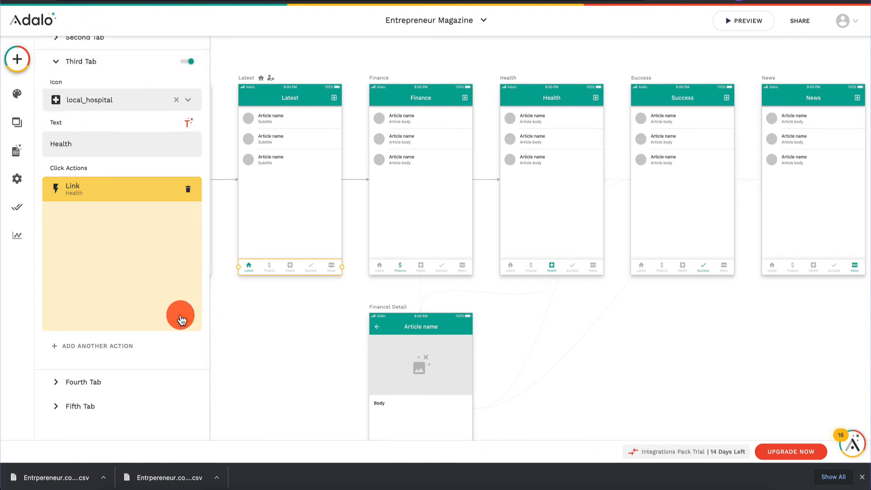
- Add a link action to the Success screen on the Latest tab bar's fourth tab, with the transition set to None
{"action": "left_click", "coordinate": [115, 371]}
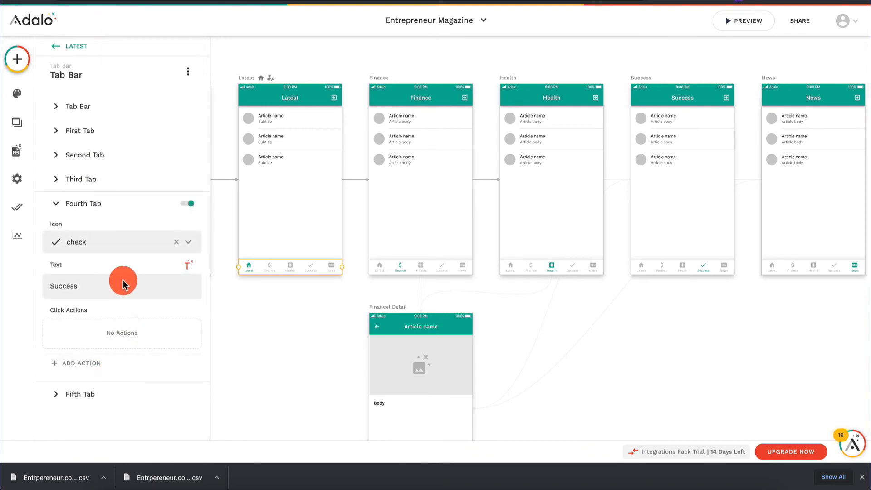
{"action": "left_click", "coordinate": [86, 363]}
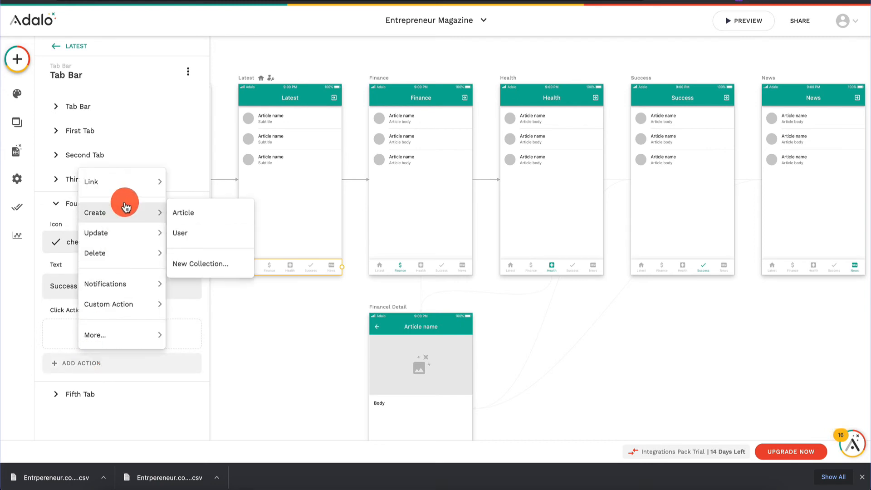
{"action": "mouse_move", "coordinate": [134, 179]}
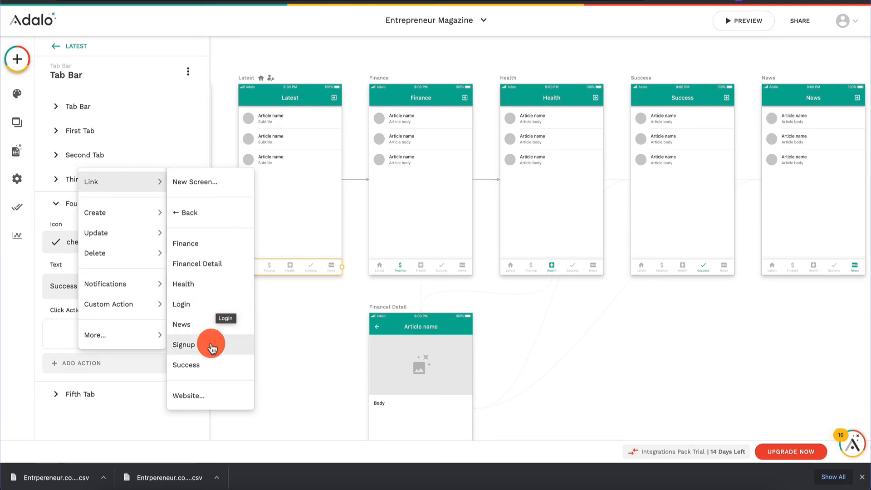
{"action": "left_click", "coordinate": [213, 364]}
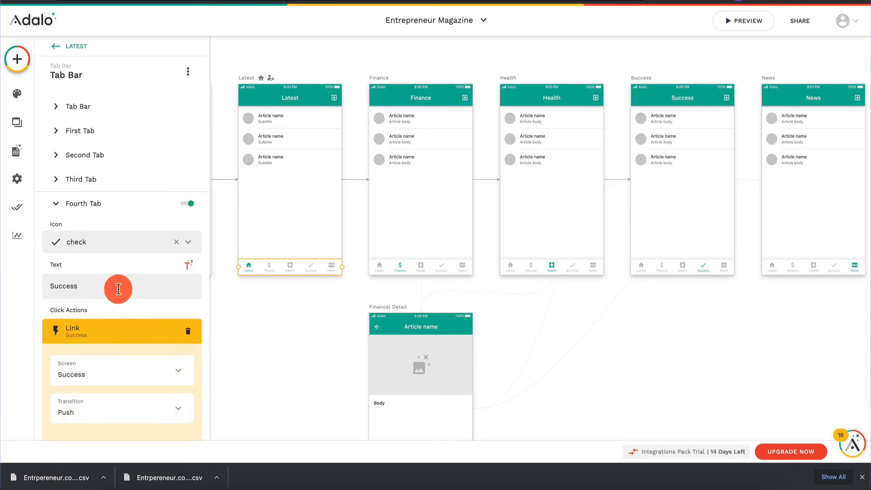
{"action": "scroll", "coordinate": [136, 345], "scroll_direction": "down", "scroll_amount": 2}
{"action": "left_click", "coordinate": [142, 311]}
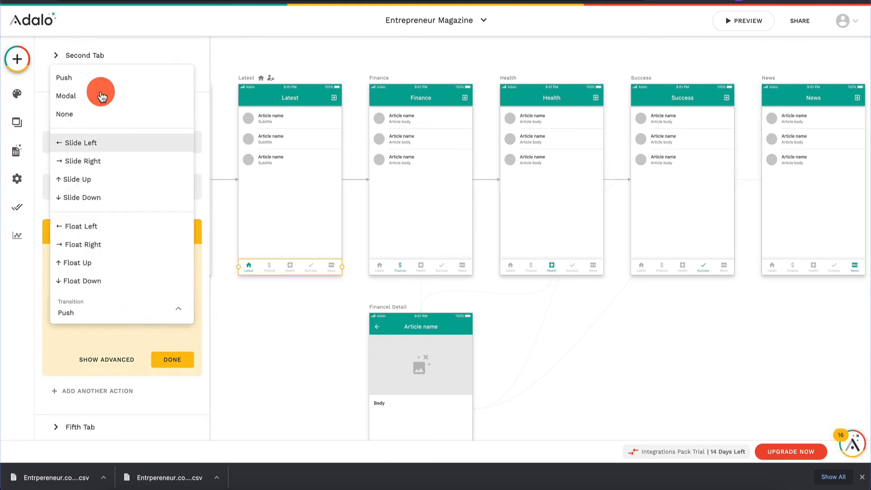
{"action": "left_click", "coordinate": [97, 113]}
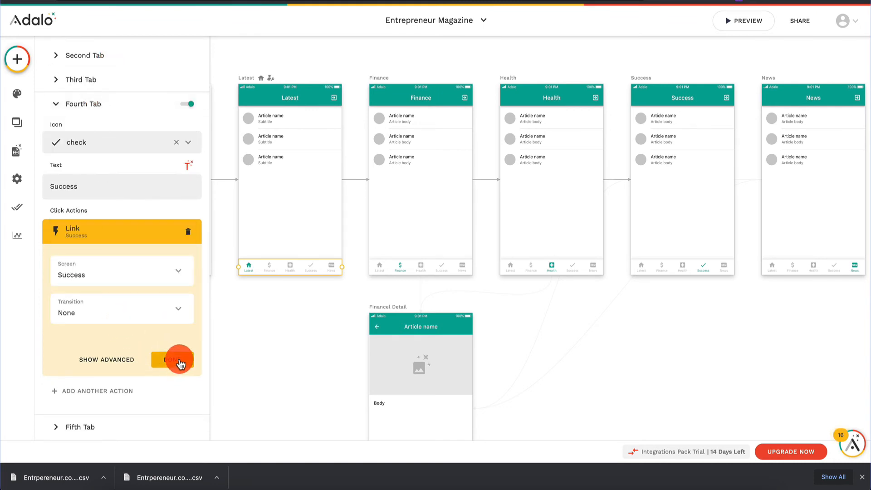
{"action": "left_click", "coordinate": [180, 363]}
- Add a link action to the News screen on the Latest tab bar's fifth tab, with the transition set to None
{"action": "left_click", "coordinate": [130, 394]}
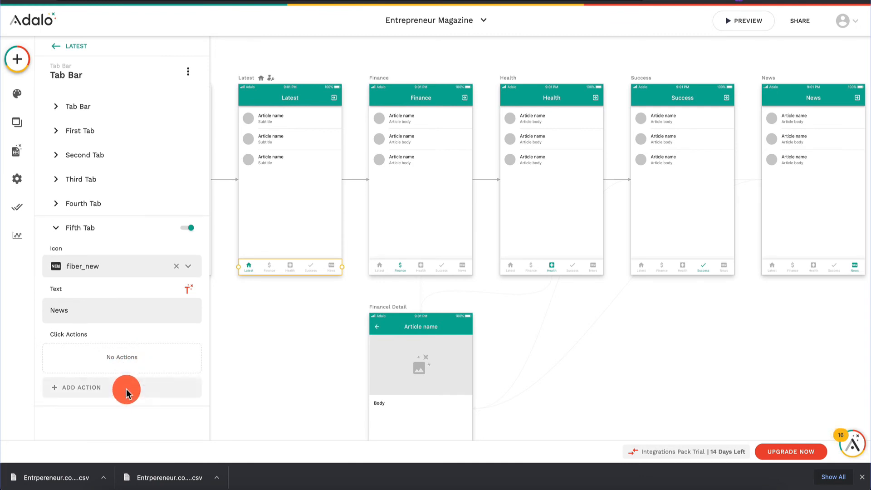
{"action": "left_click", "coordinate": [126, 389]}
{"action": "mouse_move", "coordinate": [146, 209]}
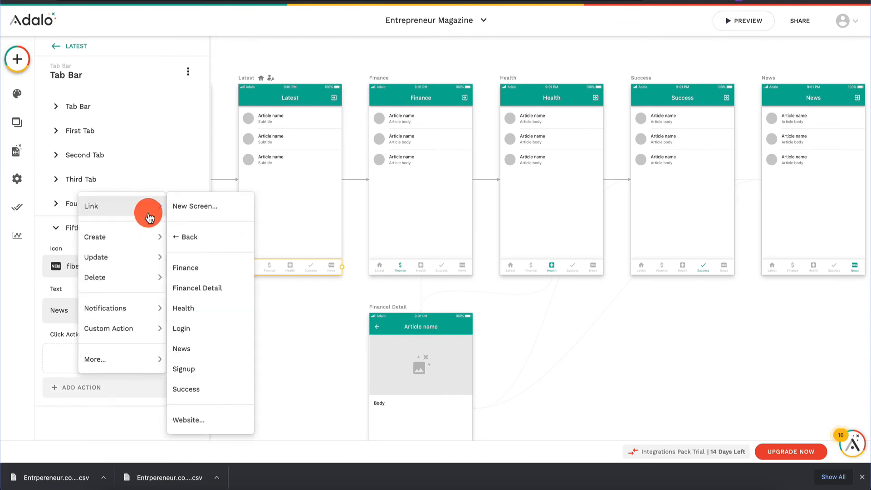
{"action": "left_click", "coordinate": [202, 349]}
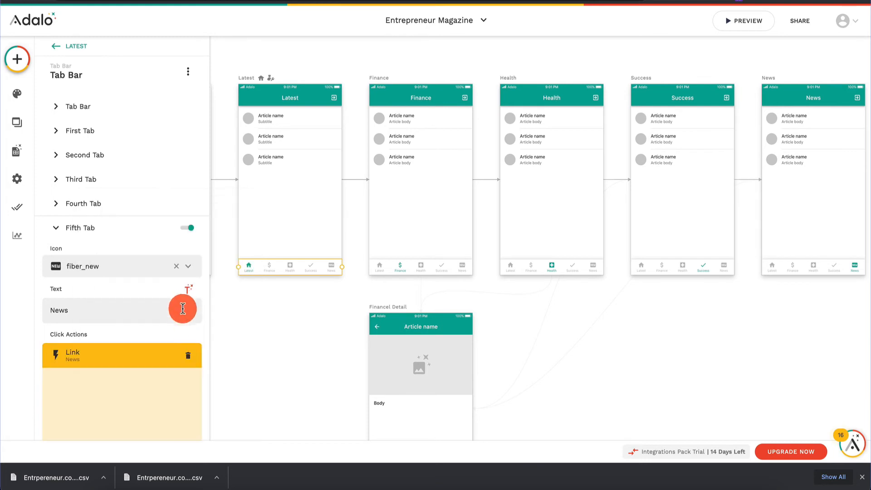
{"action": "scroll", "coordinate": [127, 354], "scroll_direction": "down", "scroll_amount": 3}
{"action": "left_click", "coordinate": [130, 323]}
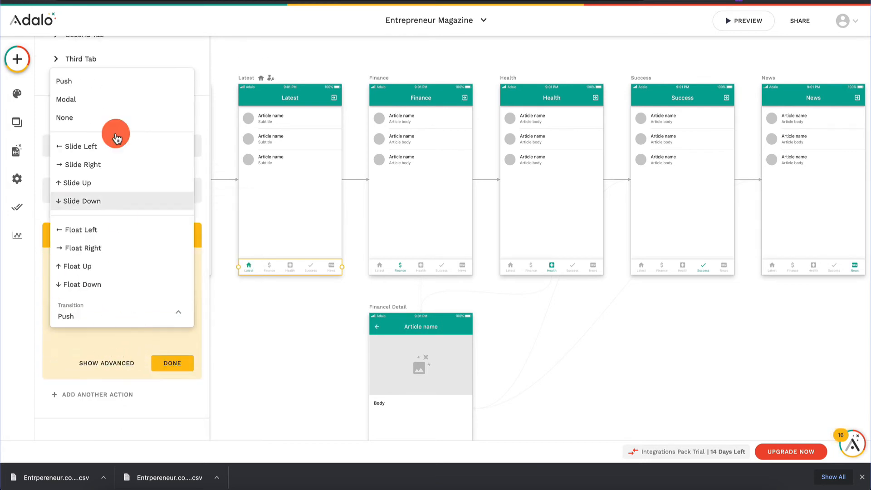
{"action": "left_click", "coordinate": [111, 116]}
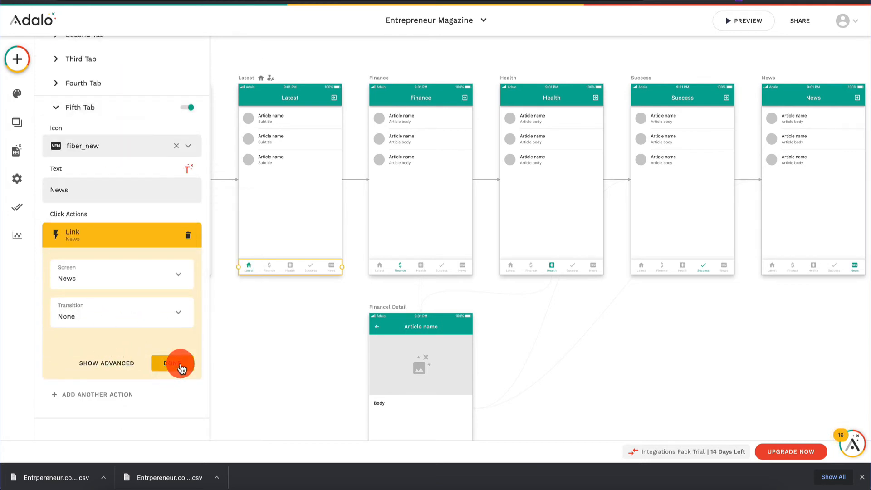
{"action": "left_click", "coordinate": [180, 365]}
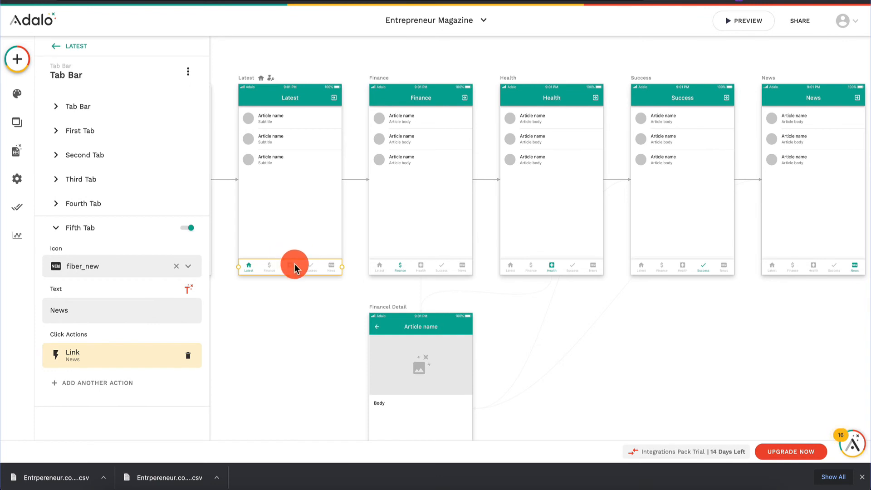
- Delete the tab bars from the Finance, Health, Success and News screens
{"action": "left_click", "coordinate": [404, 267]}
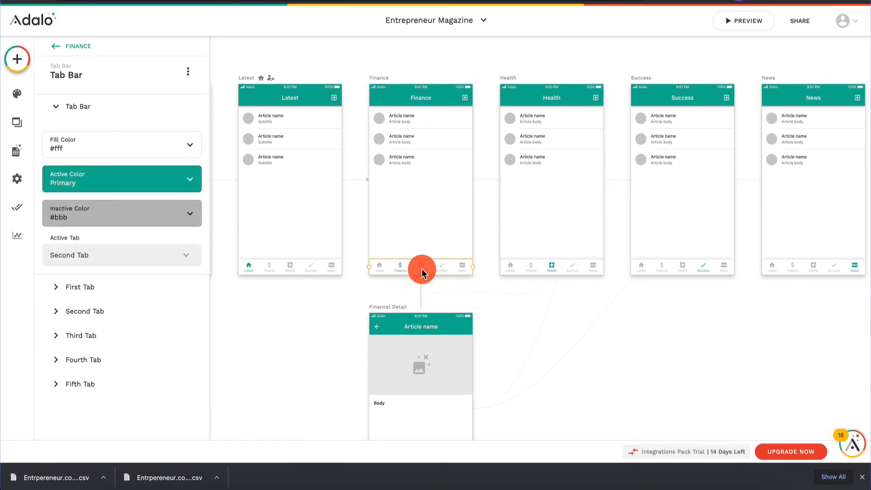
{"action": "key", "text": "Delete"}
{"action": "left_click", "coordinate": [552, 264]}
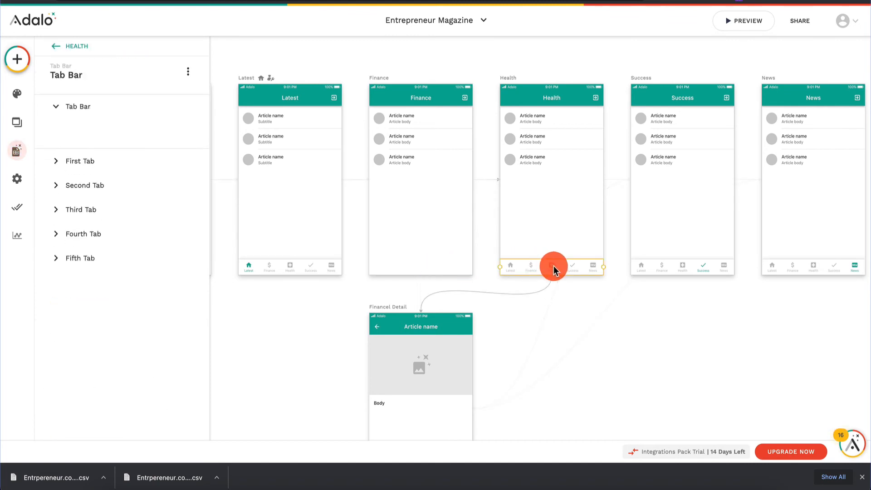
{"action": "key", "text": "Delete"}
{"action": "left_click", "coordinate": [676, 270]}
{"action": "key", "text": "Delete"}
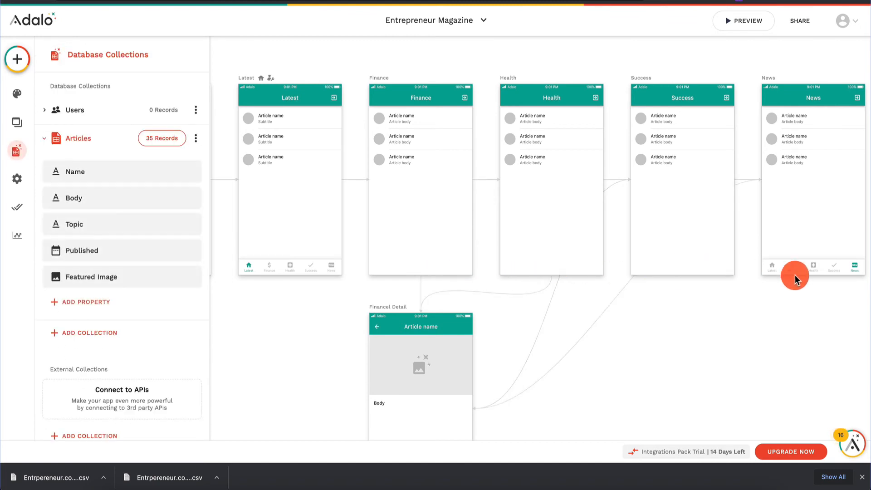
{"action": "left_click", "coordinate": [848, 271]}
{"action": "key", "text": "Delete"}
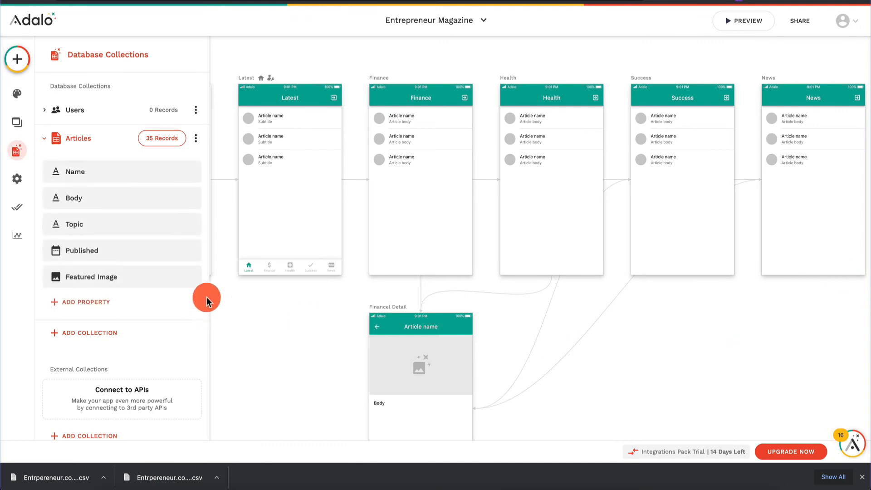
- Copy the Latest screen's tab bar onto the Finance, Health, Success and News screens
{"action": "left_click", "coordinate": [286, 271]}
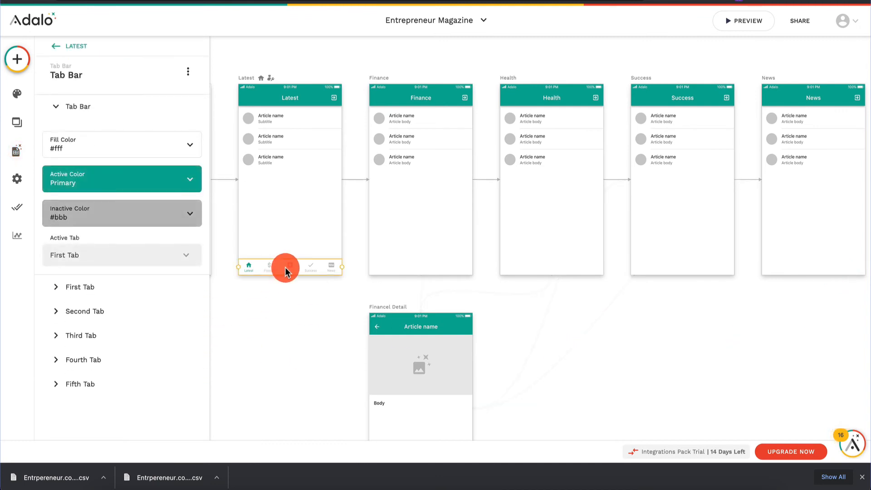
{"action": "mouse_move", "coordinate": [285, 271]}
{"action": "left_mouse_down"}
{"action": "mouse_move", "coordinate": [427, 259]}
{"action": "mouse_move", "coordinate": [427, 266]}
{"action": "mouse_move", "coordinate": [825, 270]}
{"action": "left_mouse_up"}
{"action": "key", "text": "super+v"}
{"action": "key", "text": "super+v"}
{"action": "key", "text": "super+v"}
{"action": "key", "text": "super+v"}
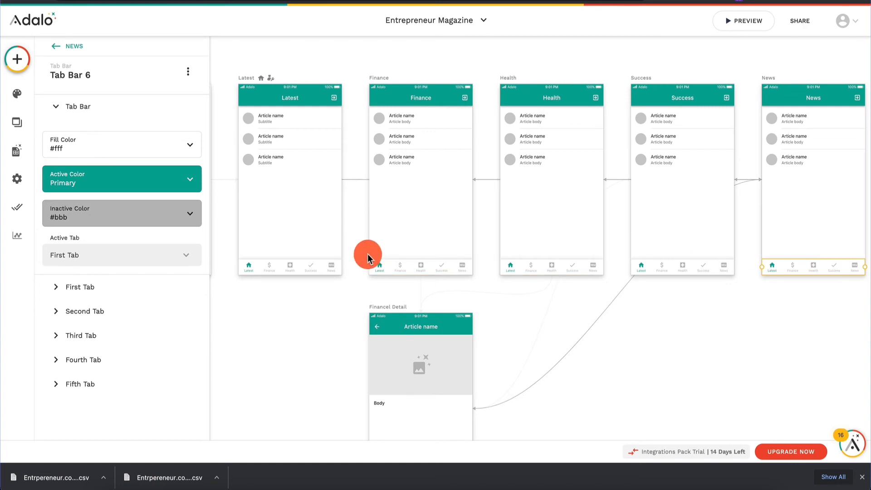
- Set the active tab to Second Tab on the Finance tab bar and Third Tab on the Health tab bar
{"action": "left_click", "coordinate": [409, 264]}
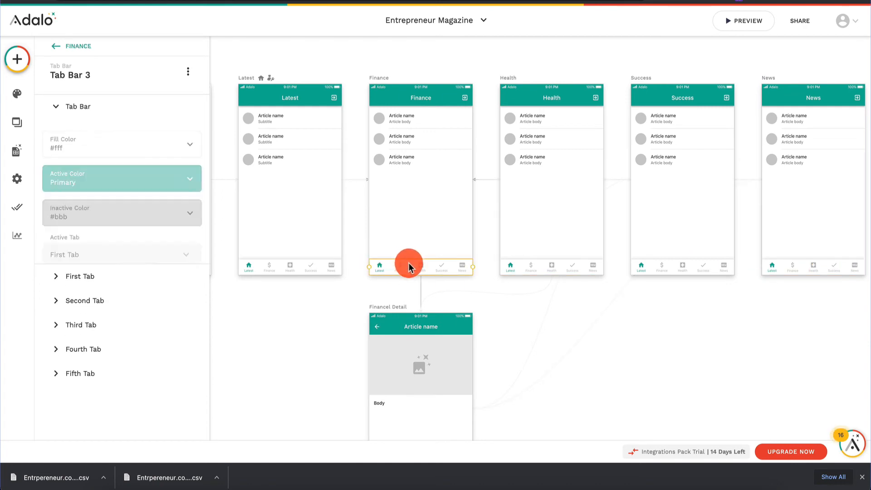
{"action": "left_click", "coordinate": [94, 256]}
{"action": "left_click", "coordinate": [114, 177]}
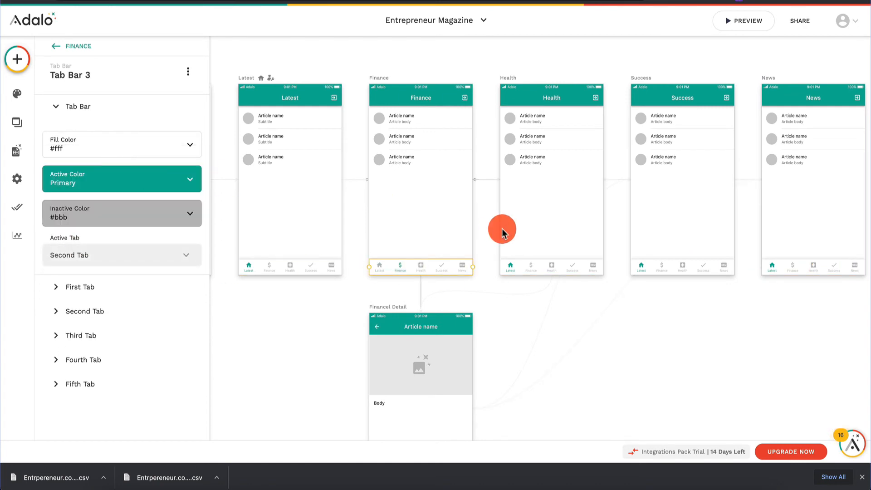
{"action": "left_click", "coordinate": [557, 265]}
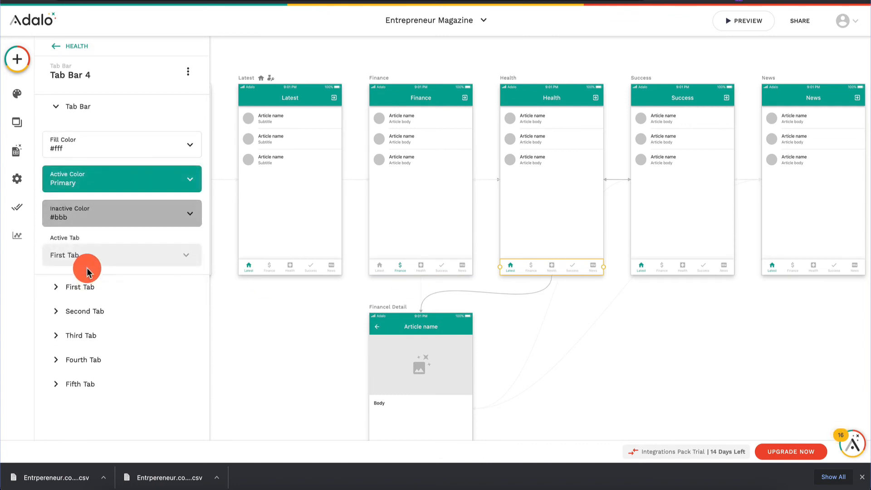
{"action": "left_click", "coordinate": [108, 254]}
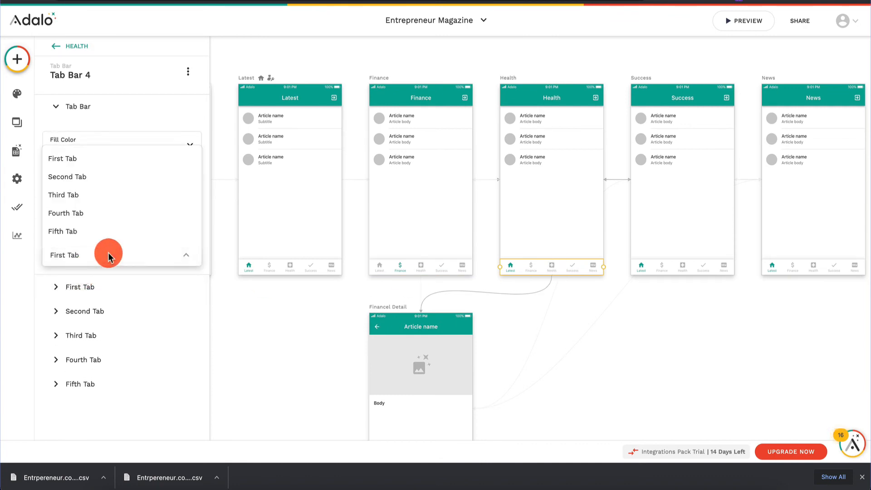
{"action": "left_click", "coordinate": [117, 204]}
- Set the active tab to Fourth Tab on the Success tab bar and Fifth Tab on the News tab bar
{"action": "left_click", "coordinate": [684, 265]}
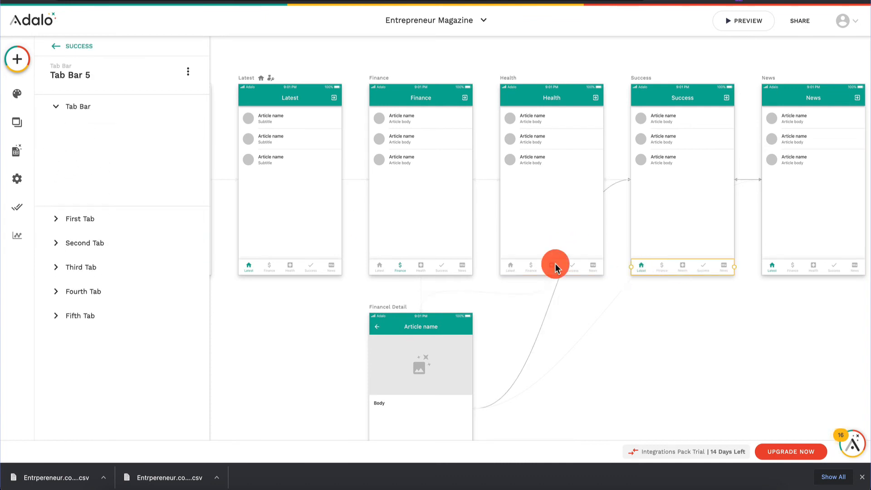
{"action": "left_click", "coordinate": [139, 255]}
{"action": "left_click", "coordinate": [140, 211]}
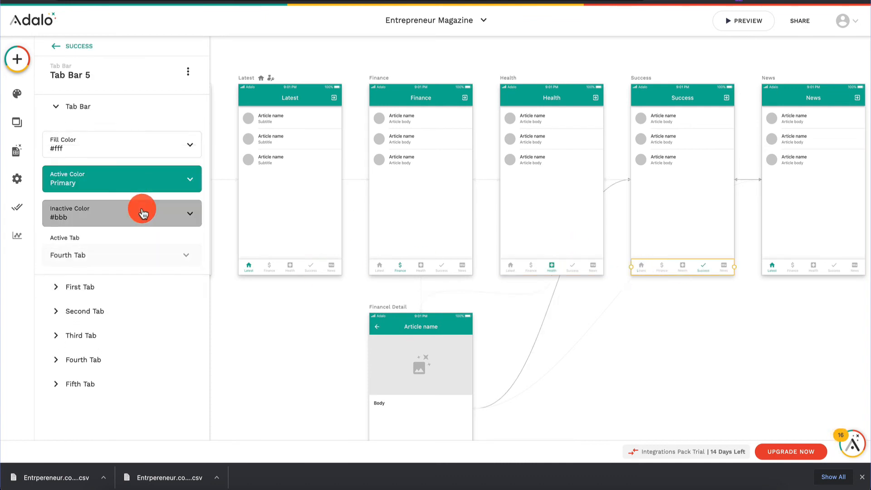
{"action": "left_click", "coordinate": [807, 268]}
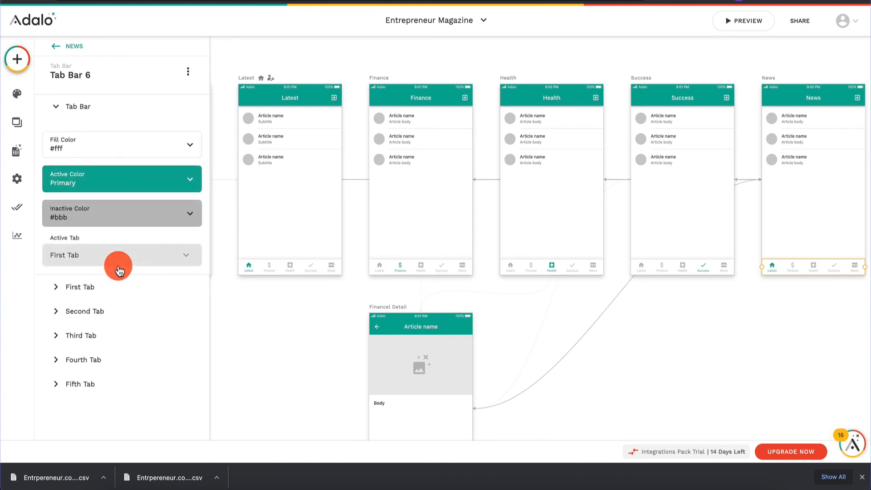
{"action": "left_click", "coordinate": [127, 259]}
{"action": "left_click", "coordinate": [108, 231]}
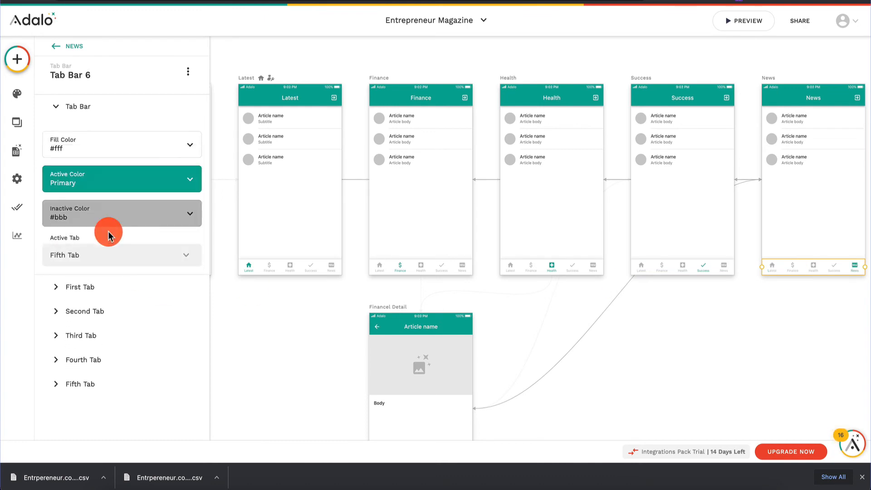
- Preview the app and test the tab bar links to Finance, Health, Success and News, then close the preview
{"action": "left_click", "coordinate": [755, 22]}
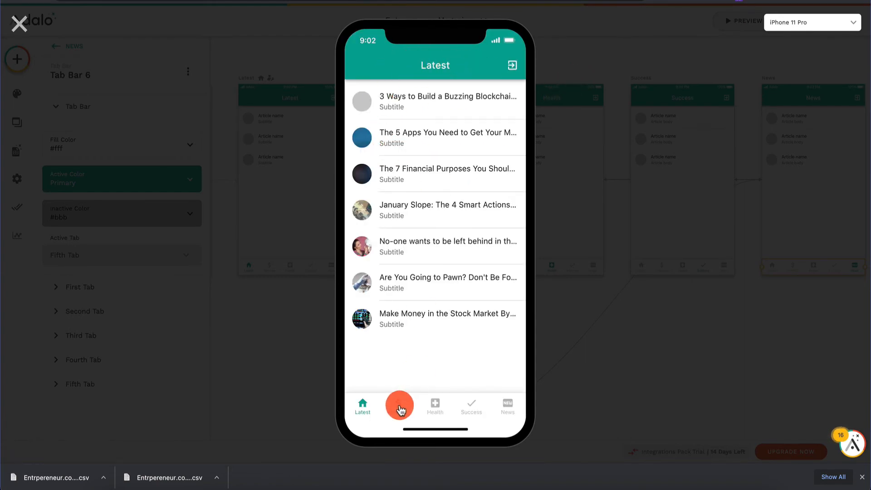
{"action": "left_click", "coordinate": [401, 408]}
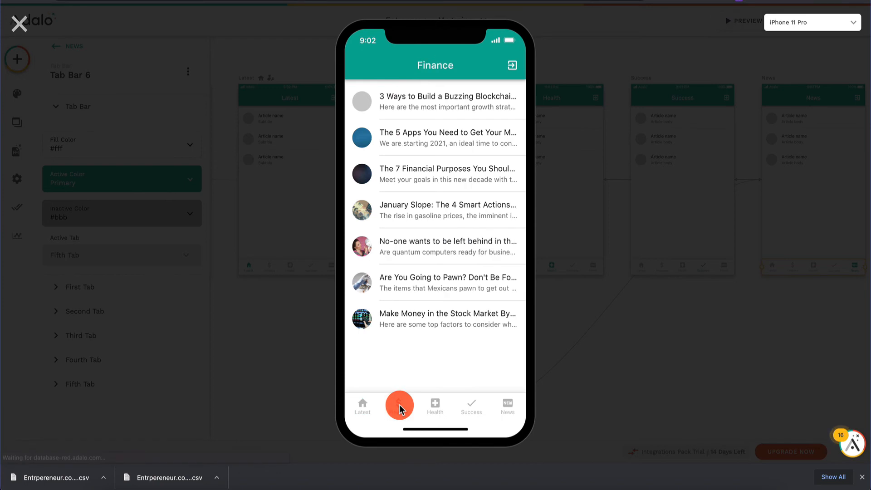
{"action": "left_click", "coordinate": [435, 405]}
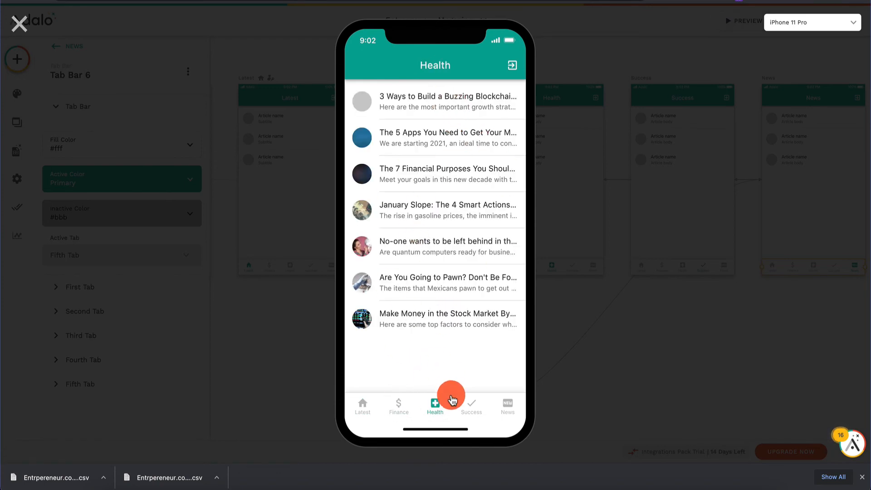
{"action": "left_click", "coordinate": [473, 408]}
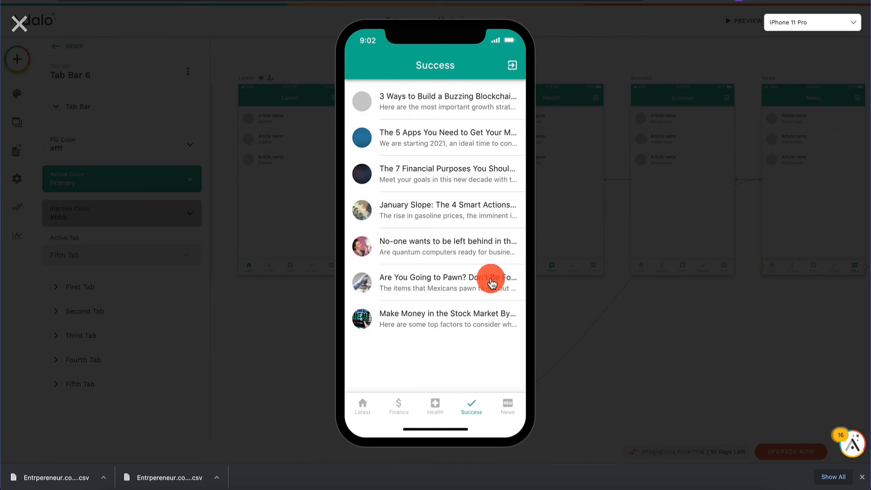
{"action": "left_click", "coordinate": [508, 409]}
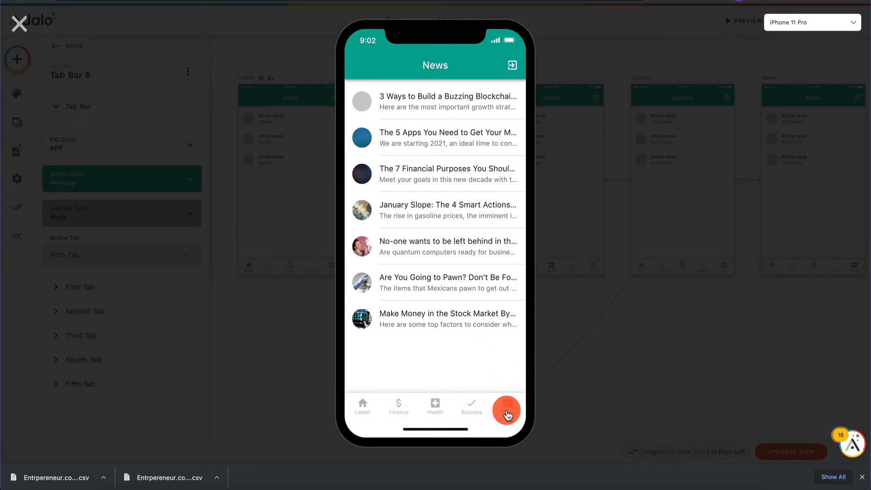
{"action": "left_click", "coordinate": [397, 407]}
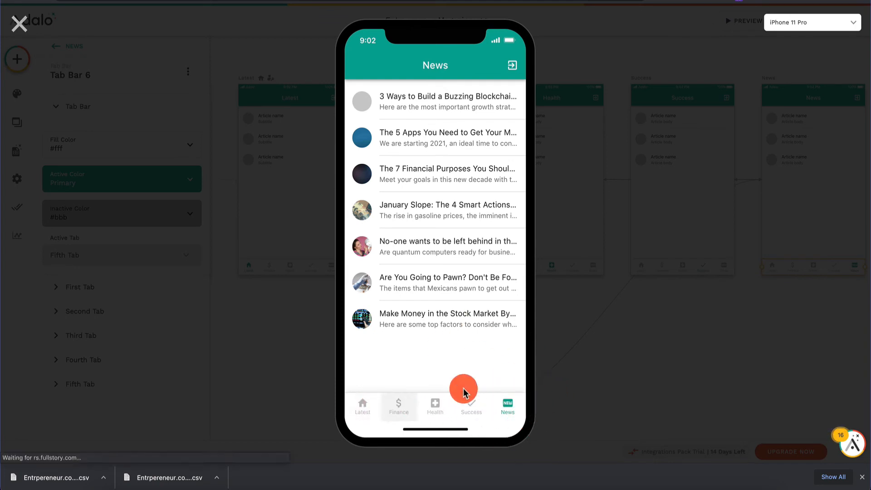
{"action": "left_click", "coordinate": [595, 361]}
- Link the First Tab of the Finance tab bar to the Latest screen with transition None, then check the other tabs' links
{"action": "left_click", "coordinate": [317, 267]}
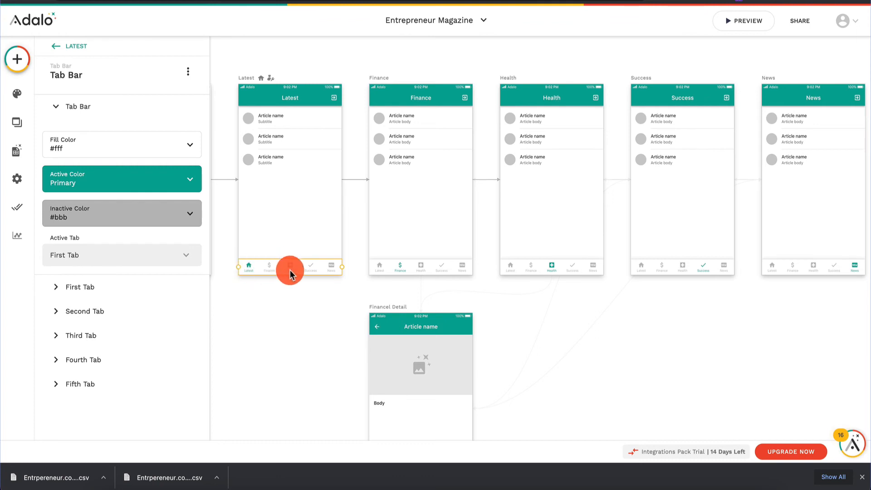
{"action": "left_click", "coordinate": [410, 263]}
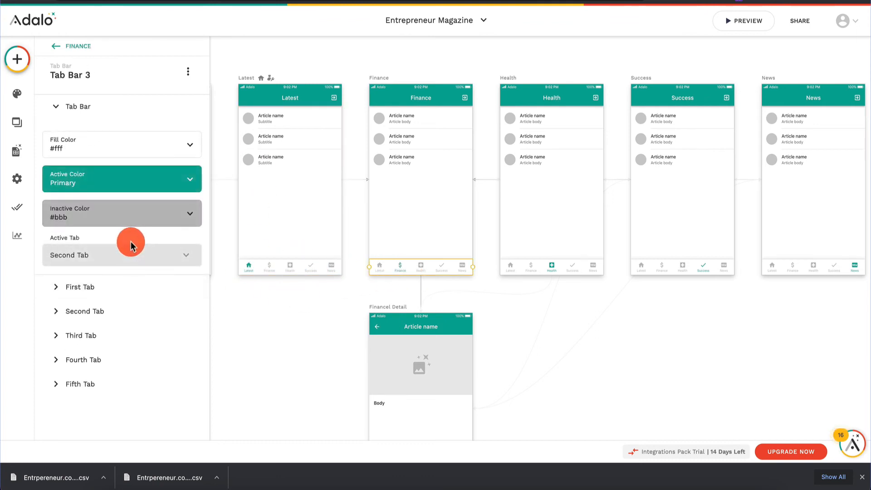
{"action": "left_click", "coordinate": [110, 289]}
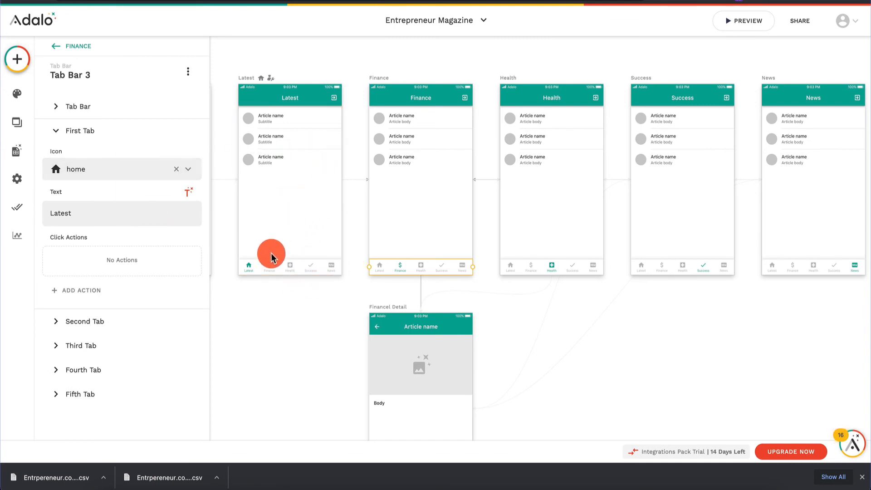
{"action": "left_click", "coordinate": [86, 289]}
{"action": "mouse_move", "coordinate": [132, 107]}
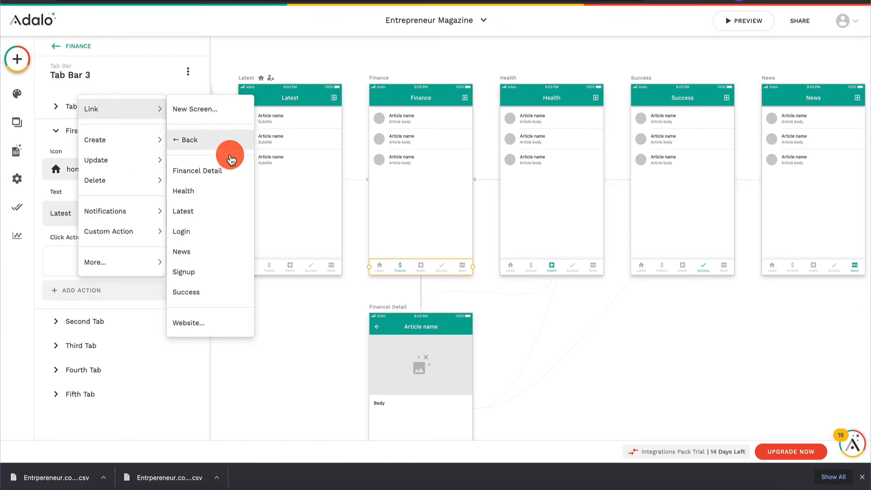
{"action": "left_click", "coordinate": [221, 211]}
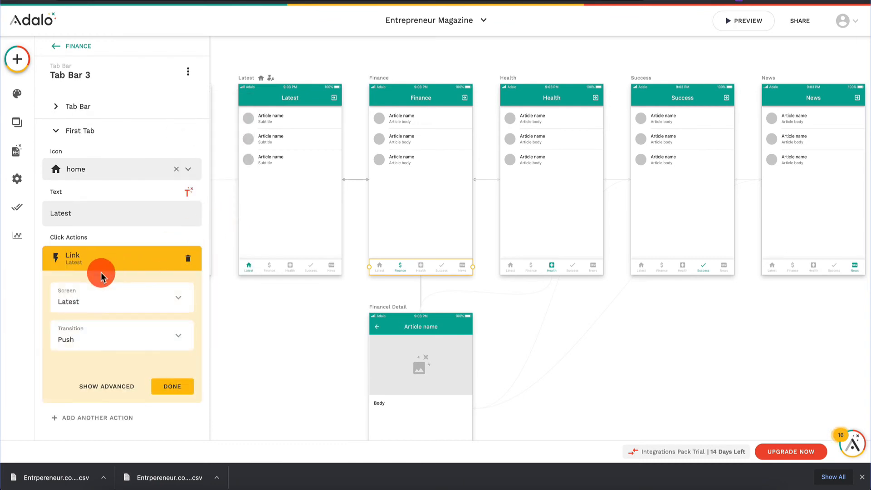
{"action": "left_click", "coordinate": [159, 344]}
{"action": "left_click", "coordinate": [117, 141]}
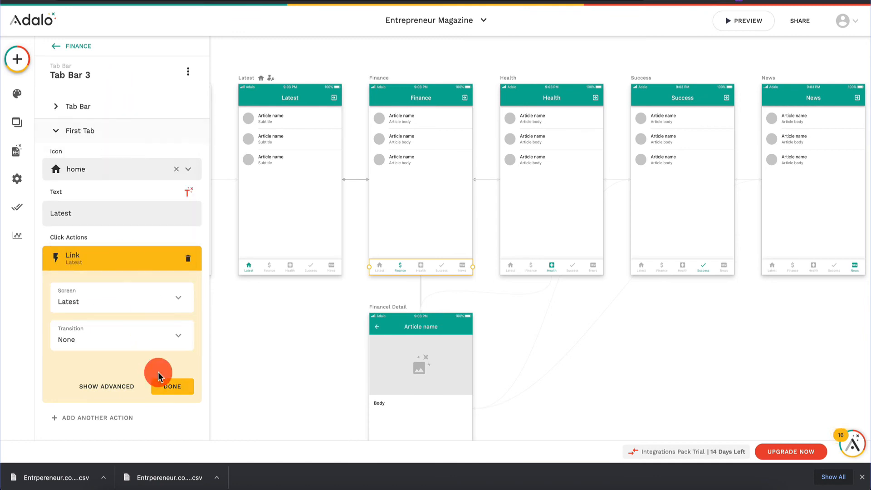
{"action": "left_click", "coordinate": [178, 385]}
{"action": "left_click", "coordinate": [150, 321]}
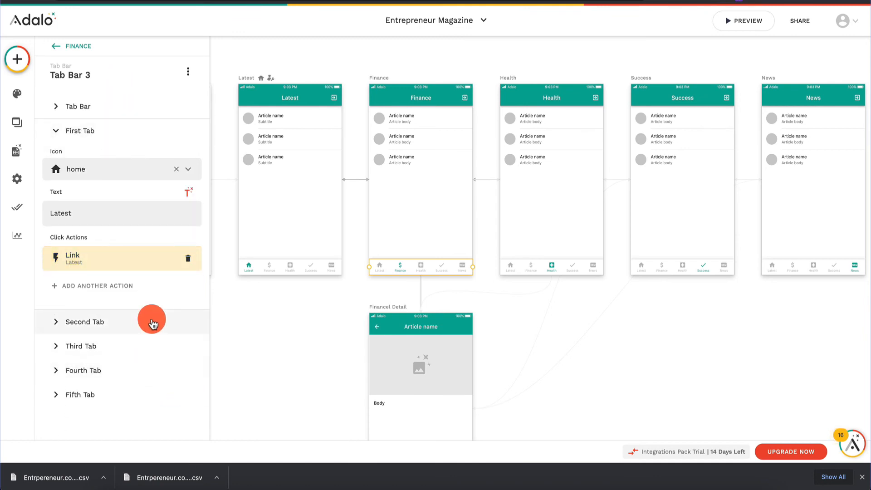
{"action": "left_click", "coordinate": [132, 349]}
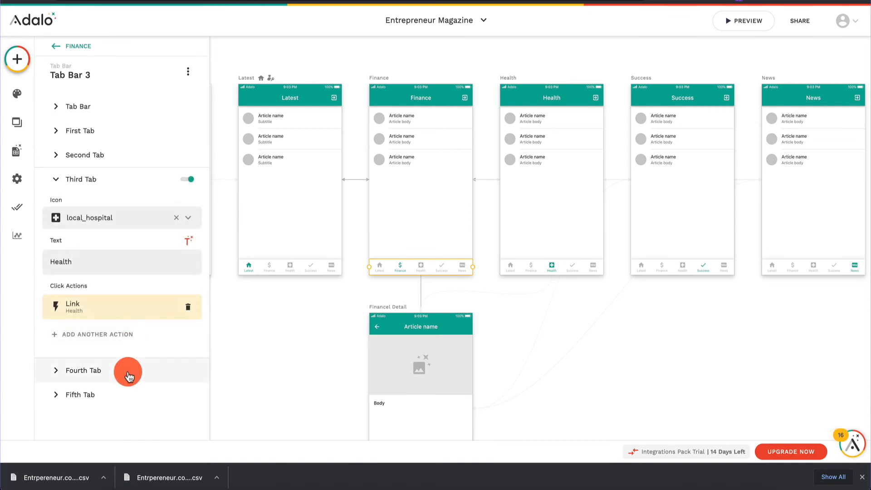
- Link the First Tab of the Health tab bar to the Latest screen
{"action": "left_click", "coordinate": [526, 267]}
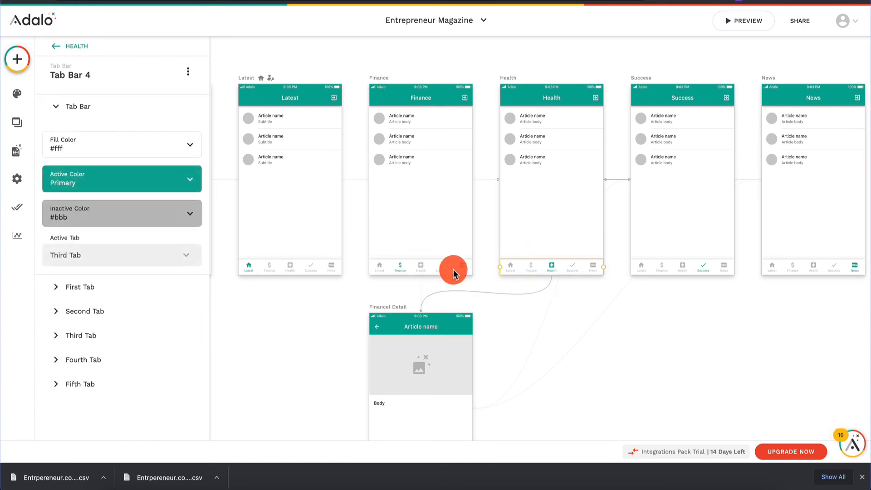
{"action": "left_click", "coordinate": [127, 286]}
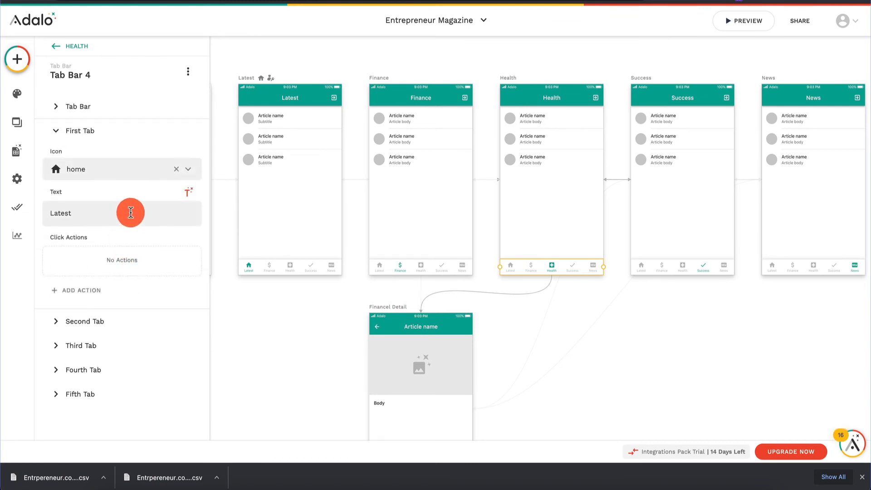
{"action": "left_click", "coordinate": [93, 291]}
{"action": "mouse_move", "coordinate": [144, 115]}
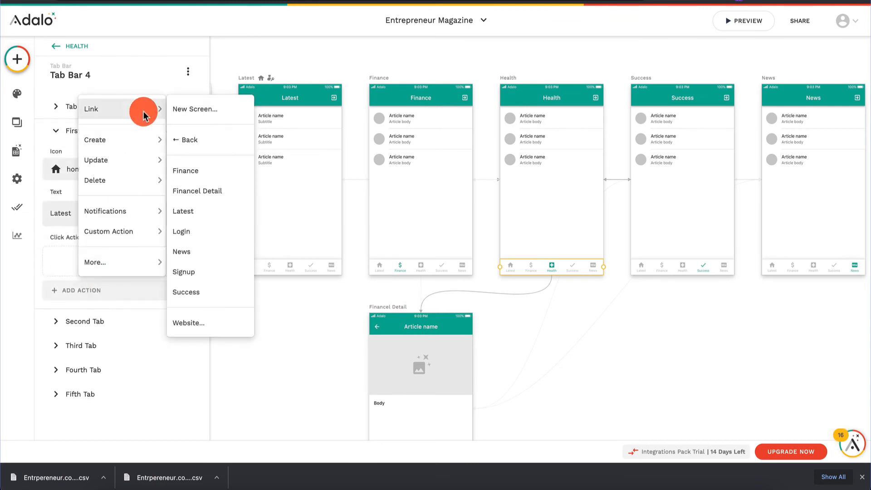
{"action": "left_click", "coordinate": [221, 217]}
{"action": "left_click", "coordinate": [151, 336]}
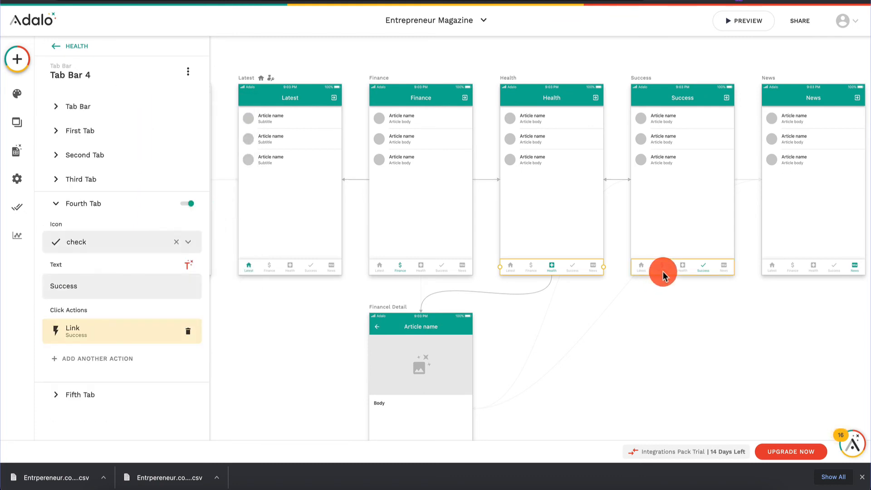
- Link the First Tab of the Success tab bar to the Latest screen
{"action": "left_click", "coordinate": [662, 271]}
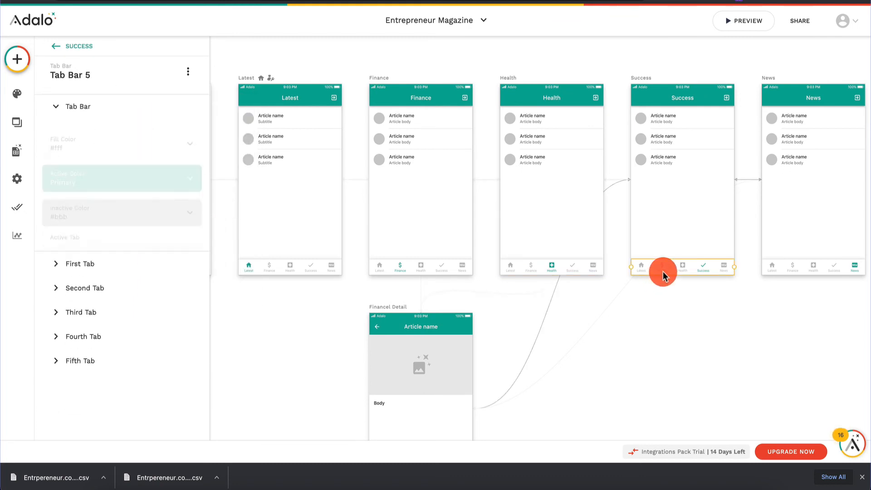
{"action": "left_click", "coordinate": [82, 286]}
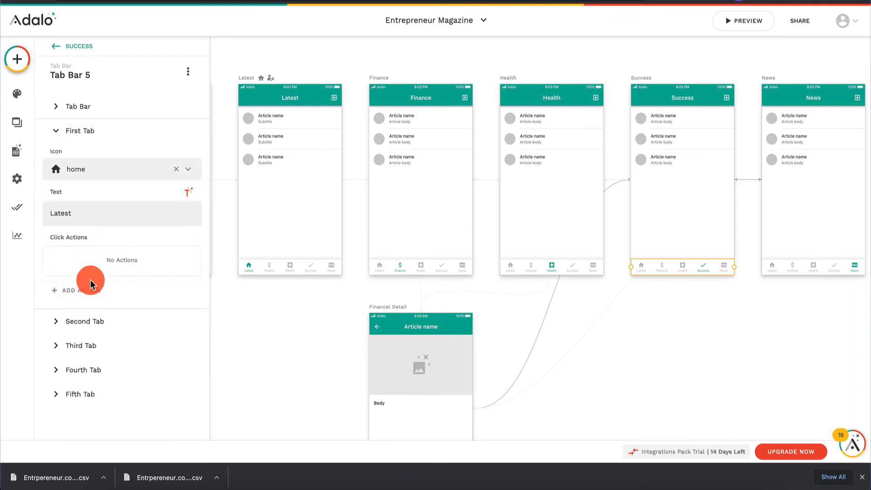
{"action": "left_click", "coordinate": [86, 289]}
{"action": "mouse_move", "coordinate": [149, 99]}
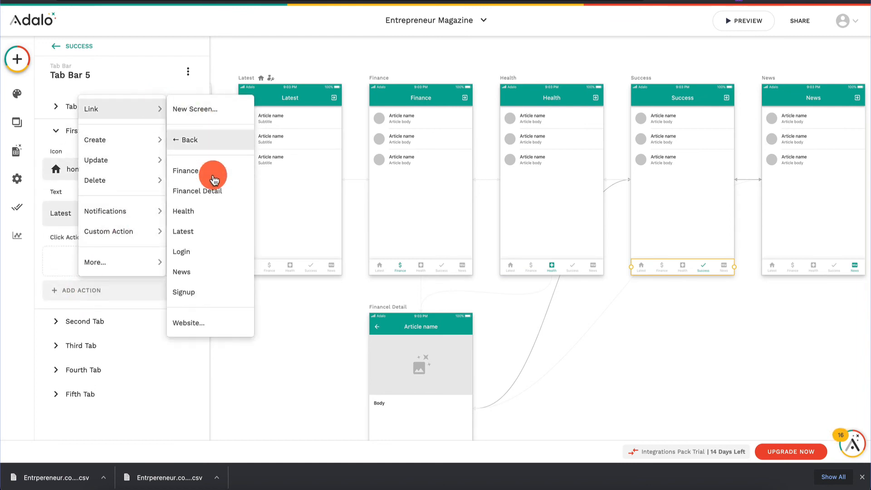
{"action": "left_click", "coordinate": [210, 233]}
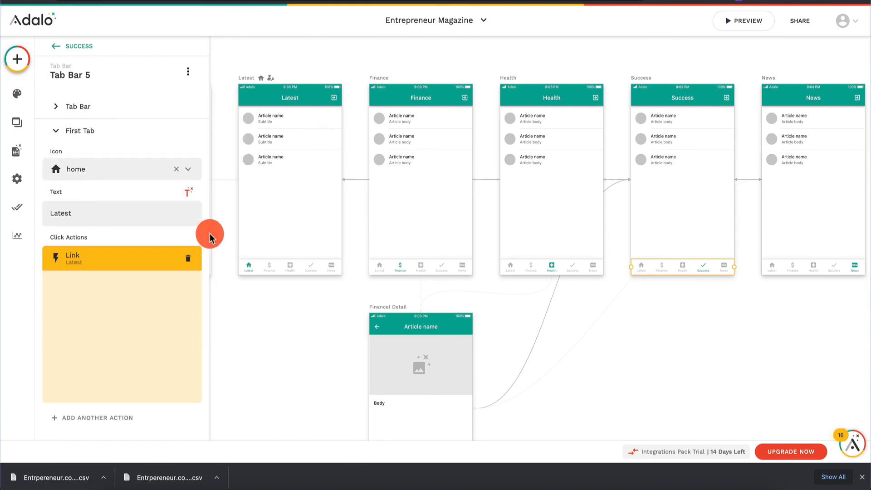
- Link the First Tab of the News tab bar to the Latest screen
{"action": "left_click", "coordinate": [820, 266]}
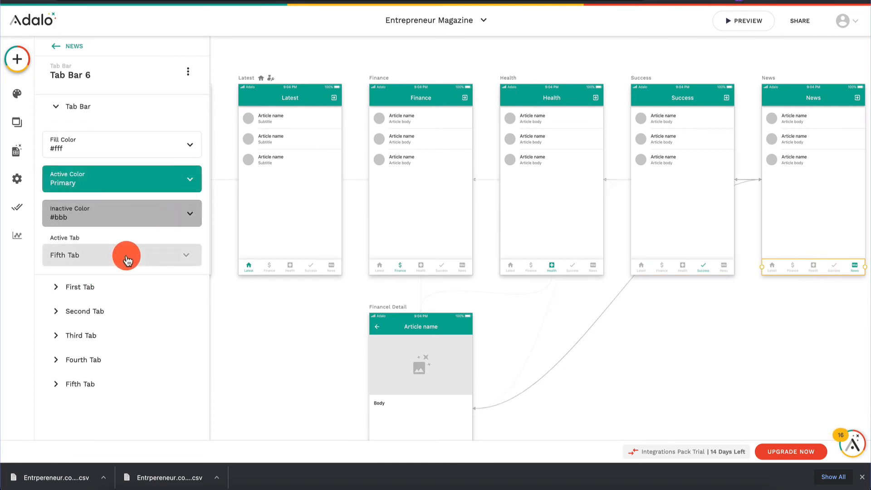
{"action": "left_click", "coordinate": [116, 290]}
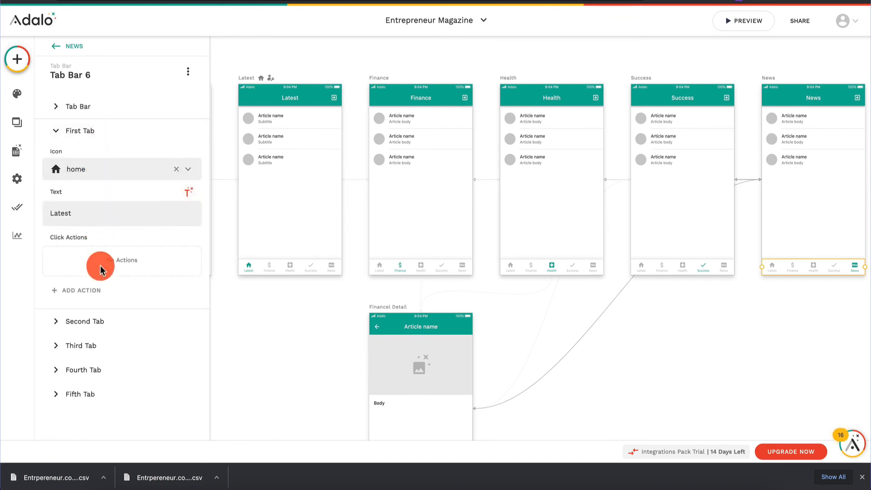
{"action": "left_click", "coordinate": [87, 287]}
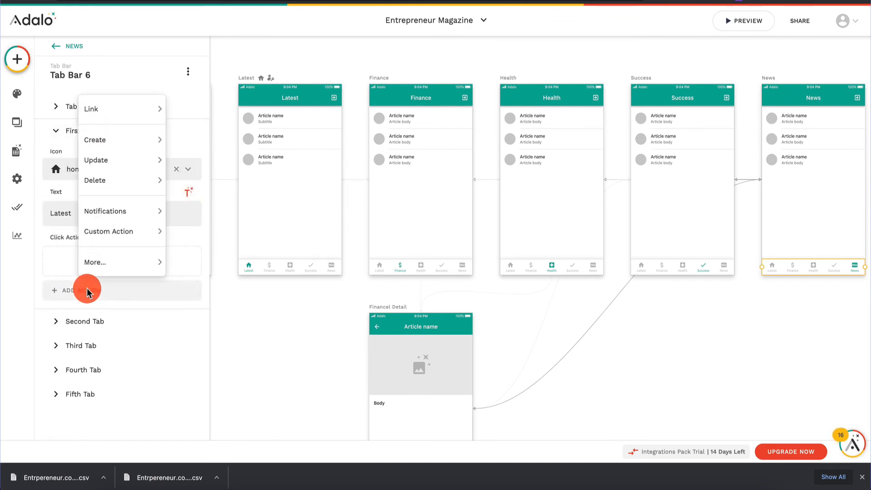
{"action": "mouse_move", "coordinate": [134, 114]}
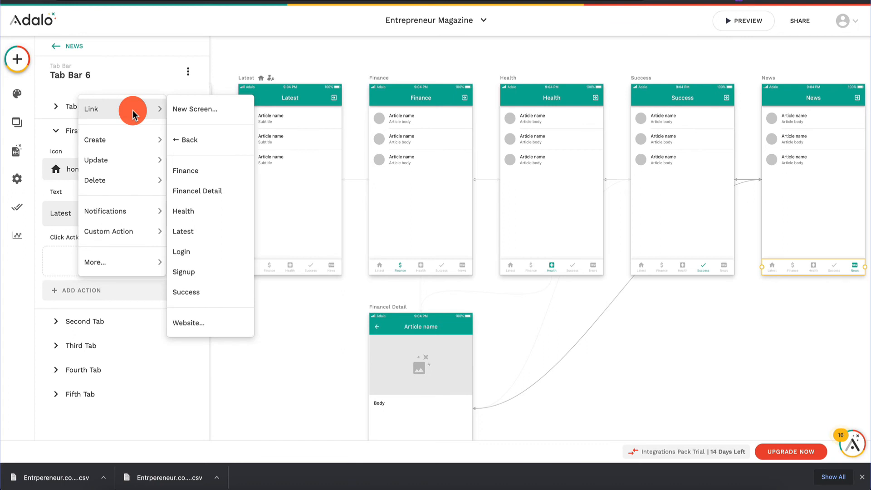
{"action": "left_click", "coordinate": [205, 232]}
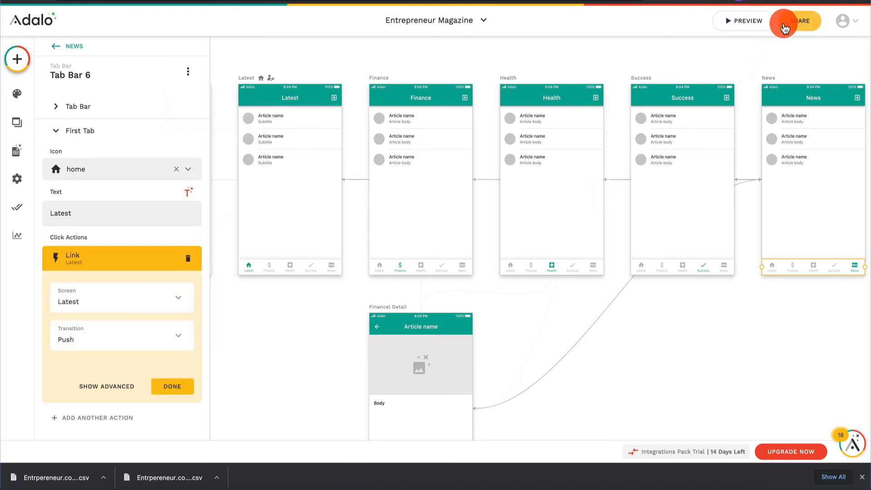
- Preview the app and test switching between the Latest tab and the topic tabs, then close the preview
{"action": "left_click", "coordinate": [747, 23]}
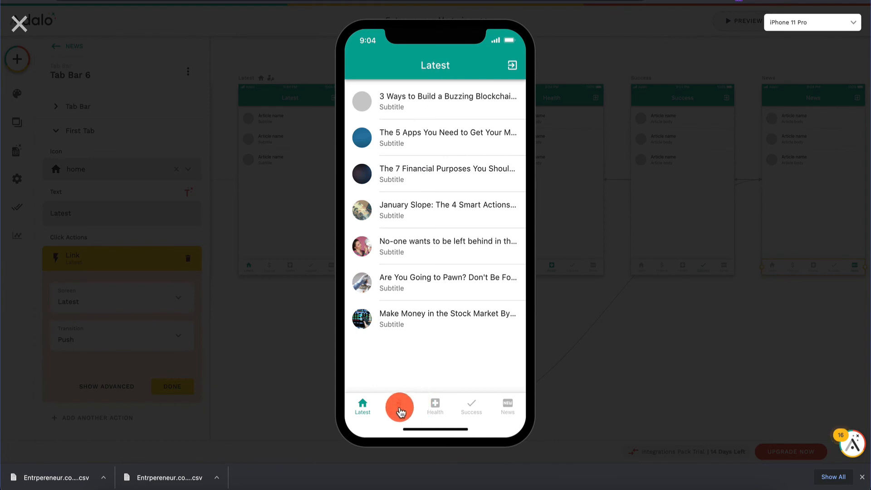
{"action": "left_click", "coordinate": [399, 408]}
{"action": "left_click", "coordinate": [363, 409]}
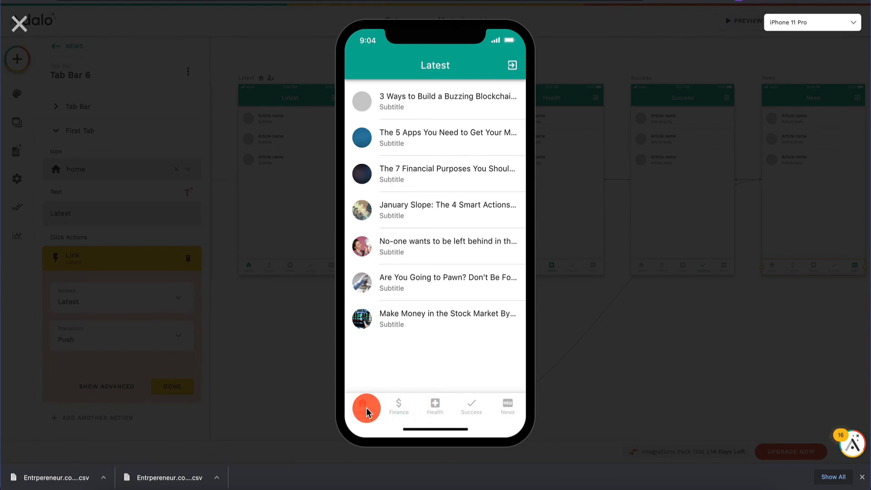
{"action": "left_click", "coordinate": [444, 408]}
{"action": "left_click", "coordinate": [363, 409]}
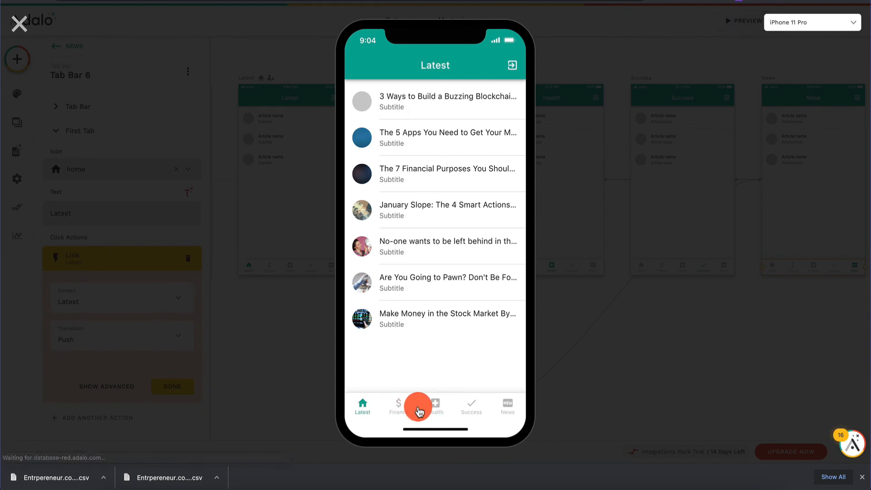
{"action": "left_click", "coordinate": [399, 410]}
{"action": "left_click", "coordinate": [470, 411]}
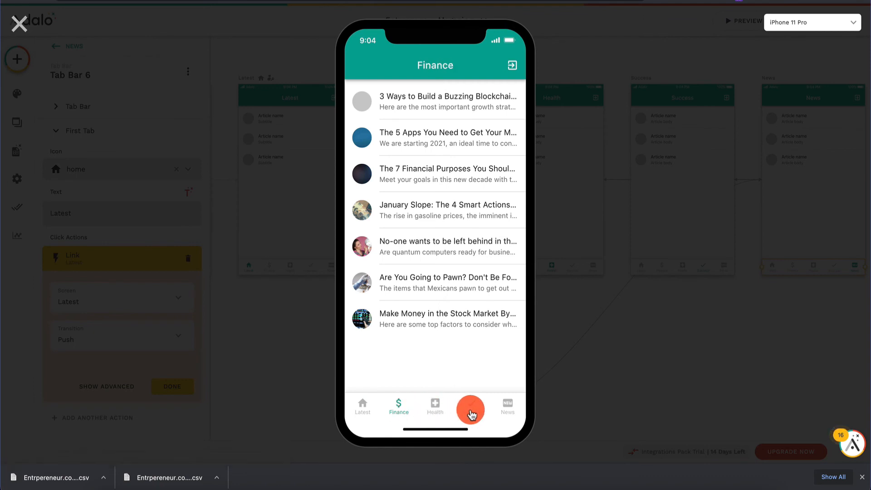
{"action": "left_click", "coordinate": [435, 410]}
{"action": "left_click", "coordinate": [399, 405]}
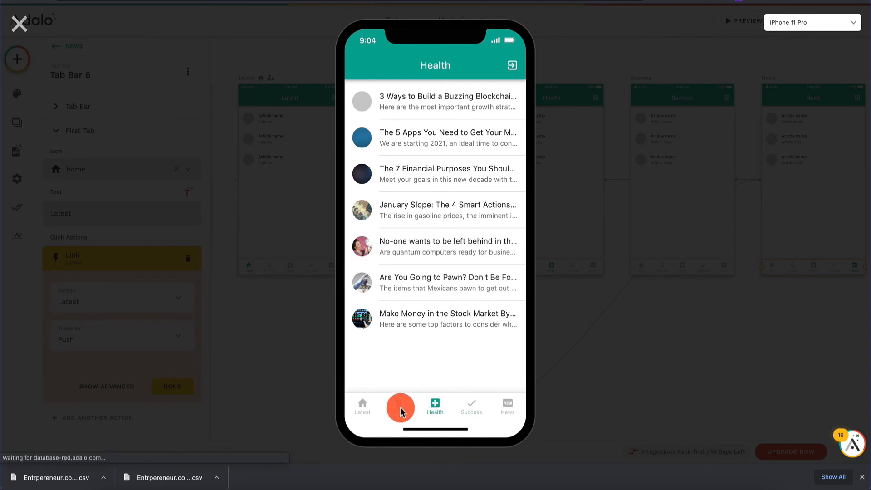
{"action": "left_click", "coordinate": [359, 407]}
{"action": "left_click", "coordinate": [507, 416]}
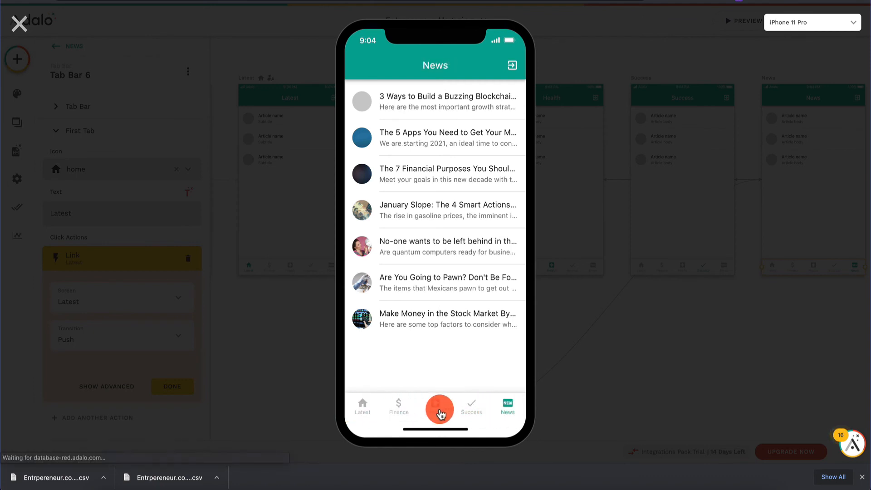
{"action": "left_click", "coordinate": [362, 407]}
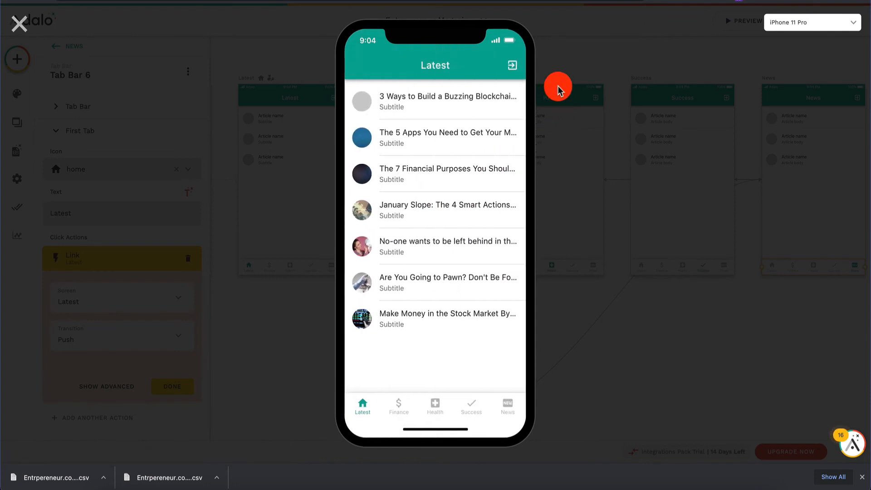
{"action": "left_click", "coordinate": [673, 171]}
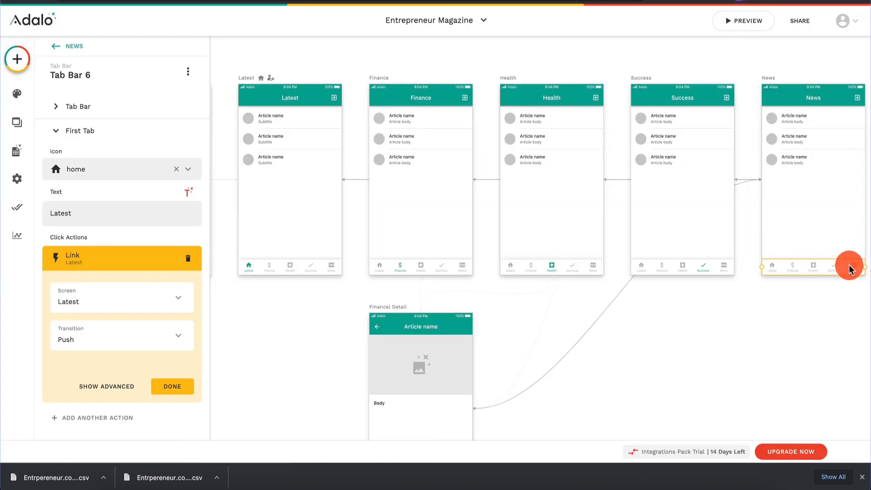
- Set the transition of the News tab bar's link to Latest to None
{"action": "left_click", "coordinate": [106, 345]}
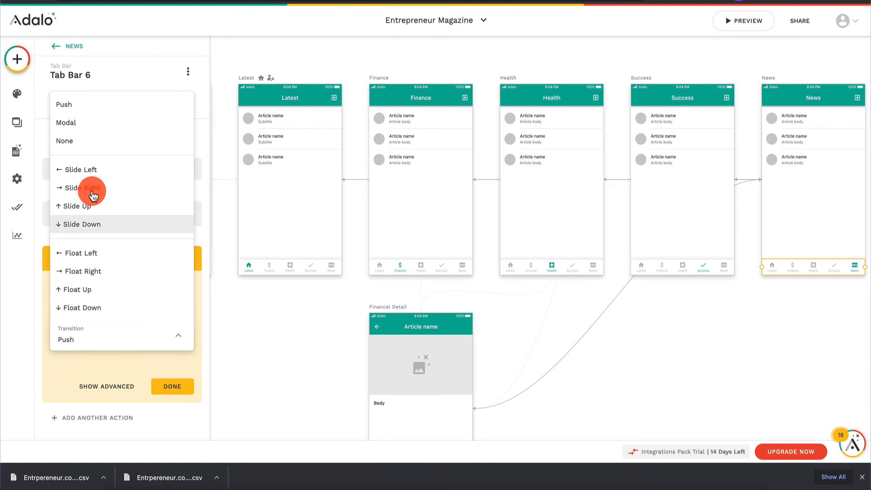
{"action": "left_click", "coordinate": [89, 140]}
{"action": "left_click", "coordinate": [178, 387]}
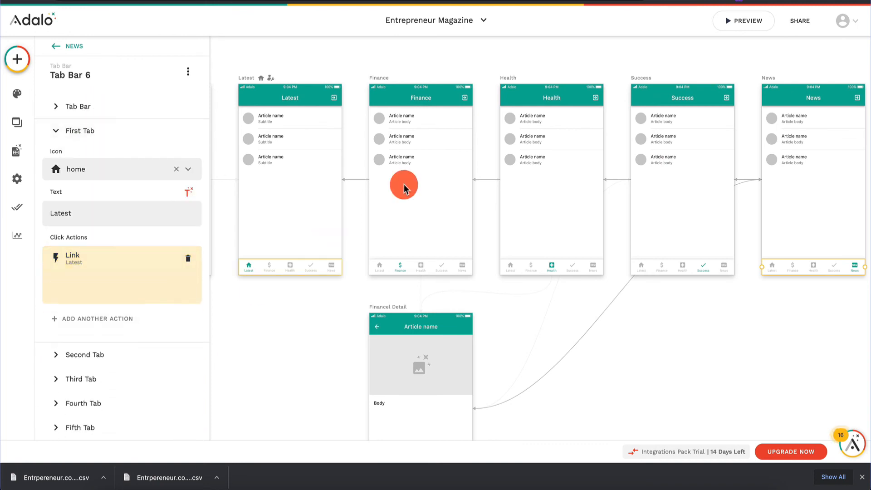
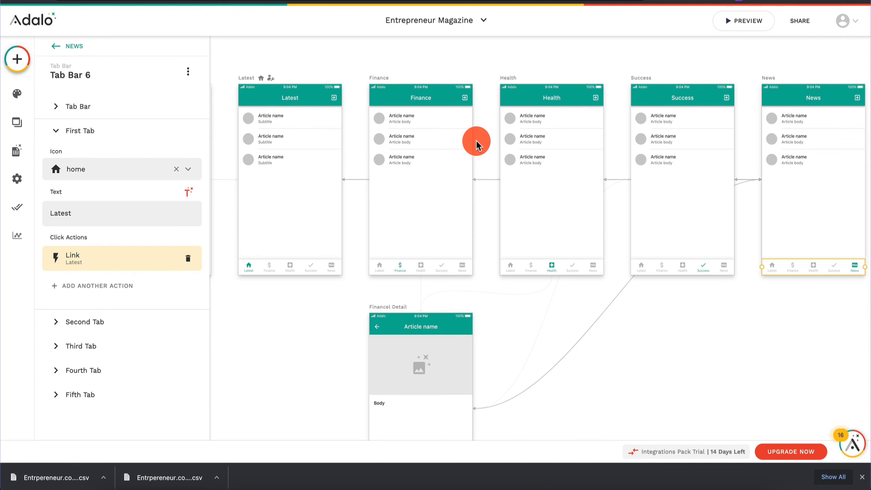
- Examine the click action of the Finance screen's article list, including its target screen, transition and sent data
{"action": "scroll", "coordinate": [476, 143], "scroll_direction": "down", "scroll_amount": 4}
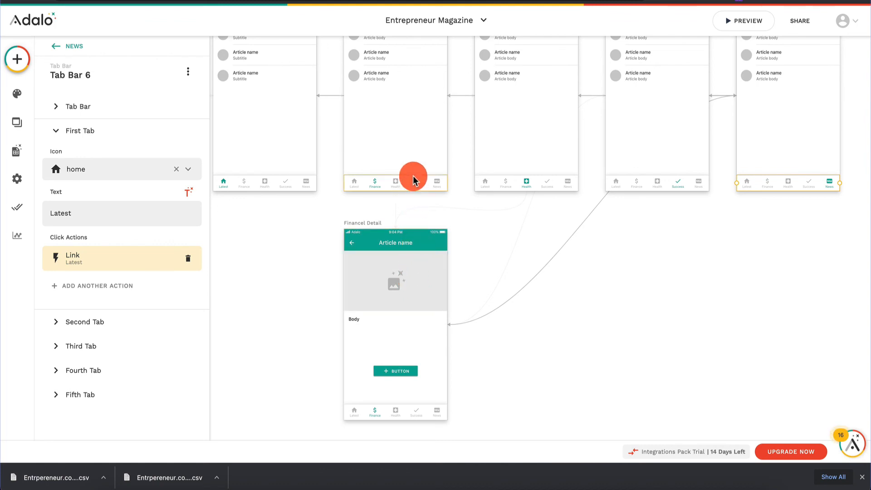
{"action": "scroll", "coordinate": [413, 169], "scroll_direction": "up", "scroll_amount": 3}
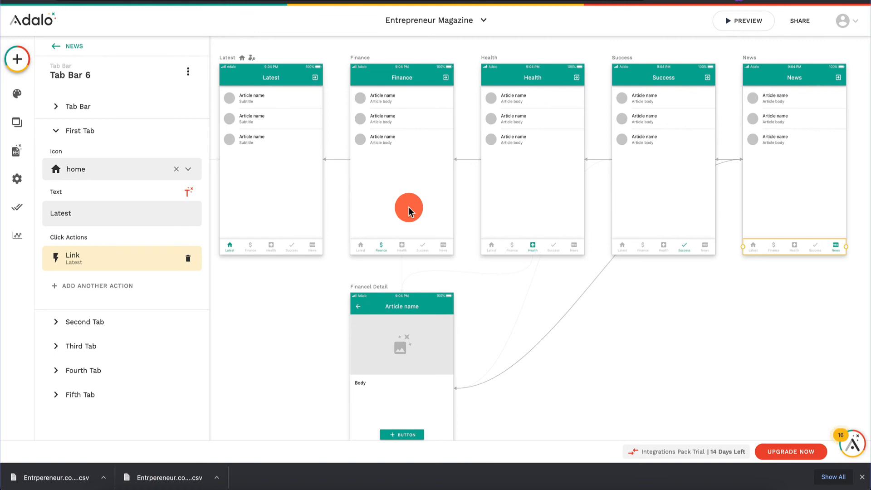
{"action": "left_click", "coordinate": [402, 109]}
{"action": "scroll", "coordinate": [113, 276], "scroll_direction": "down", "scroll_amount": 5}
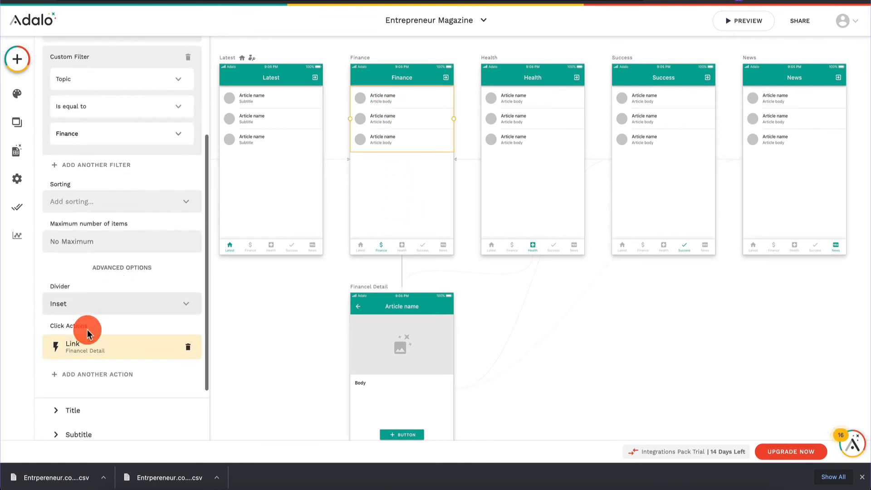
{"action": "left_click", "coordinate": [111, 349]}
{"action": "left_click", "coordinate": [111, 348]}
{"action": "scroll", "coordinate": [110, 349], "scroll_direction": "down", "scroll_amount": 3}
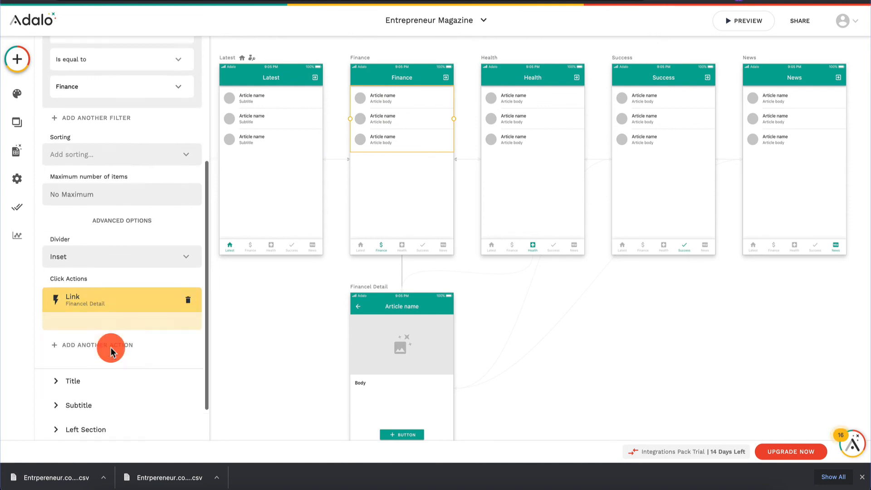
{"action": "left_click", "coordinate": [124, 282]}
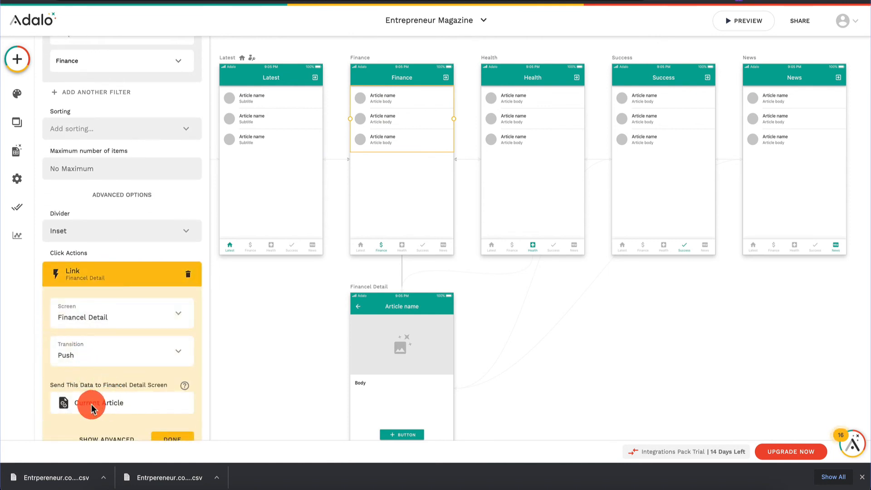
{"action": "scroll", "coordinate": [137, 348], "scroll_direction": "down", "scroll_amount": 2}
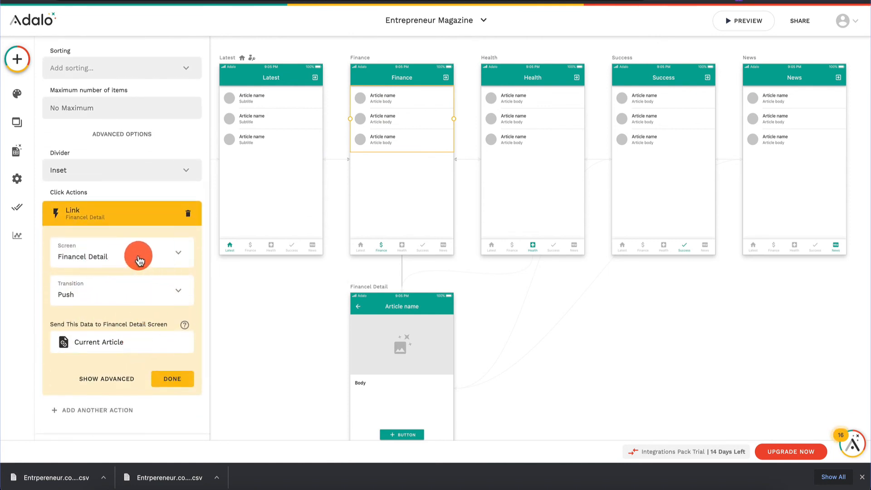
- Examine the click action of the Health screen's article list
{"action": "left_click", "coordinate": [533, 127]}
{"action": "scroll", "coordinate": [104, 332], "scroll_direction": "down", "scroll_amount": 5}
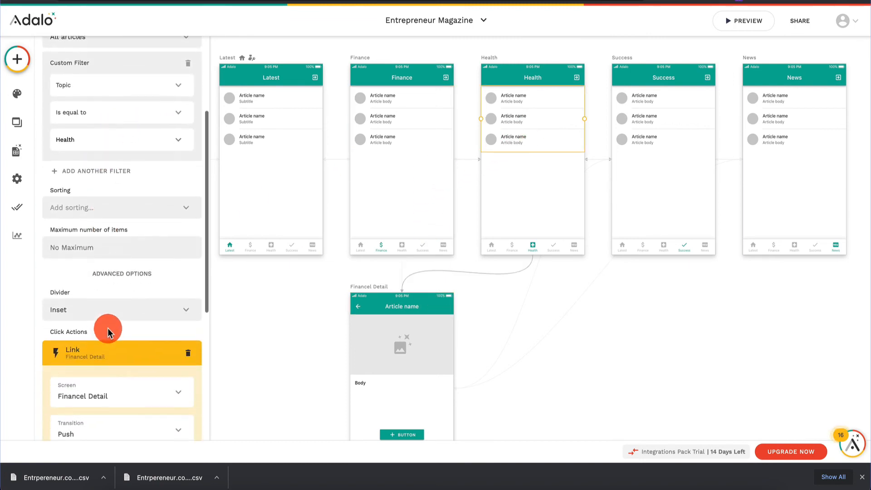
{"action": "scroll", "coordinate": [100, 358], "scroll_direction": "down", "scroll_amount": 2}
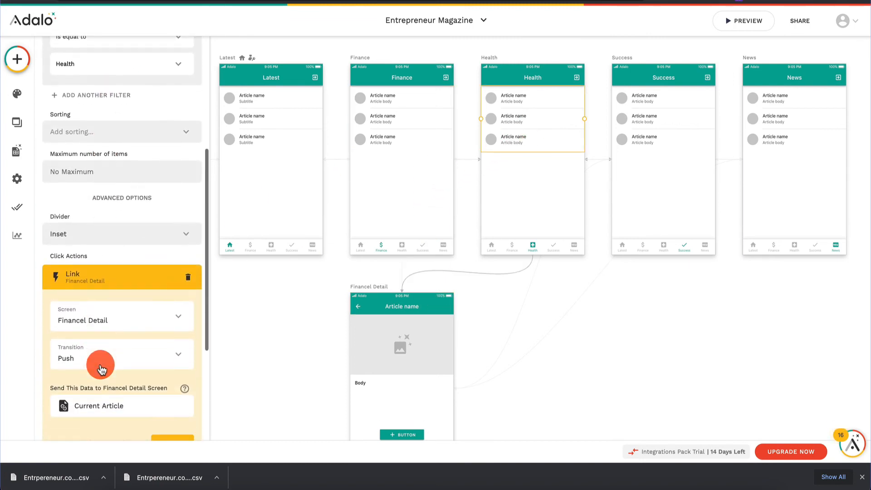
- Duplicate the Financel Detail screen five times
{"action": "left_click", "coordinate": [374, 307]}
{"action": "left_click", "coordinate": [375, 289]}
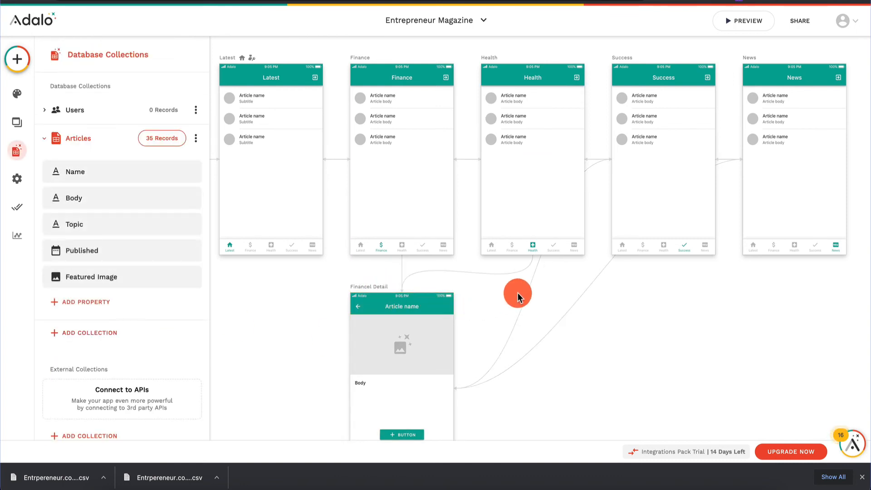
{"action": "left_click", "coordinate": [388, 291]}
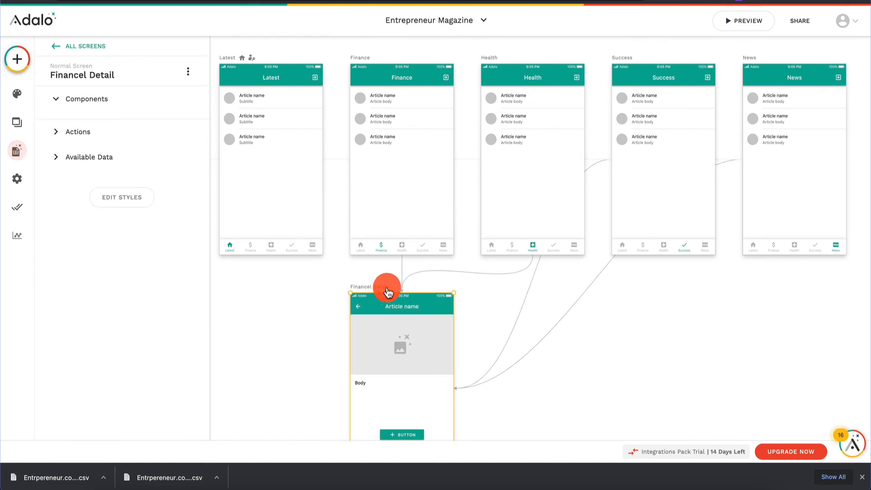
{"action": "mouse_move", "coordinate": [387, 288]}
{"action": "left_mouse_down"}
{"action": "mouse_move", "coordinate": [424, 294]}
{"action": "mouse_move", "coordinate": [363, 294]}
{"action": "mouse_move", "coordinate": [381, 293]}
{"action": "left_mouse_up"}
{"action": "key", "text": "super+minus"}
{"action": "key", "text": "super+minus"}
{"action": "key", "text": "super+minus"}
{"action": "scroll", "coordinate": [373, 238], "scroll_direction": "right", "scroll_amount": 2}
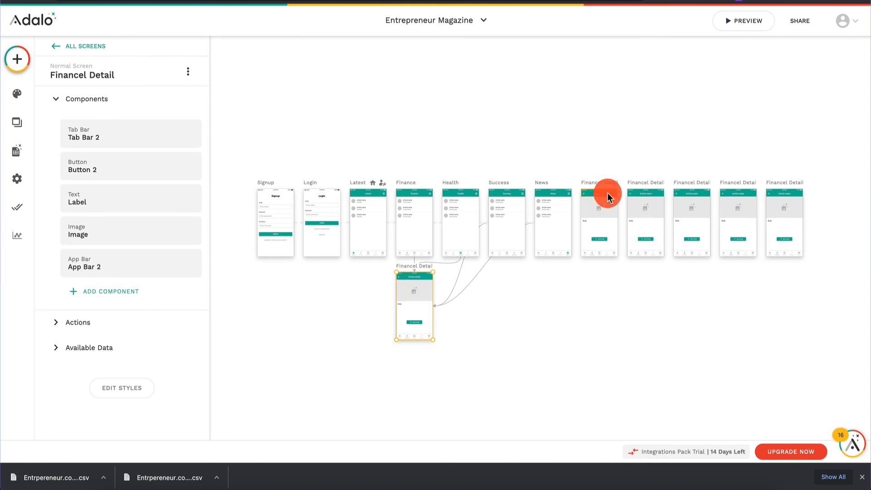
- Move the Financel Detail 2, 3 and 4 screens into a row beneath the Health, Success and News screens respectively
{"action": "key", "text": "super+plus"}
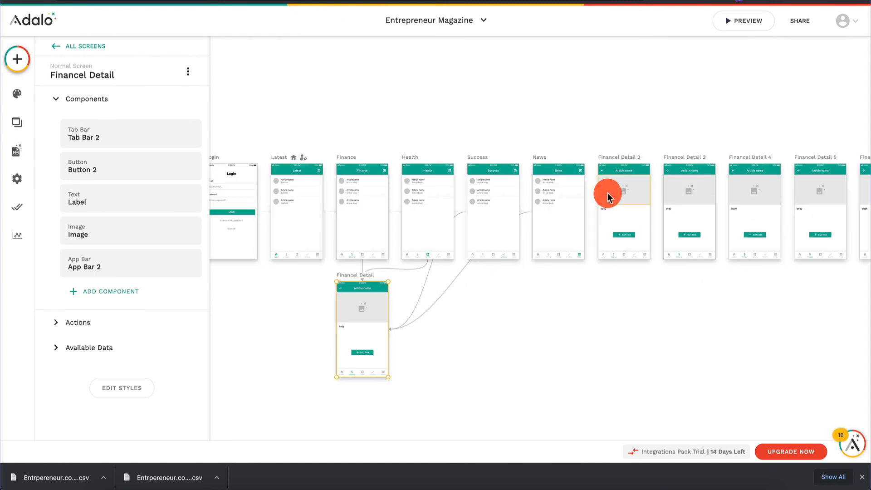
{"action": "scroll", "coordinate": [607, 196], "scroll_direction": "right", "scroll_amount": 1}
{"action": "left_click_drag", "start_coordinate": [598, 167], "coordinate": [402, 289]}
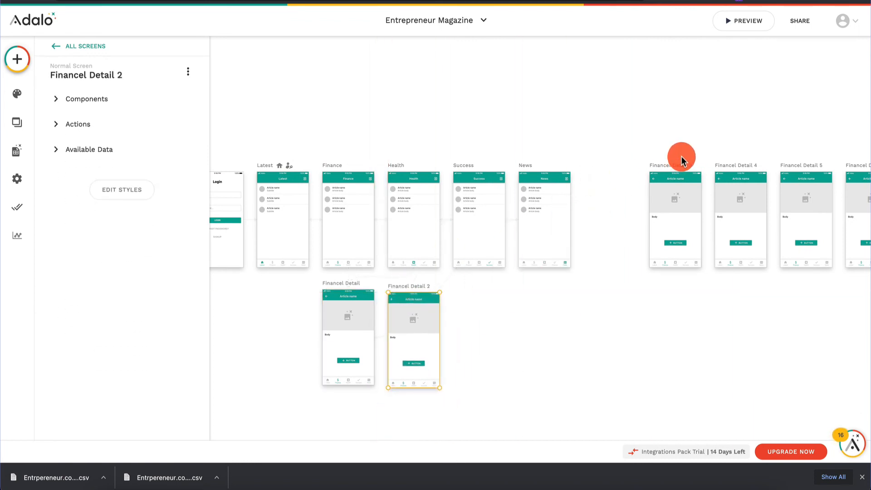
{"action": "left_click_drag", "start_coordinate": [676, 171], "coordinate": [484, 291]}
{"action": "left_click_drag", "start_coordinate": [412, 285], "coordinate": [422, 288]}
{"action": "left_click", "coordinate": [476, 291]}
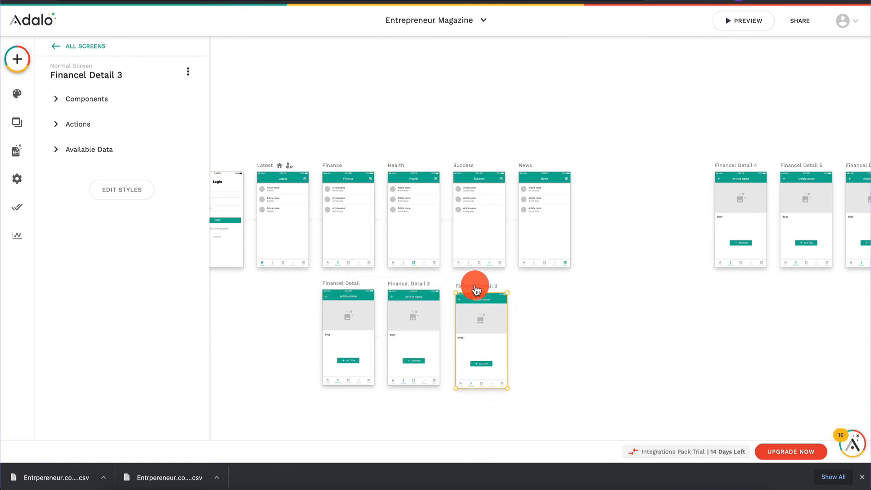
{"action": "left_click_drag", "start_coordinate": [476, 290], "coordinate": [476, 289]}
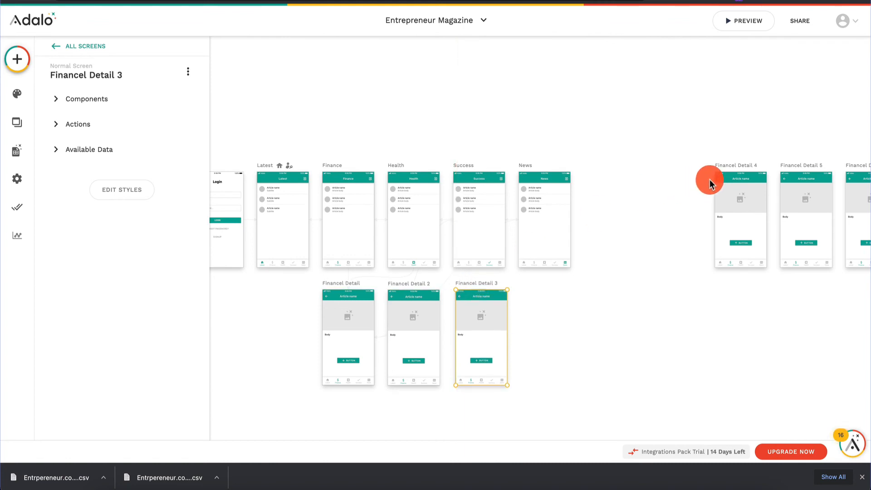
{"action": "left_click_drag", "start_coordinate": [732, 170], "coordinate": [540, 289]}
{"action": "left_click", "coordinate": [711, 307]}
- Delete the contents of the surplus Financel Detail 5 and Financel Detail 6 screens
{"action": "scroll", "coordinate": [711, 306], "scroll_direction": "right", "scroll_amount": 5}
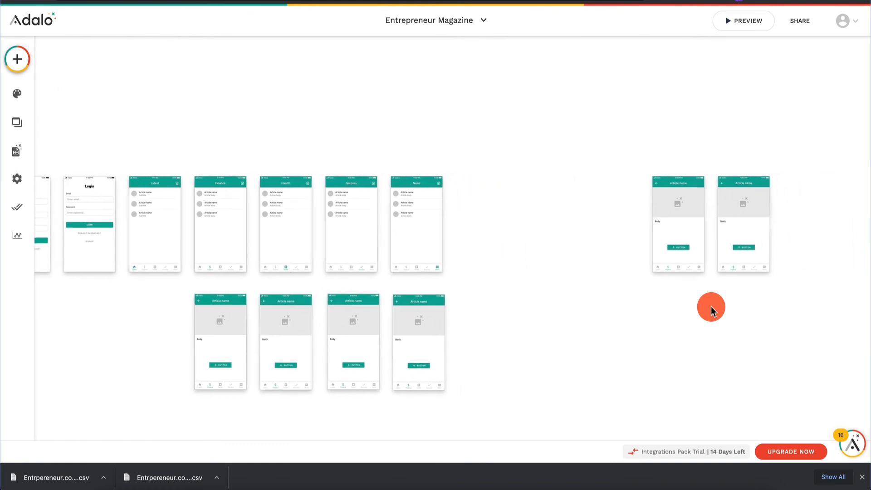
{"action": "left_click_drag", "start_coordinate": [808, 333], "coordinate": [598, 137]}
{"action": "key", "text": "Delete"}
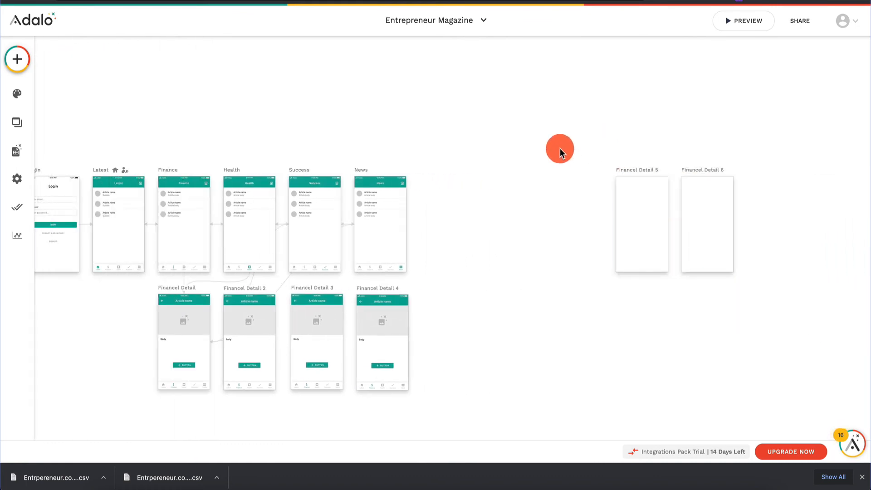
{"action": "scroll", "coordinate": [560, 148], "scroll_direction": "left", "scroll_amount": 5}
{"action": "scroll", "coordinate": [560, 148], "scroll_direction": "down", "scroll_amount": 1}
{"action": "scroll", "coordinate": [560, 147], "scroll_direction": "left", "scroll_amount": 1}
{"action": "scroll", "coordinate": [559, 148], "scroll_direction": "up", "scroll_amount": 1}
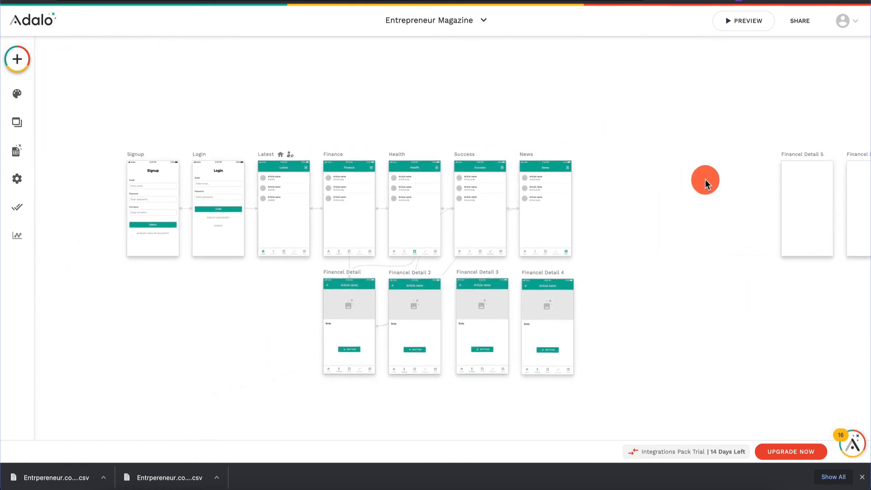
{"action": "scroll", "coordinate": [706, 181], "scroll_direction": "right", "scroll_amount": 3}
{"action": "scroll", "coordinate": [706, 181], "scroll_direction": "up", "scroll_amount": 1}
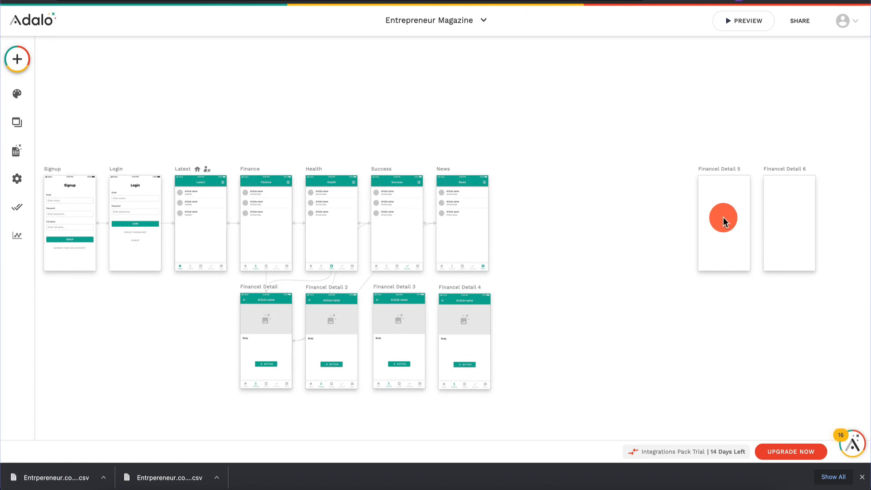
- Duplicate the Financel Detail 4 screen and place the copy beneath the Latest screen
{"action": "left_click", "coordinate": [466, 292]}
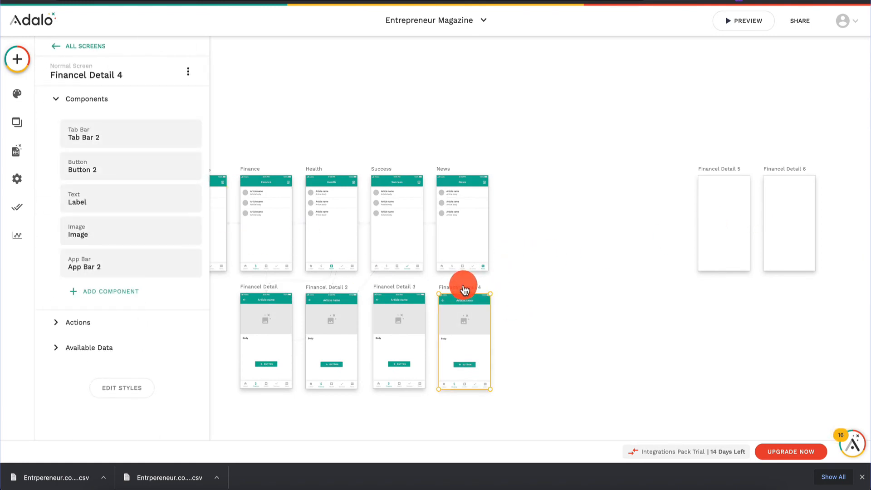
{"action": "left_click", "coordinate": [463, 286]}
{"action": "scroll", "coordinate": [768, 229], "scroll_direction": "right", "scroll_amount": 3}
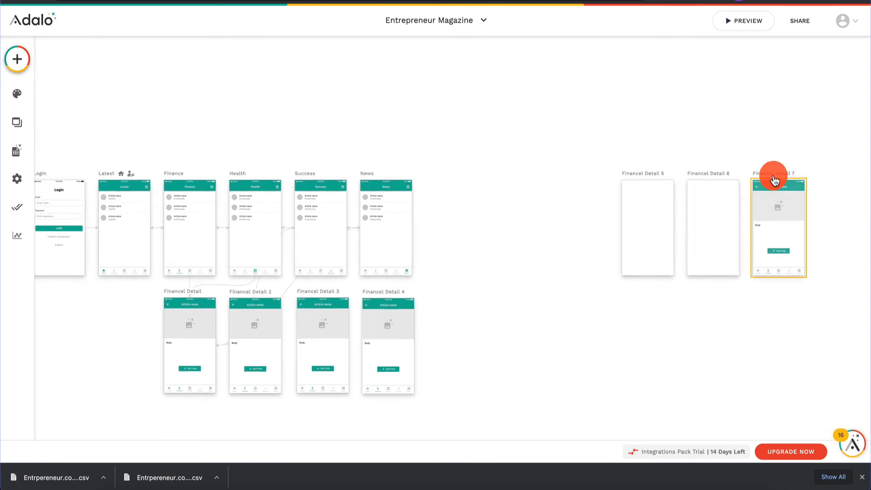
{"action": "left_click_drag", "start_coordinate": [773, 176], "coordinate": [304, 37]}
{"action": "scroll", "coordinate": [245, 86], "scroll_direction": "left", "scroll_amount": 4}
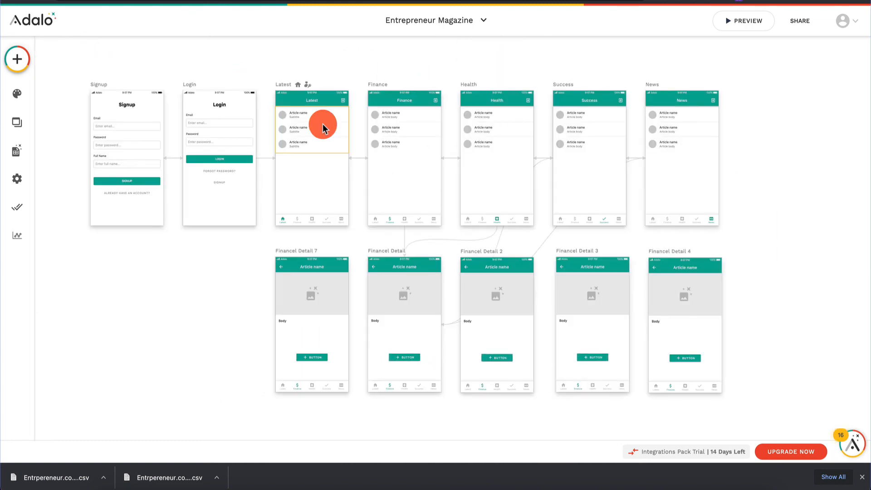
{"action": "left_click", "coordinate": [27, 125]}
{"action": "left_click", "coordinate": [290, 61]}
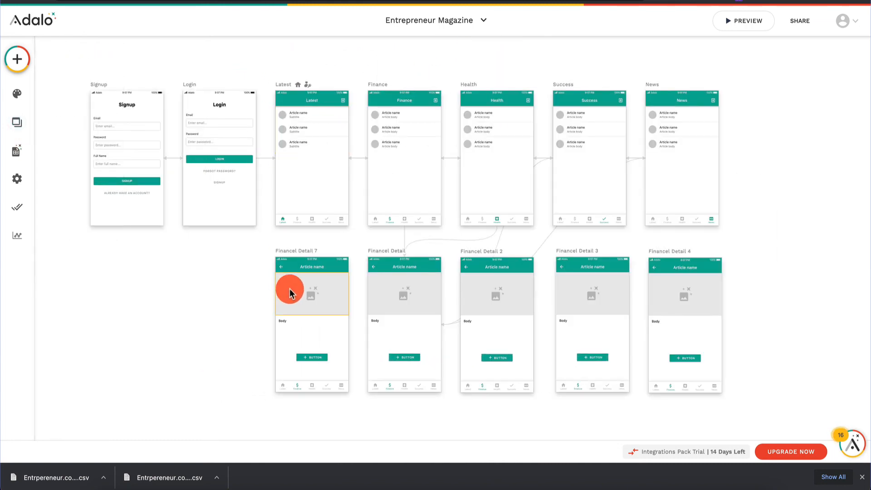
- Rename the detail screen beneath Latest to Latest Detail
{"action": "left_click", "coordinate": [302, 257]}
{"action": "left_click", "coordinate": [303, 257]}
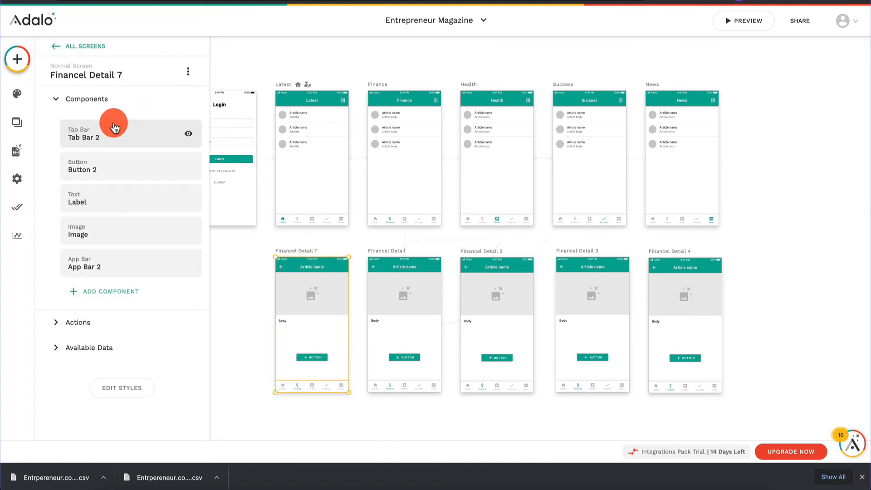
{"action": "left_click", "coordinate": [133, 74]}
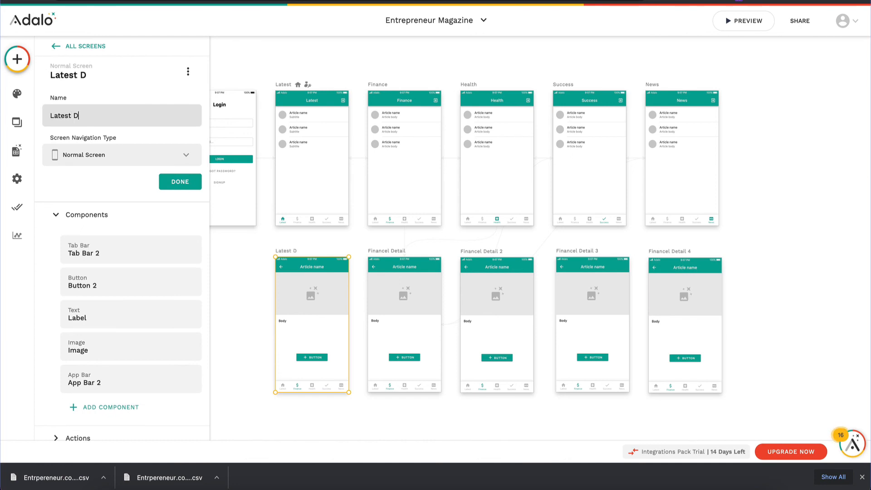
{"action": "left_click", "coordinate": [146, 101]}
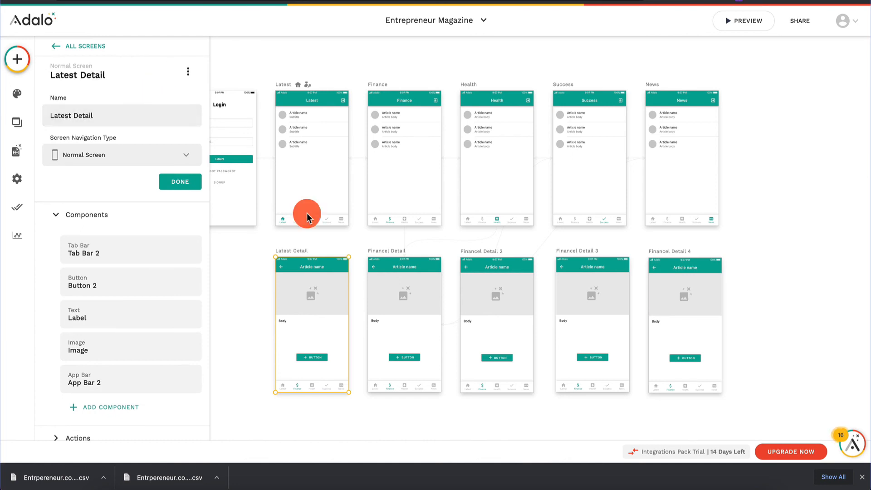
- Open the name of the Financel Detail screen beneath Finance for editing
{"action": "left_click", "coordinate": [382, 254]}
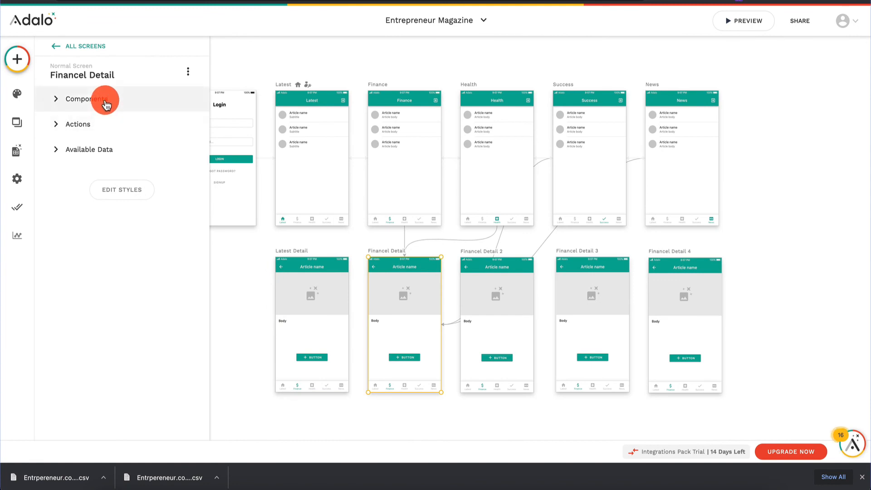
{"action": "left_click", "coordinate": [104, 77]}
{"action": "left_click", "coordinate": [115, 114]}
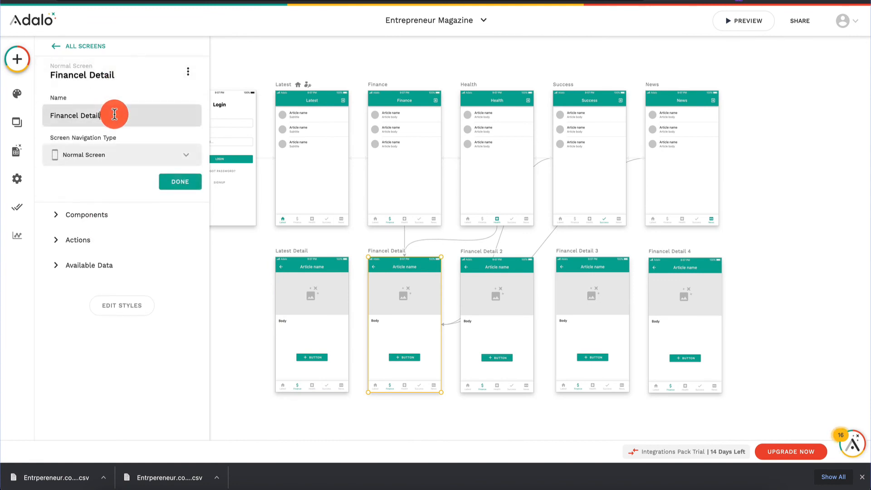
- Rename the Financel Detail 2 screen to Health Detail and the Financel Detail 3 screen to Success Detail
{"action": "left_click", "coordinate": [480, 254]}
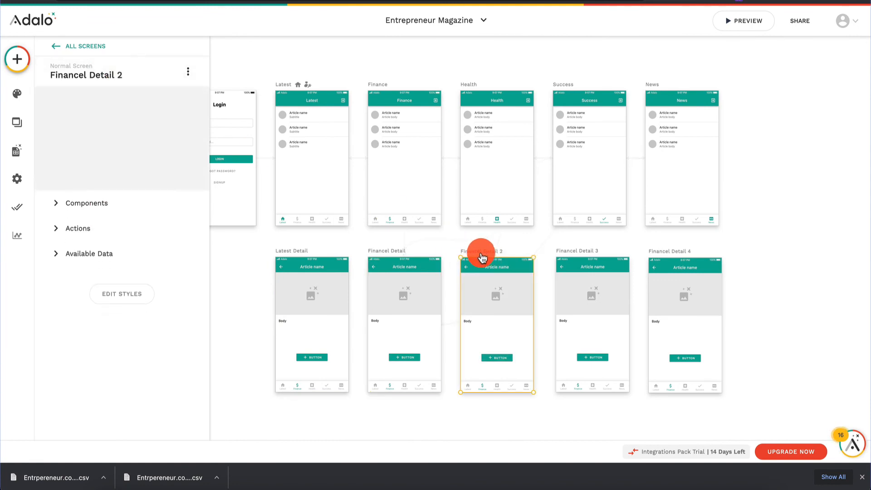
{"action": "left_click", "coordinate": [106, 77]}
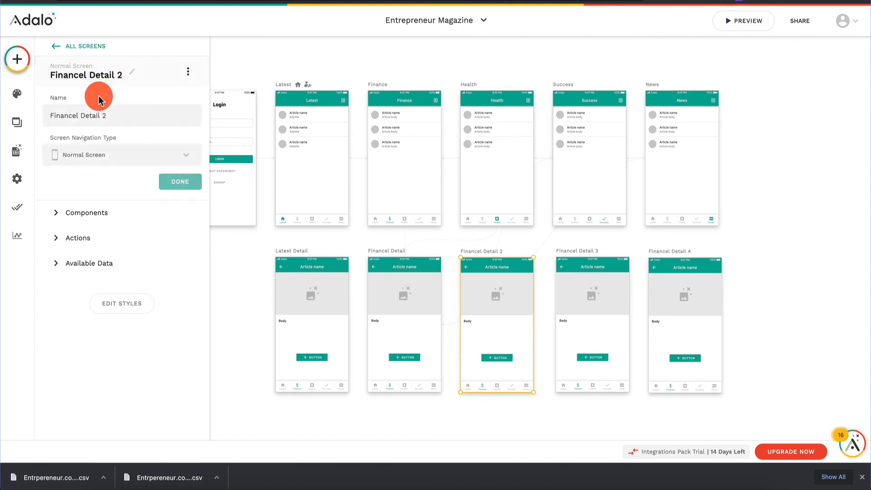
{"action": "left_click", "coordinate": [128, 114]}
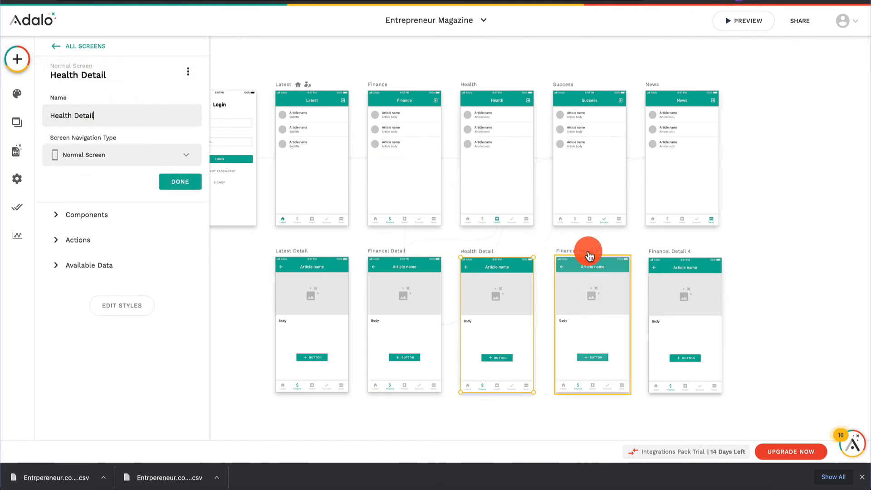
{"action": "left_click", "coordinate": [589, 256]}
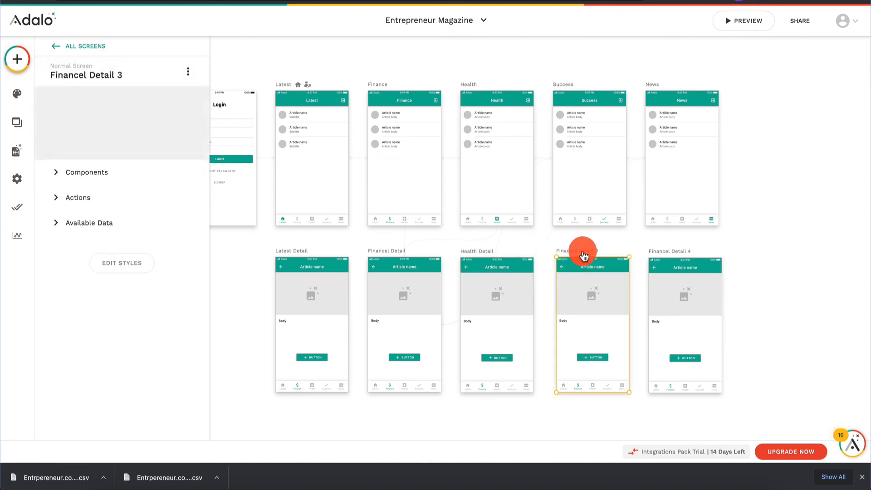
{"action": "left_click", "coordinate": [105, 77]}
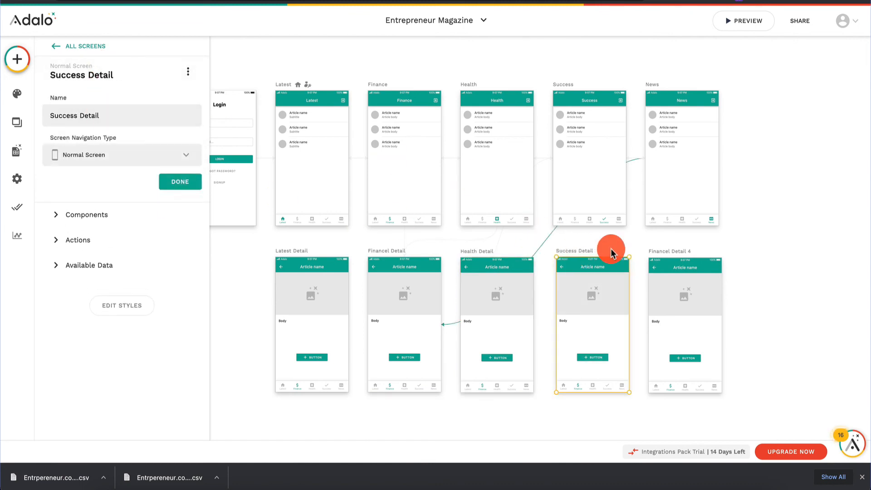
- Rename the Financel Detail 4 screen to News Detail
{"action": "left_click", "coordinate": [676, 249]}
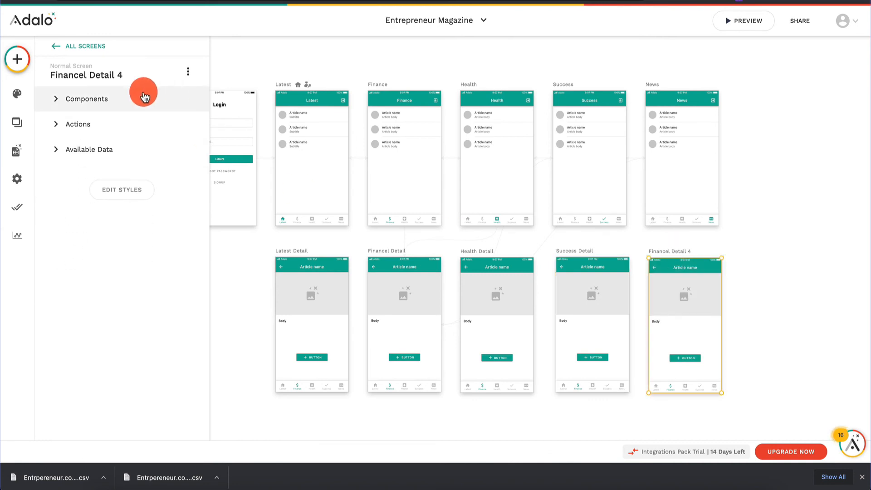
{"action": "left_click", "coordinate": [121, 76]}
{"action": "triple_click", "coordinate": [123, 113]}
{"action": "key", "text": "BackSpace"}
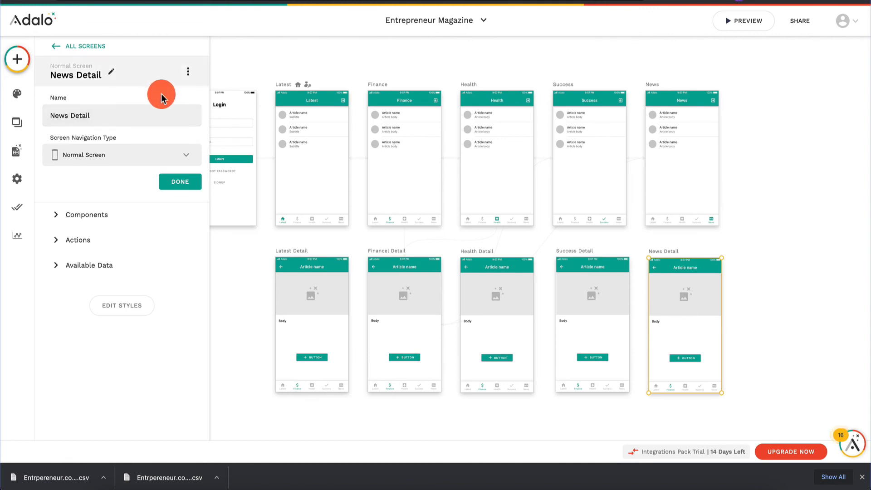
- Review the click actions of the article lists on the Latest and Finance screens
{"action": "left_click", "coordinate": [309, 124]}
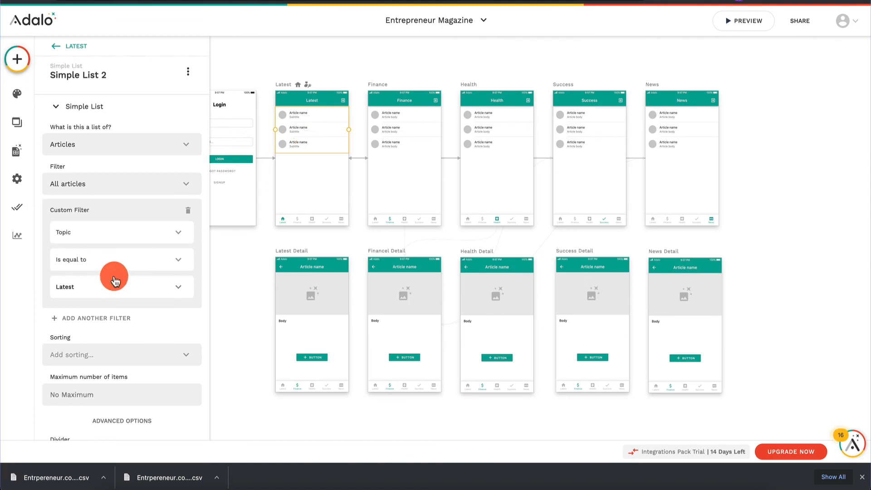
{"action": "scroll", "coordinate": [102, 284], "scroll_direction": "down", "scroll_amount": 3}
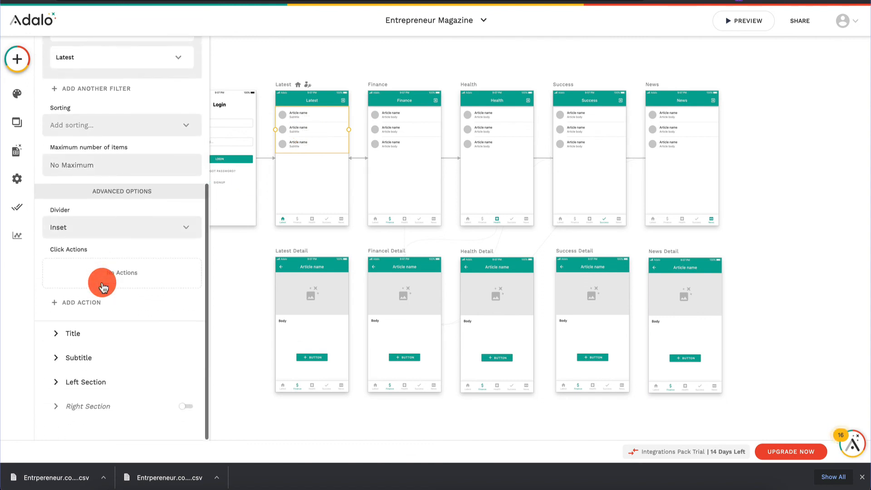
{"action": "left_click", "coordinate": [426, 121]}
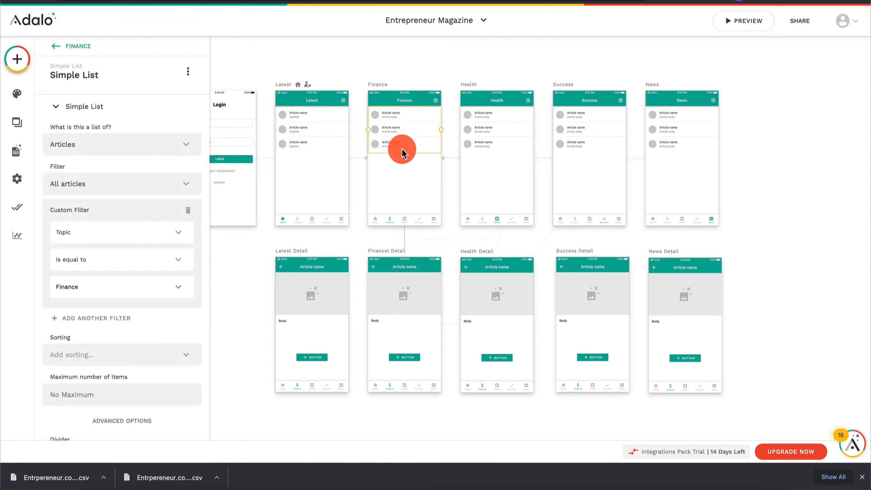
{"action": "scroll", "coordinate": [90, 378], "scroll_direction": "down", "scroll_amount": 4}
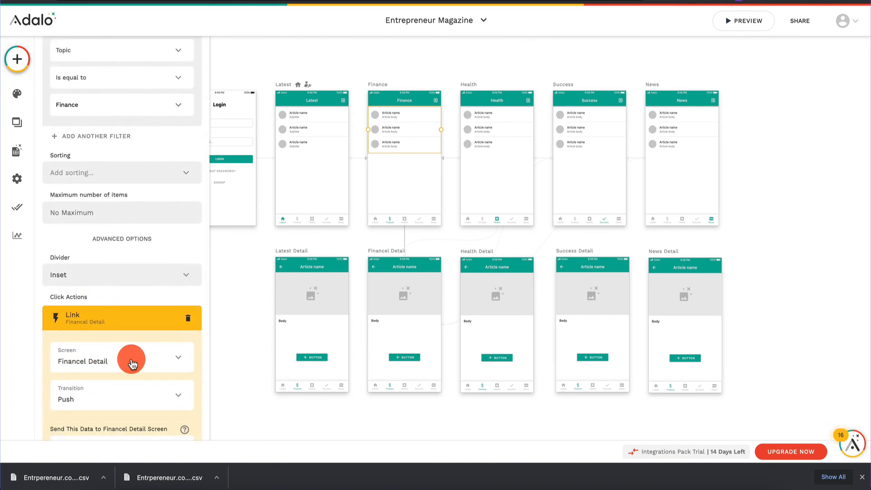
{"action": "scroll", "coordinate": [102, 364], "scroll_direction": "down", "scroll_amount": 2}
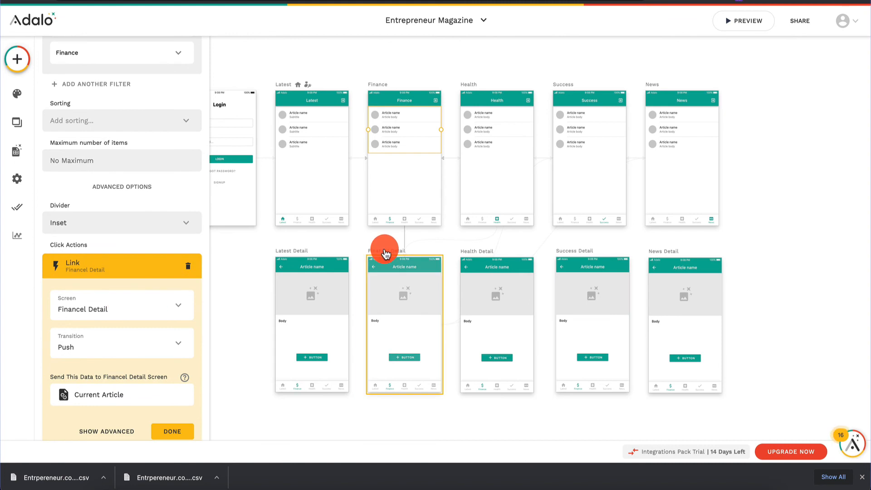
- Rename the Financel Detail screen beneath Finance to Finance Detail
{"action": "left_click", "coordinate": [385, 250]}
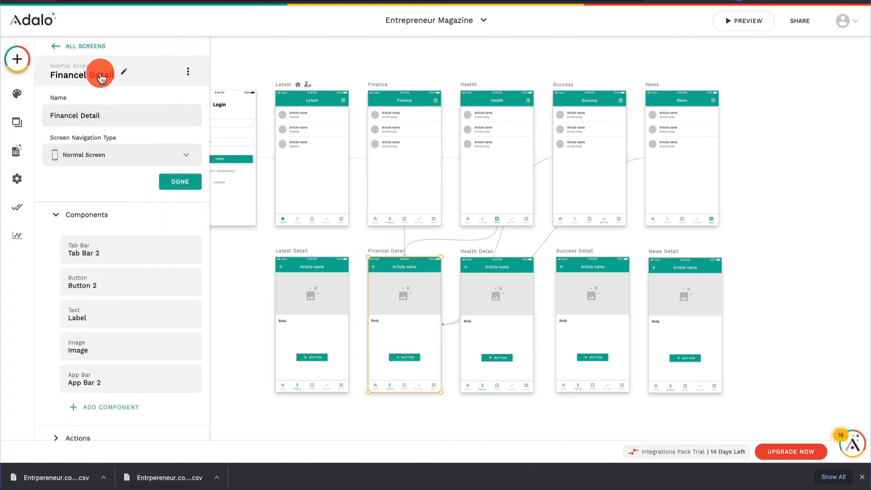
{"action": "left_click", "coordinate": [117, 77]}
{"action": "left_click", "coordinate": [119, 75]}
{"action": "left_click", "coordinate": [79, 116]}
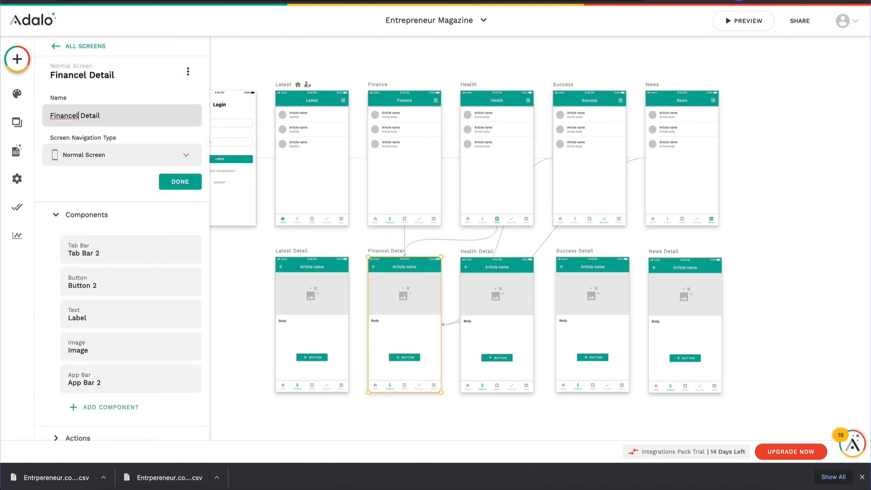
{"action": "left_click", "coordinate": [181, 182]}
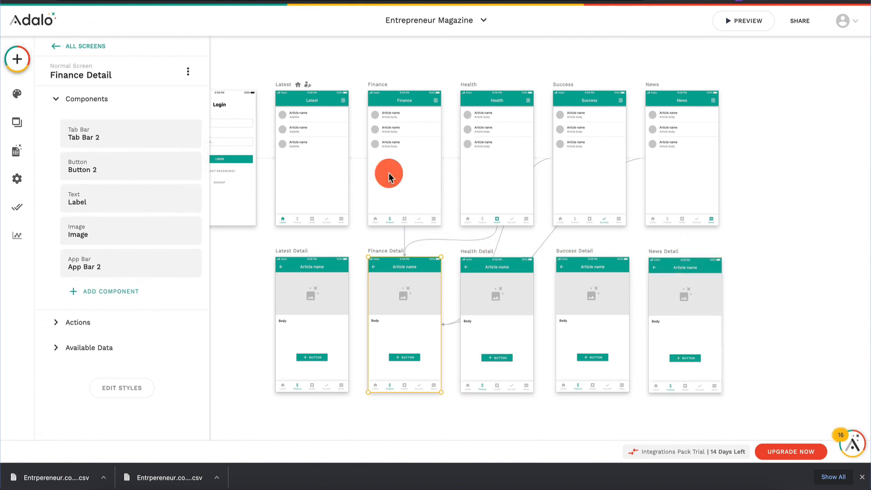
- Set the transition of the Finance article list's link to Slide Right
{"action": "left_click", "coordinate": [404, 120]}
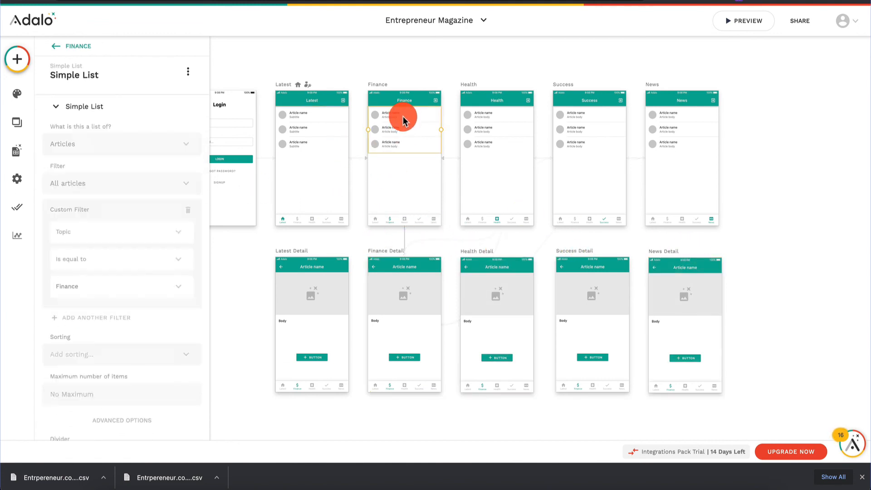
{"action": "scroll", "coordinate": [132, 244], "scroll_direction": "down", "scroll_amount": 5}
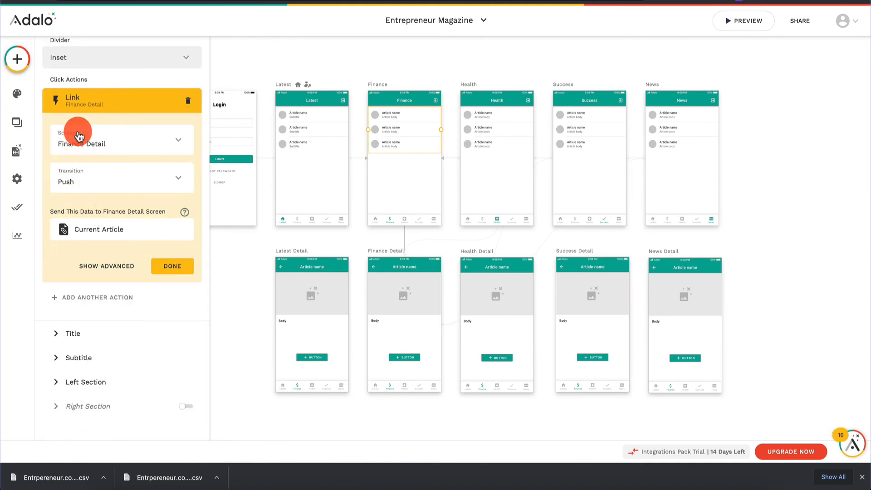
{"action": "left_click", "coordinate": [108, 191]}
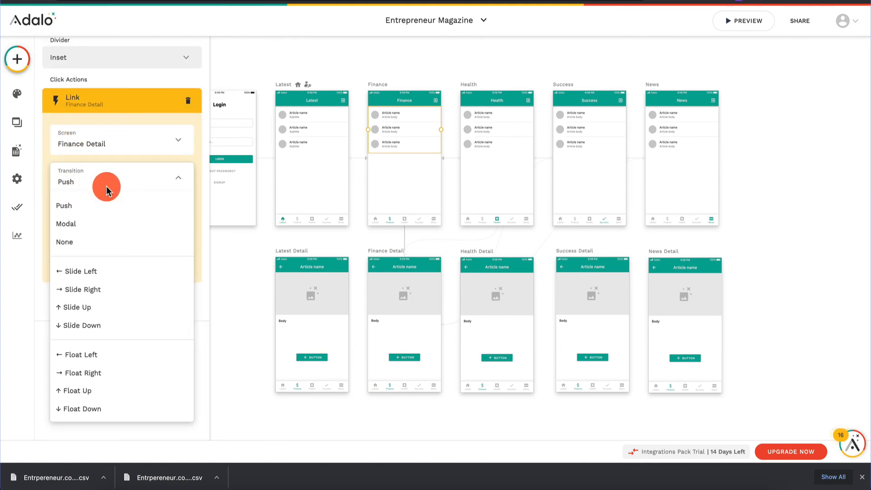
{"action": "left_click", "coordinate": [110, 289]}
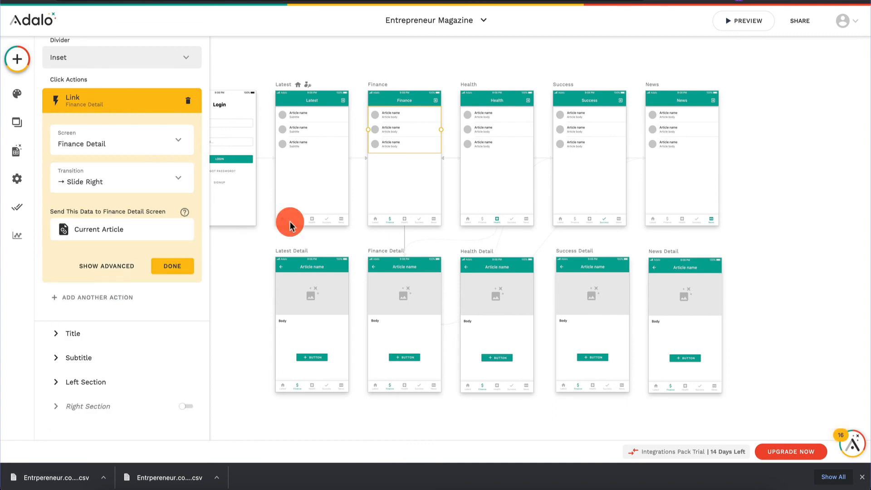
- Preview the app, open an article from the Finance screen to watch the transition, and close the preview
{"action": "left_click", "coordinate": [751, 20]}
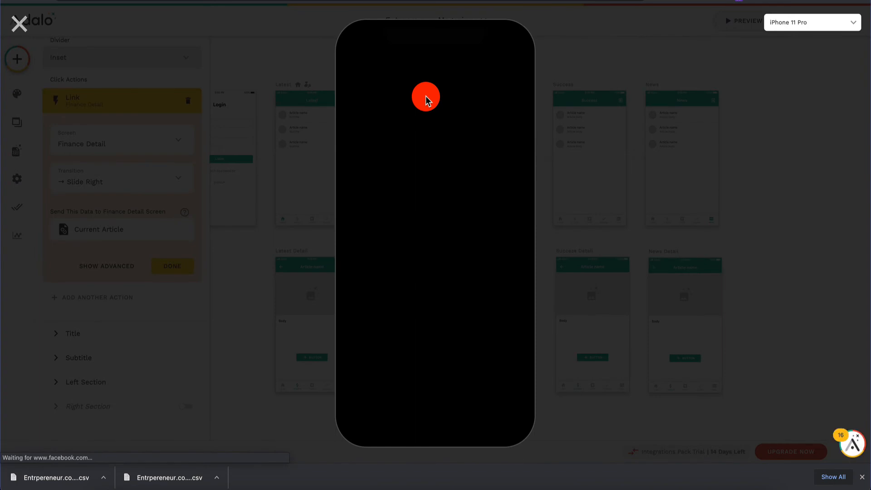
{"action": "left_click", "coordinate": [401, 407]}
{"action": "left_click", "coordinate": [436, 97]}
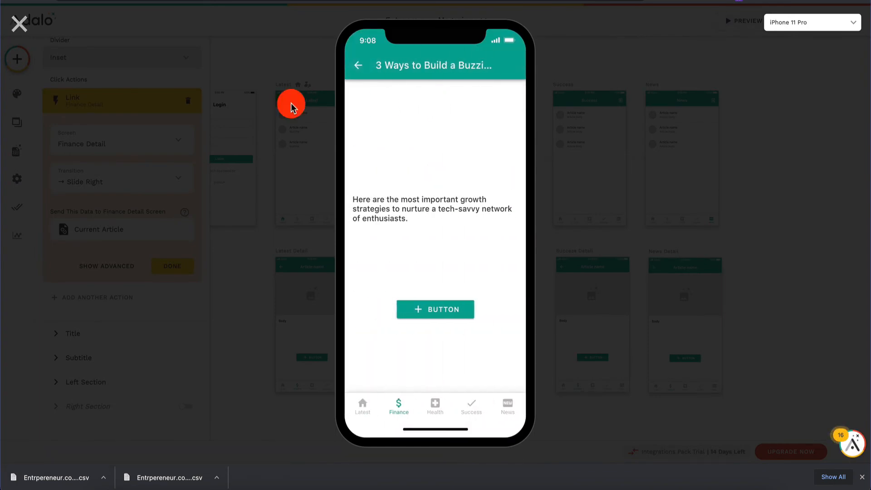
{"action": "left_click", "coordinate": [19, 25]}
- Set the transition of the Finance article list's link to Slide Left
{"action": "left_click", "coordinate": [116, 171]}
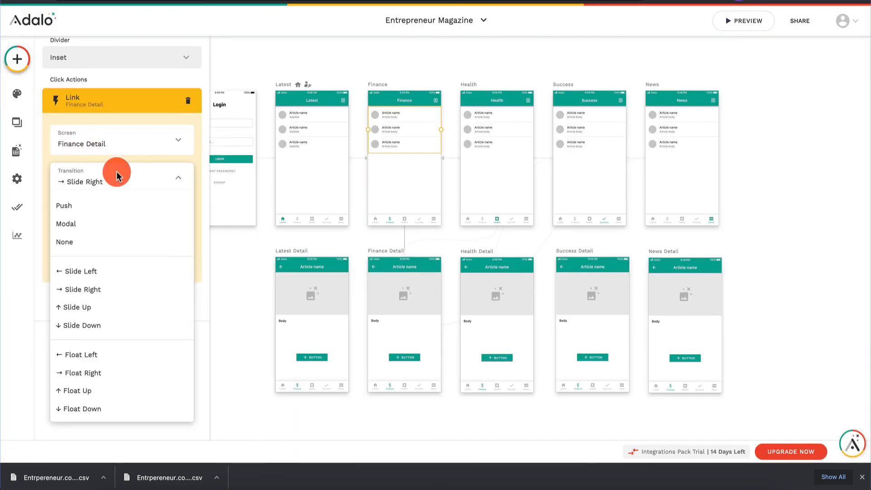
{"action": "left_click", "coordinate": [107, 271]}
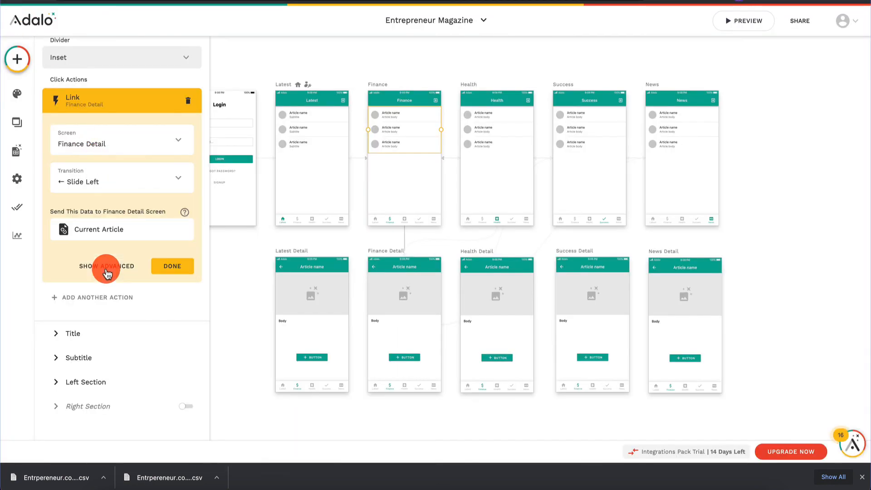
{"action": "left_click", "coordinate": [186, 267]}
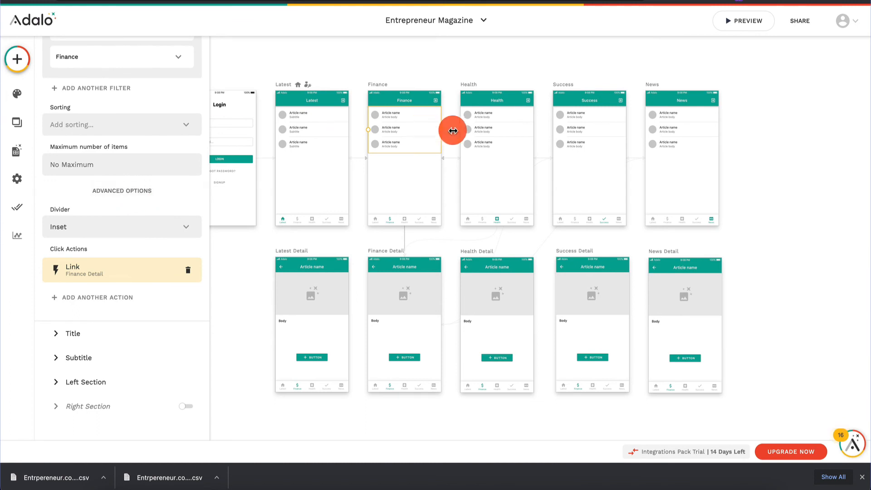
- Add a click action to the Latest screen's article list that links to Latest Detail with the Slide Left transition
{"action": "left_click", "coordinate": [319, 132]}
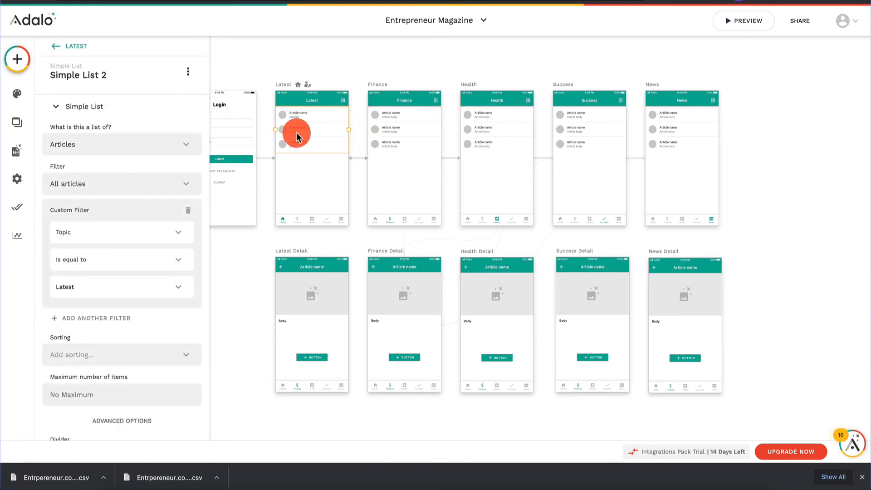
{"action": "scroll", "coordinate": [107, 317], "scroll_direction": "down", "scroll_amount": 5}
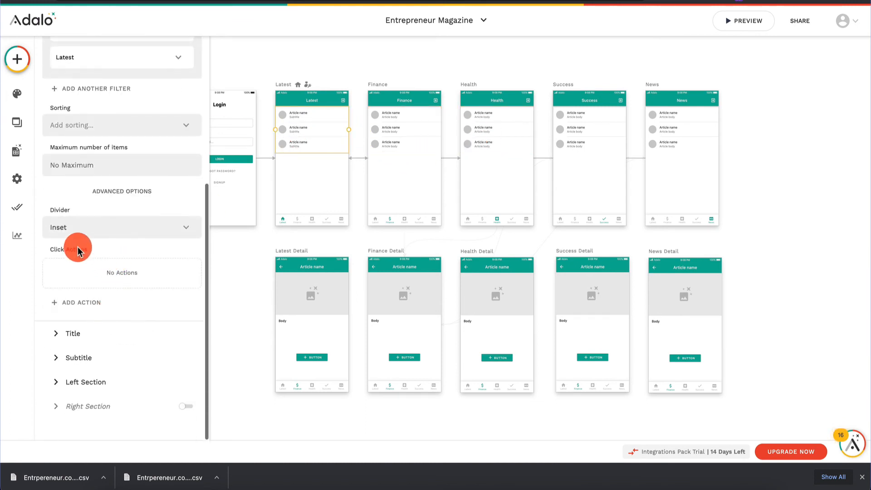
{"action": "left_click", "coordinate": [77, 308]}
{"action": "mouse_move", "coordinate": [140, 121]}
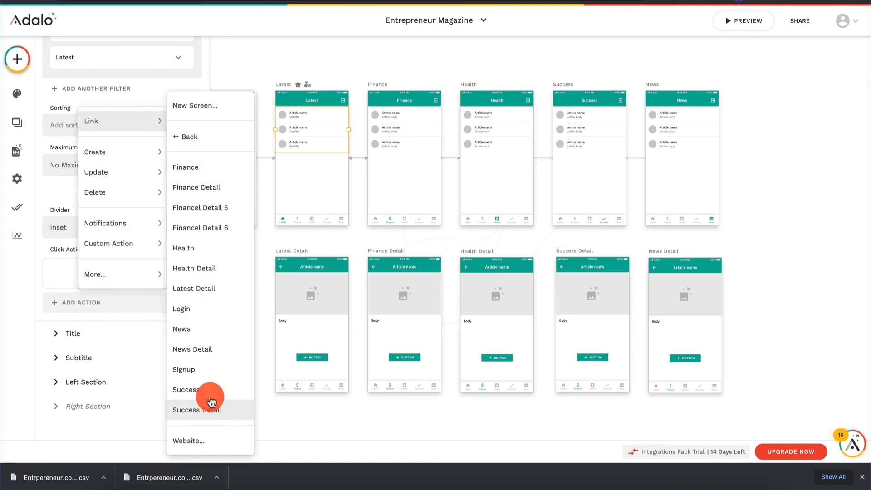
{"action": "left_click", "coordinate": [214, 288]}
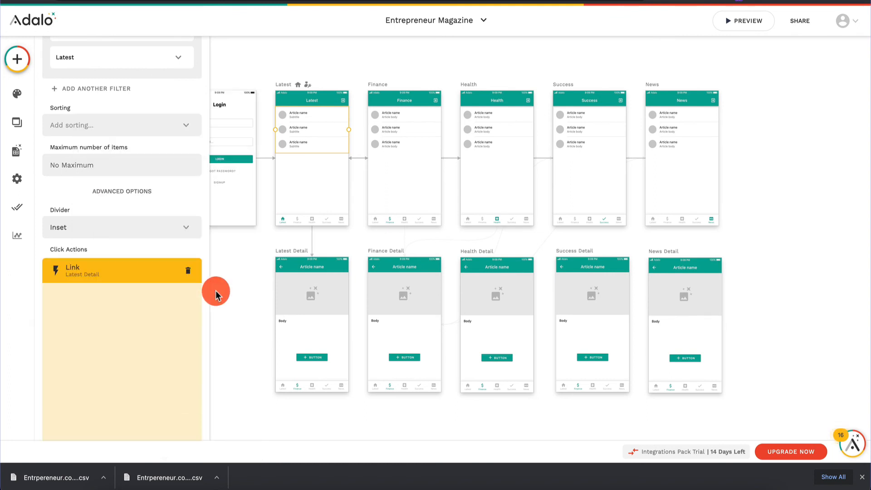
{"action": "scroll", "coordinate": [135, 325], "scroll_direction": "down", "scroll_amount": 3}
{"action": "left_click", "coordinate": [159, 221]}
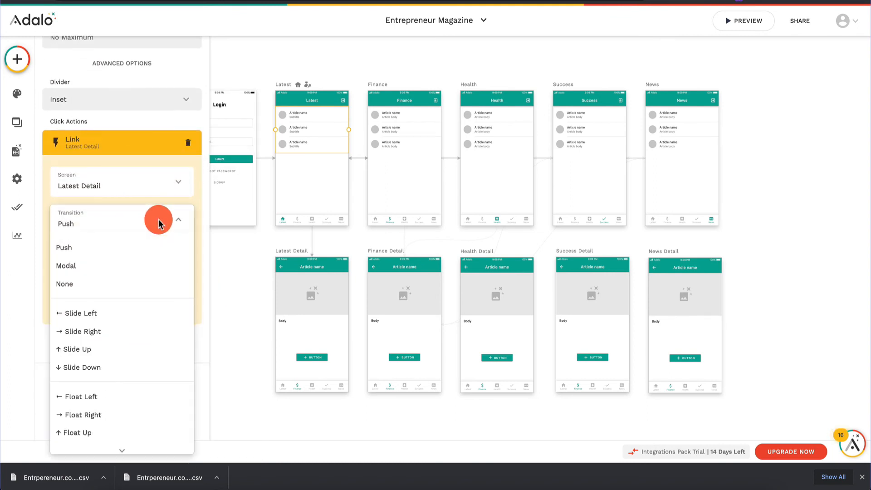
{"action": "left_click", "coordinate": [129, 320]}
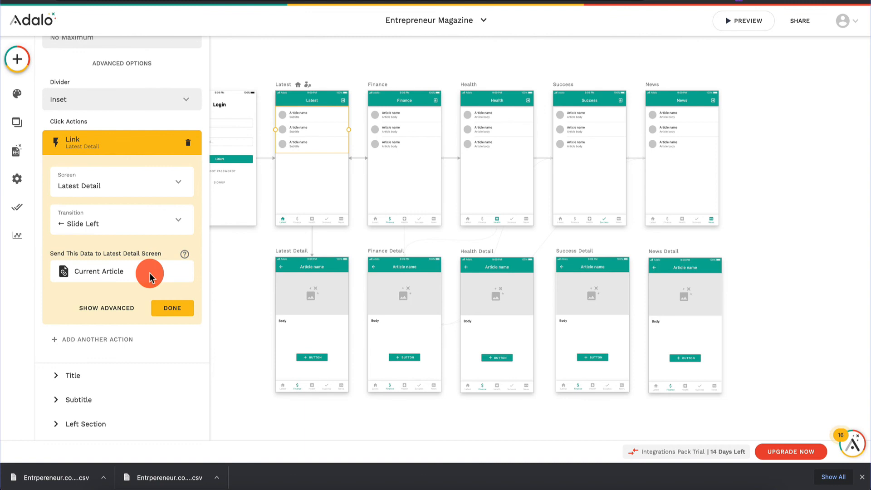
{"action": "left_click", "coordinate": [176, 310]}
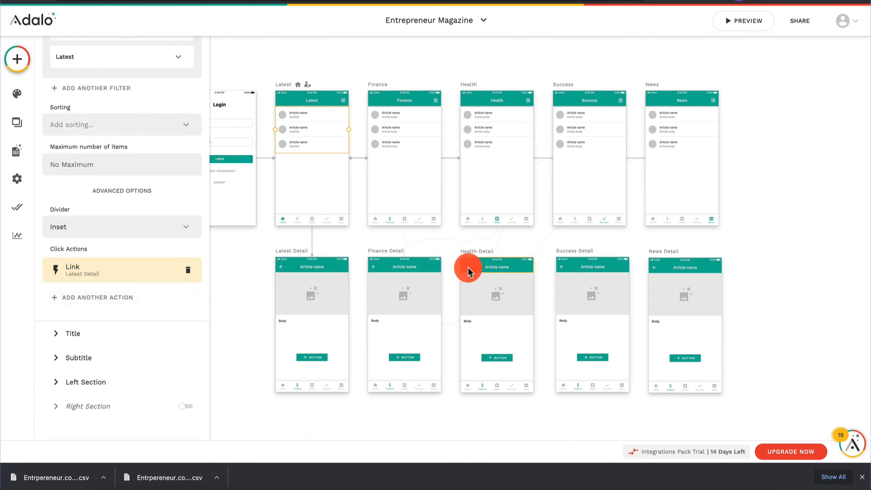
- Point the Health article list's link to the Health Detail screen and set its transition to Slide Left
{"action": "left_click", "coordinate": [507, 122]}
{"action": "scroll", "coordinate": [138, 234], "scroll_direction": "down", "scroll_amount": 5}
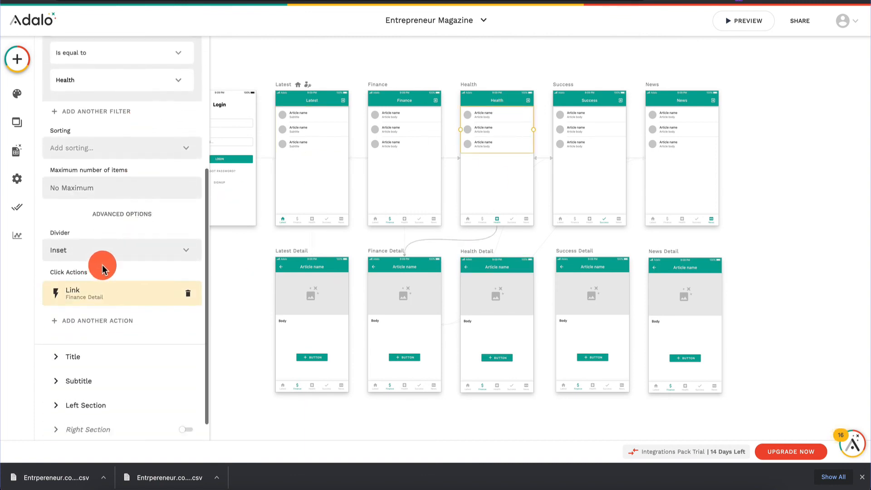
{"action": "left_click", "coordinate": [113, 294]}
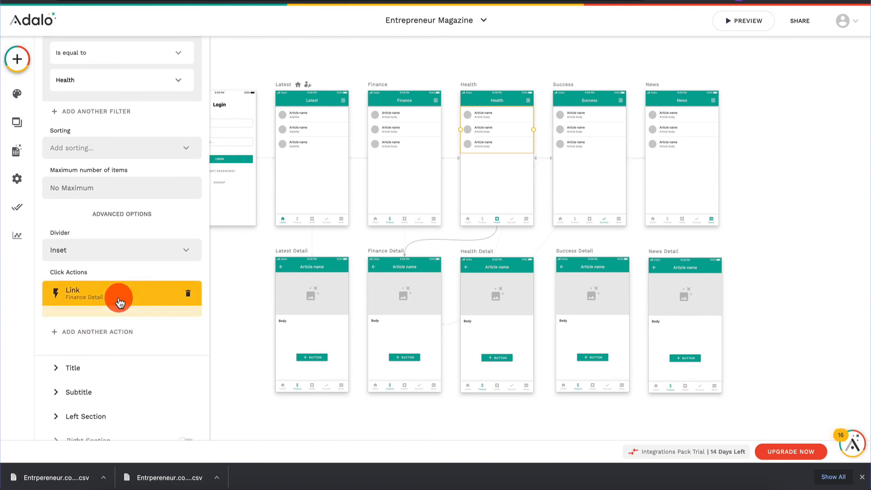
{"action": "left_click", "coordinate": [153, 239]}
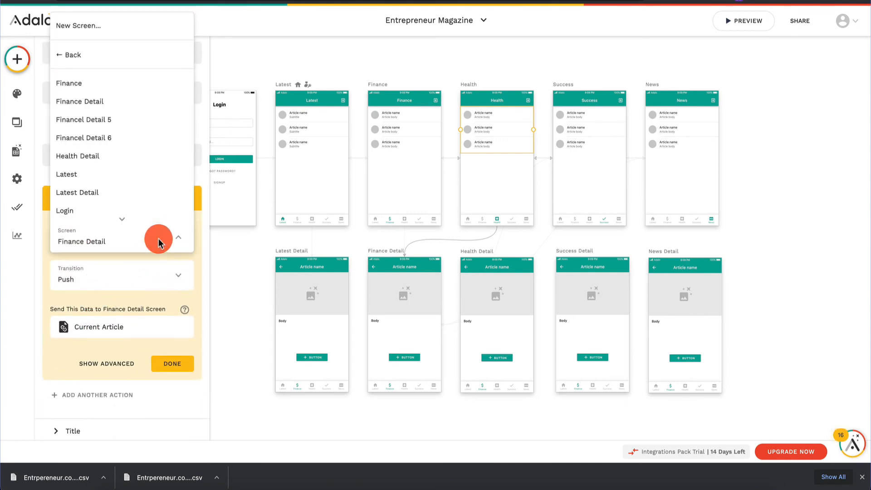
{"action": "left_click", "coordinate": [136, 156]}
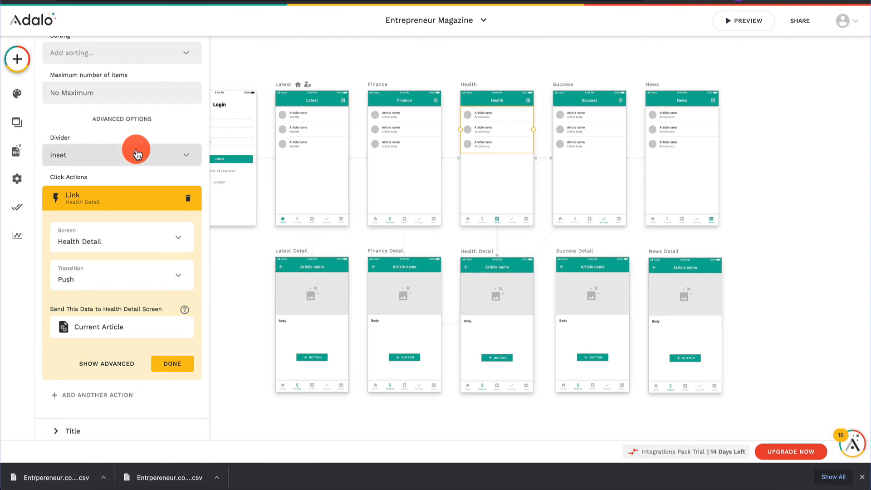
{"action": "left_click", "coordinate": [102, 285]}
{"action": "left_click", "coordinate": [112, 114]}
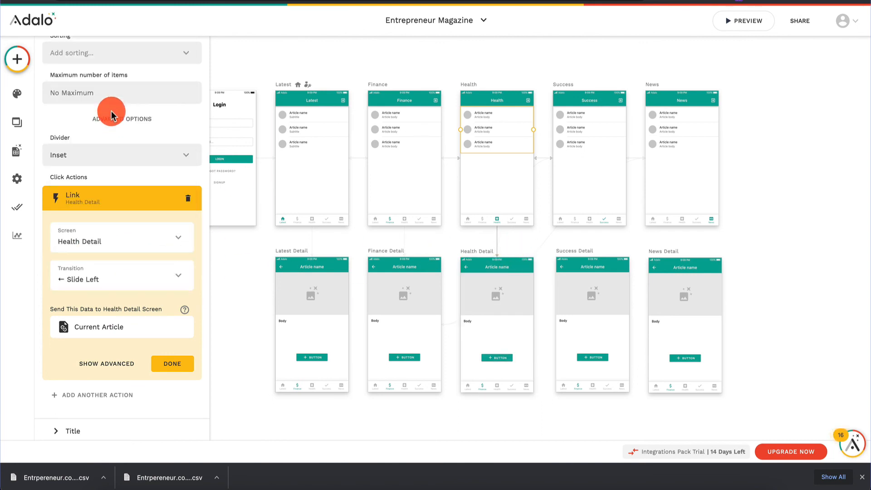
{"action": "left_click", "coordinate": [180, 362]}
- Point the Success article list's link to the Success Detail screen and set its transition to Slide Left
{"action": "left_click", "coordinate": [592, 121]}
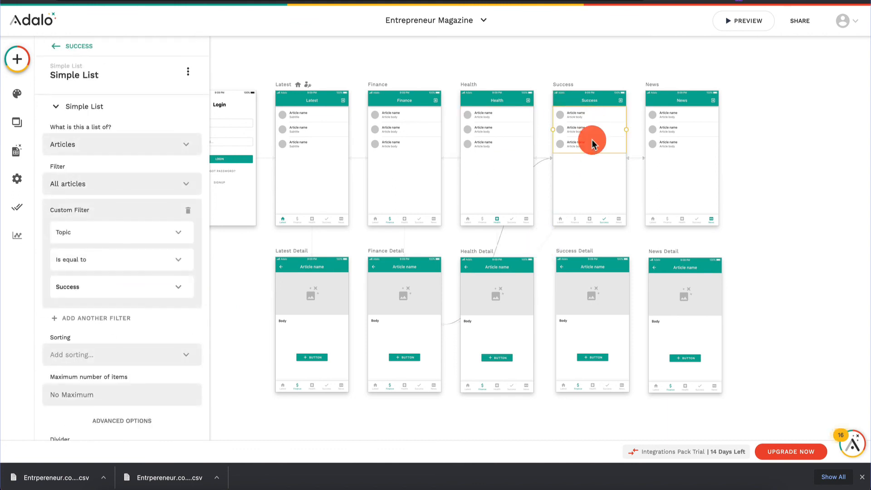
{"action": "scroll", "coordinate": [109, 317], "scroll_direction": "down", "scroll_amount": 5}
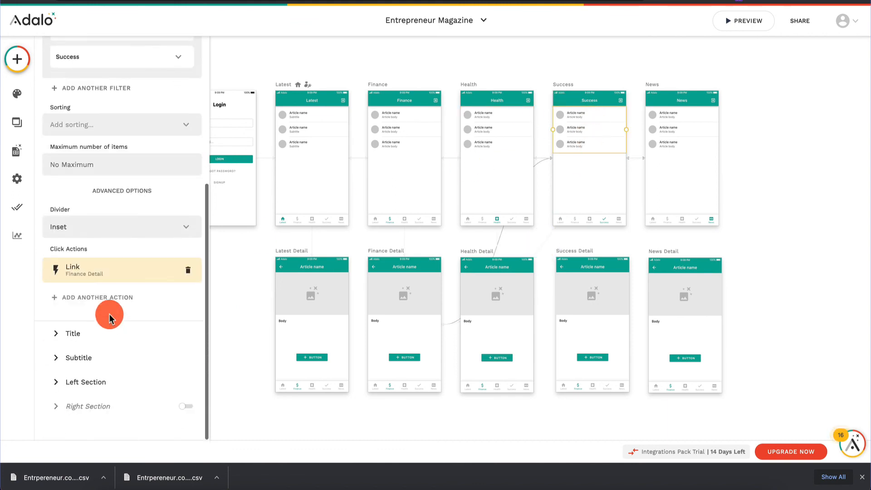
{"action": "left_click", "coordinate": [124, 273]}
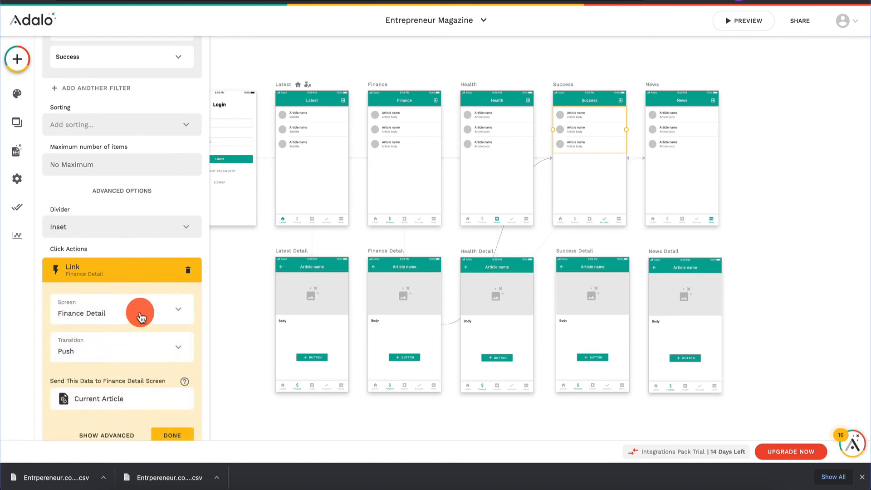
{"action": "left_click", "coordinate": [141, 318]}
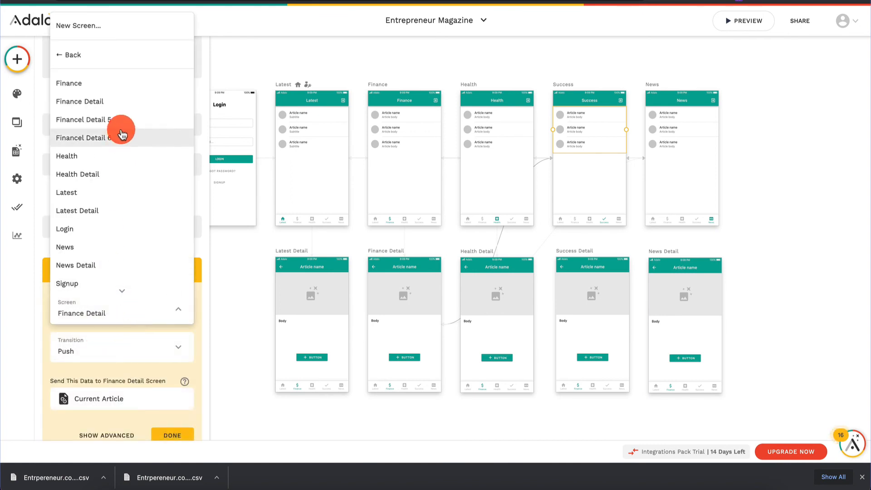
{"action": "scroll", "coordinate": [113, 254], "scroll_direction": "down", "scroll_amount": 2}
{"action": "left_click", "coordinate": [114, 257]}
{"action": "left_click", "coordinate": [147, 354]}
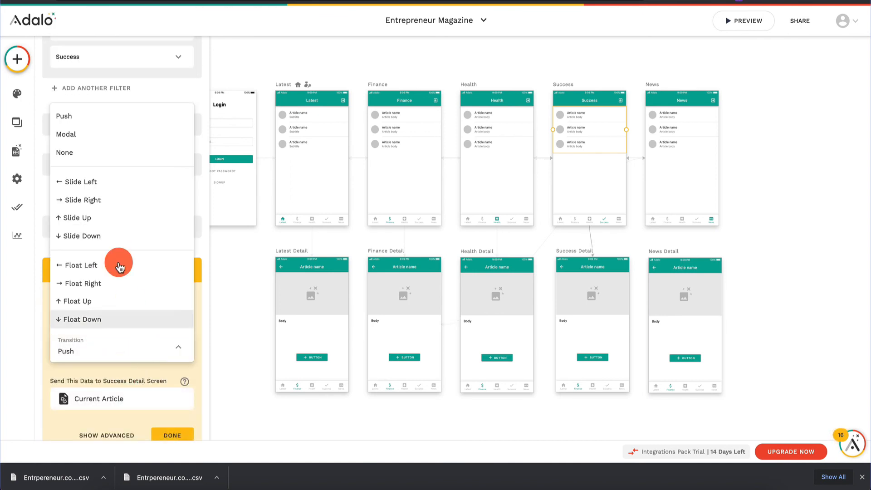
{"action": "left_click", "coordinate": [116, 181]}
{"action": "left_click", "coordinate": [173, 435]}
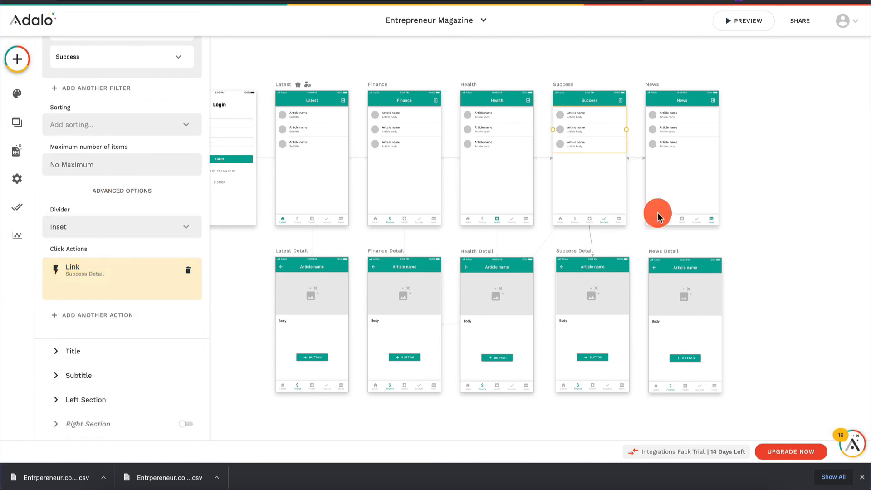
- Point the News article list's link to the News Detail screen
{"action": "left_click", "coordinate": [690, 121]}
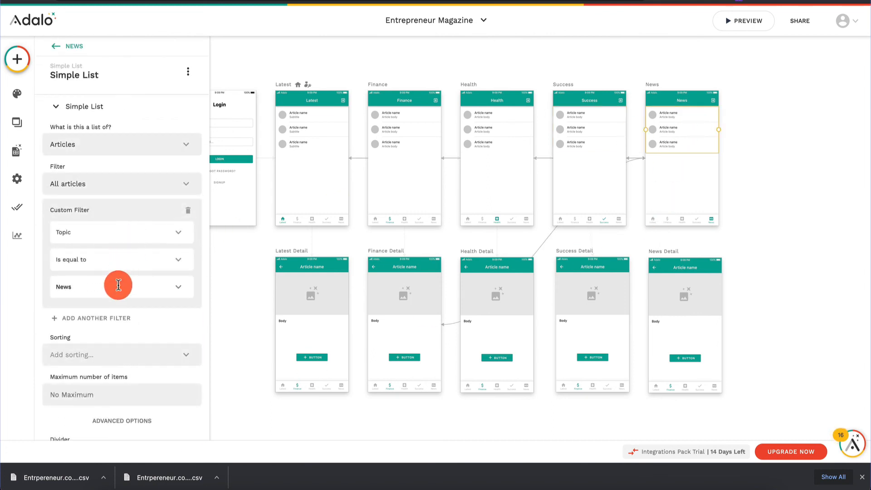
{"action": "scroll", "coordinate": [113, 291], "scroll_direction": "down", "scroll_amount": 5}
{"action": "left_click", "coordinate": [96, 272]}
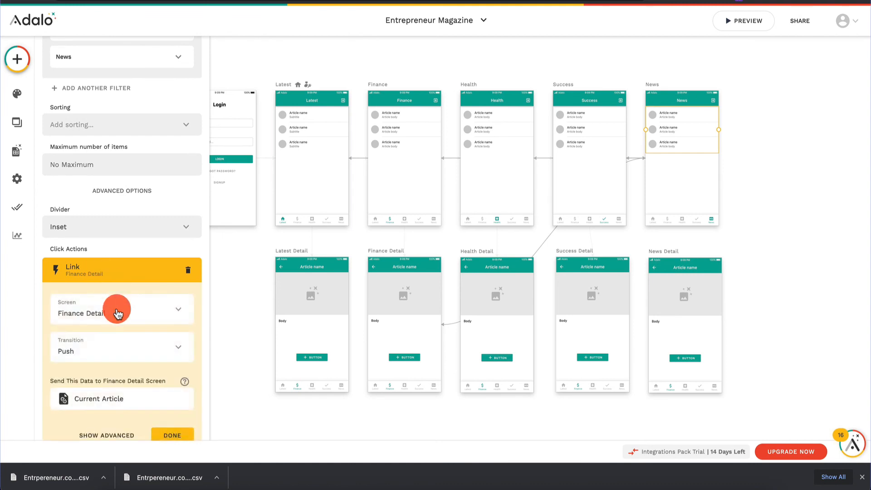
{"action": "left_click", "coordinate": [145, 189]}
{"action": "scroll", "coordinate": [129, 272], "scroll_direction": "down", "scroll_amount": 3}
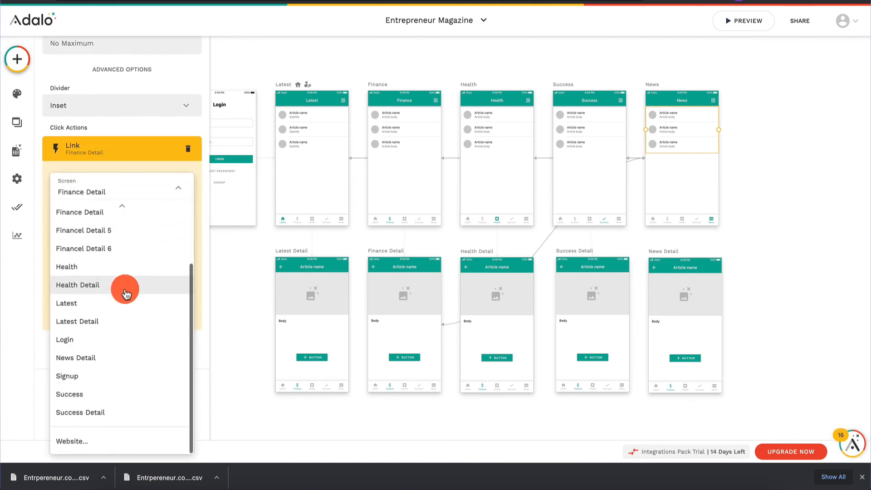
{"action": "left_click", "coordinate": [102, 357]}
{"action": "left_click", "coordinate": [172, 315]}
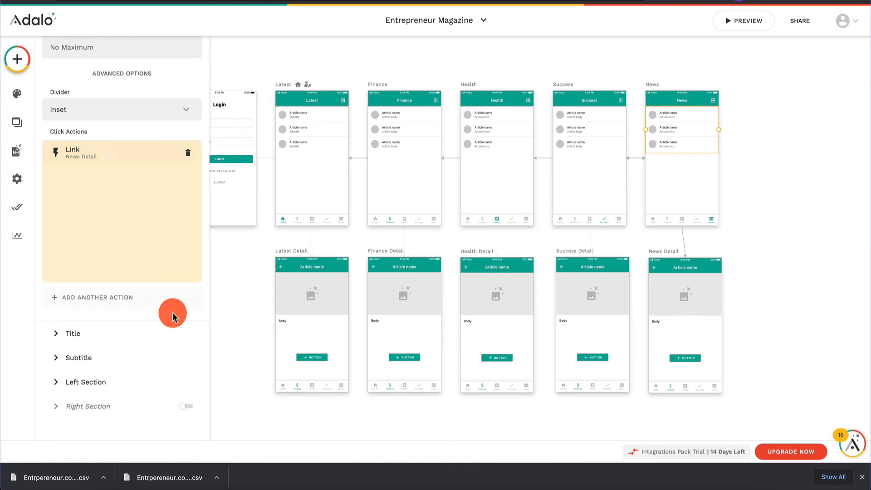
- Set the active tab of the Latest Detail screen's tab bar to First Tab
{"action": "scroll", "coordinate": [821, 196], "scroll_direction": "left", "scroll_amount": 5}
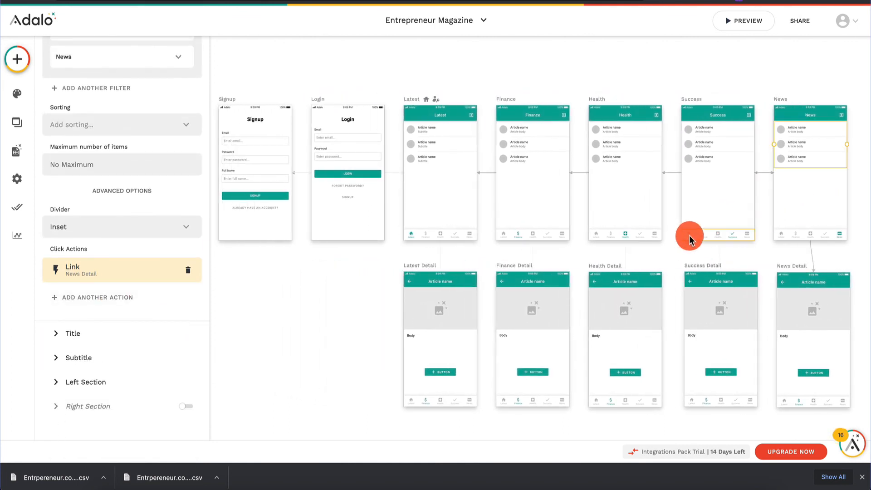
{"action": "scroll", "coordinate": [344, 312], "scroll_direction": "right", "scroll_amount": 3}
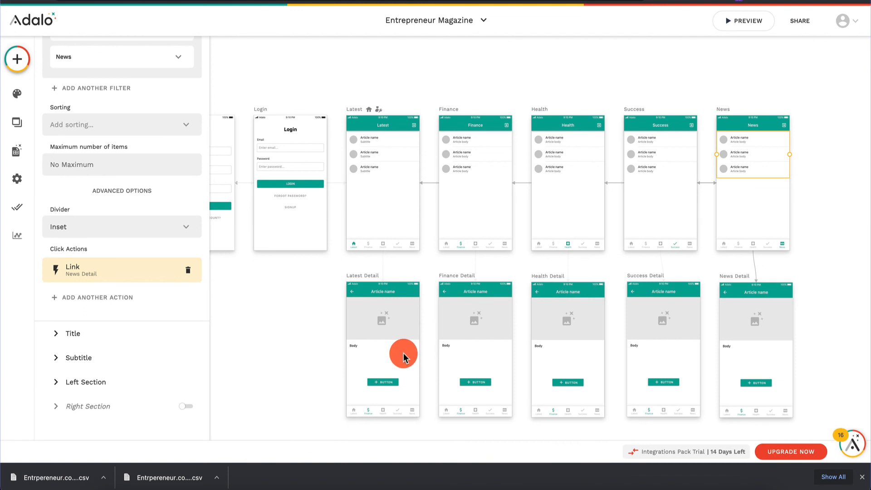
{"action": "left_click", "coordinate": [367, 277]}
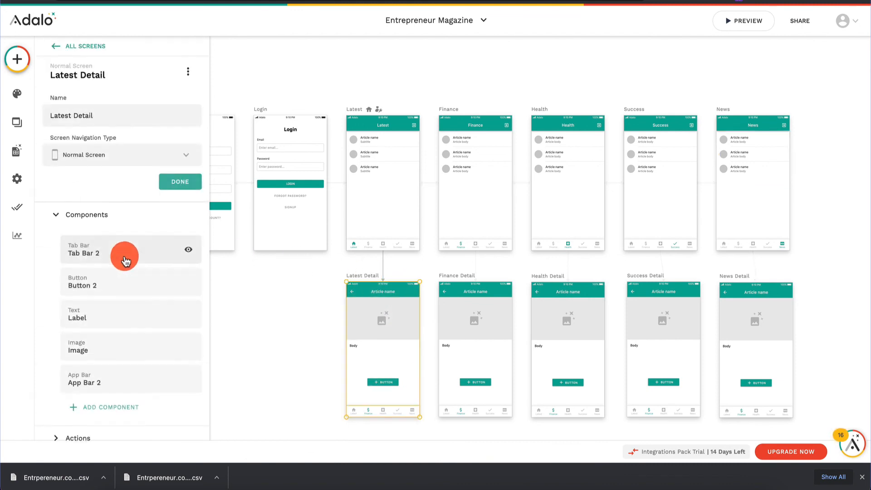
{"action": "left_click", "coordinate": [54, 217]}
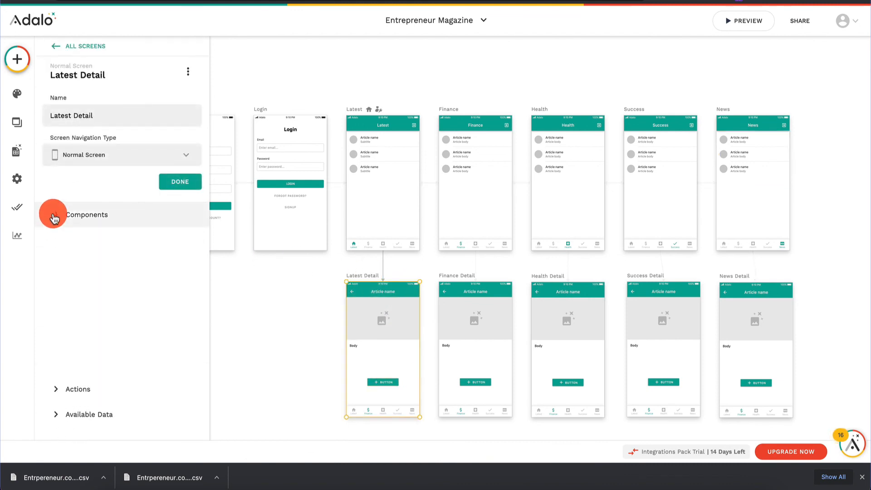
{"action": "left_click", "coordinate": [393, 409]}
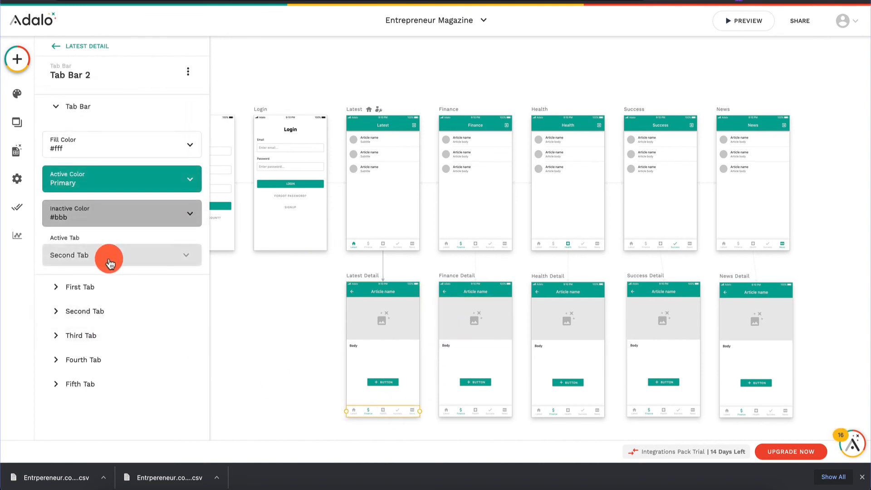
{"action": "left_click", "coordinate": [108, 262]}
{"action": "left_click", "coordinate": [121, 156]}
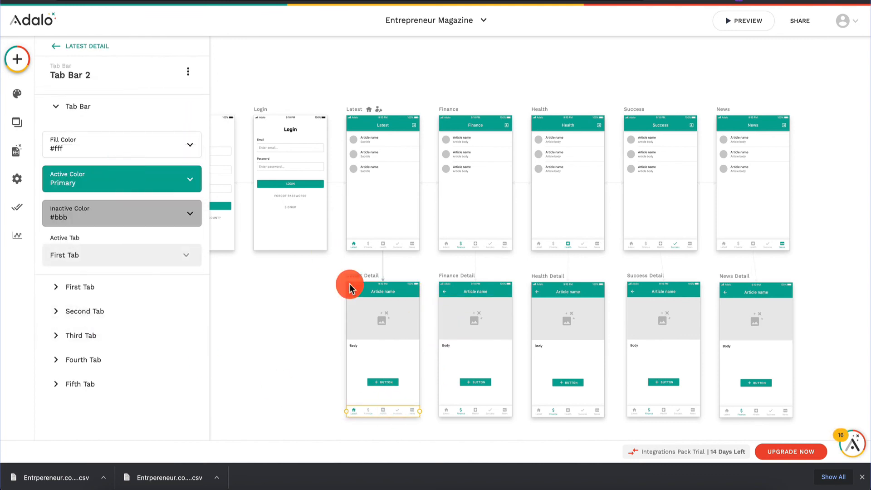
- Set the tab bar's active tab to Third Tab on the Health Detail screen and Fourth Tab on the Success Detail screen
{"action": "left_click", "coordinate": [564, 411]}
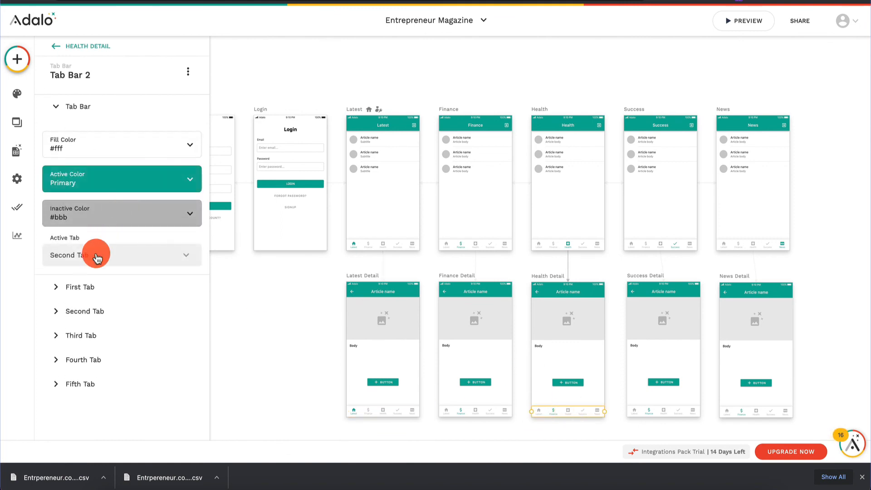
{"action": "left_click", "coordinate": [132, 255]}
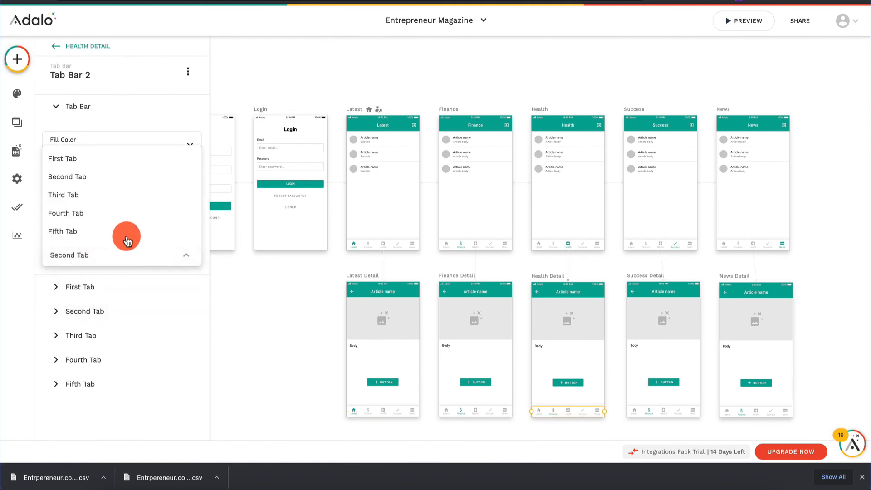
{"action": "left_click", "coordinate": [136, 195]}
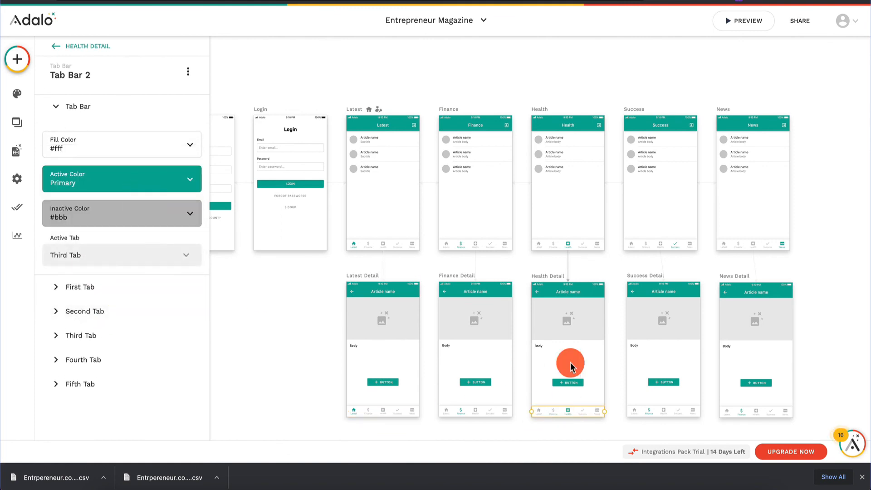
{"action": "left_click", "coordinate": [671, 411]}
{"action": "left_click", "coordinate": [123, 257]}
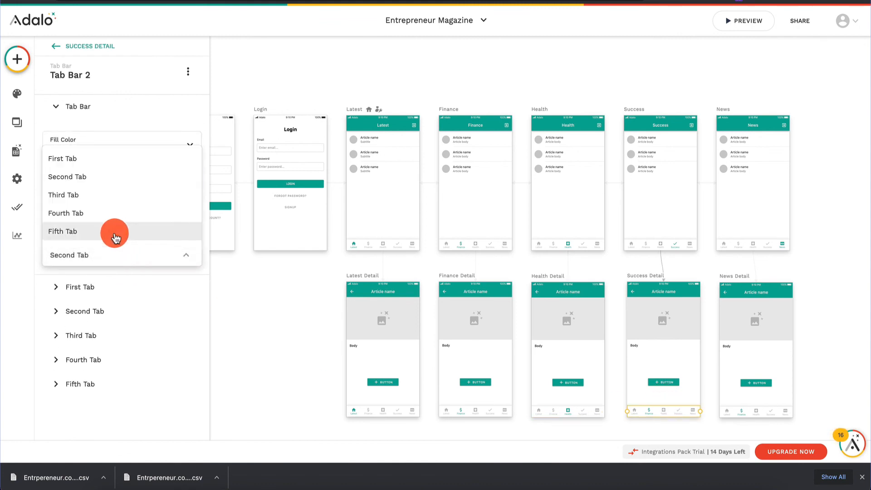
{"action": "left_click", "coordinate": [121, 215]}
- Set the active tab of the News Detail screen's tab bar to Fifth Tab
{"action": "left_click", "coordinate": [760, 410]}
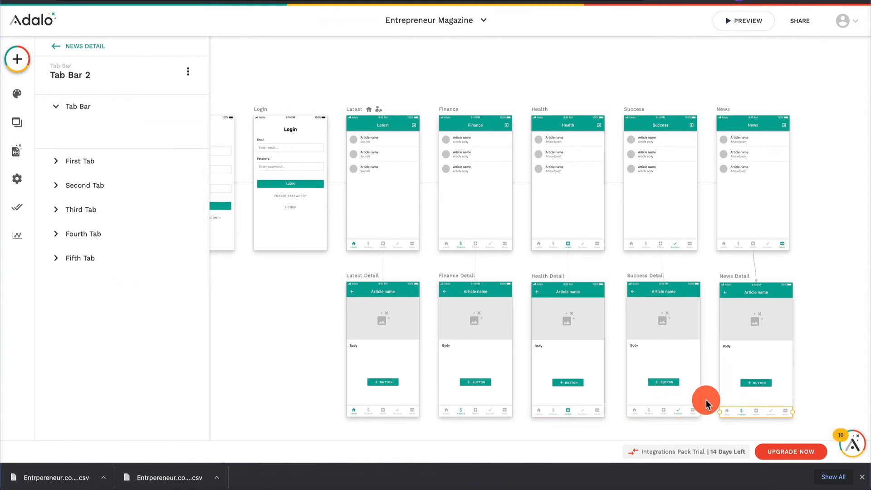
{"action": "left_click", "coordinate": [111, 253]}
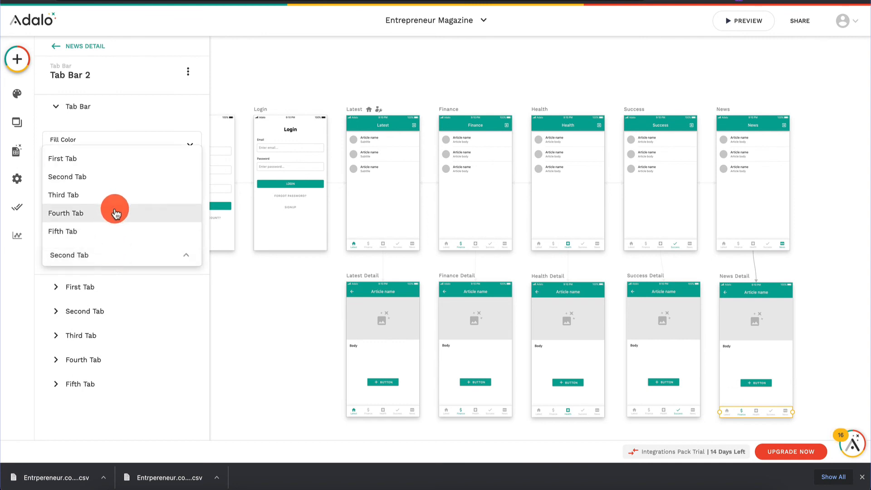
{"action": "left_click", "coordinate": [111, 231]}
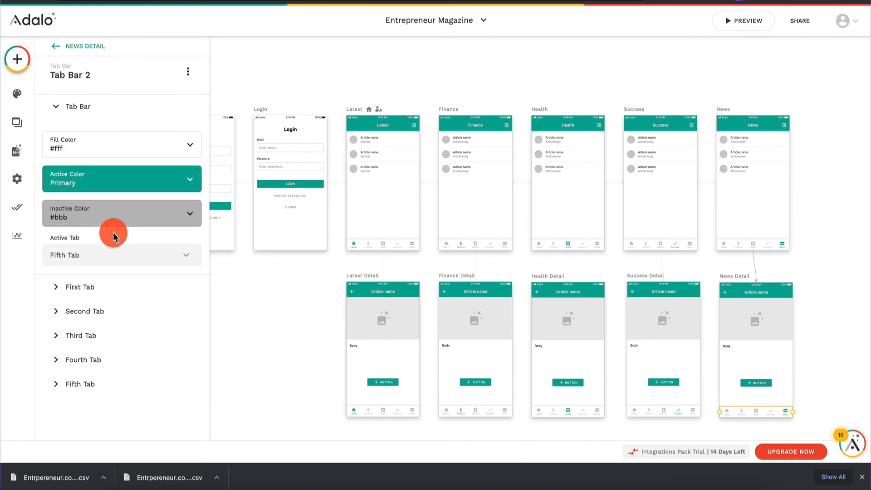
{"action": "left_click", "coordinate": [313, 354]}
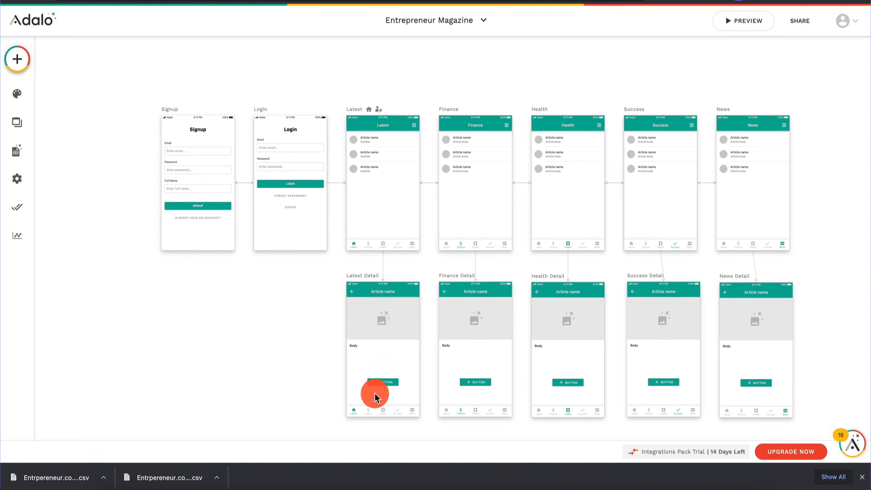
- Change the button text to Favorite on the Latest Detail and Finance Detail screens
{"action": "left_click", "coordinate": [383, 385]}
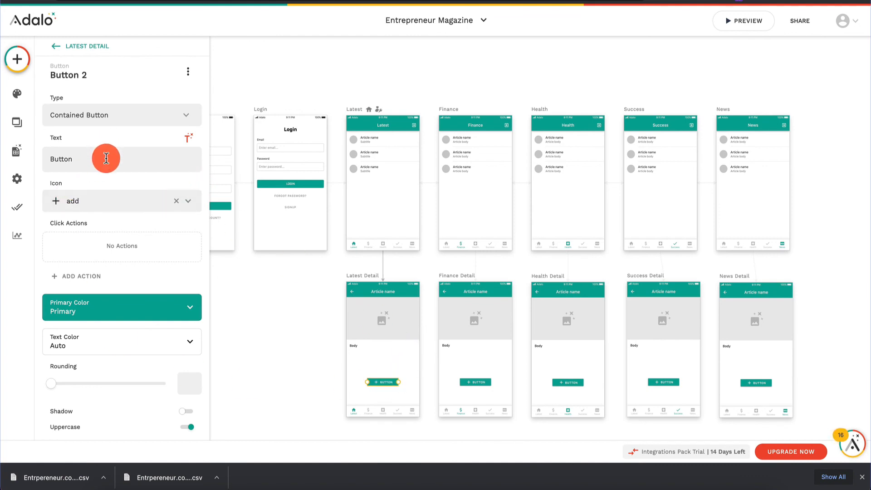
{"action": "type", "text": "Favorite"}
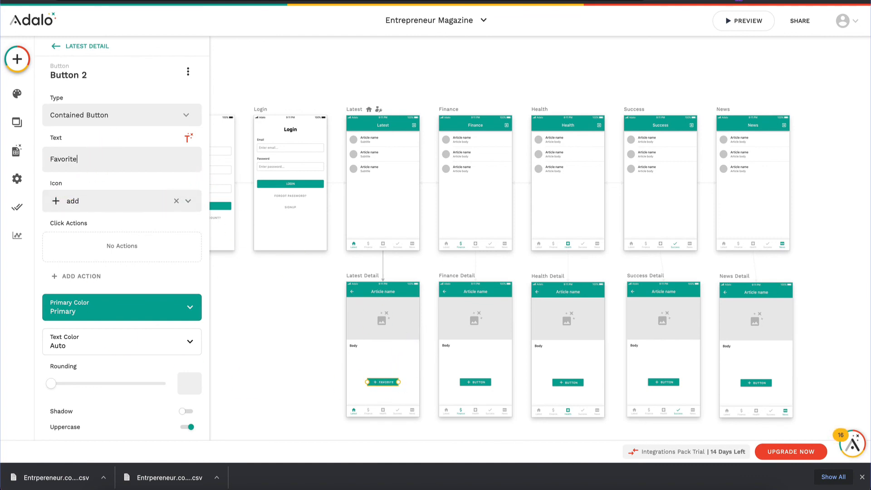
{"action": "left_click", "coordinate": [107, 138]}
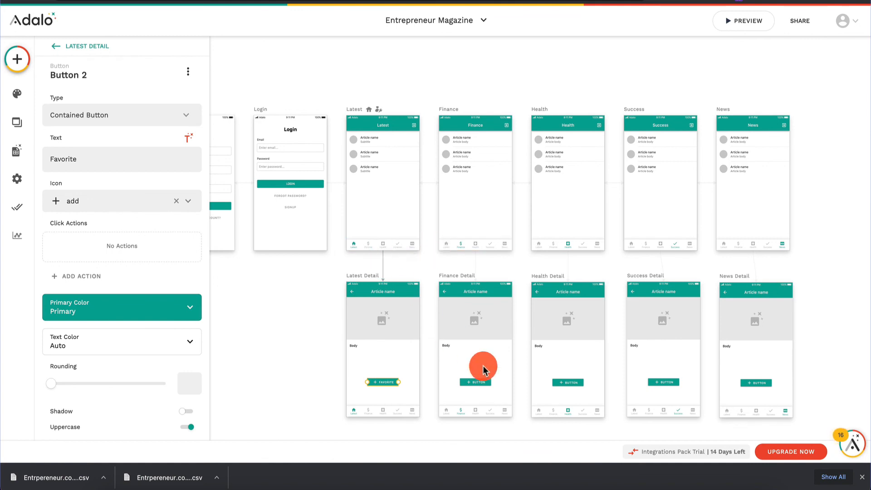
{"action": "left_click", "coordinate": [475, 384]}
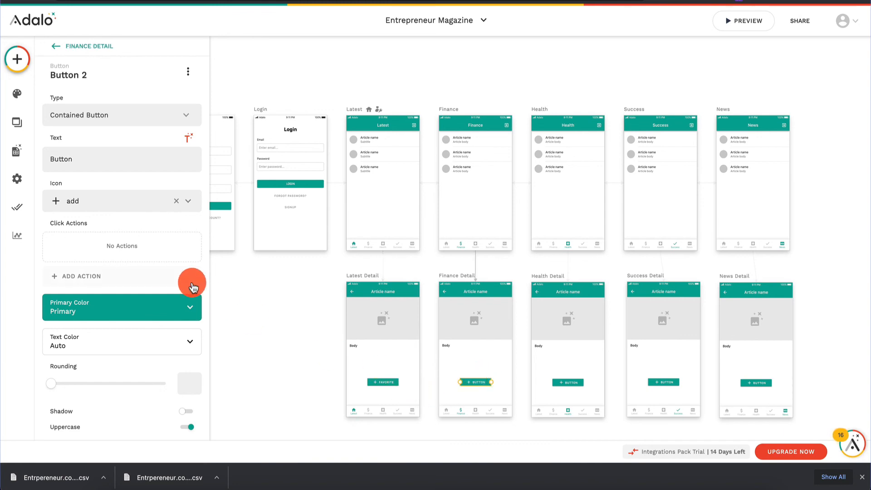
{"action": "left_click", "coordinate": [95, 157]}
{"action": "key", "text": "ctrl+a"}
{"action": "type", "text": "F"}
- Change the text of the Health Detail screen's button to Favorite
{"action": "left_click", "coordinate": [573, 383]}
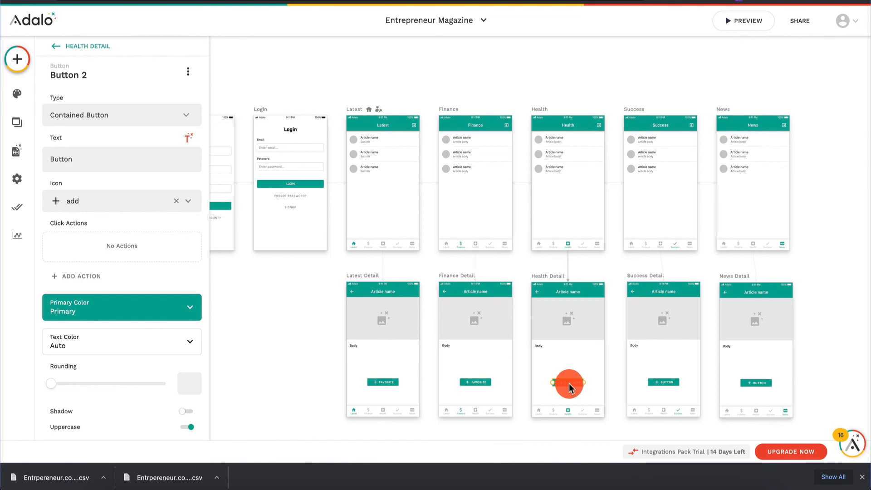
{"action": "left_click", "coordinate": [95, 155]}
{"action": "left_click", "coordinate": [115, 162]}
{"action": "type", "text": "Fa"}
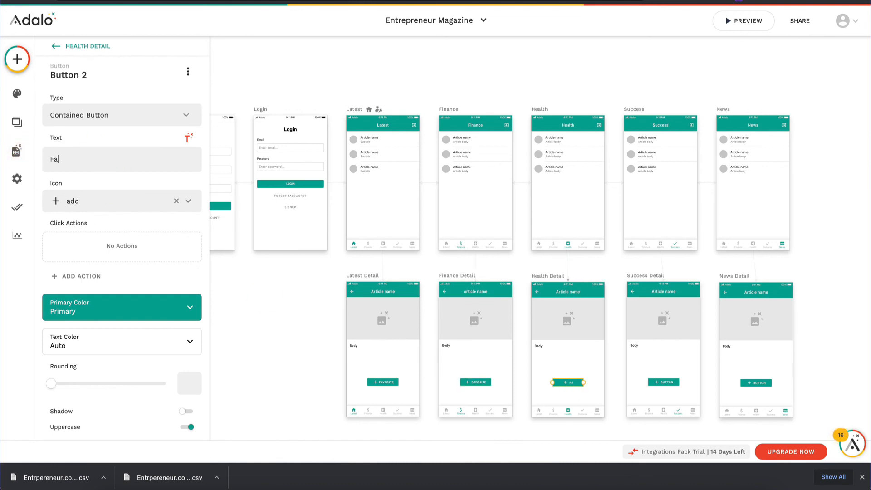
{"action": "type", "text": "vorite"}
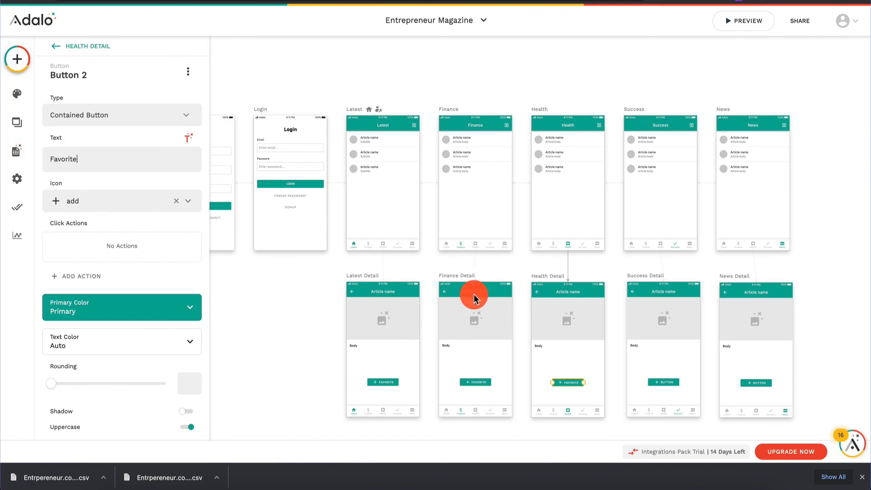
- Change the button text to Favorite on the Success Detail and News Detail screens
{"action": "left_click", "coordinate": [665, 383]}
{"action": "left_click", "coordinate": [82, 161]}
{"action": "key", "text": "ctrl+a"}
{"action": "key", "text": "BackSpace"}
{"action": "type", "text": "F"}
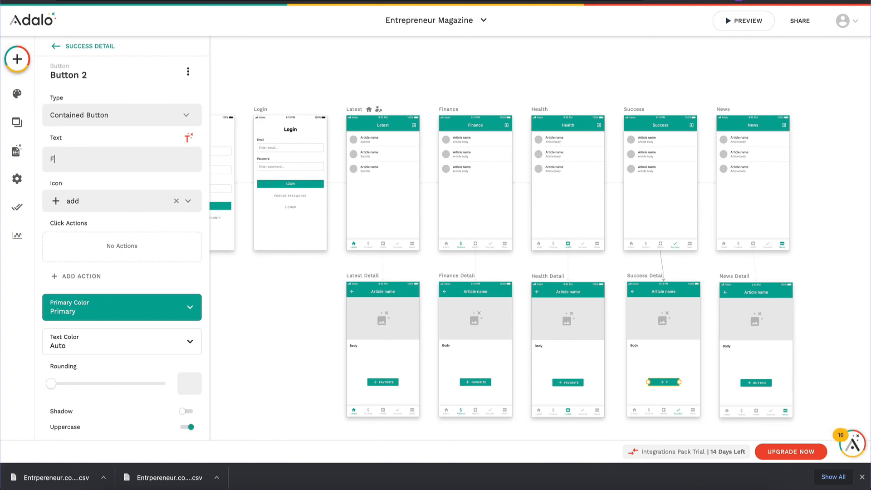
{"action": "type", "text": "avorite"}
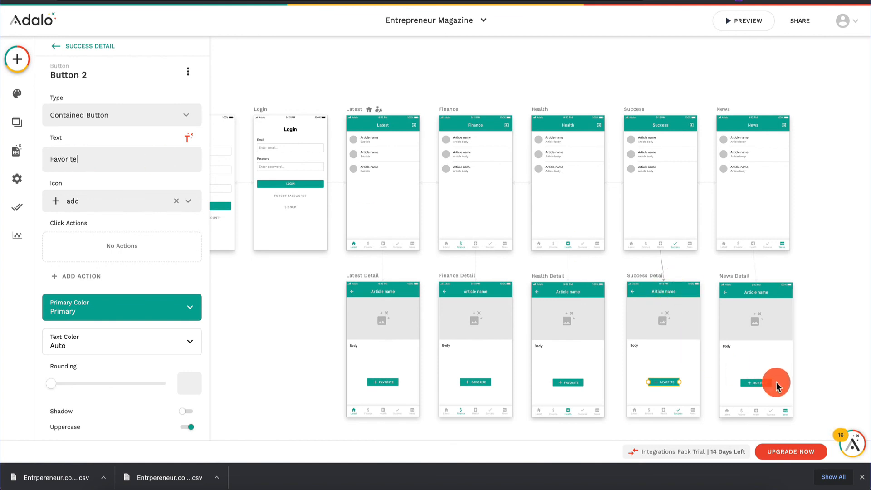
{"action": "left_click", "coordinate": [762, 382]}
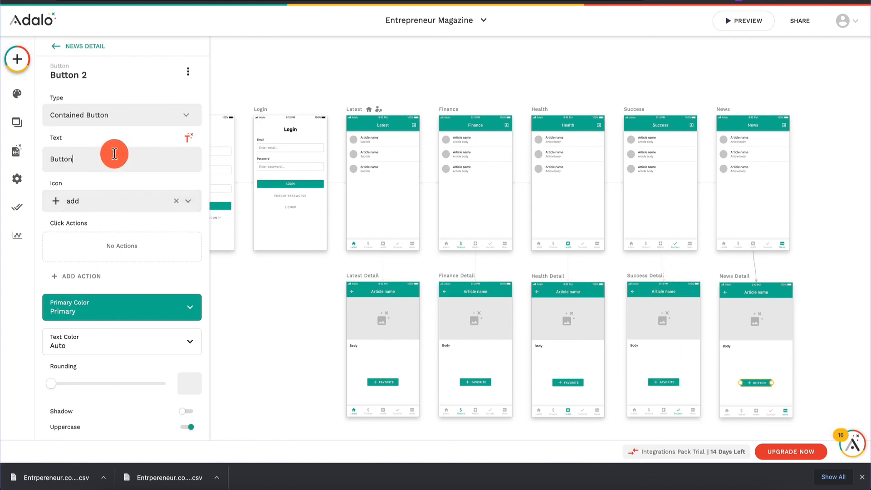
{"action": "type", "text": "Favorite"}
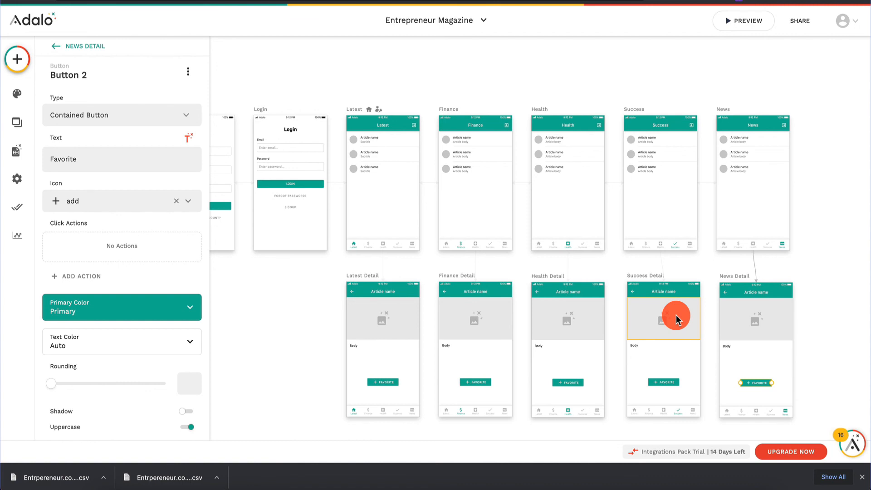
- Preview the app and visit the Finance, Health, Success and News screens through its tab bar
{"action": "left_click", "coordinate": [748, 21]}
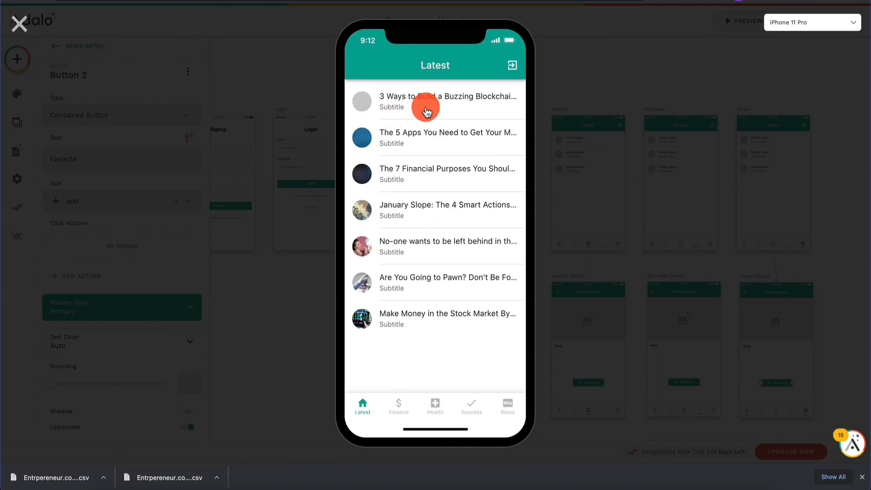
{"action": "left_click", "coordinate": [400, 405]}
{"action": "left_click", "coordinate": [433, 405]}
{"action": "left_click", "coordinate": [464, 411]}
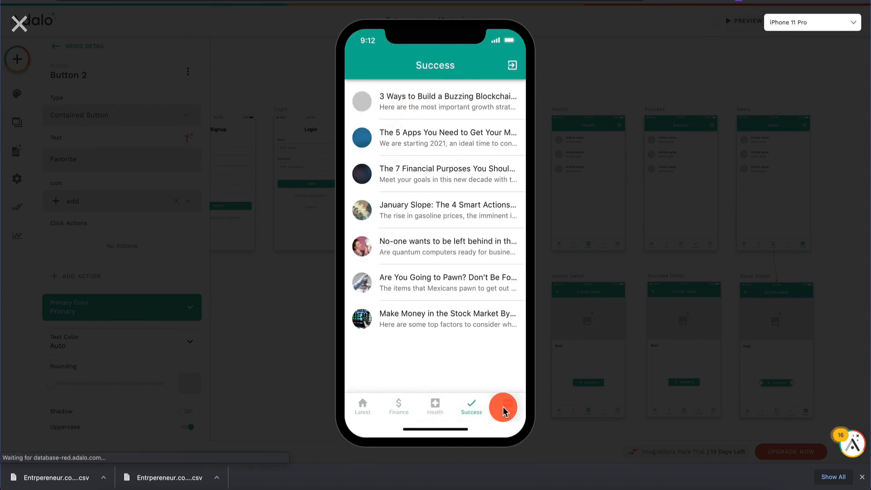
{"action": "left_click", "coordinate": [504, 407]}
- Try the Favorite button on the News article about no-one wanting to be left behind, and return to the News list
{"action": "left_click", "coordinate": [412, 246]}
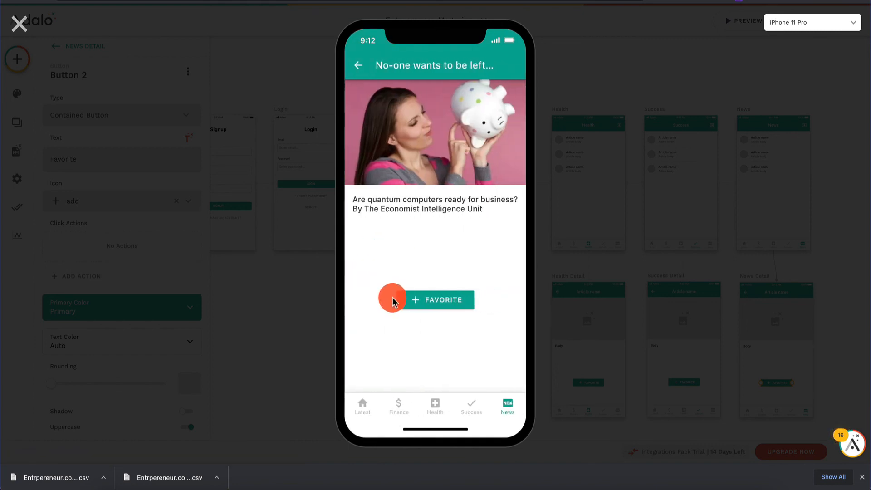
{"action": "left_click", "coordinate": [452, 303]}
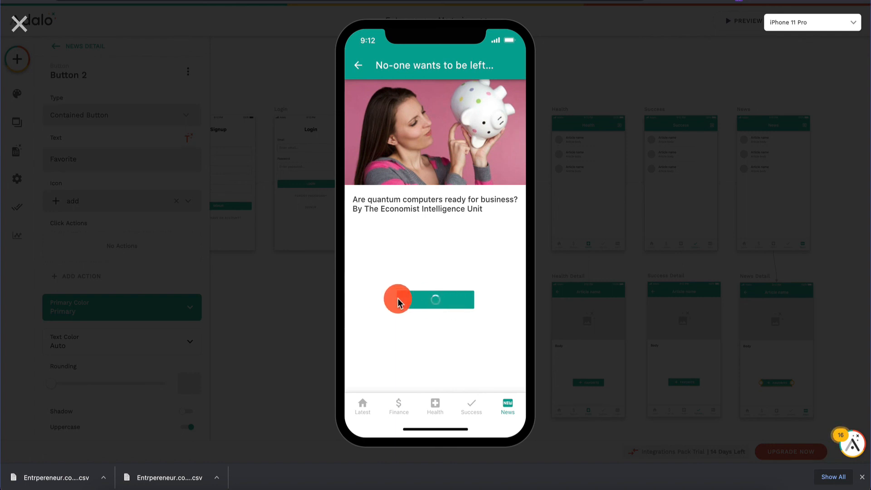
{"action": "left_click", "coordinate": [431, 301]}
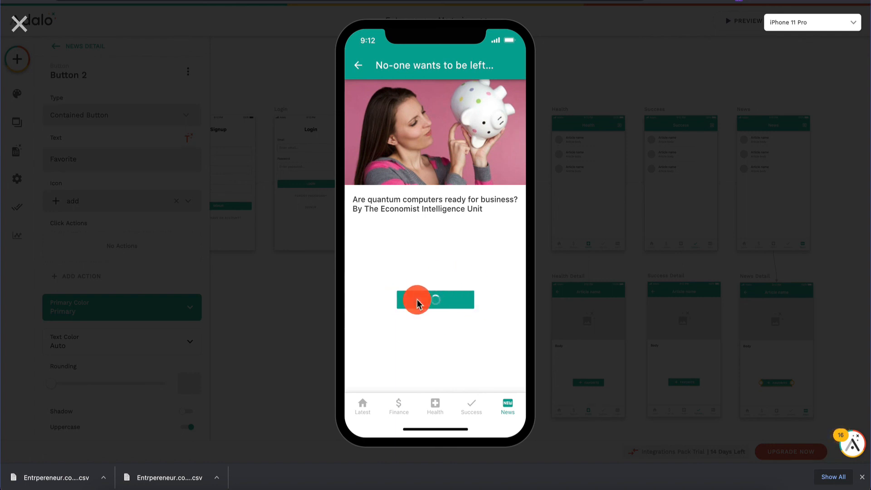
{"action": "left_click", "coordinate": [349, 71]}
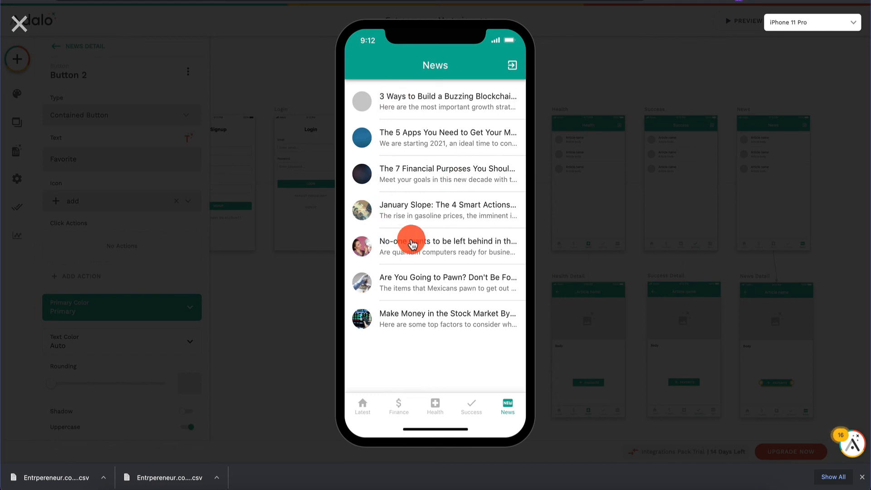
- Revisit the Latest, Finance and Health screens in the preview, open the blockchain article from the Health list, and close the preview
{"action": "left_click", "coordinate": [363, 404]}
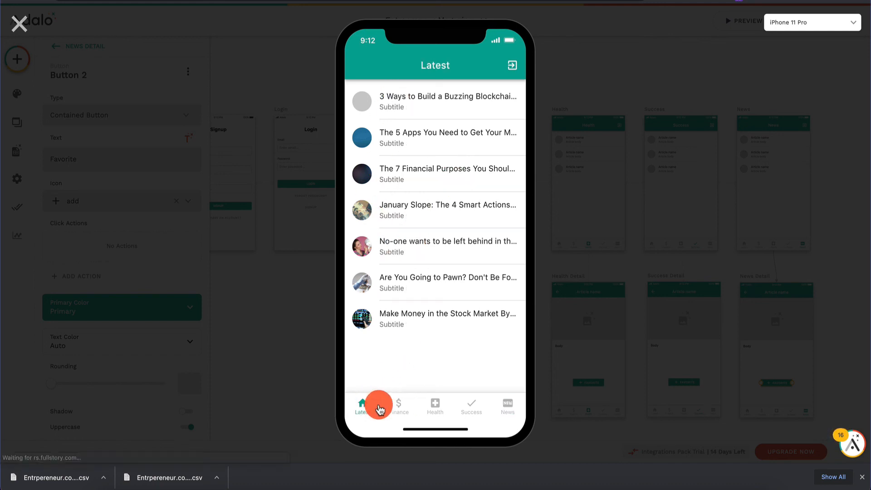
{"action": "left_click", "coordinate": [406, 407]}
{"action": "left_click", "coordinate": [435, 405]}
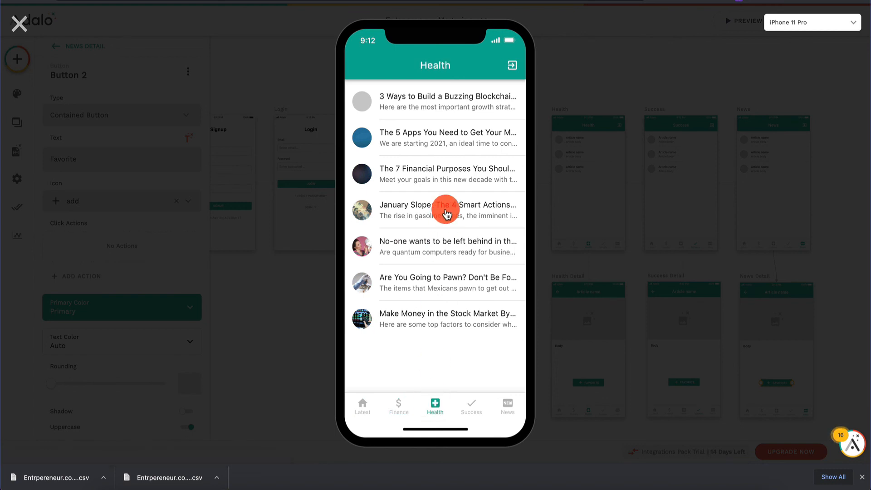
{"action": "left_click", "coordinate": [440, 107]}
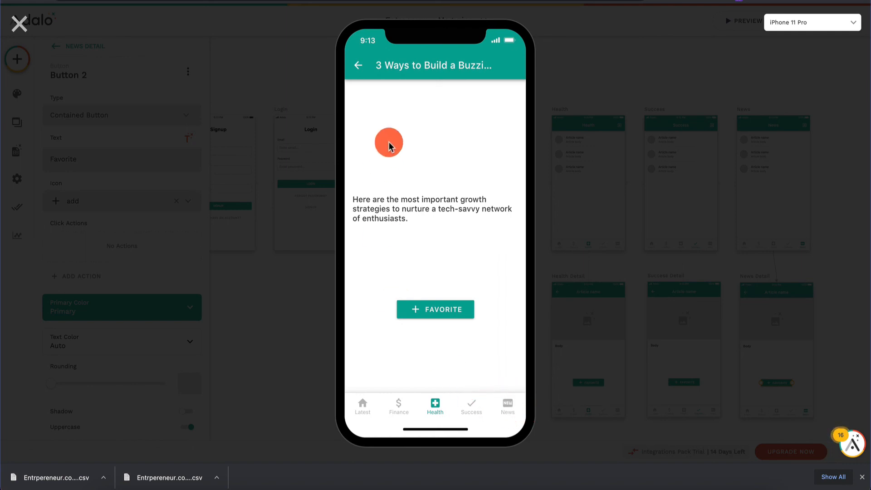
{"action": "left_click", "coordinate": [19, 24]}
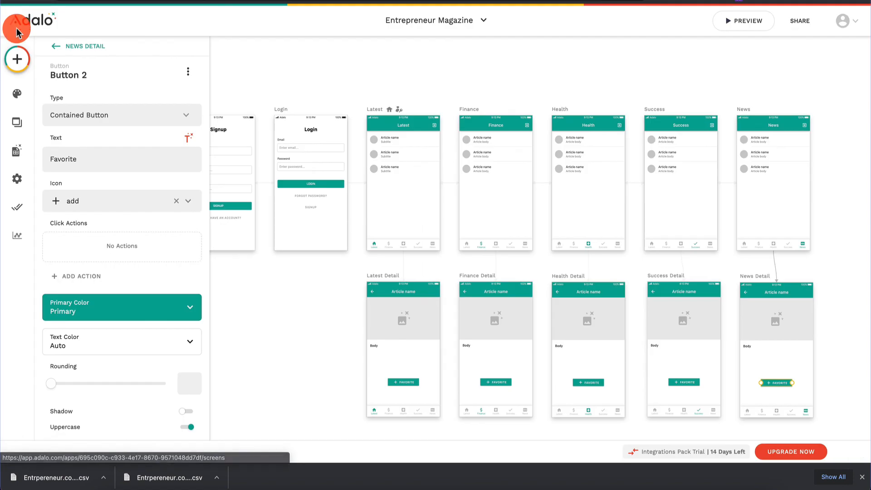
- Leave the News Detail button's settings and search the component library for "form"
{"action": "left_click", "coordinate": [58, 45]}
{"action": "left_click", "coordinate": [58, 47]}
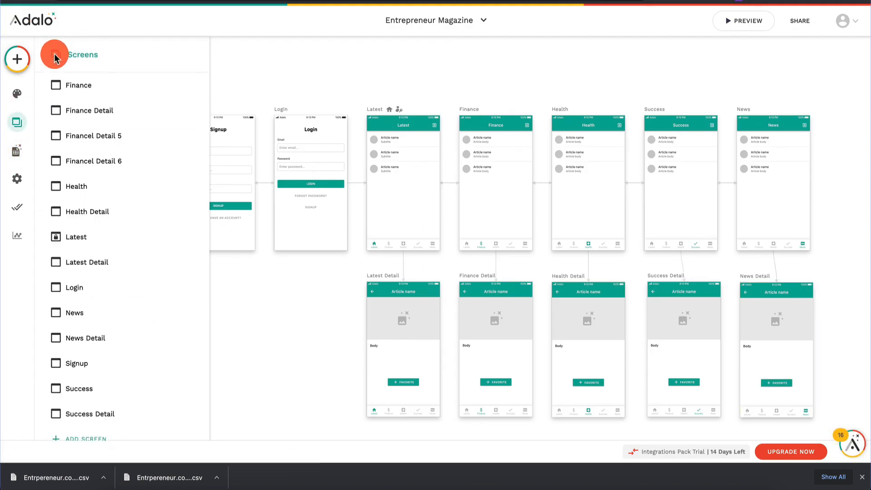
{"action": "left_click", "coordinate": [20, 67]}
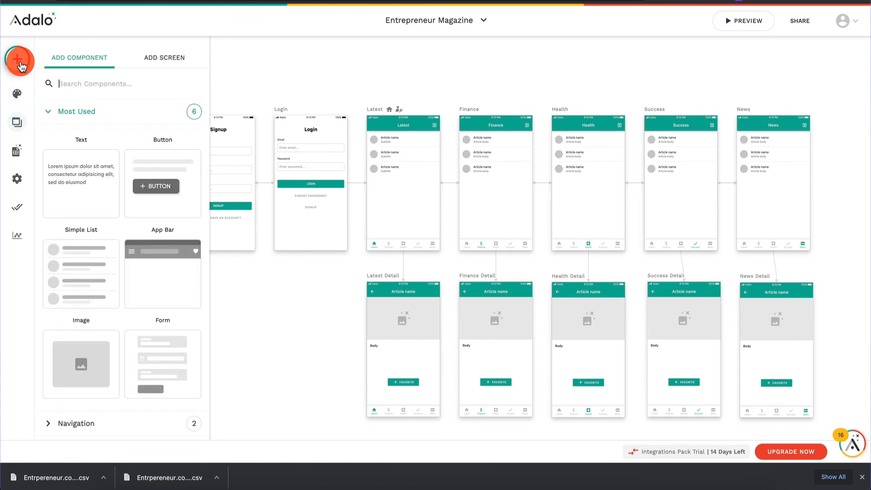
{"action": "type", "text": "form"}
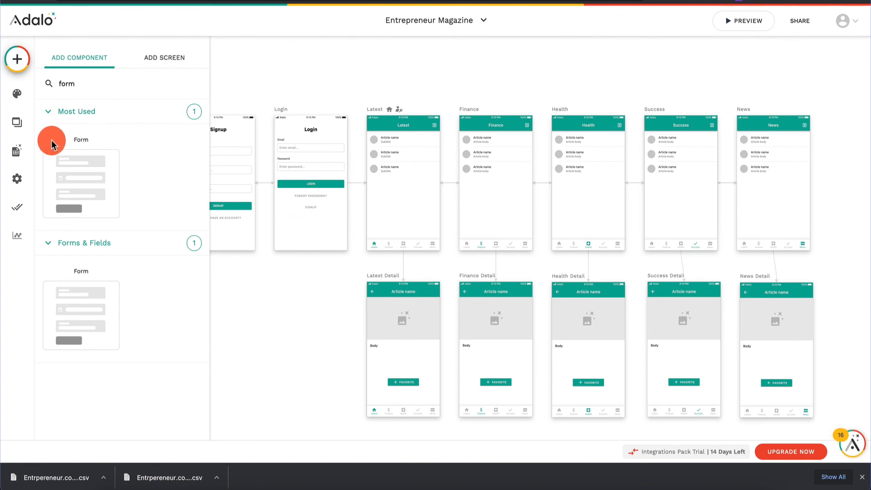
- Add a new database collection named Suggestions and return to the screens canvas
{"action": "left_click", "coordinate": [13, 157]}
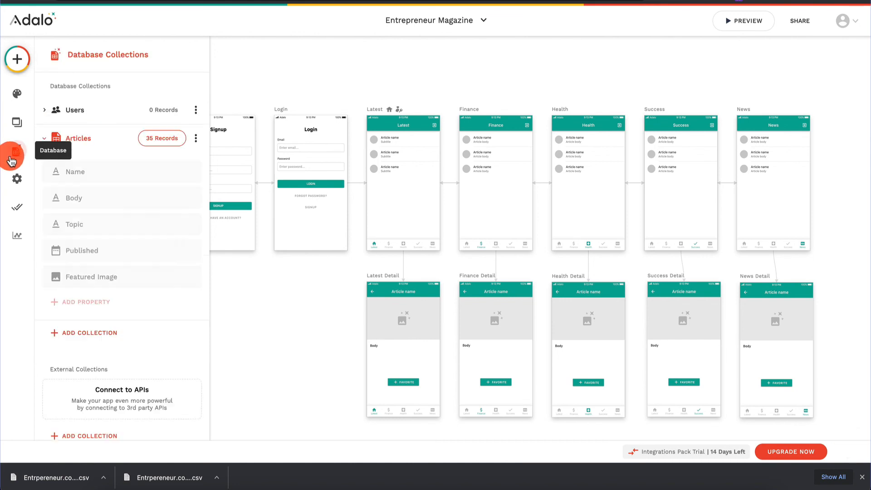
{"action": "left_click", "coordinate": [49, 139]}
{"action": "left_click", "coordinate": [82, 179]}
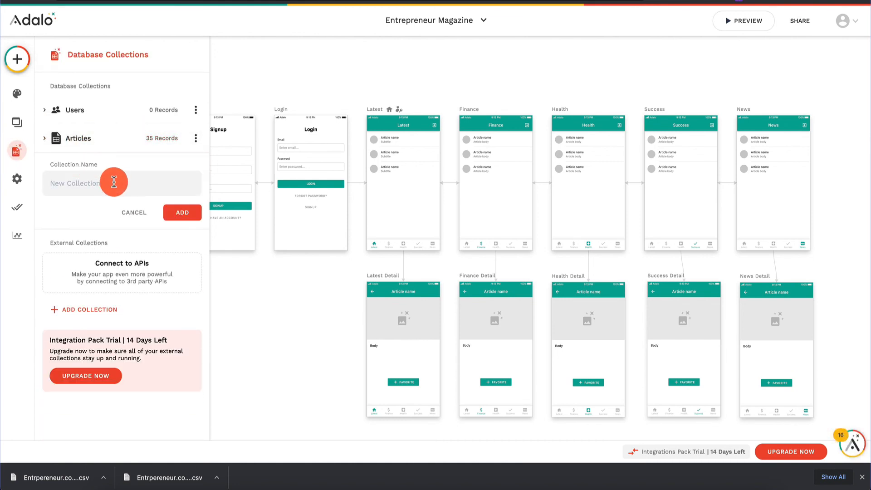
{"action": "type", "text": "Suggestions"}
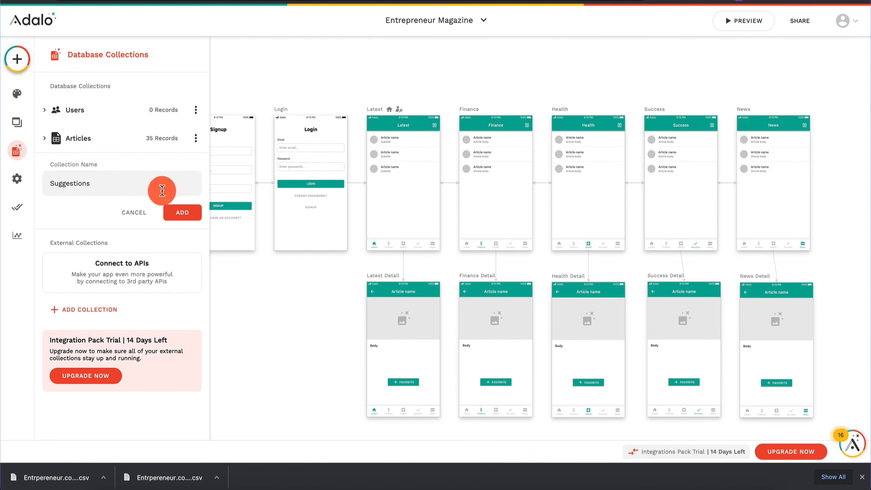
{"action": "left_click", "coordinate": [182, 212]}
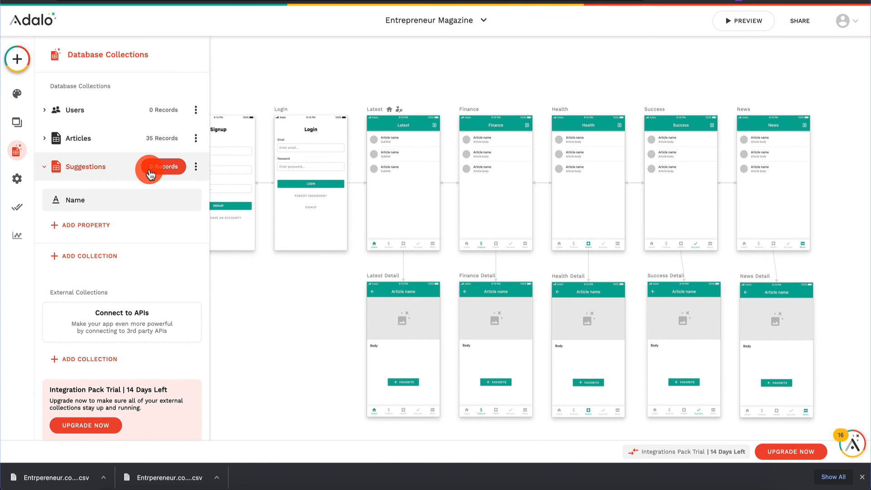
{"action": "left_click", "coordinate": [242, 91]}
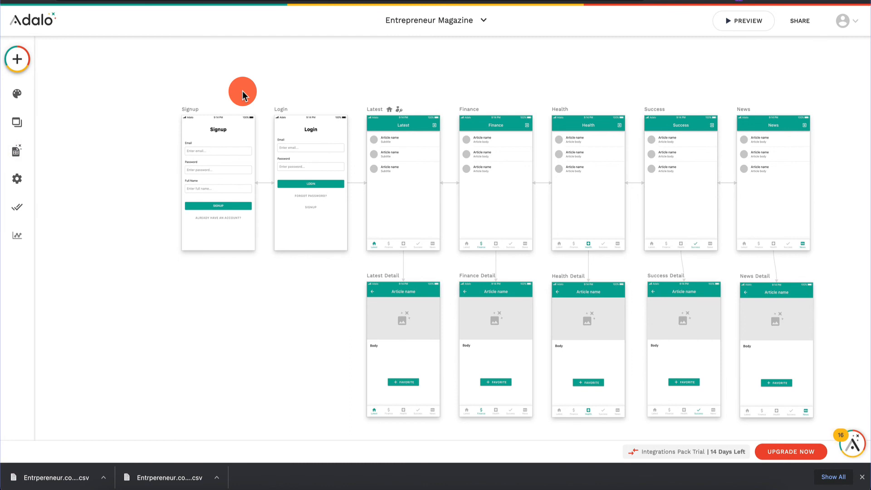